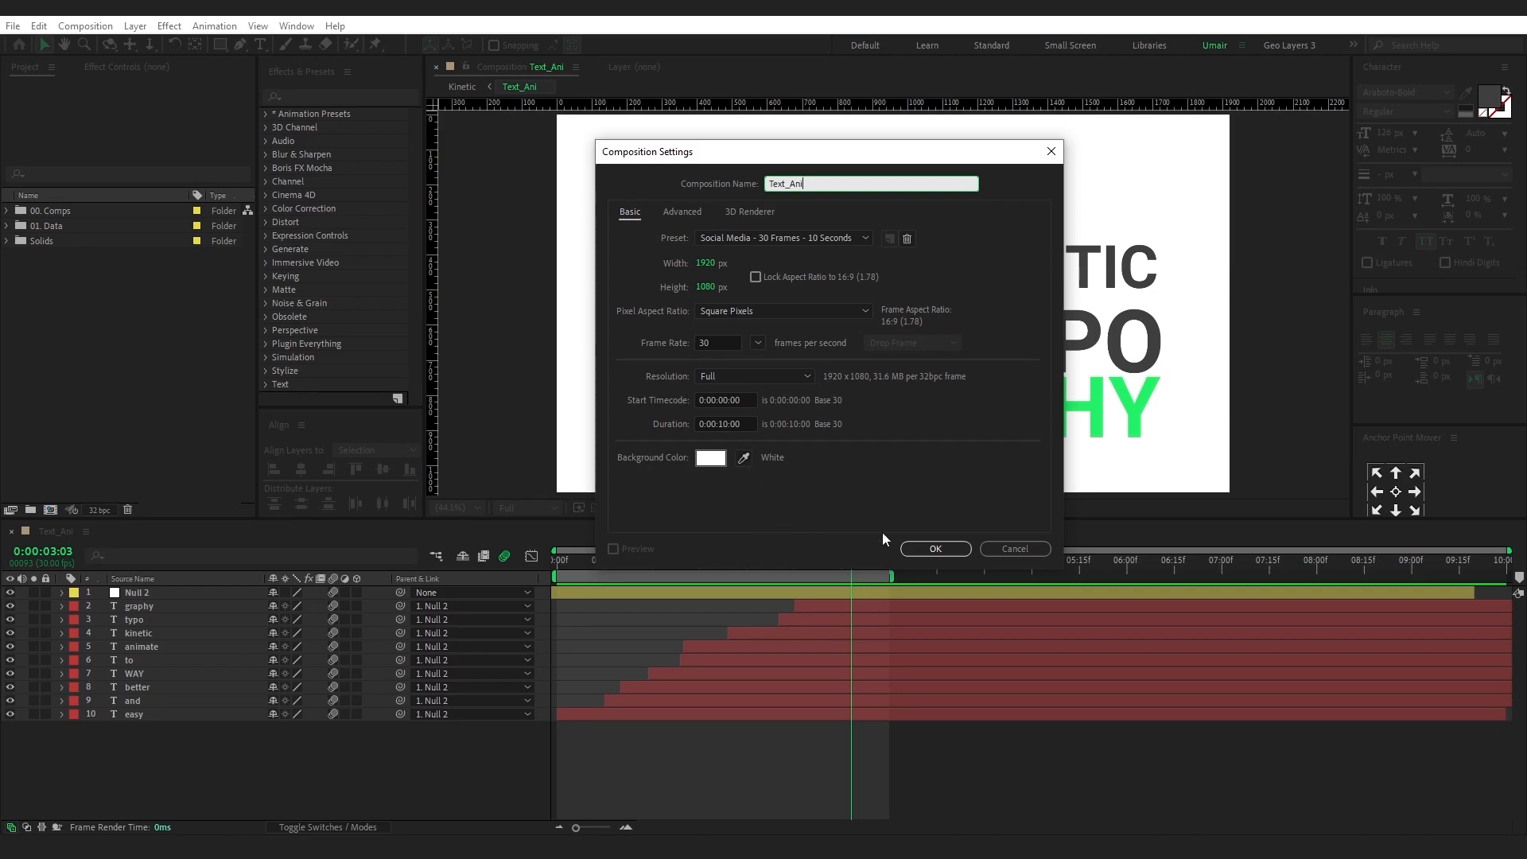
# Create the 1920 × 1080, 30 fps Text_Ani composition lasting 10 seconds and add a comp-size white solid
pyautogui.click(916, 549)
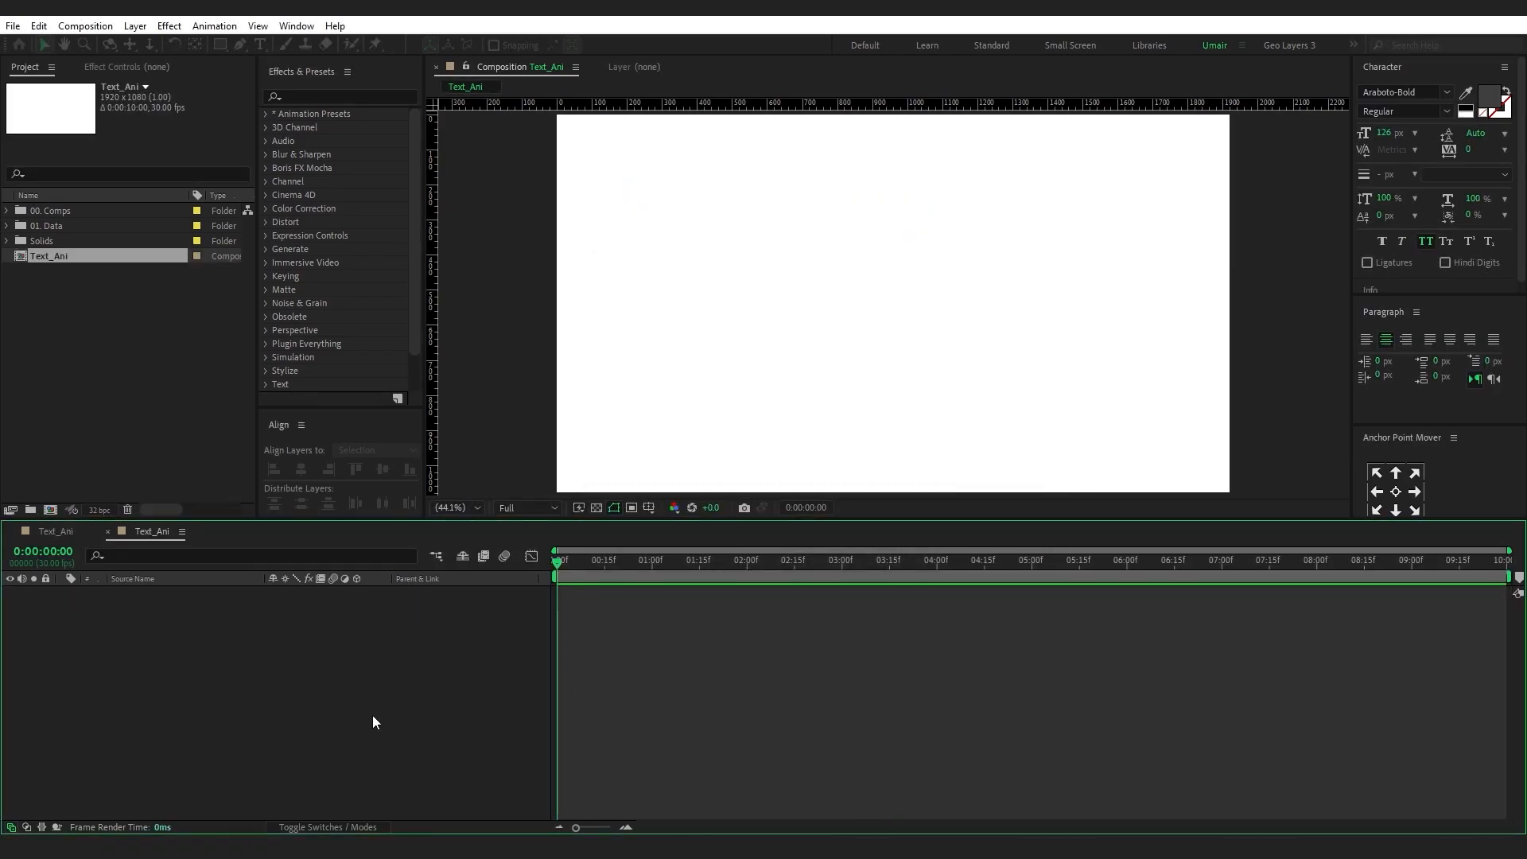
pyautogui.hotkey('ctrl', 'y')
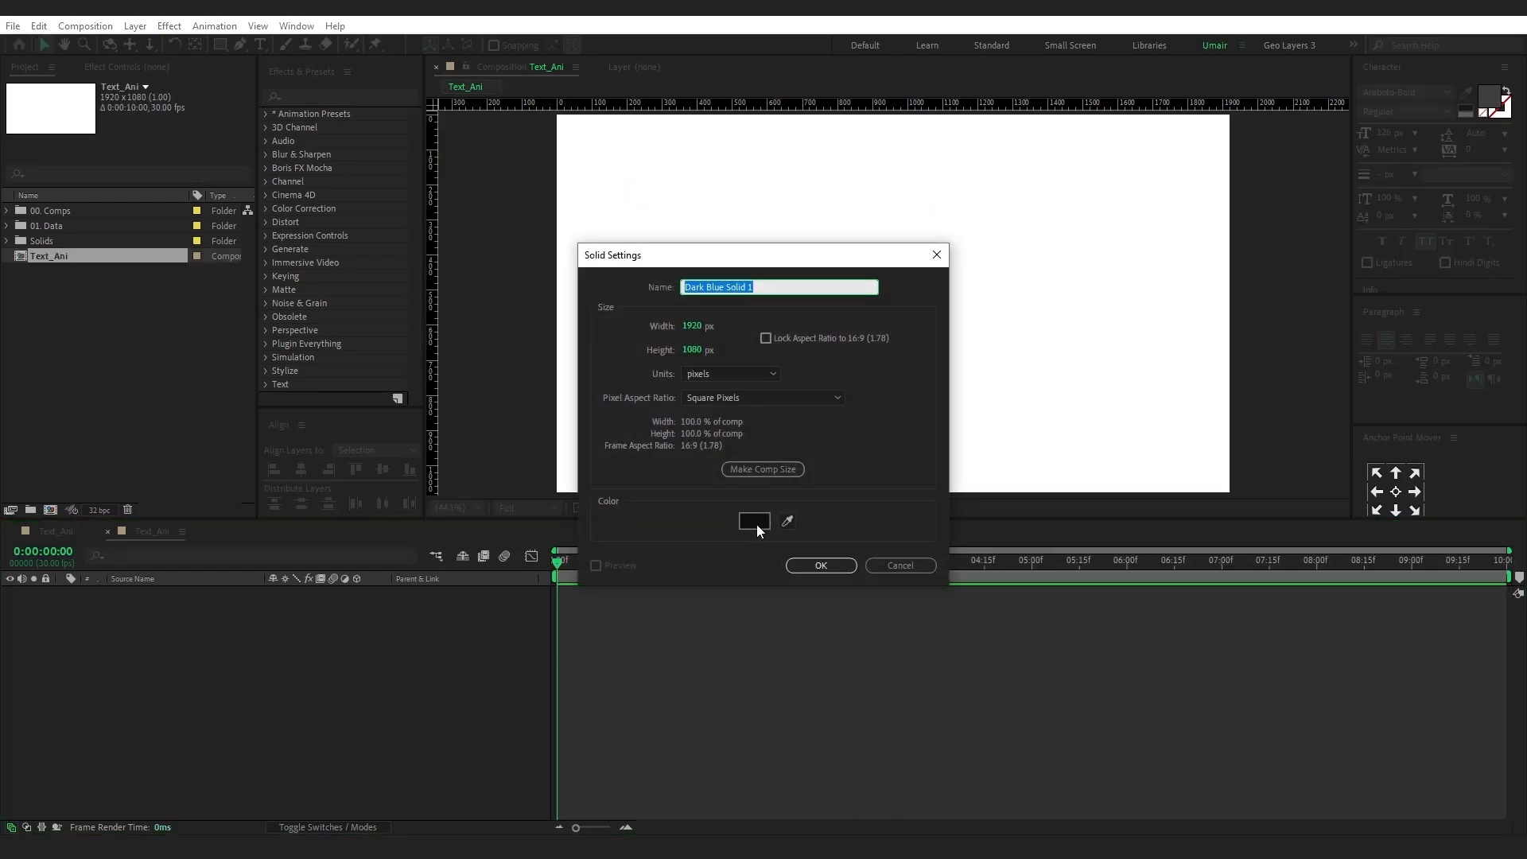
pyautogui.click(756, 470)
pyautogui.click(755, 521)
pyautogui.moveTo(294, 470); pyautogui.dragTo(130, 375)
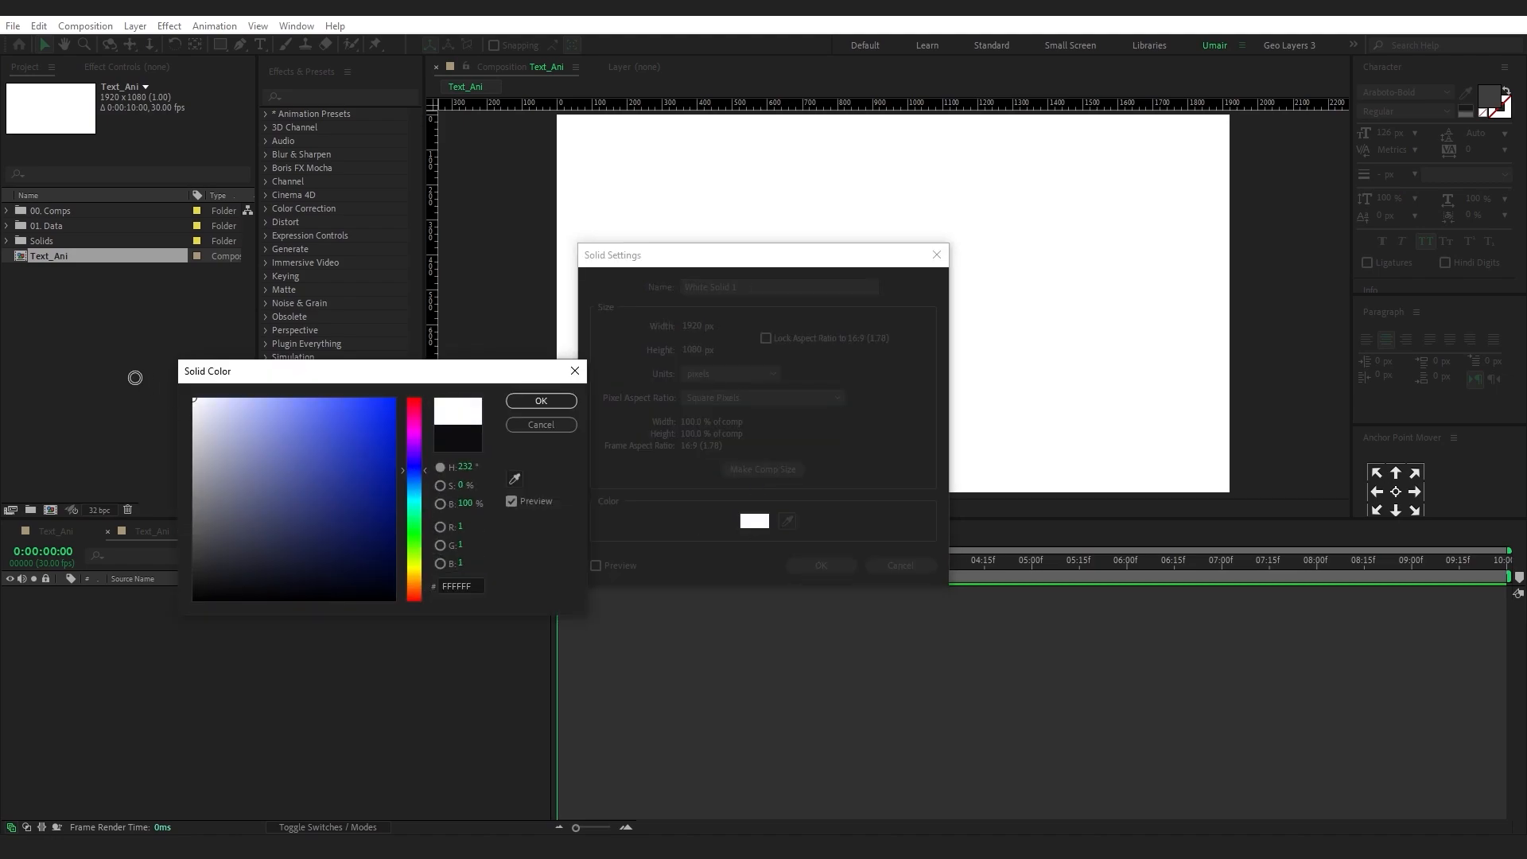
pyautogui.press('Return')
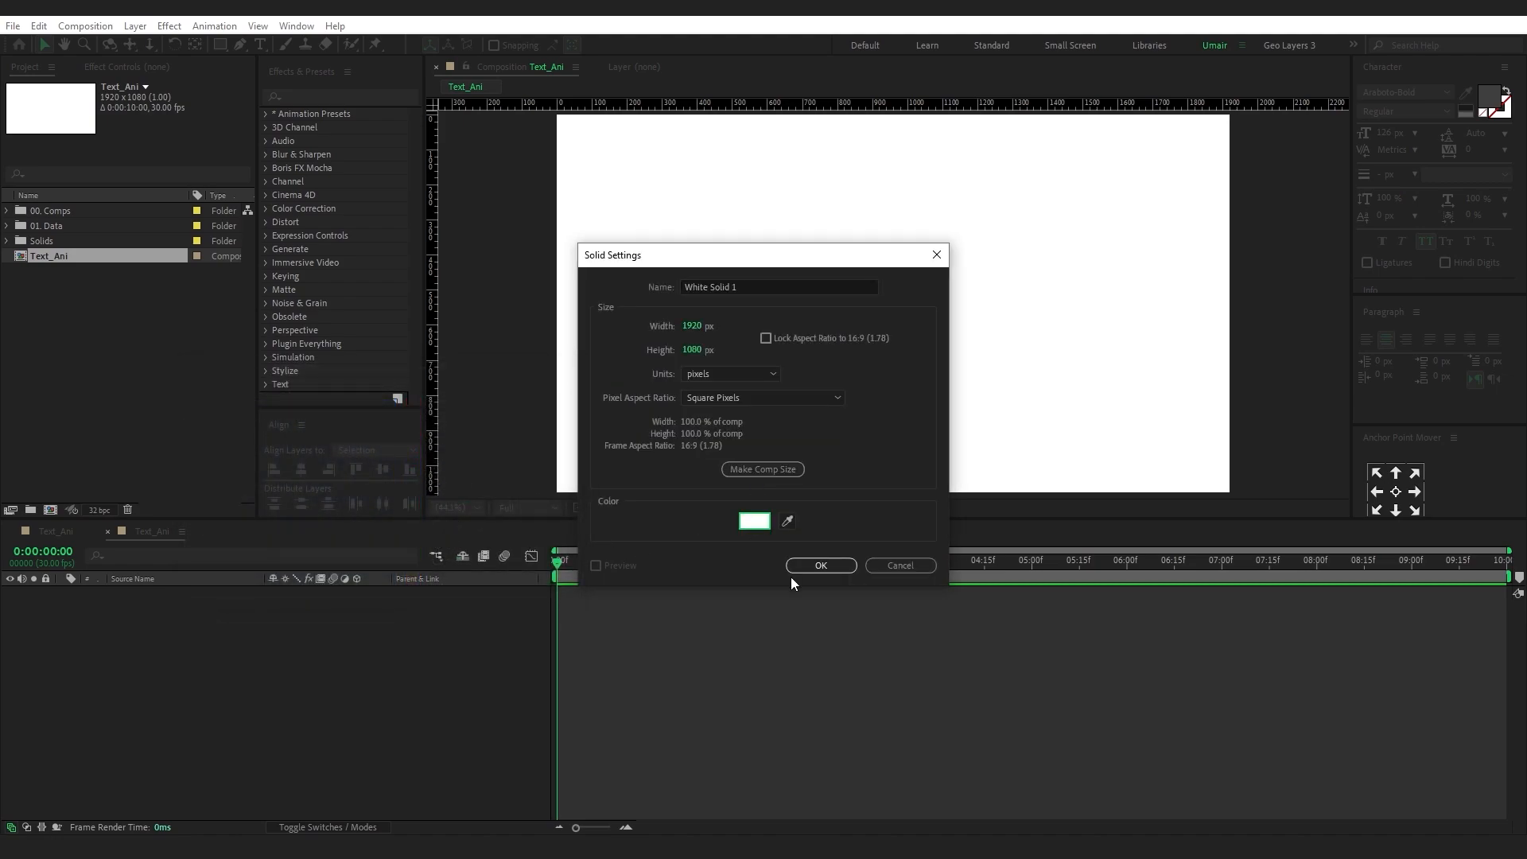
pyautogui.click(821, 566)
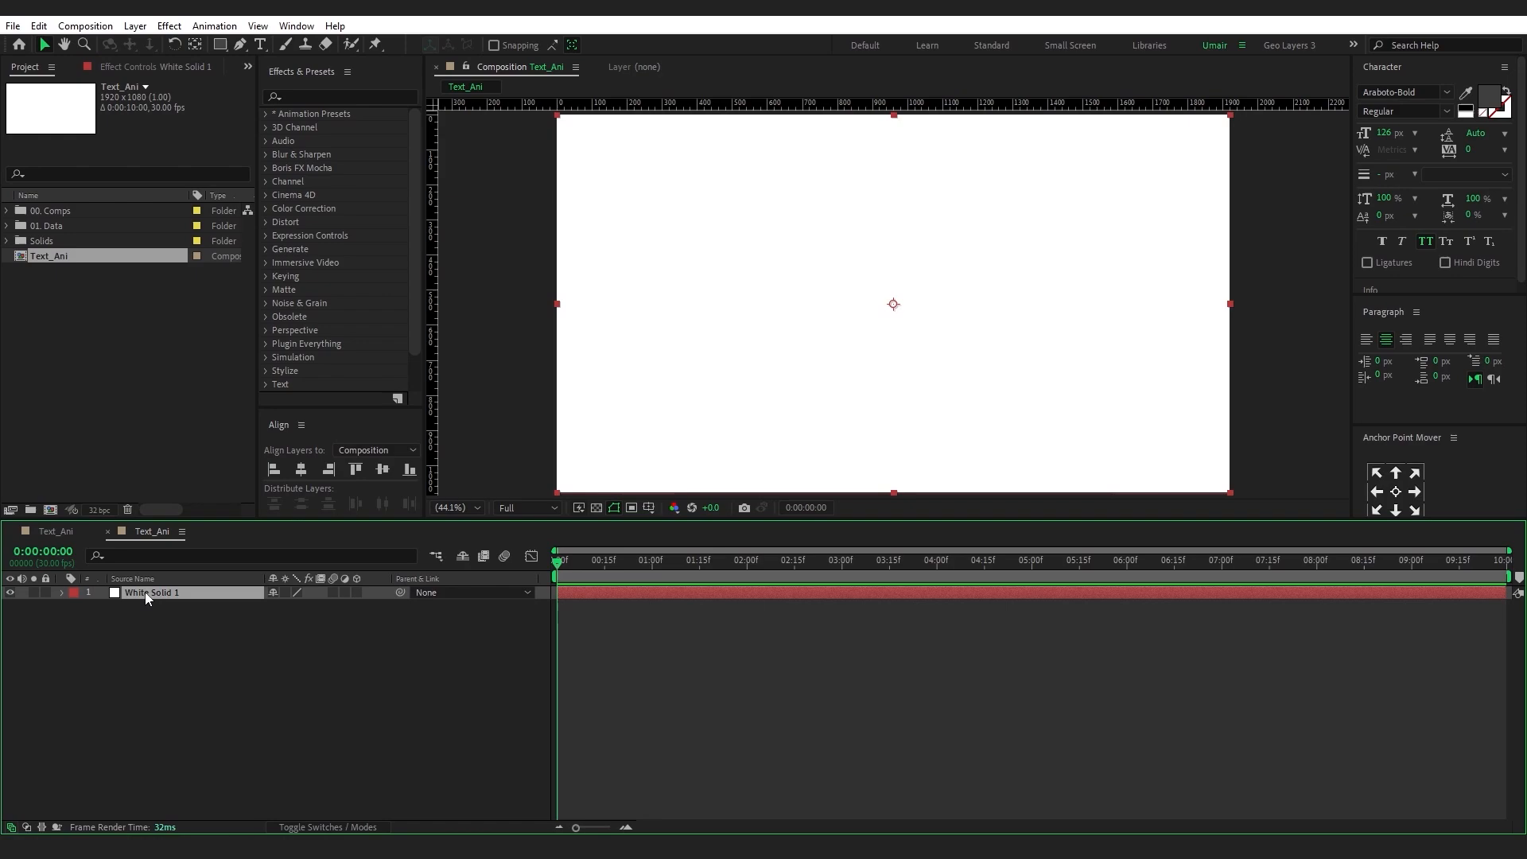
# Rename the white solid layer as BG and lock it
pyautogui.press('Return')
pyautogui.write('BG')
pyautogui.press('Return')
pyautogui.click(10, 603)
pyautogui.click(45, 593)
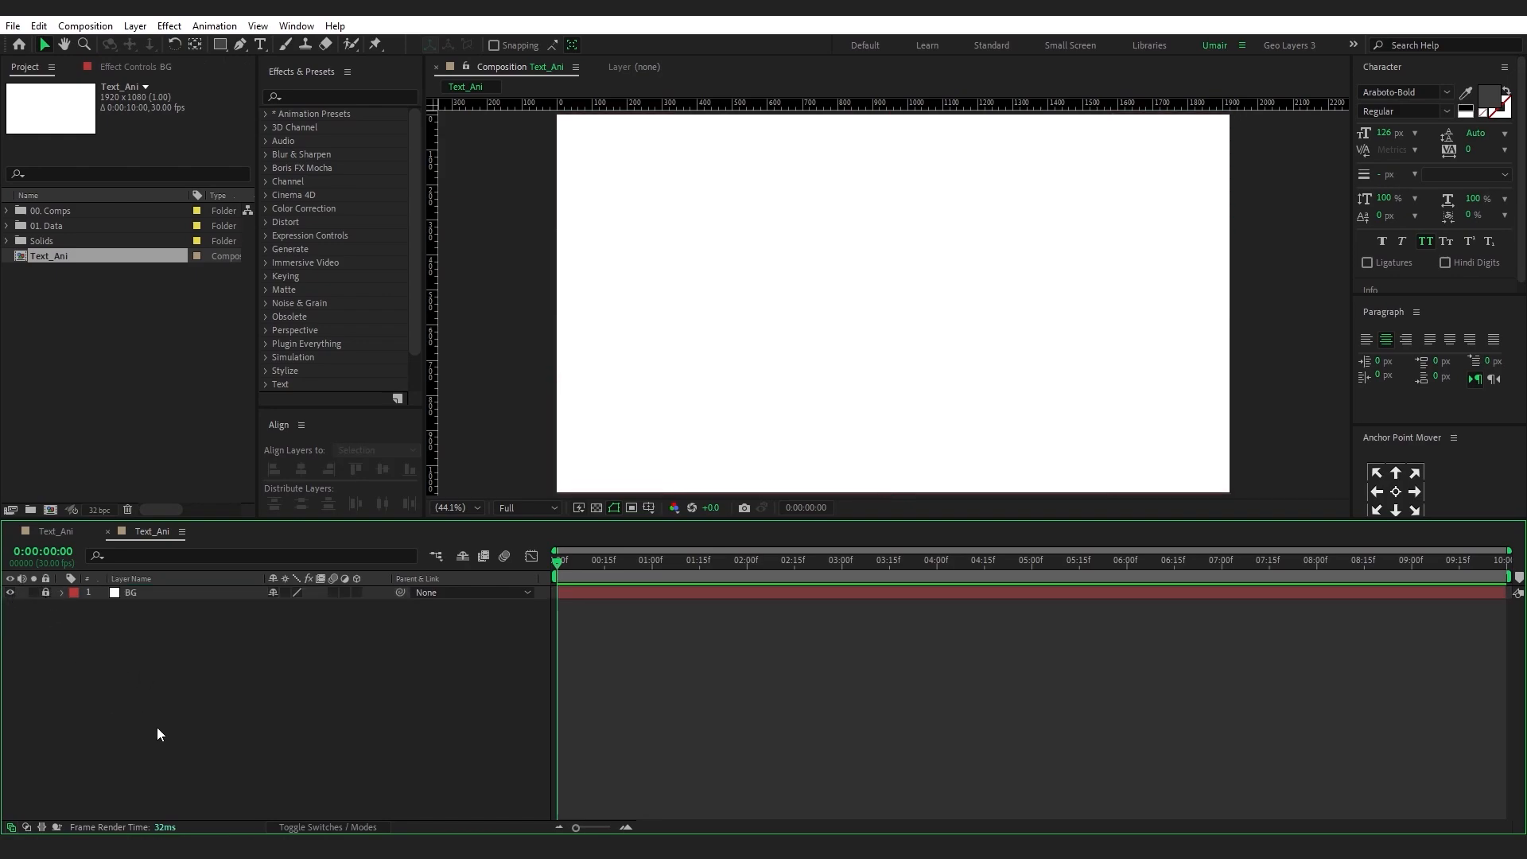
# Add the text EASY, center its anchor point and align it horizontally and vertically to the middle of the composition
pyautogui.hotkey('ctrl', 't')
pyautogui.click(806, 315)
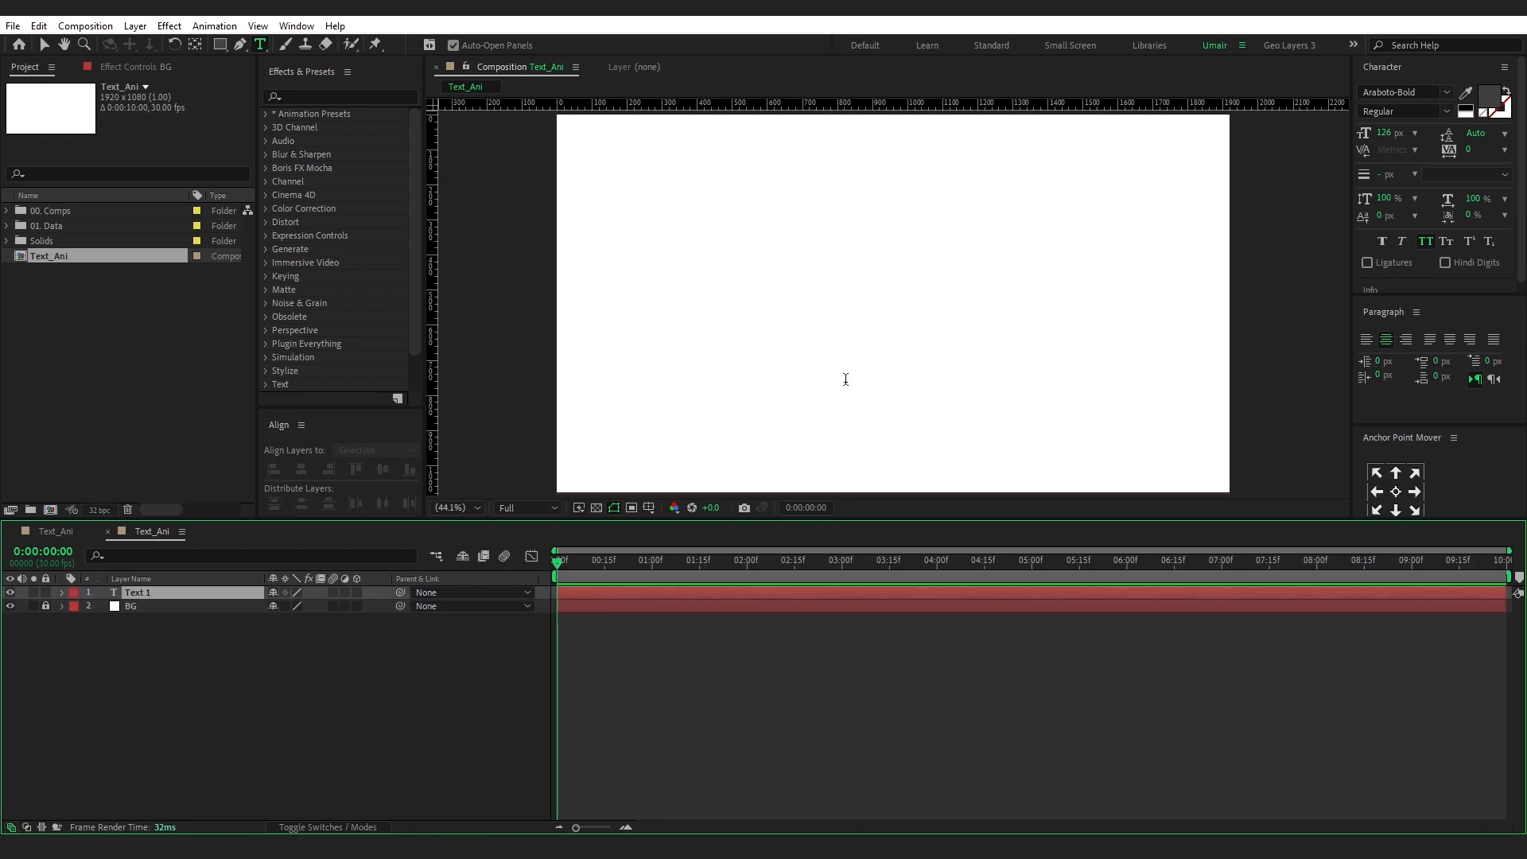
pyautogui.write('EASY')
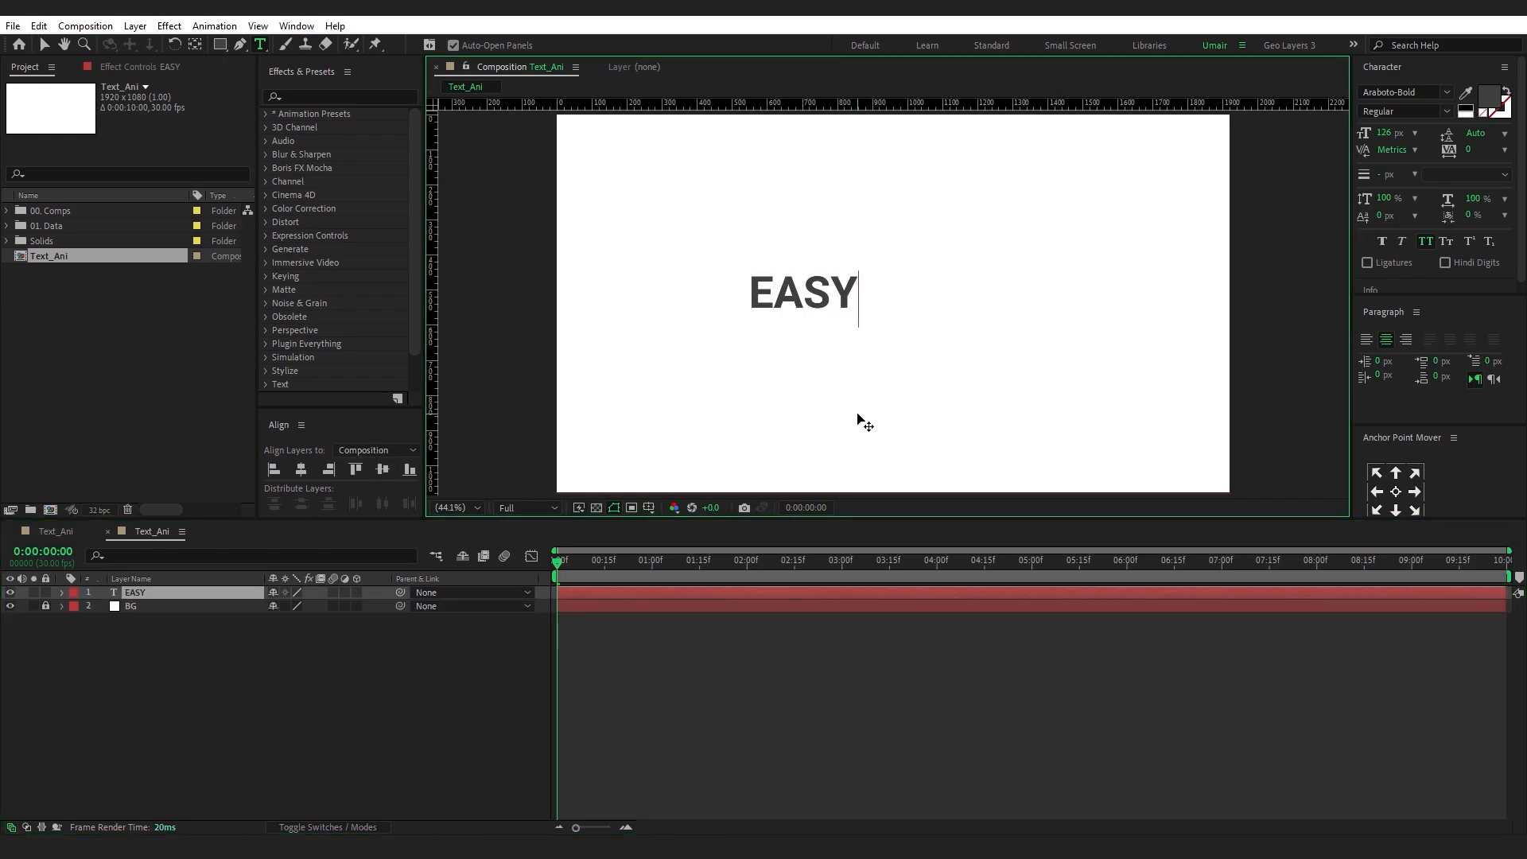
pyautogui.click(1395, 510)
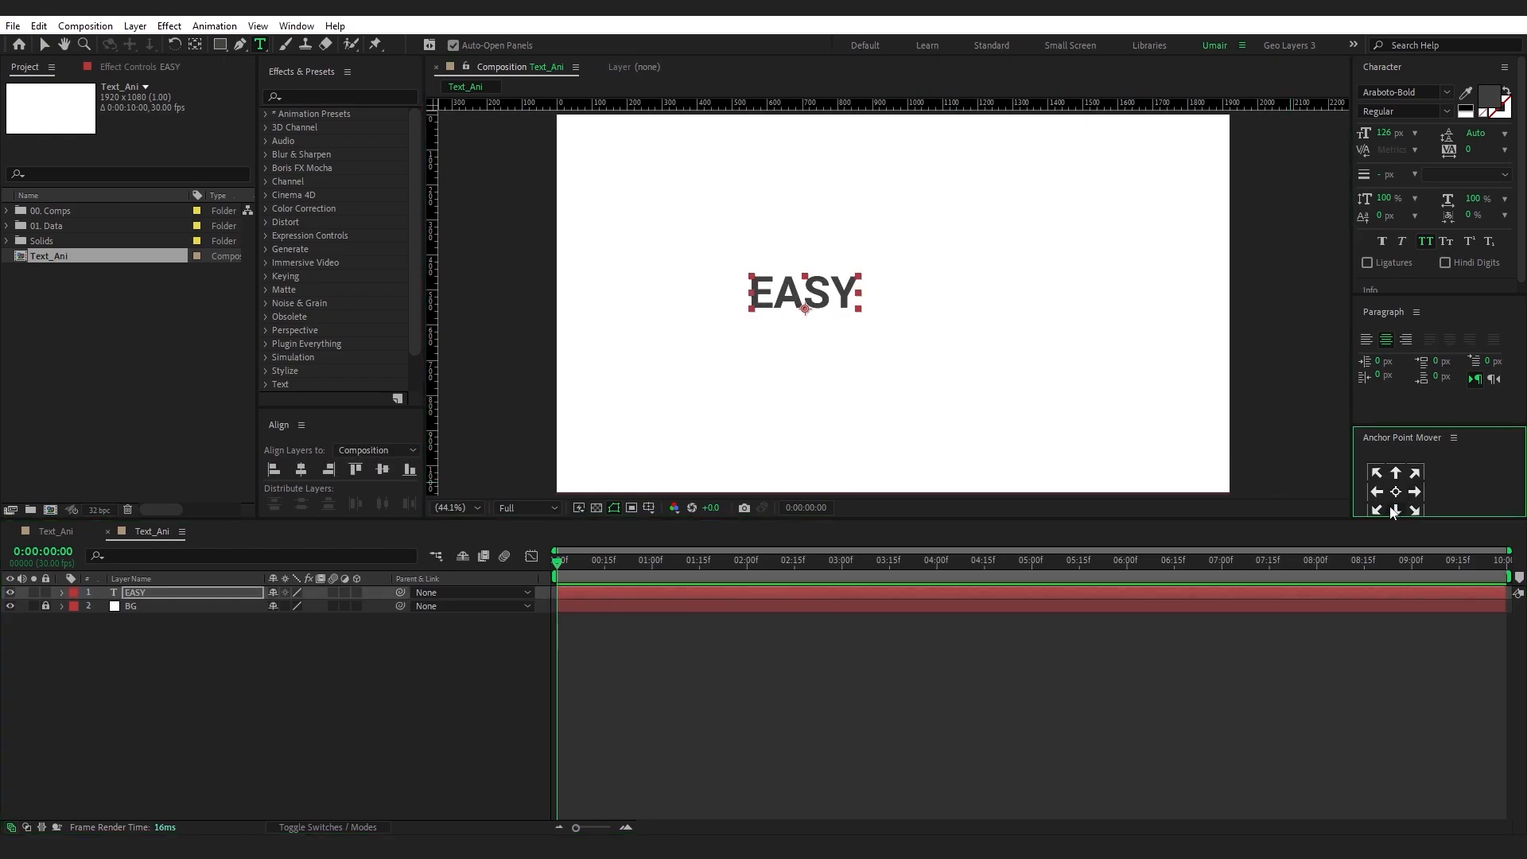
pyautogui.click(301, 468)
pyautogui.click(383, 469)
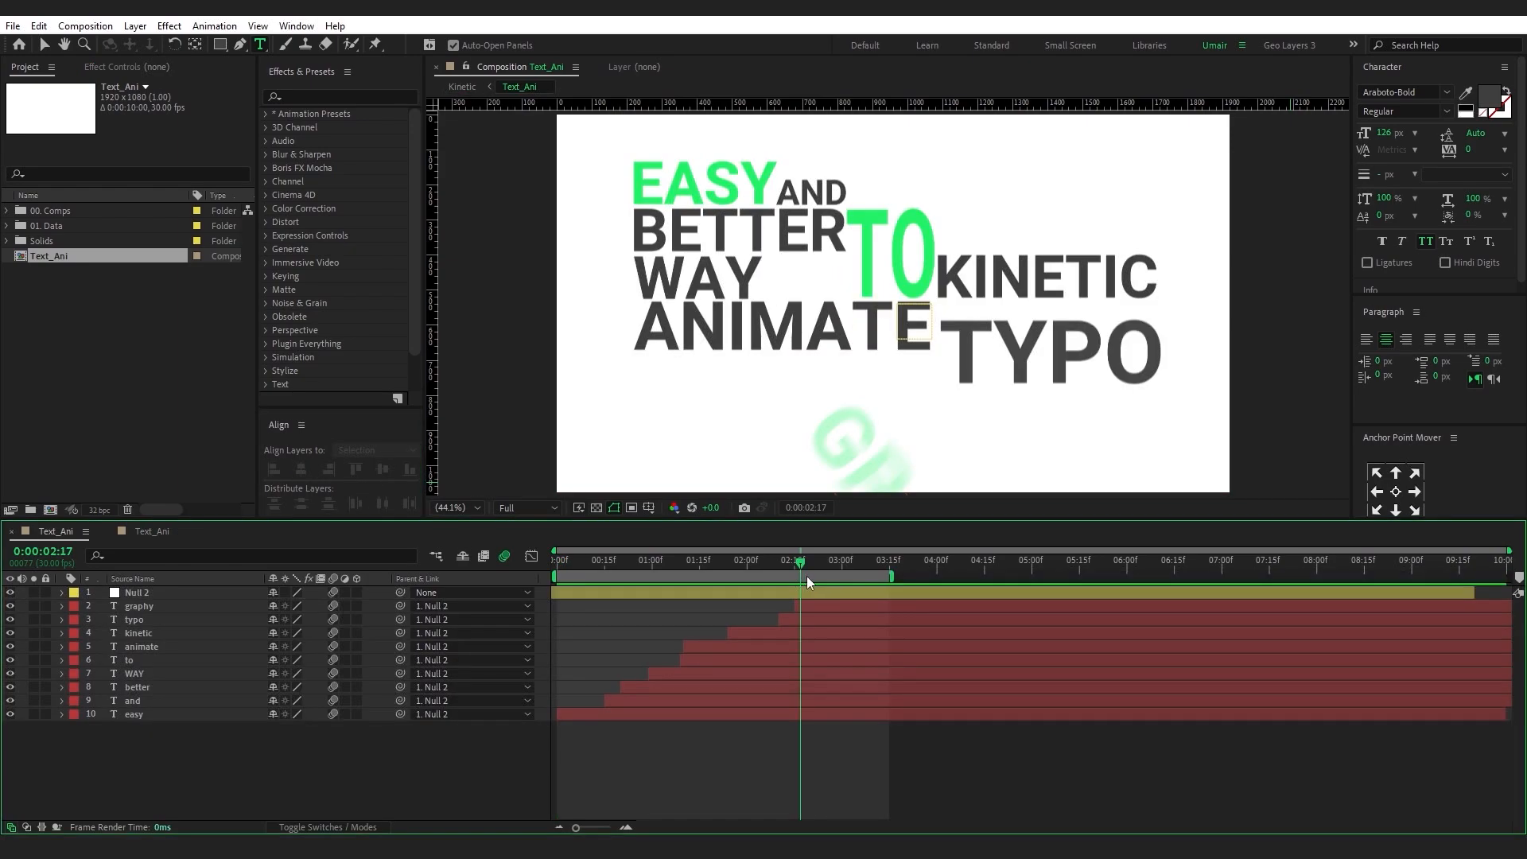
pyautogui.moveTo(806, 576); pyautogui.dragTo(834, 576)
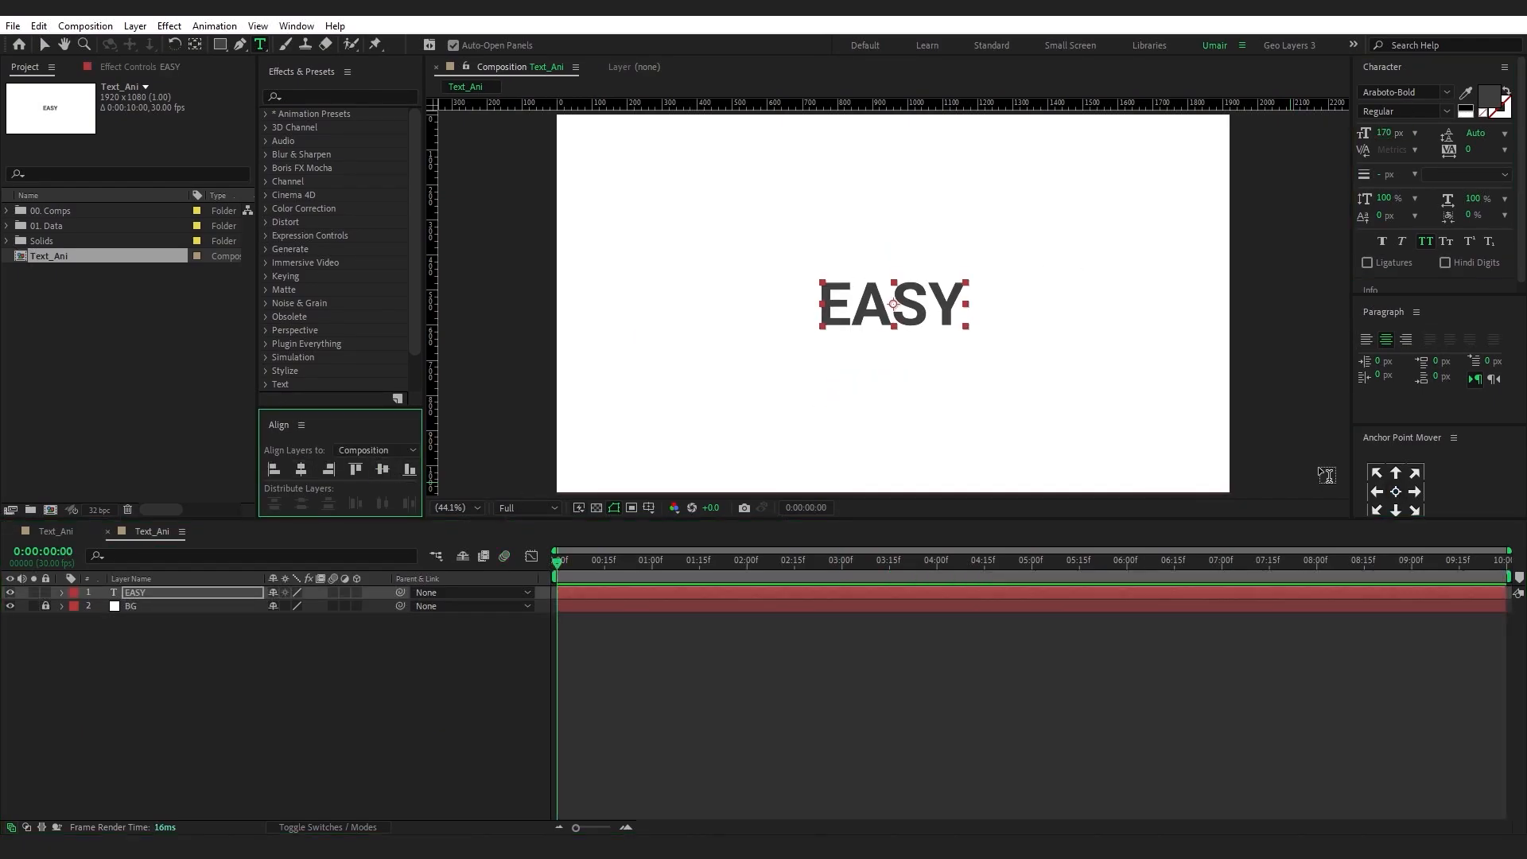
# Duplicate the text layer for each new word and change the copies to AND, BETTER and WAY
pyautogui.doubleClick(135, 591)
pyautogui.write('AND')
pyautogui.hotkey('ctrl', 'd')
pyautogui.doubleClick(141, 594)
pyautogui.write('BETTER')
pyautogui.hotkey('ctrl', 'd')
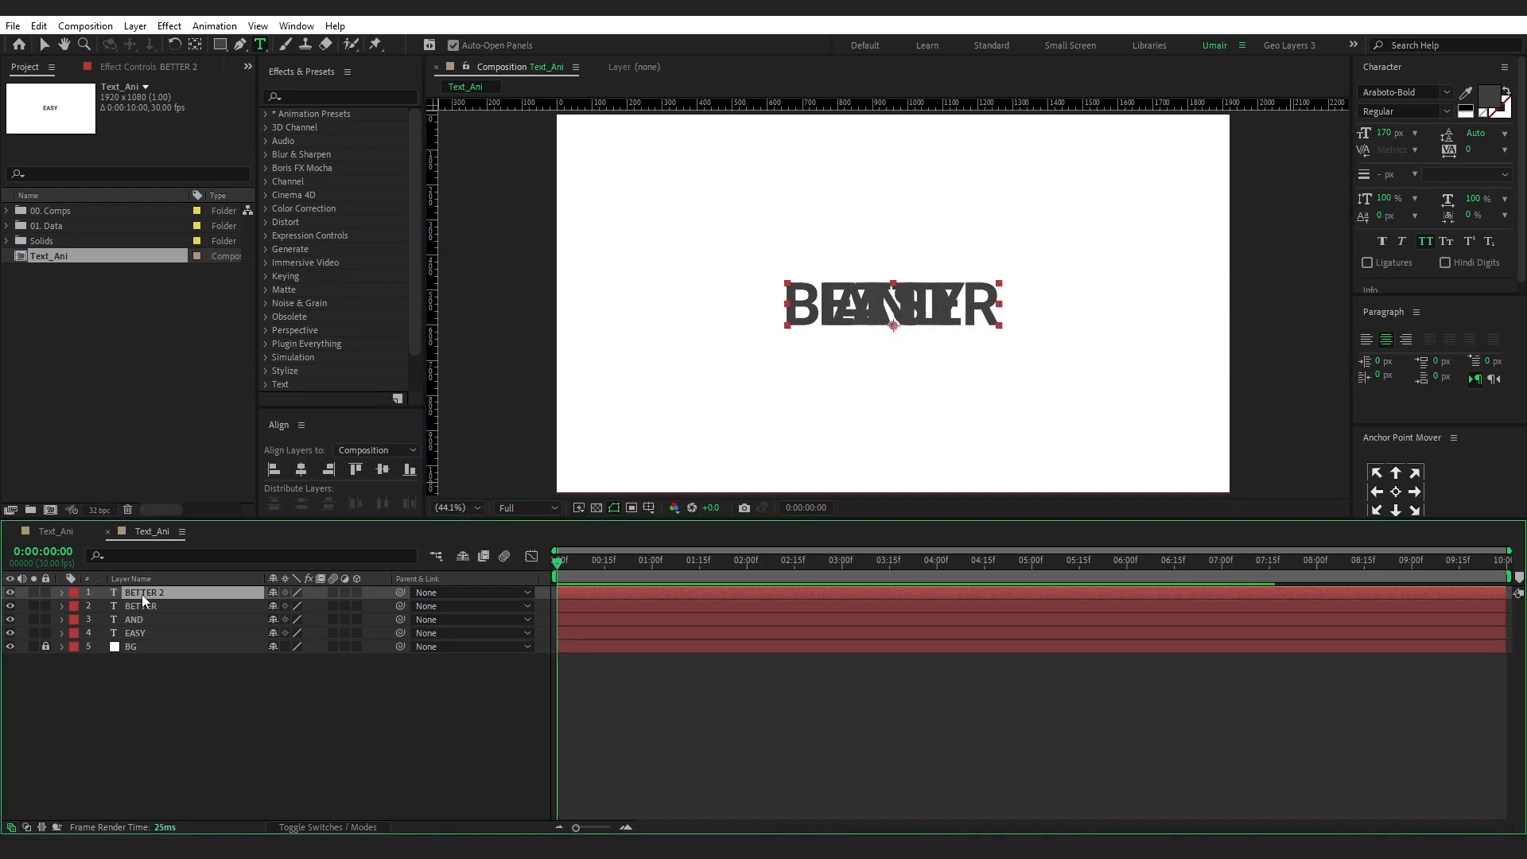
pyautogui.doubleClick(142, 595)
pyautogui.write('WAY')
# Show the title and action safe guides and spread the overlapping words apart, with EASY in the frame's upper-left area
pyautogui.click(176, 632)
pyautogui.press('v')
pyautogui.press("'")
pyautogui.moveTo(867, 304); pyautogui.dragTo(915, 248)
pyautogui.moveTo(978, 304); pyautogui.dragTo(979, 379)
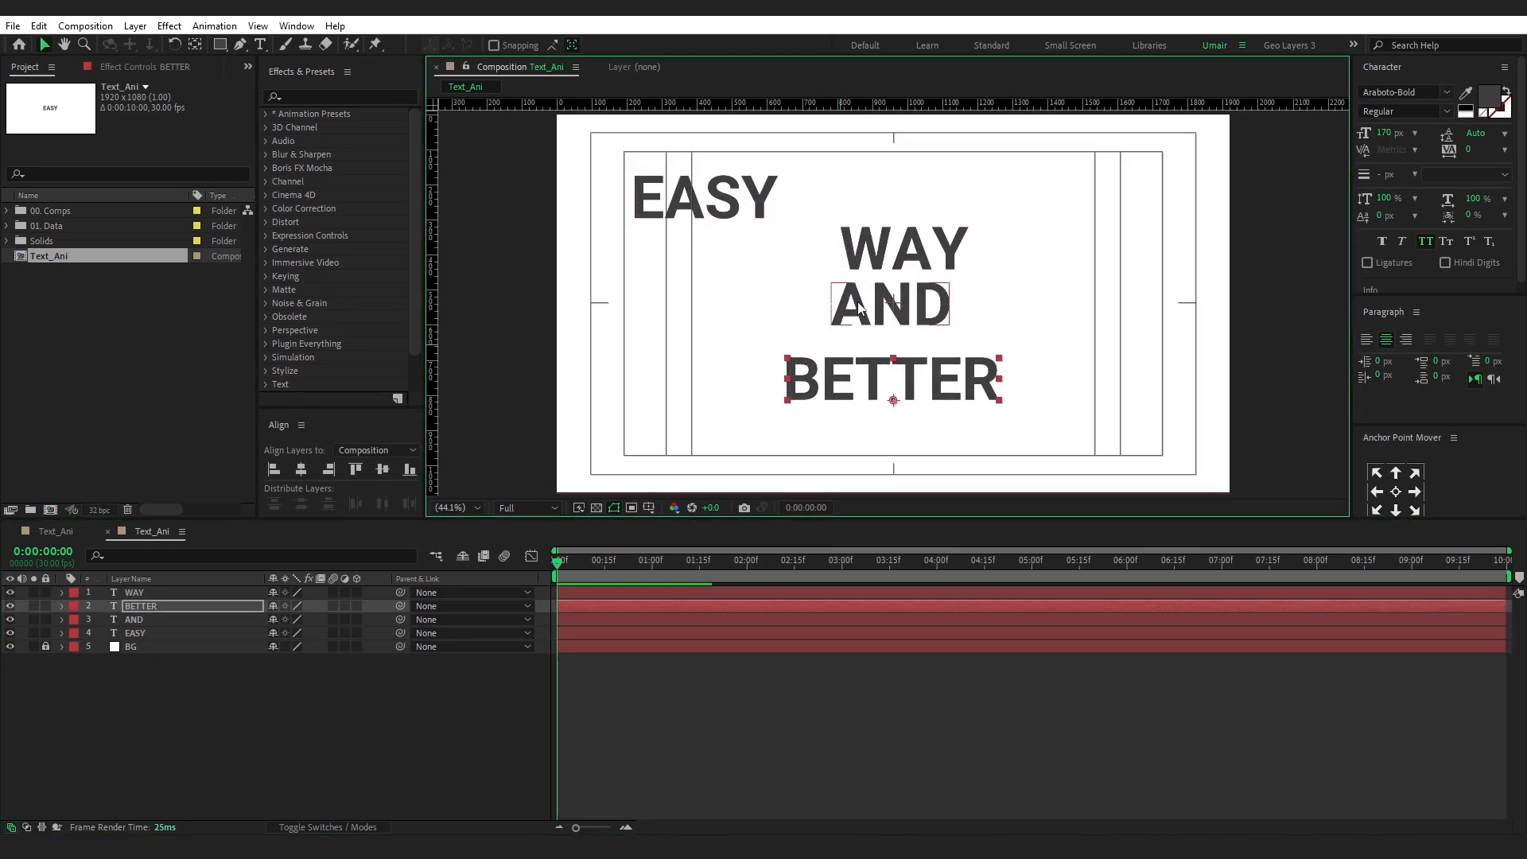
# Move AND to the end of EASY, align their bottom edges and reduce AND's font size
pyautogui.moveTo(851, 304); pyautogui.dragTo(800, 181)
pyautogui.keyDown('shift'); pyautogui.click(708, 197); pyautogui.keyUp('shift')
pyautogui.click(411, 473)
pyautogui.click(140, 620)
pyautogui.moveTo(1384, 133); pyautogui.dragTo(1348, 133)
pyautogui.moveTo(840, 204); pyautogui.dragTo(814, 203)
# Move WAY clear of the other words and place BETTER directly below EASY, aligning their left edges
pyautogui.moveTo(897, 261); pyautogui.dragTo(866, 295)
pyautogui.click(700, 198)
pyautogui.moveTo(887, 380); pyautogui.dragTo(772, 250)
pyautogui.keyDown('shift'); pyautogui.click(700, 199); pyautogui.keyUp('shift')
pyautogui.click(273, 469)
pyautogui.click(126, 605)
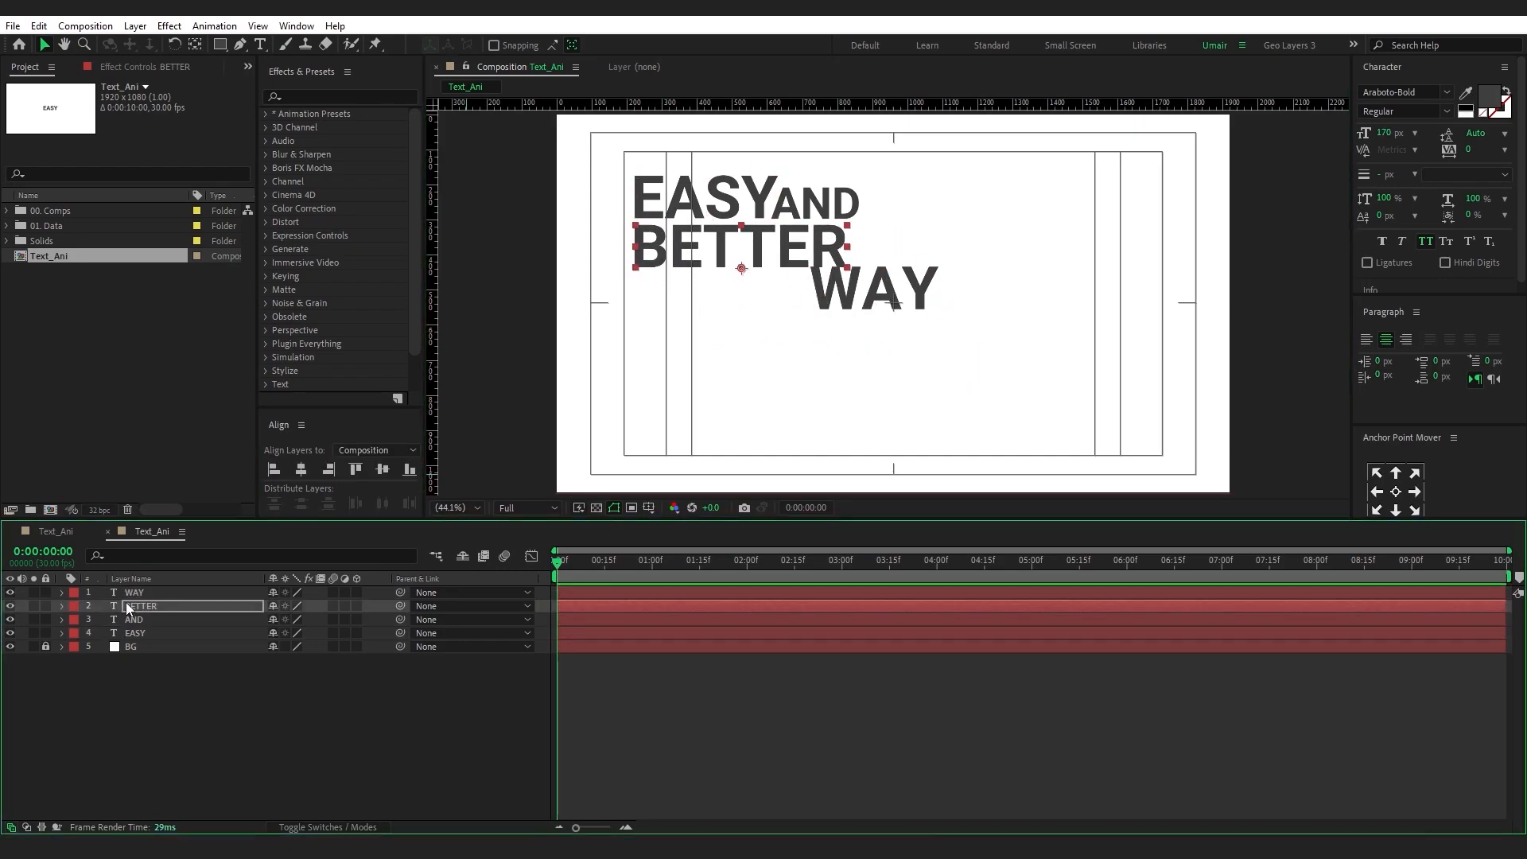
# Place WAY directly below BETTER and align their left edges
pyautogui.moveTo(869, 293); pyautogui.dragTo(819, 308)
pyautogui.keyDown('shift'); pyautogui.click(740, 247); pyautogui.keyUp('shift')
pyautogui.click(273, 471)
pyautogui.click(700, 365)
pyautogui.moveTo(700, 306); pyautogui.dragTo(700, 292)
# Set AND's font size to 100 px and align its right edge with BETTER
pyautogui.click(140, 620)
pyautogui.moveTo(1385, 133); pyautogui.dragTo(1365, 133)
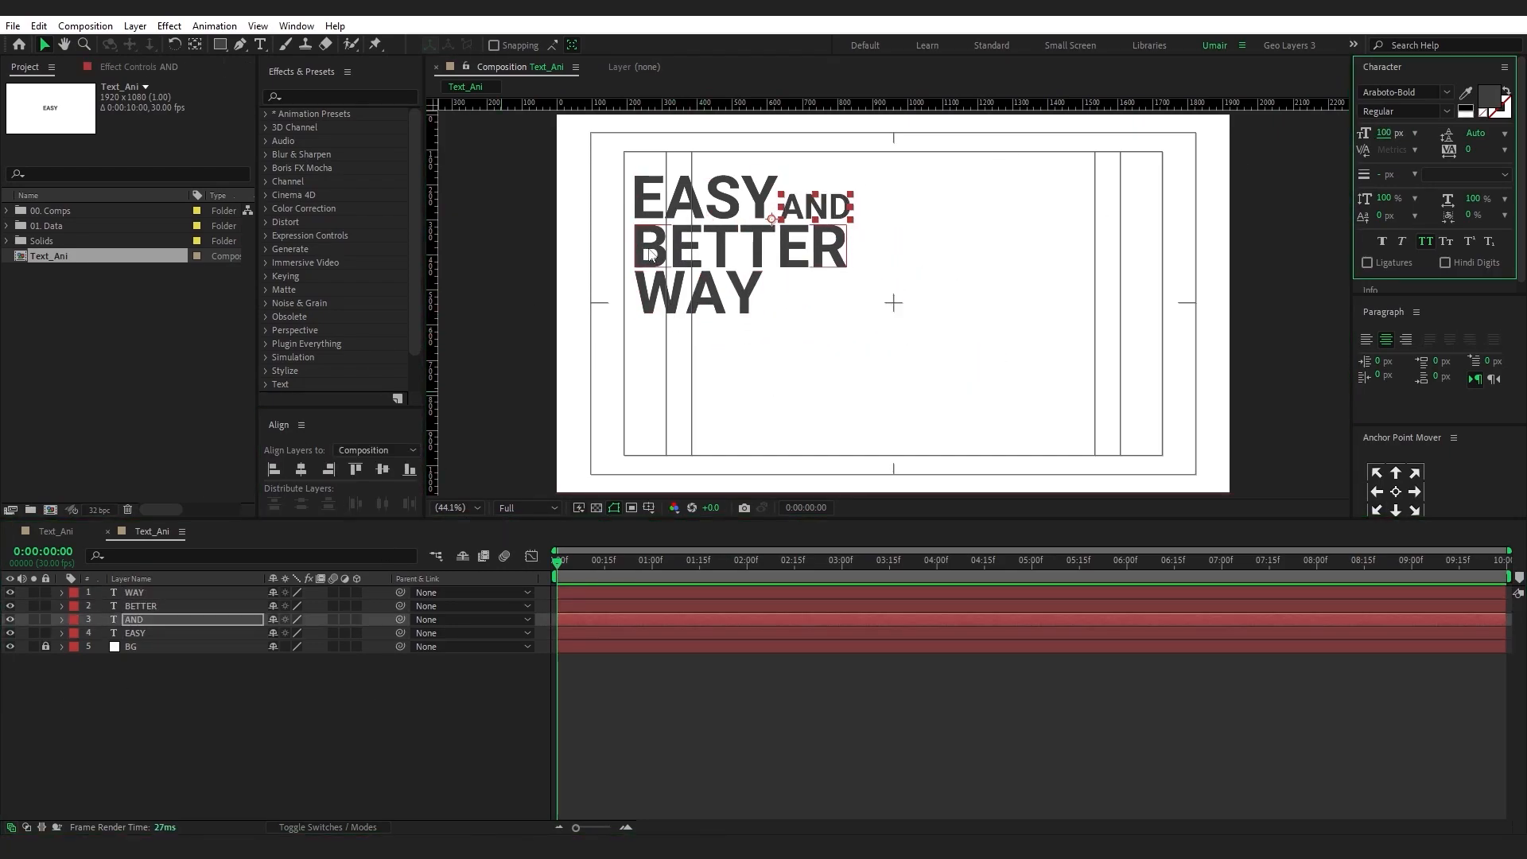
pyautogui.click(792, 257)
pyautogui.click(799, 209)
pyautogui.keyDown('shift'); pyautogui.click(792, 260); pyautogui.keyUp('shift')
pyautogui.click(328, 469)
# Duplicate WAY, move the copy to the middle of the frame and change its text to TO
pyautogui.click(140, 592)
pyautogui.hotkey('ctrl', 'd')
pyautogui.moveTo(700, 294); pyautogui.dragTo(916, 303)
pyautogui.doubleClick(916, 302)
pyautogui.write('TO')
pyautogui.click(175, 703)
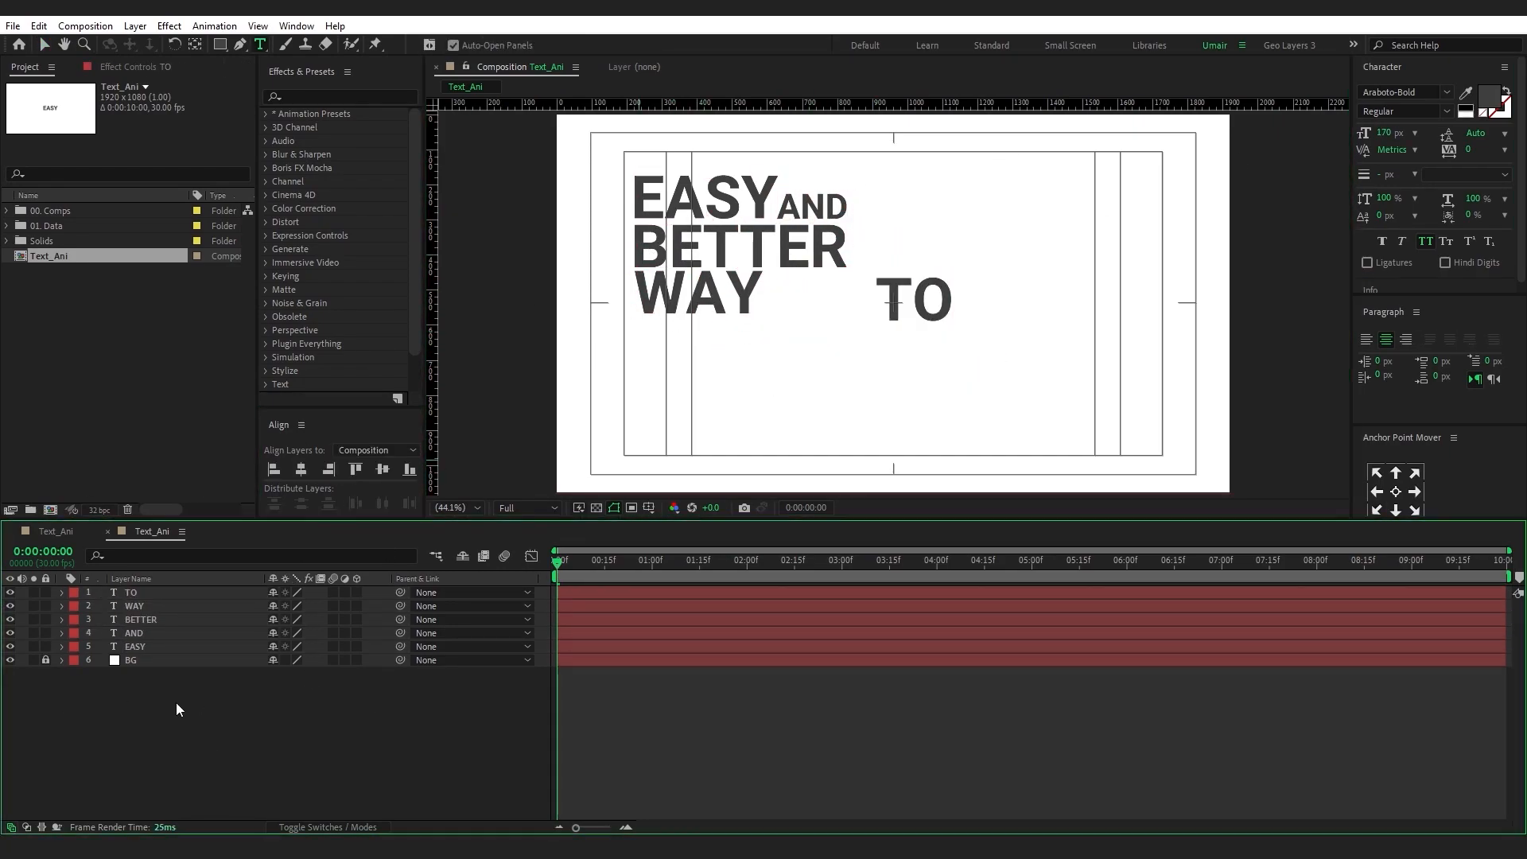
# Stretch TO to 175% vertical scale, move it beside WAY and align its top edge with BETTER
pyautogui.click(355, 471)
pyautogui.click(140, 593)
pyautogui.moveTo(1384, 198); pyautogui.dragTo(1432, 198)
pyautogui.moveTo(914, 230); pyautogui.dragTo(898, 302)
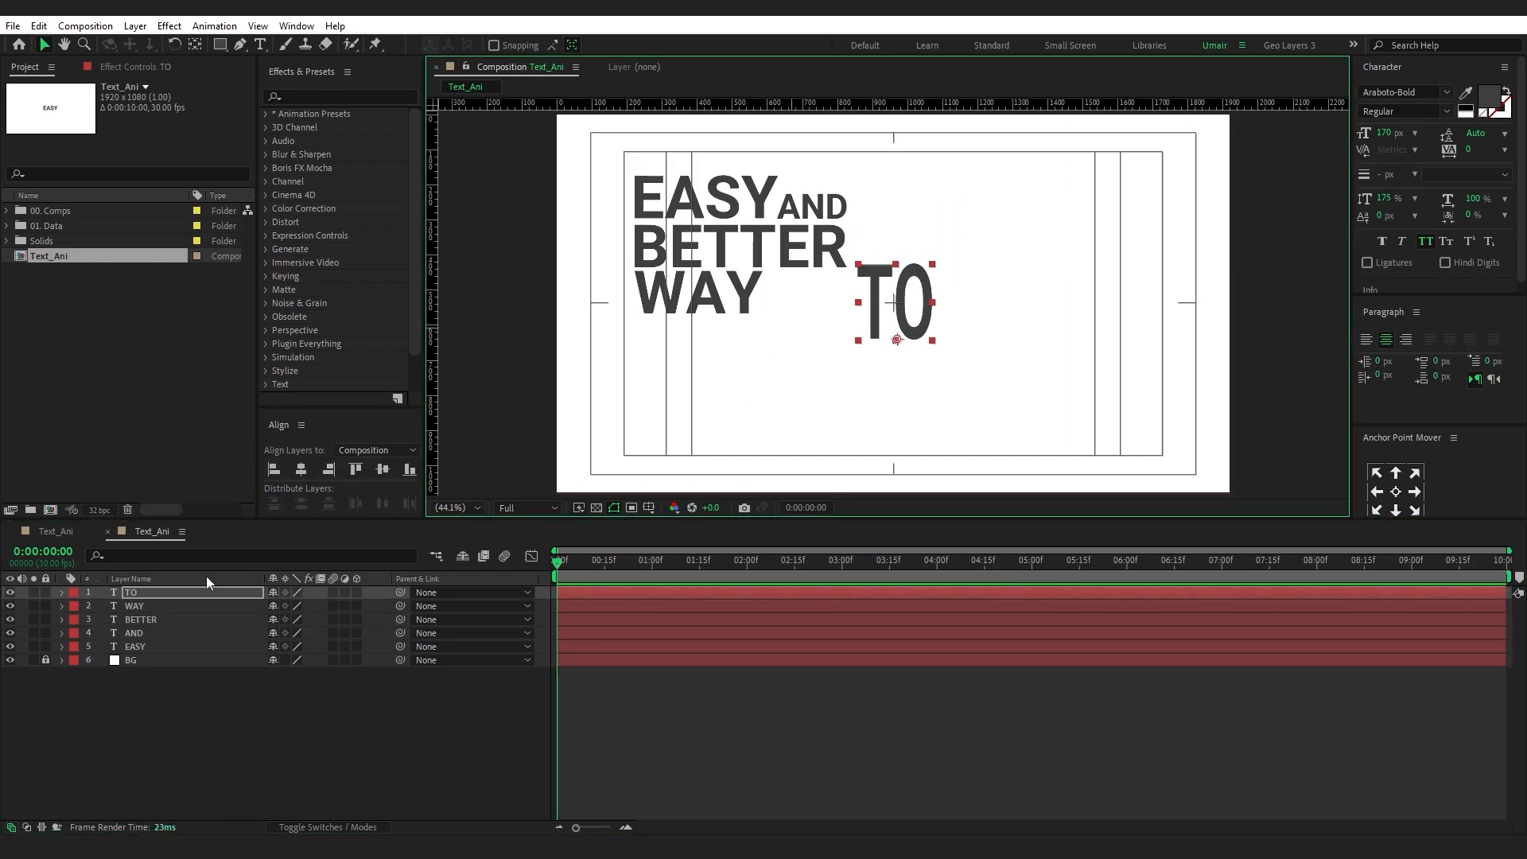
pyautogui.keyDown('shift'); pyautogui.click(141, 620); pyautogui.keyUp('shift')
pyautogui.click(355, 469)
# Set TO's font size to 200 px and fit it against the ends of BETTER and WAY
pyautogui.click(140, 593)
pyautogui.moveTo(1384, 133); pyautogui.dragTo(1408, 133)
pyautogui.moveTo(895, 263); pyautogui.dragTo(902, 275)
pyautogui.click(172, 672)
pyautogui.click(137, 593)
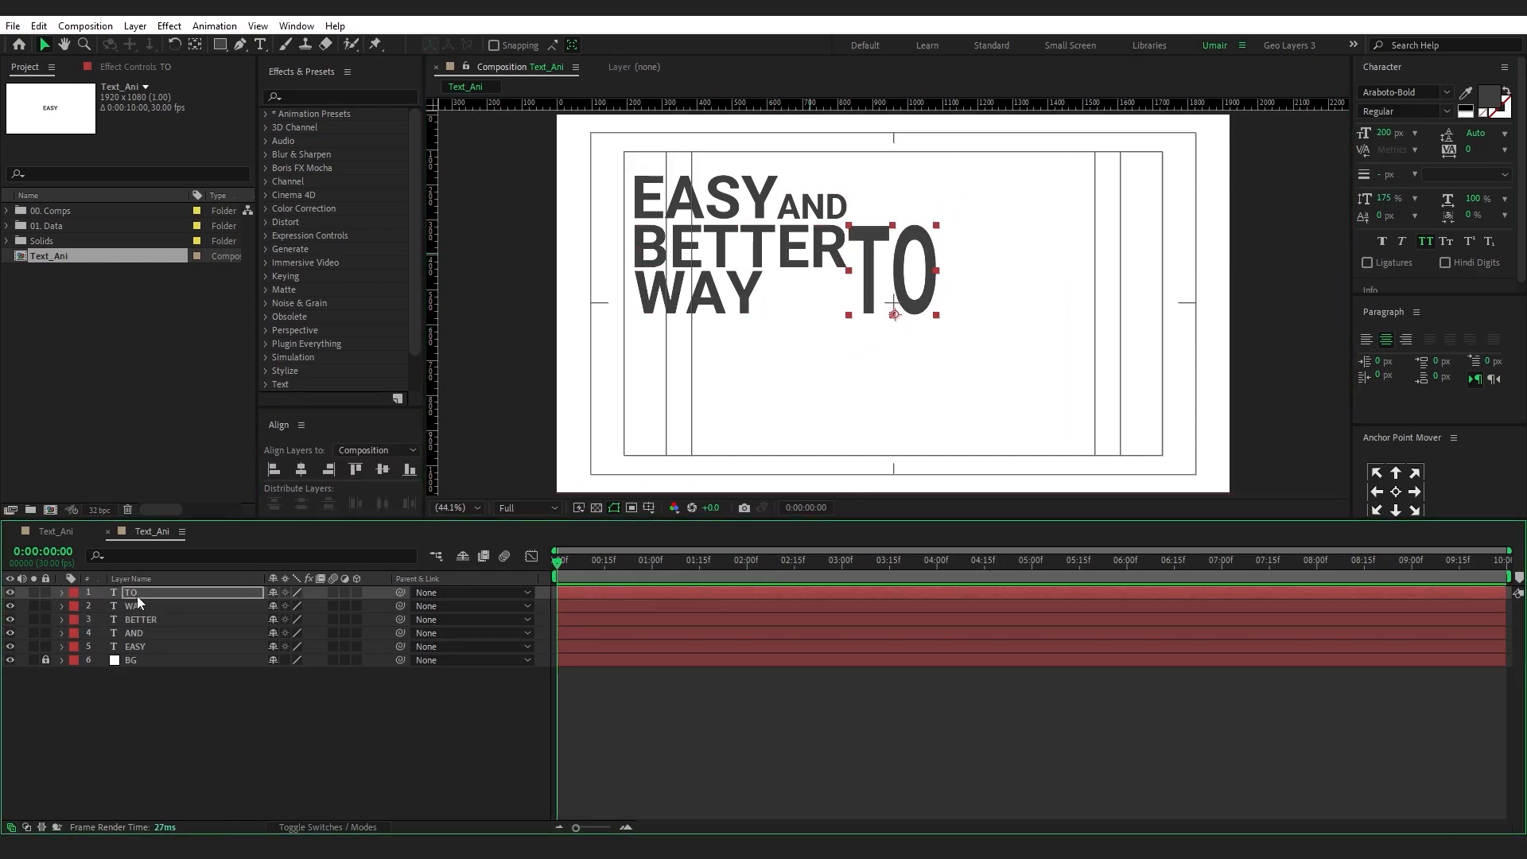
# Duplicate WAY, change the copy to "animate" at 193 px and place it below WAY, aligned left with BETTER
pyautogui.click(151, 606)
pyautogui.hotkey('ctrl', 't')
pyautogui.hotkey('ctrl', 'd')
pyautogui.moveTo(163, 606); pyautogui.dragTo(166, 592)
pyautogui.doubleClick(166, 593)
pyautogui.write('animate')
pyautogui.moveTo(698, 292); pyautogui.dragTo(823, 346)
pyautogui.keyDown('shift'); pyautogui.click(136, 620); pyautogui.keyUp('shift')
pyautogui.click(274, 469)
pyautogui.click(132, 595)
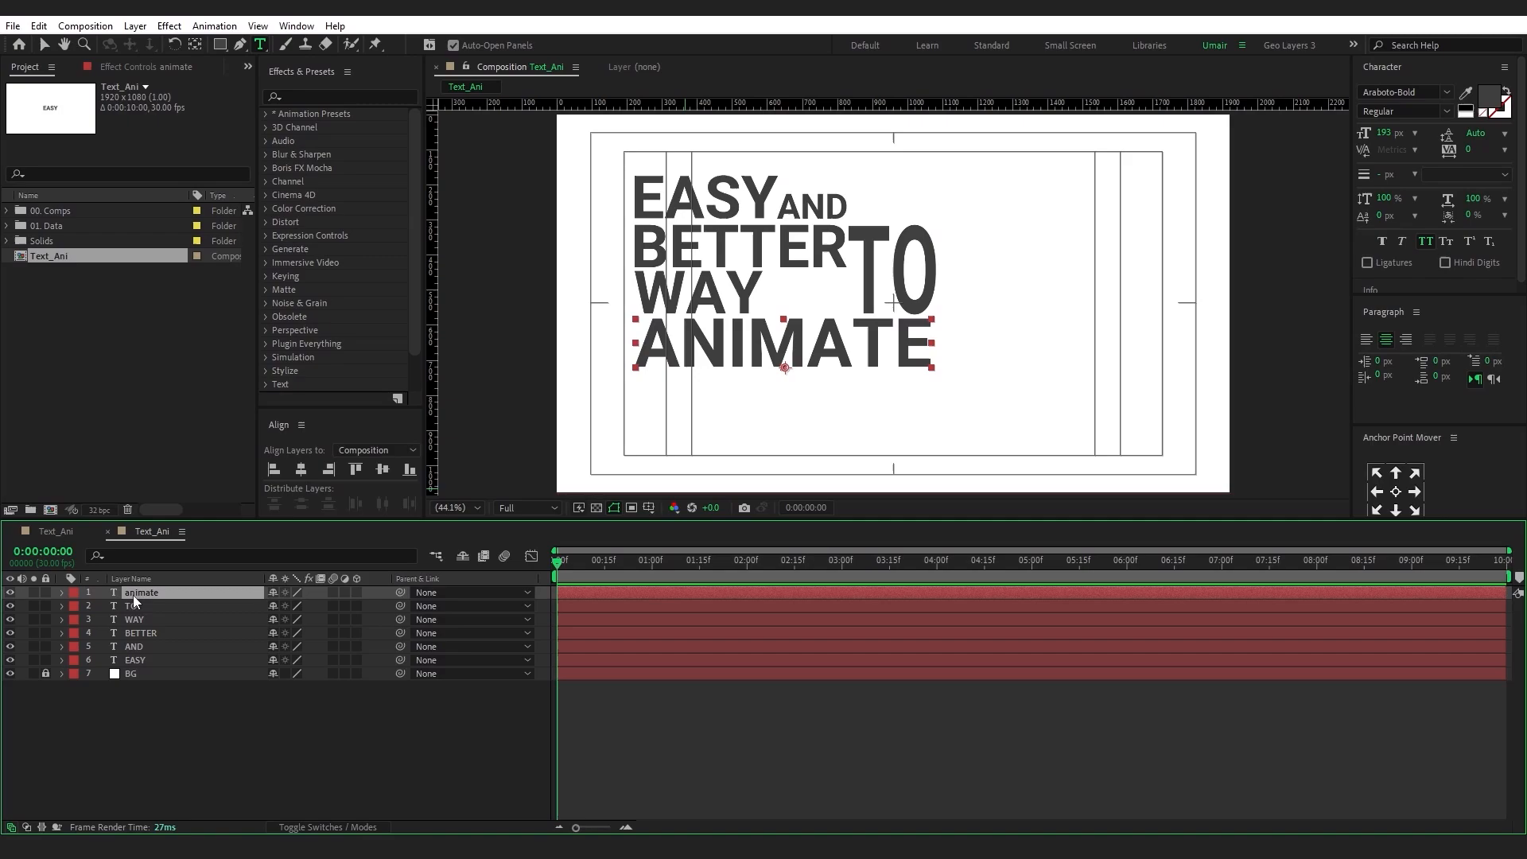
# Duplicate the animate layer, change the copy to "kinetic" at 170 px and place it right beside TO
pyautogui.hotkey('ctrl', 'd')
pyautogui.write('kinetic')
pyautogui.moveTo(960, 429); pyautogui.dragTo(927, 333)
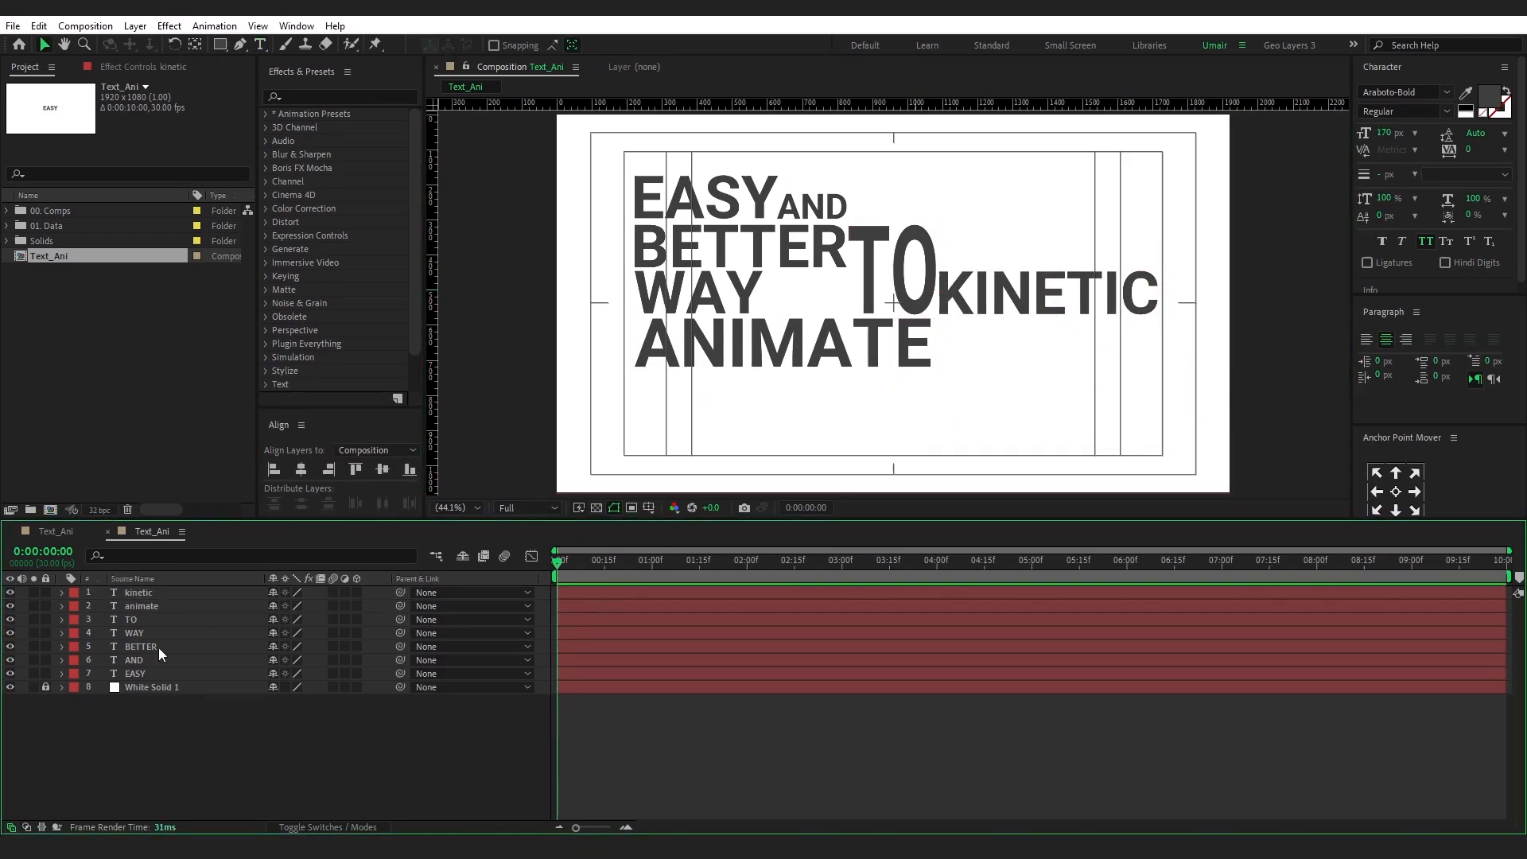
# Duplicate the kinetic layer, change the copy to "typo" at 250 px and place it below KINETIC
pyautogui.click(141, 592)
pyautogui.hotkey('ctrl', 'd')
pyautogui.doubleClick(141, 592)
pyautogui.write('typo')
# Duplicate the typo layer, change the copy to "graphy" and place it below TYPO with their right edges in line
pyautogui.hotkey('ctrl', 'd')
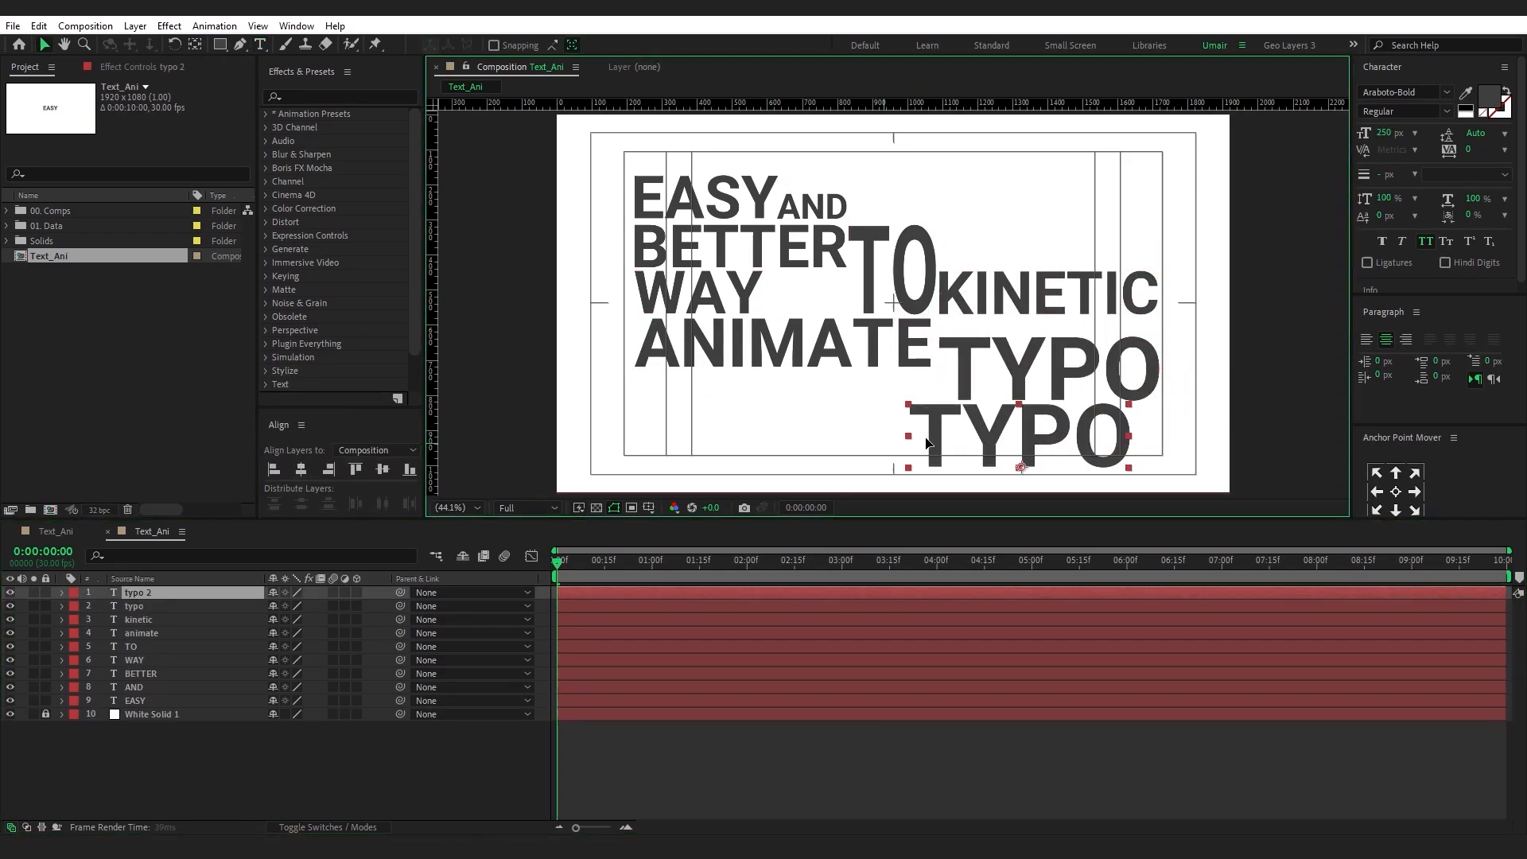
pyautogui.doubleClick(1032, 436)
pyautogui.write('graphy')
pyautogui.press('Escape')
pyautogui.press('v')
pyautogui.moveTo(1033, 436); pyautogui.dragTo(1009, 436)
# Fill the words GRAPHY, EASY and TO with bright green
pyautogui.click(135, 700)
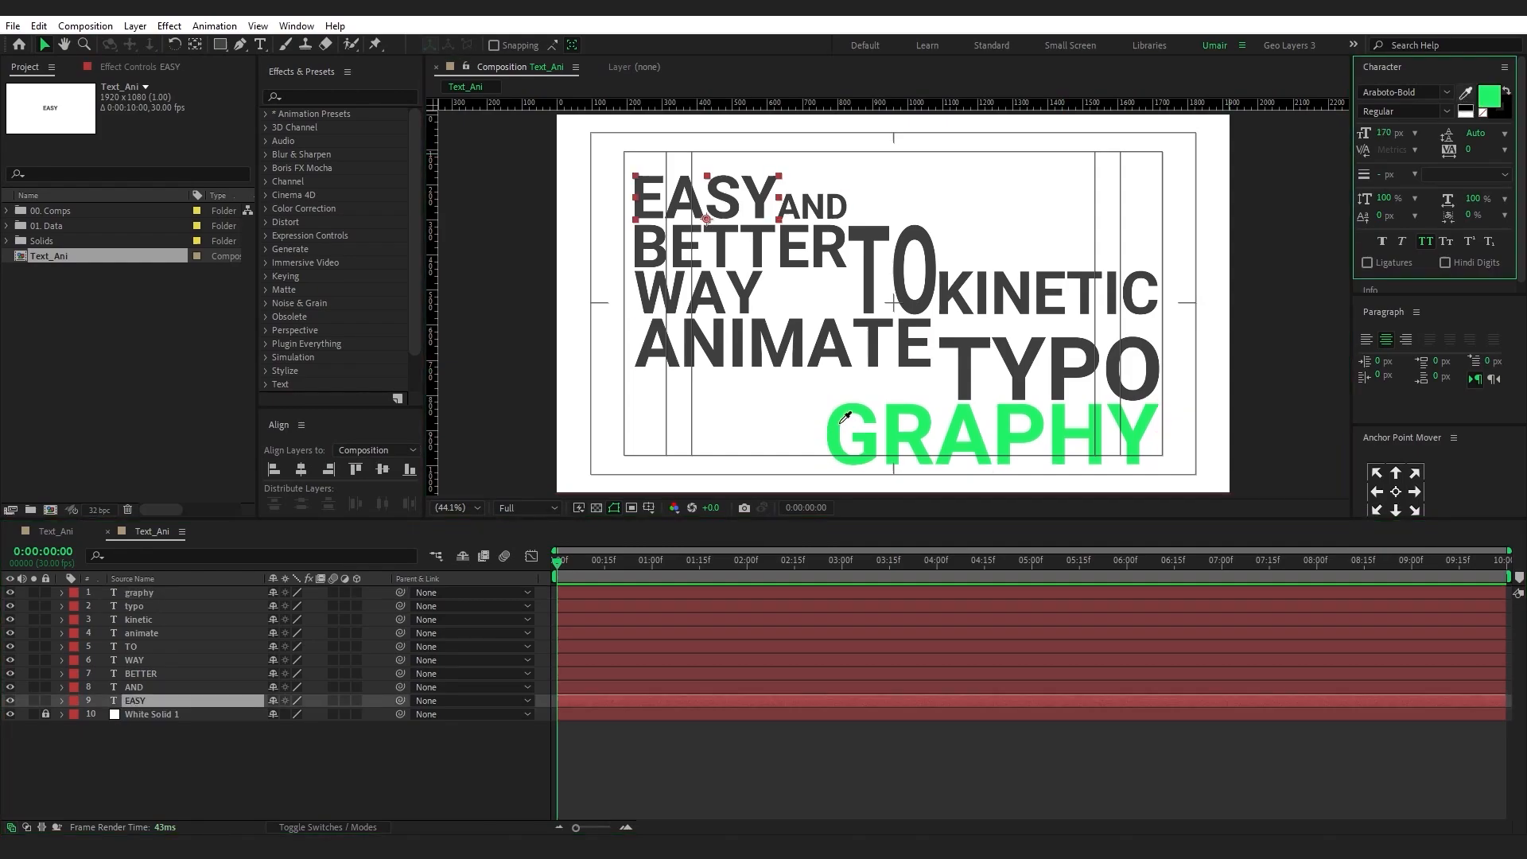
pyautogui.click(869, 253)
# Select all nine text layers and nudge them up to center the layout vertically in the frame
pyautogui.moveTo(80, 756); pyautogui.dragTo(298, 586)
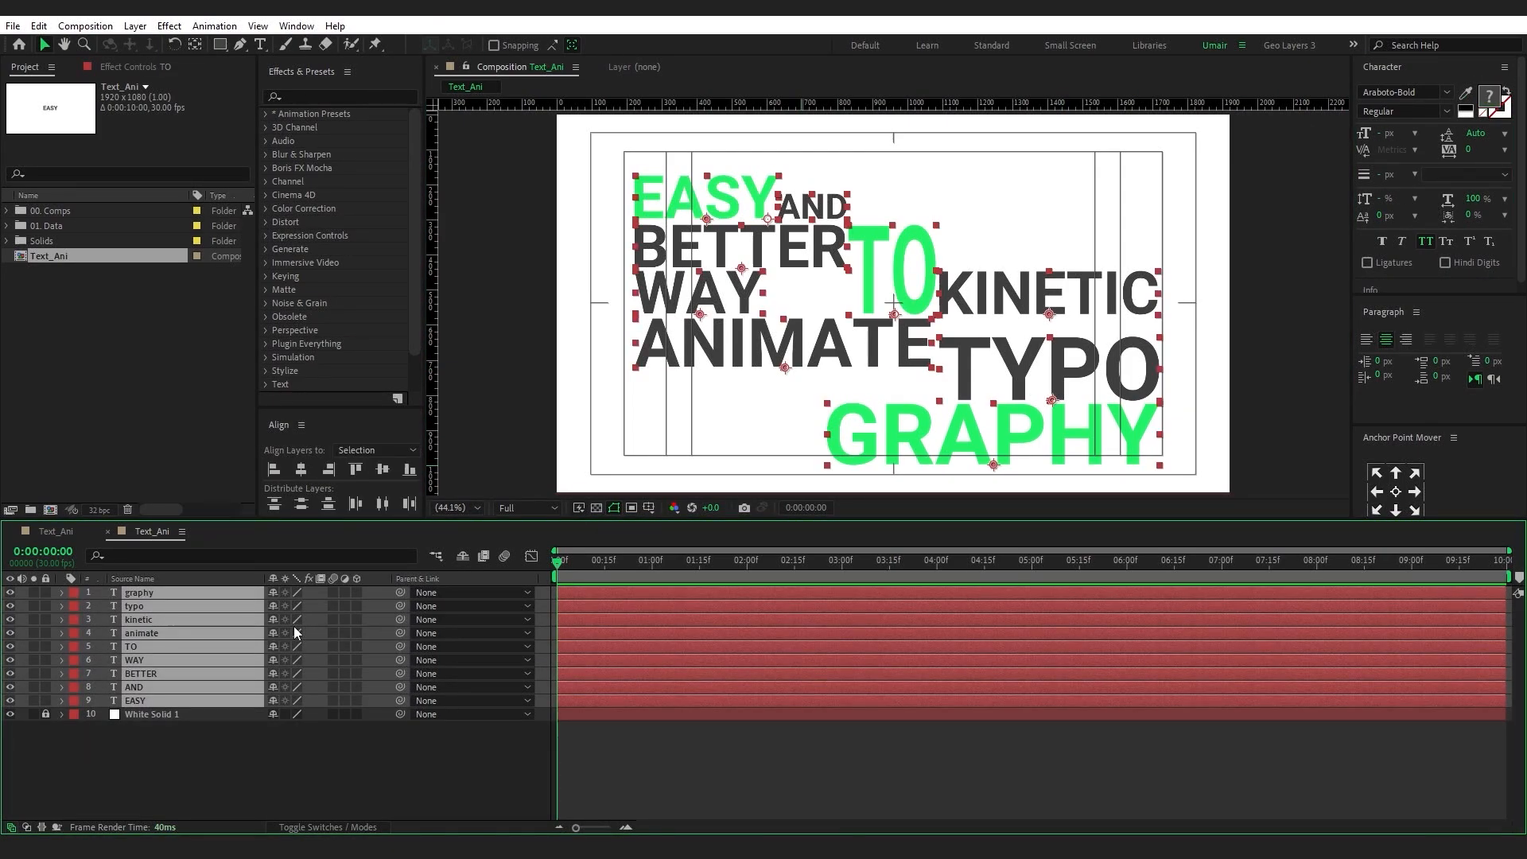
pyautogui.hotkey('ctrl', 'alt', 'Home')
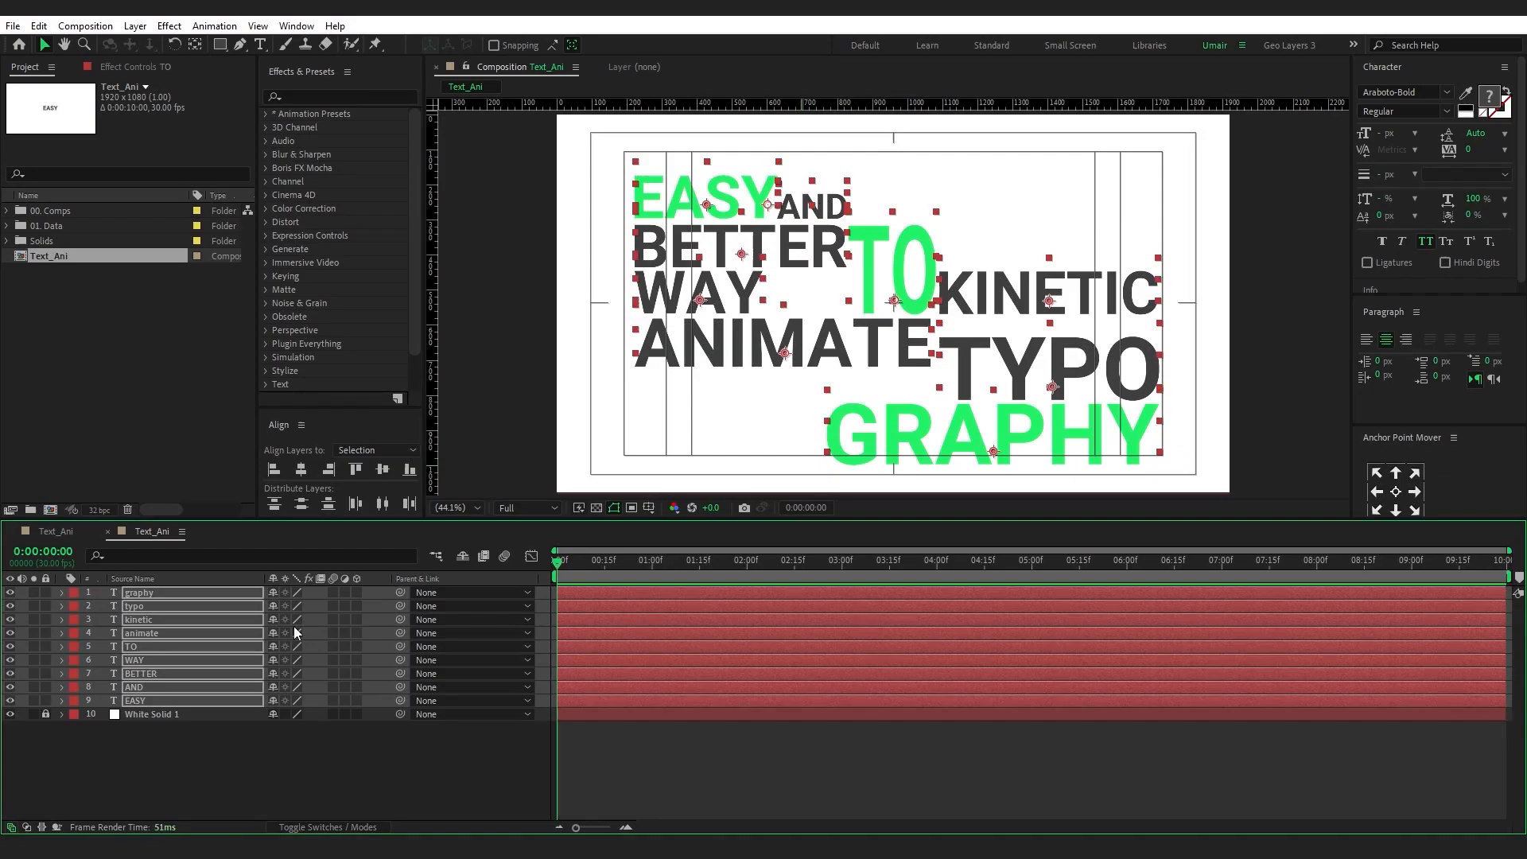
pyautogui.hotkey('shift', 'Up')
pyautogui.hotkey('shift', 'Up')
pyautogui.hotkey('shift', 'Up')
pyautogui.hotkey('shift', 'Up')
pyautogui.press('Up')
pyautogui.press('Up')
pyautogui.press('Up')
pyautogui.press('Up')
pyautogui.press('Up')
pyautogui.press('Up')
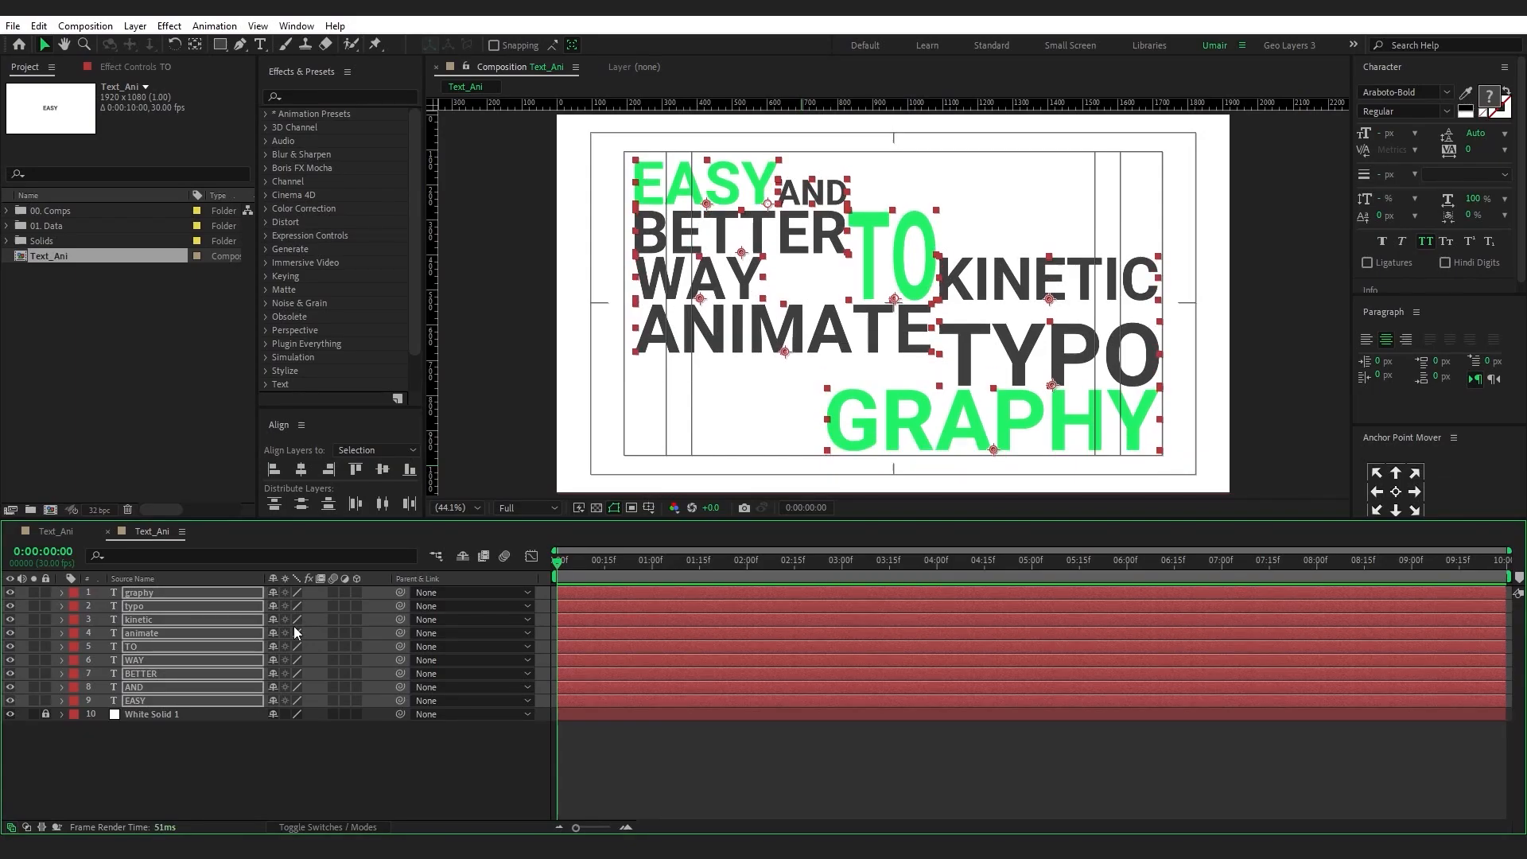
# Nudge the selected text layers slightly left, deselect them and hide the safe guides
pyautogui.press('Left')
pyautogui.press('Left')
pyautogui.press('Left')
pyautogui.press('Left')
pyautogui.press('Left')
pyautogui.press('Left')
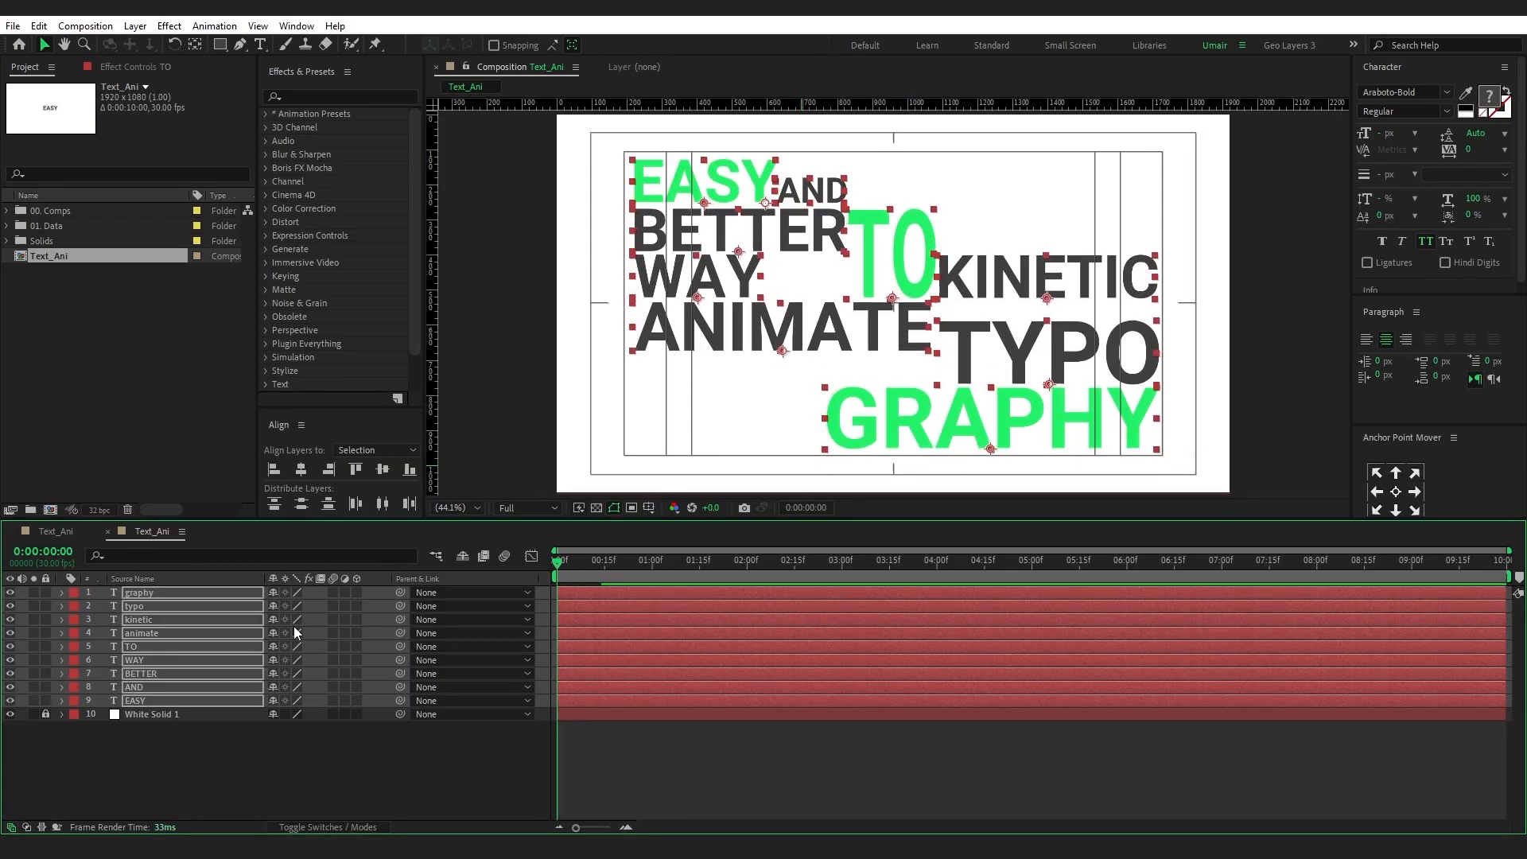
pyautogui.press('Left')
pyautogui.press('Left')
pyautogui.press('Left')
pyautogui.press('Left')
pyautogui.press('Left')
pyautogui.press('Left')
pyautogui.press('Left')
pyautogui.press('Left')
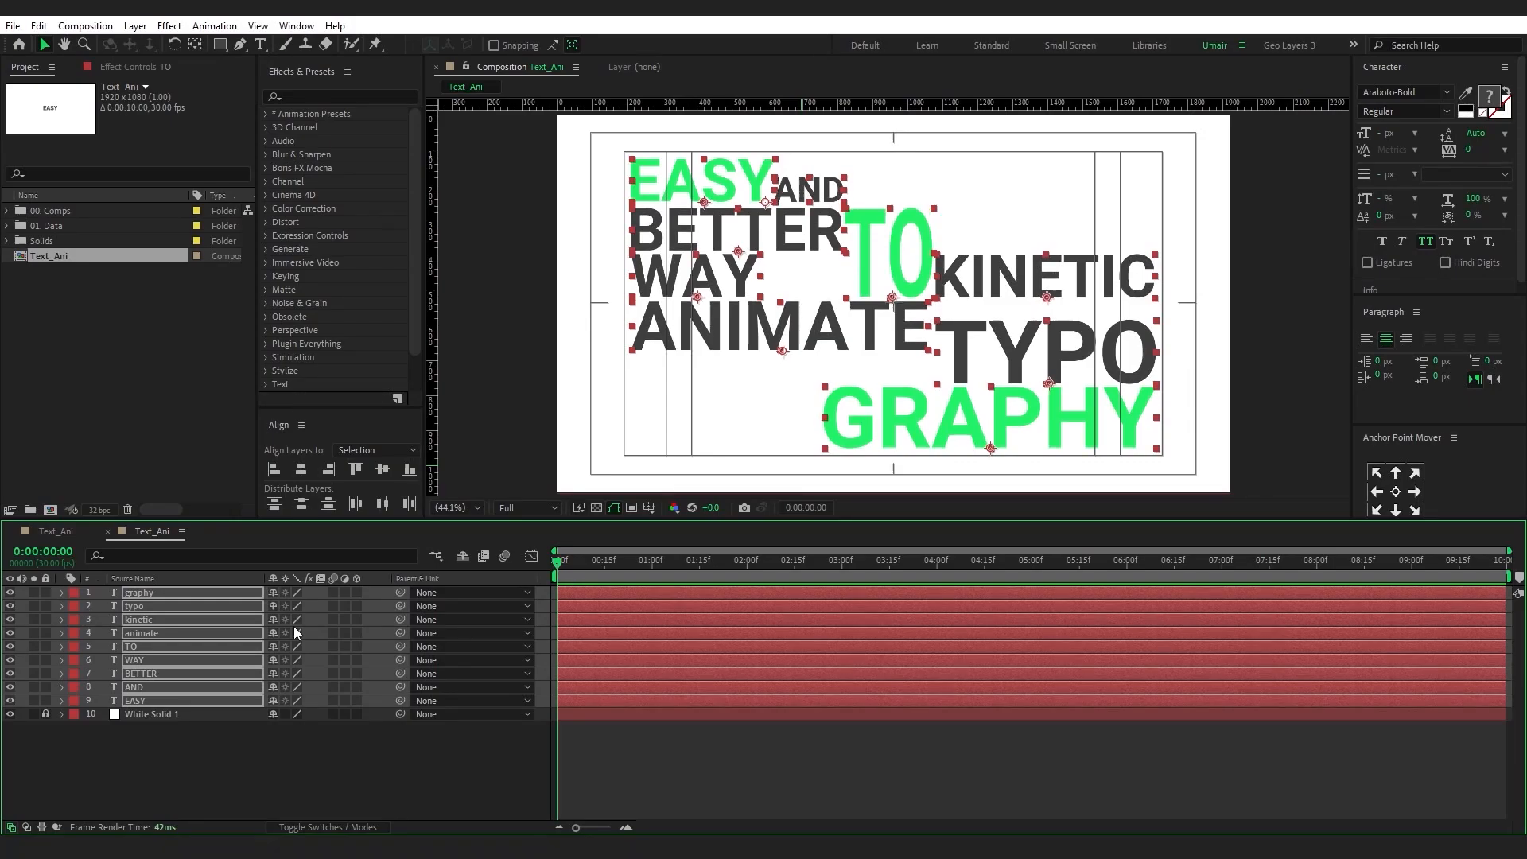
pyautogui.click(675, 598)
pyautogui.press("'")
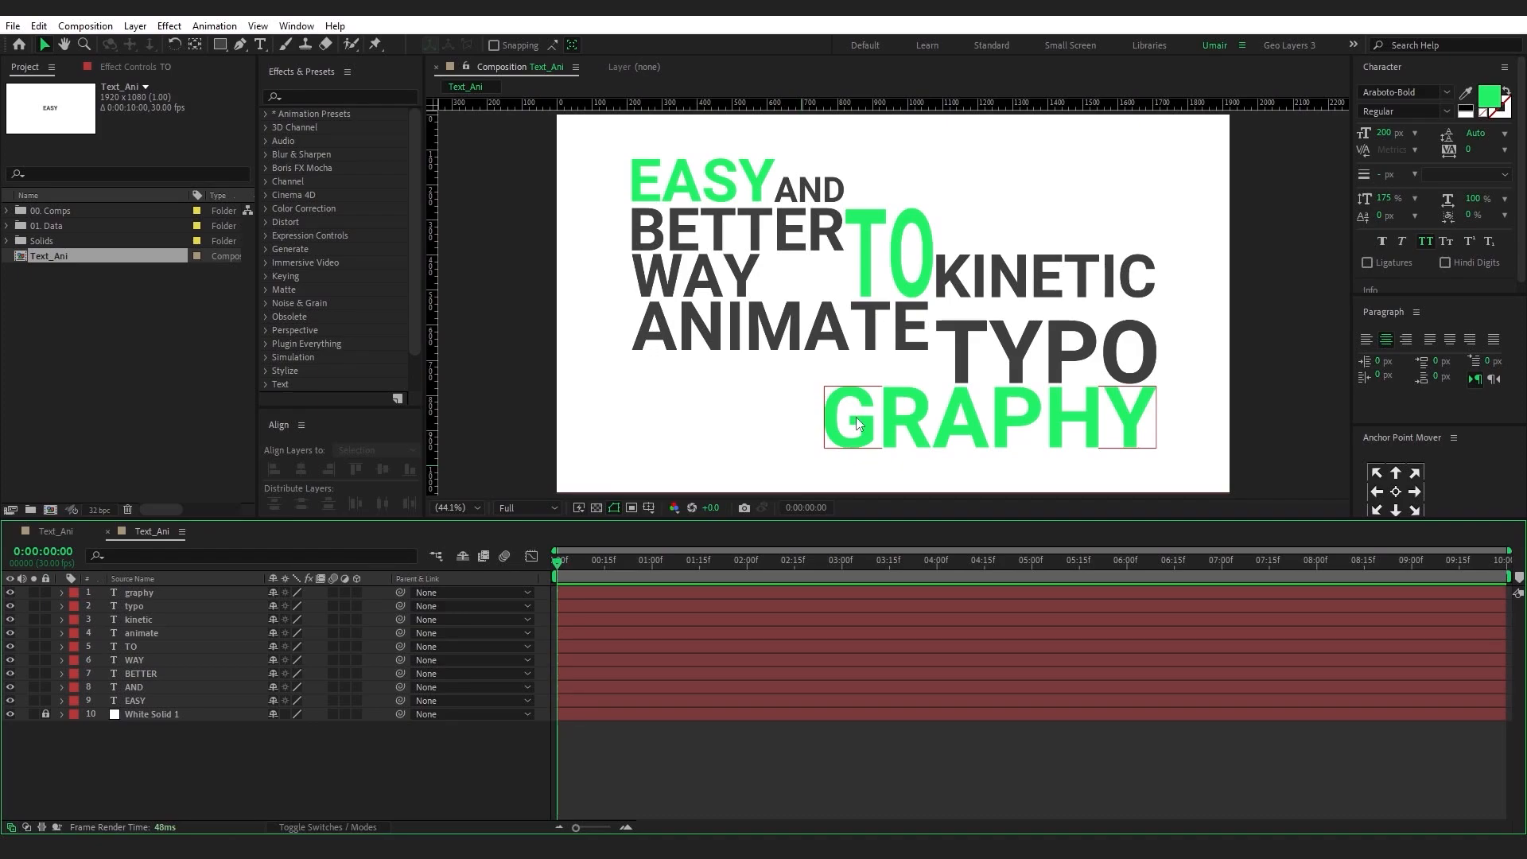
# Move EASY's anchor point to the word's bottom-left corner and return to the Selection tool
pyautogui.click(668, 177)
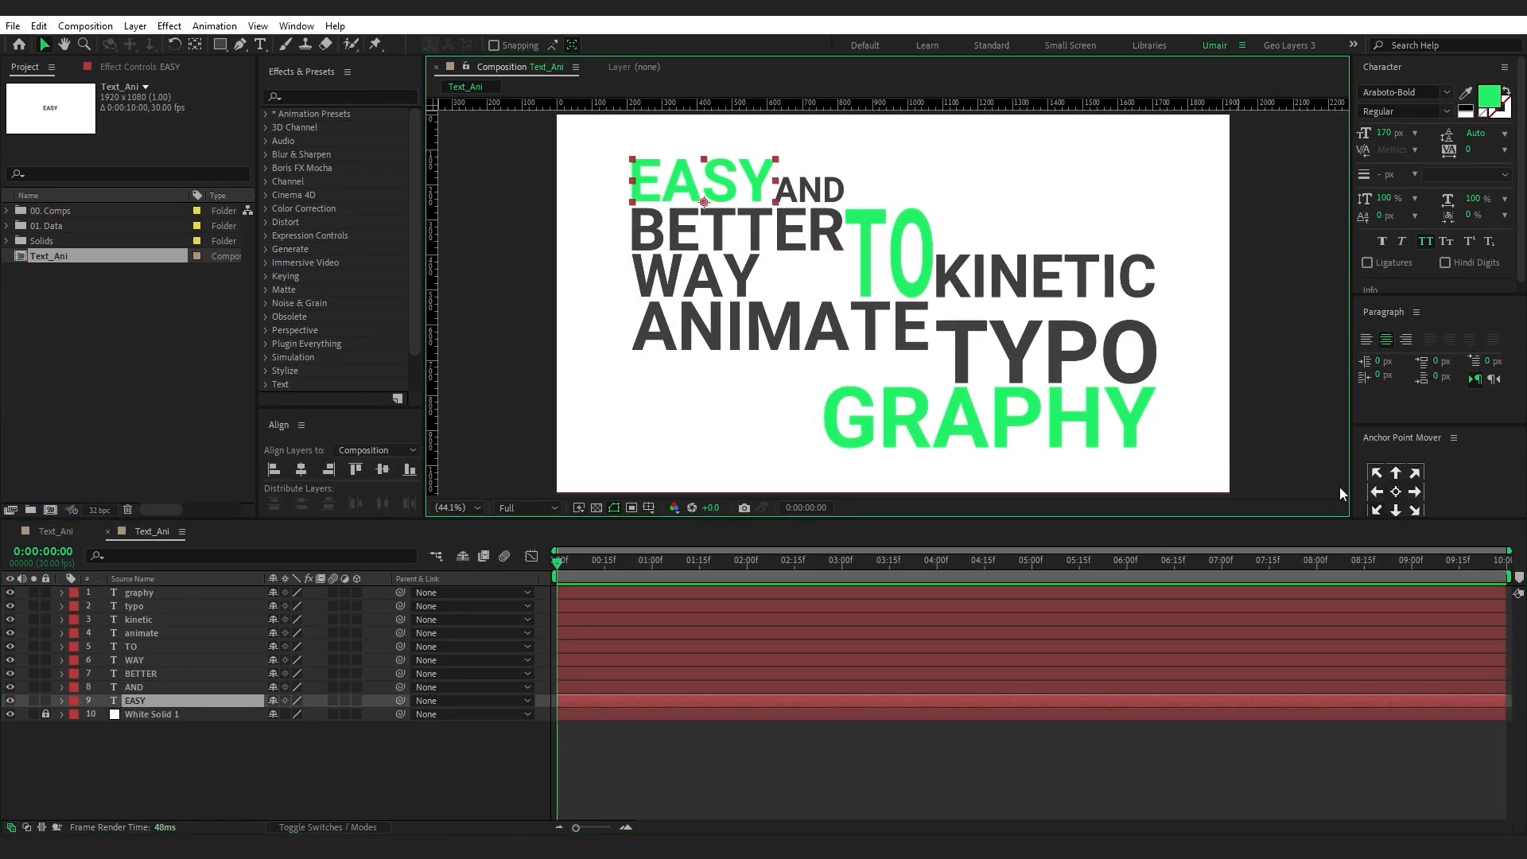
pyautogui.click(195, 45)
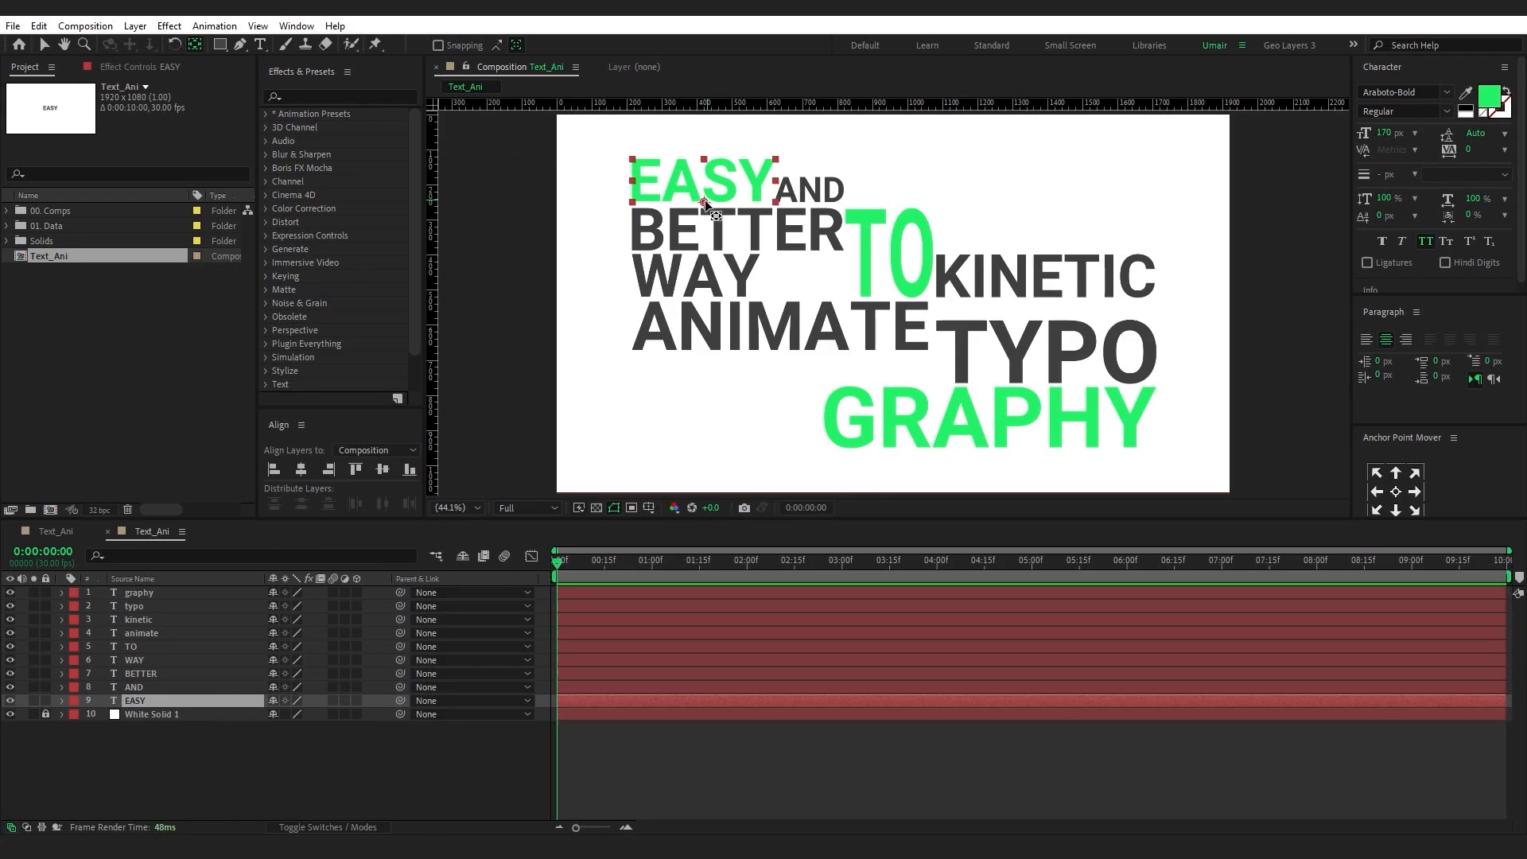
pyautogui.moveTo(674, 205); pyautogui.dragTo(636, 204)
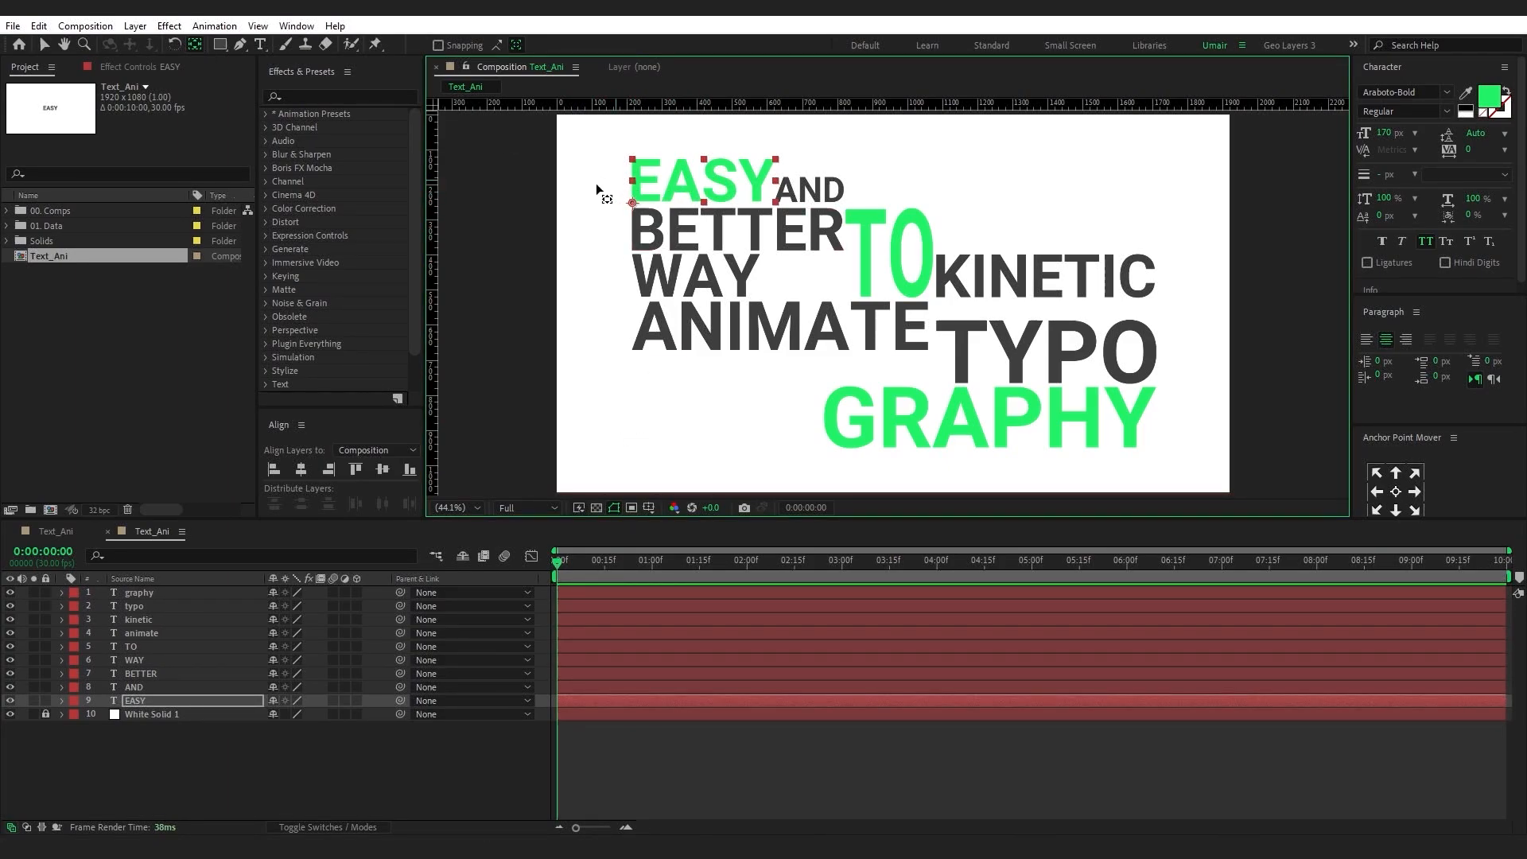
pyautogui.click(137, 700)
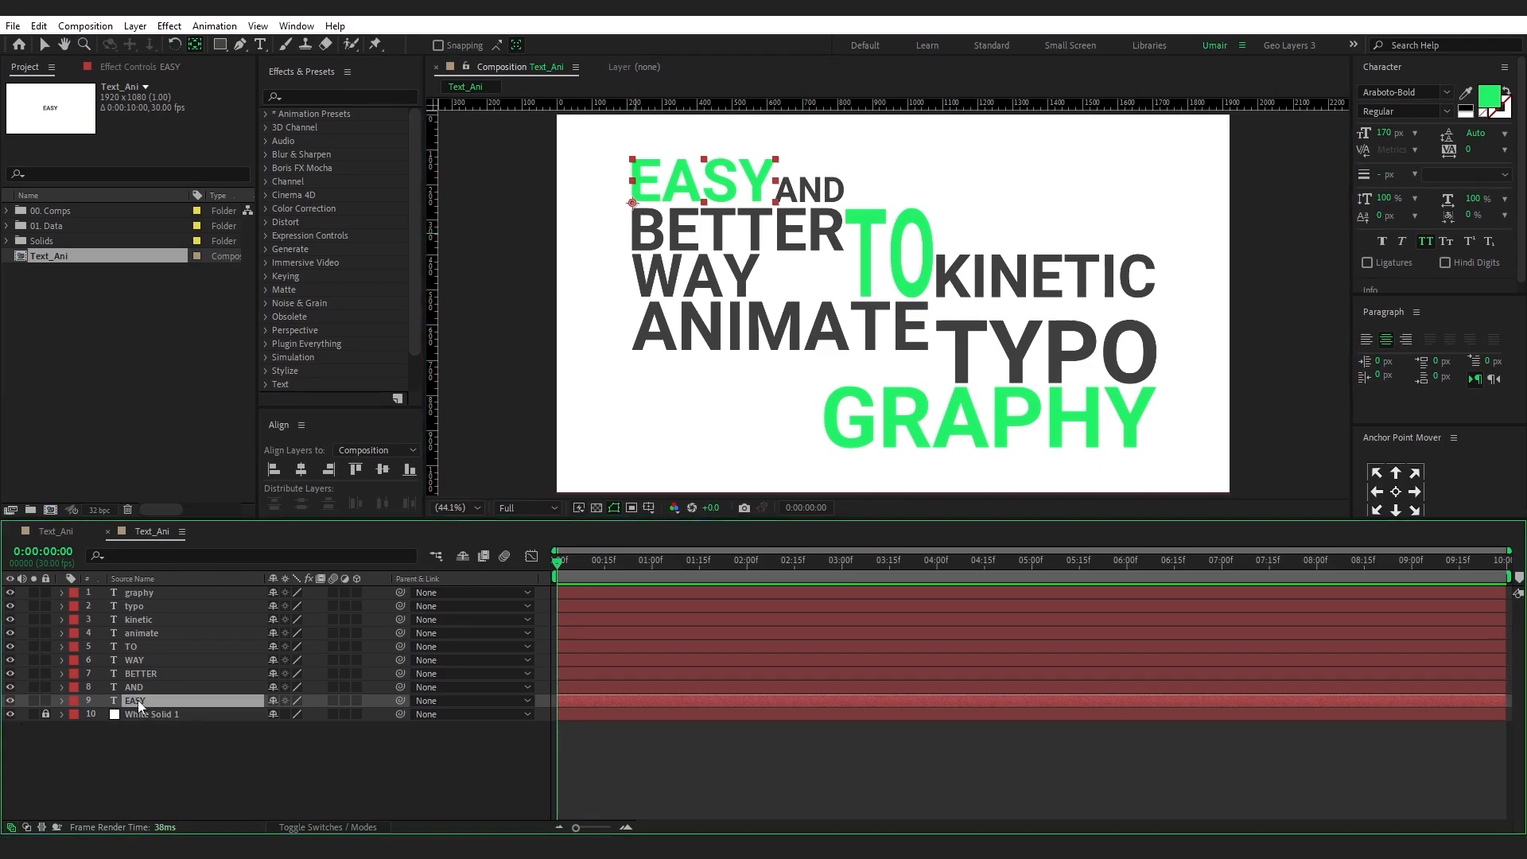
pyautogui.press('v')
pyautogui.click(147, 751)
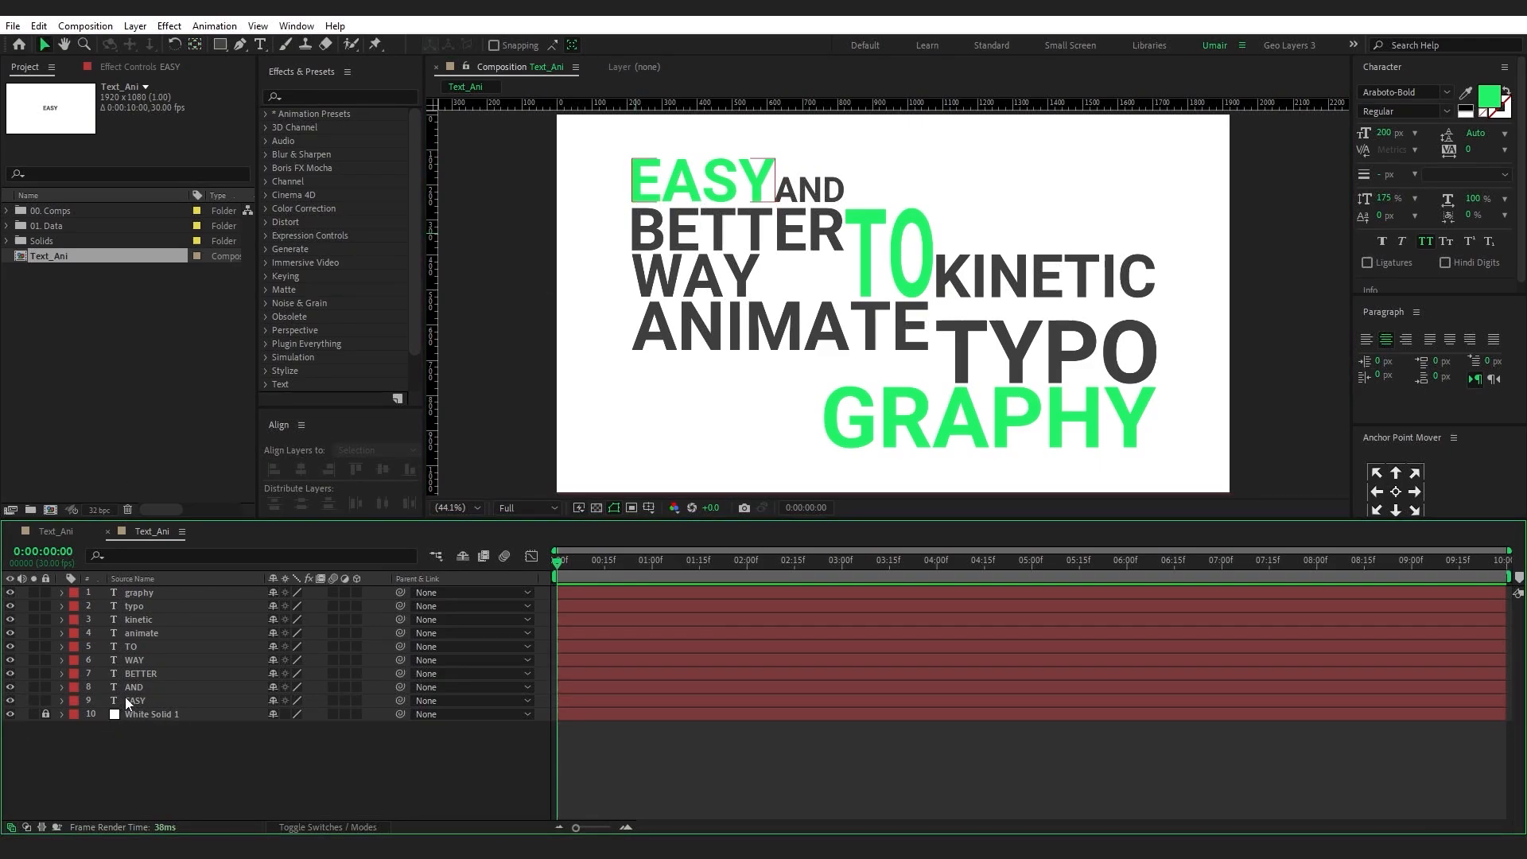
# Keyframe EASY's scale from 0% at 0:00:00:00 to 100% at 0:00:00:15
pyautogui.click(126, 697)
pyautogui.press('s')
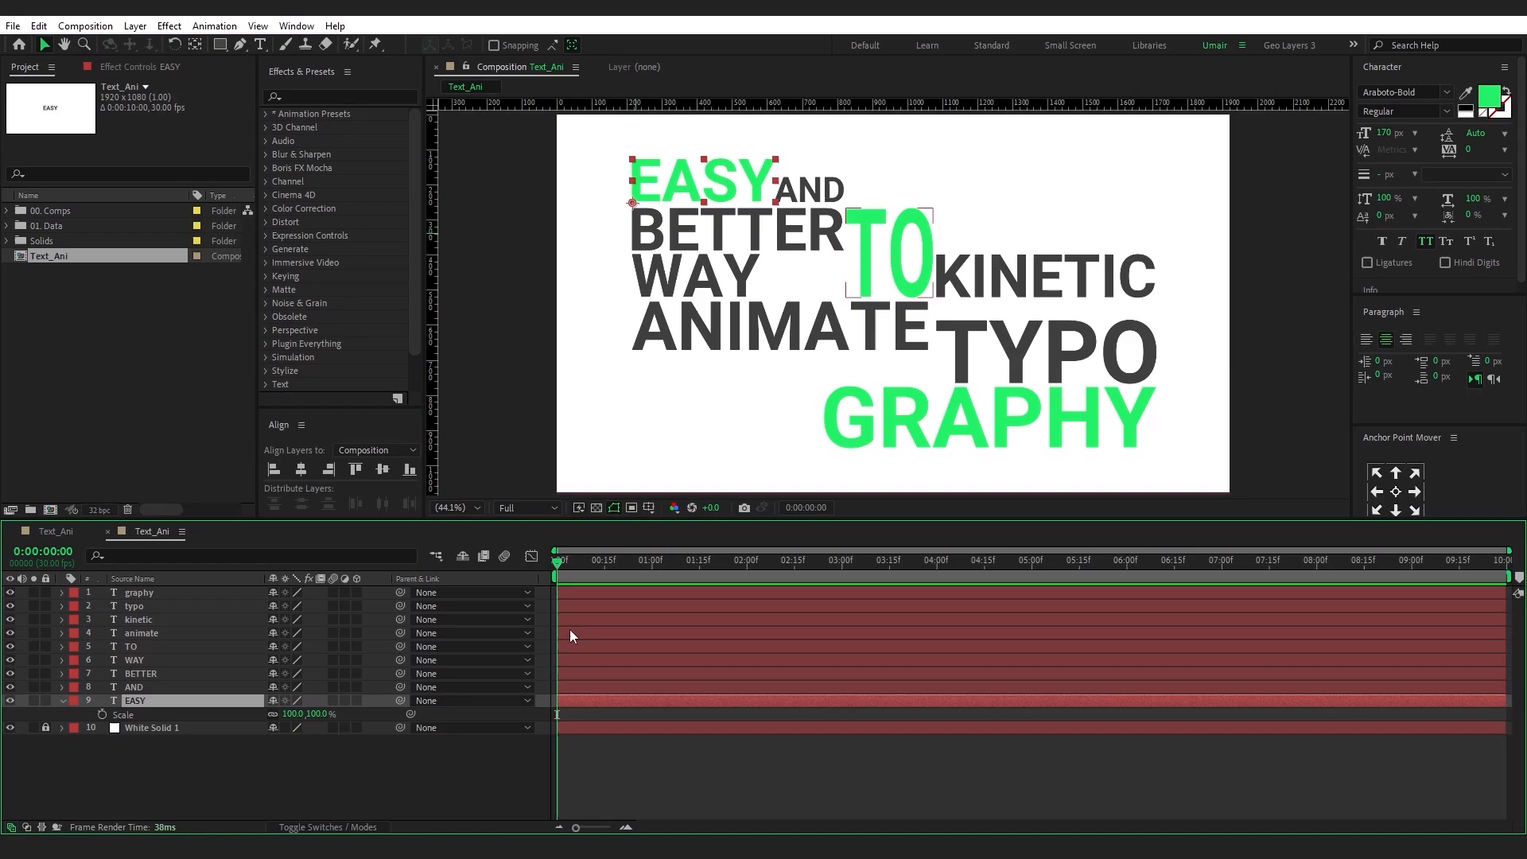
pyautogui.click(598, 561)
pyautogui.moveTo(605, 570); pyautogui.dragTo(605, 570)
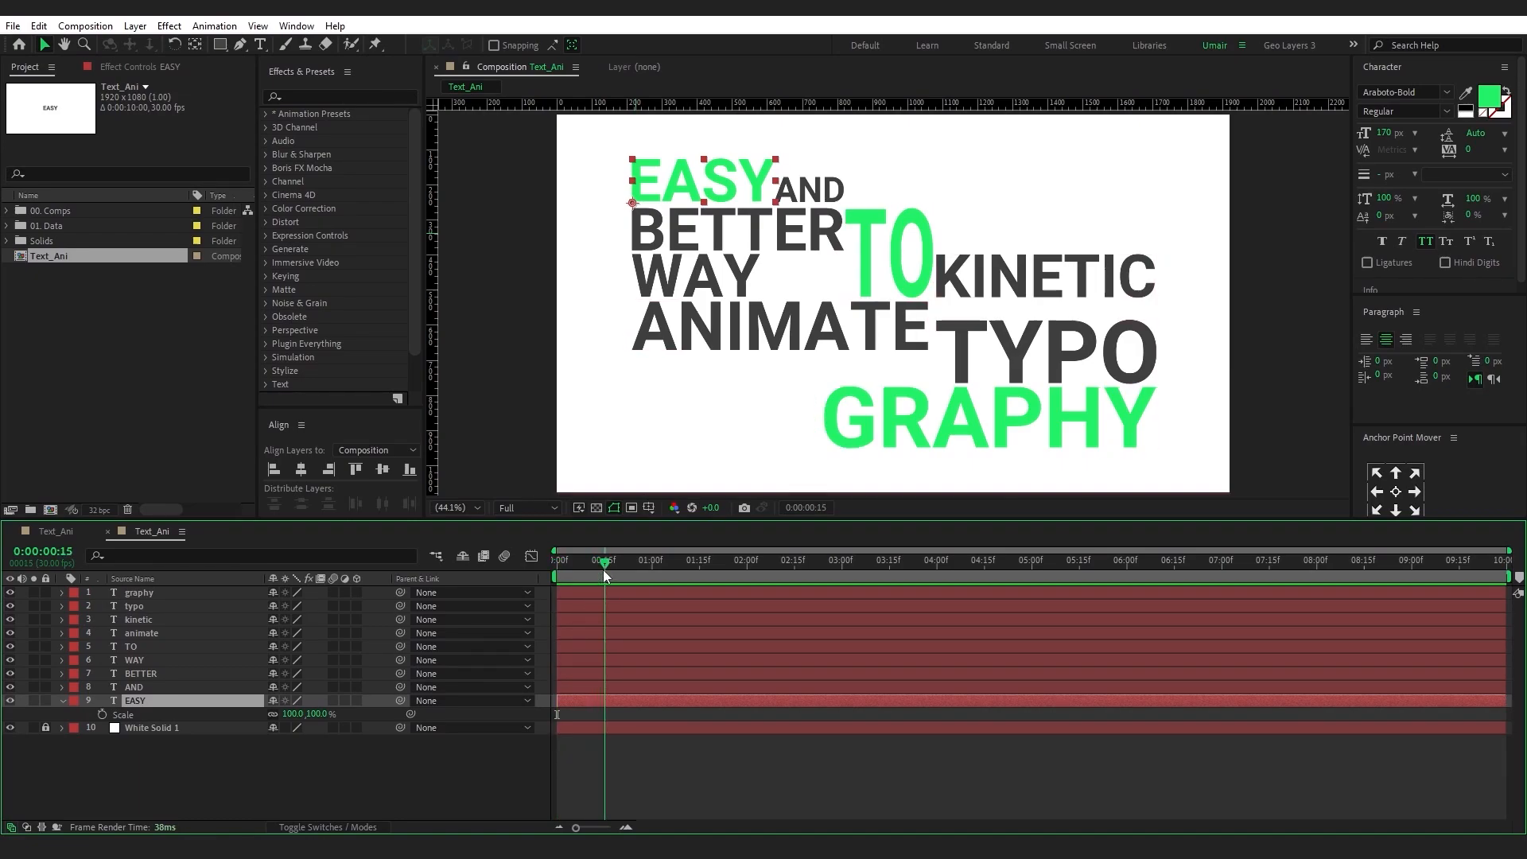
pyautogui.click(102, 715)
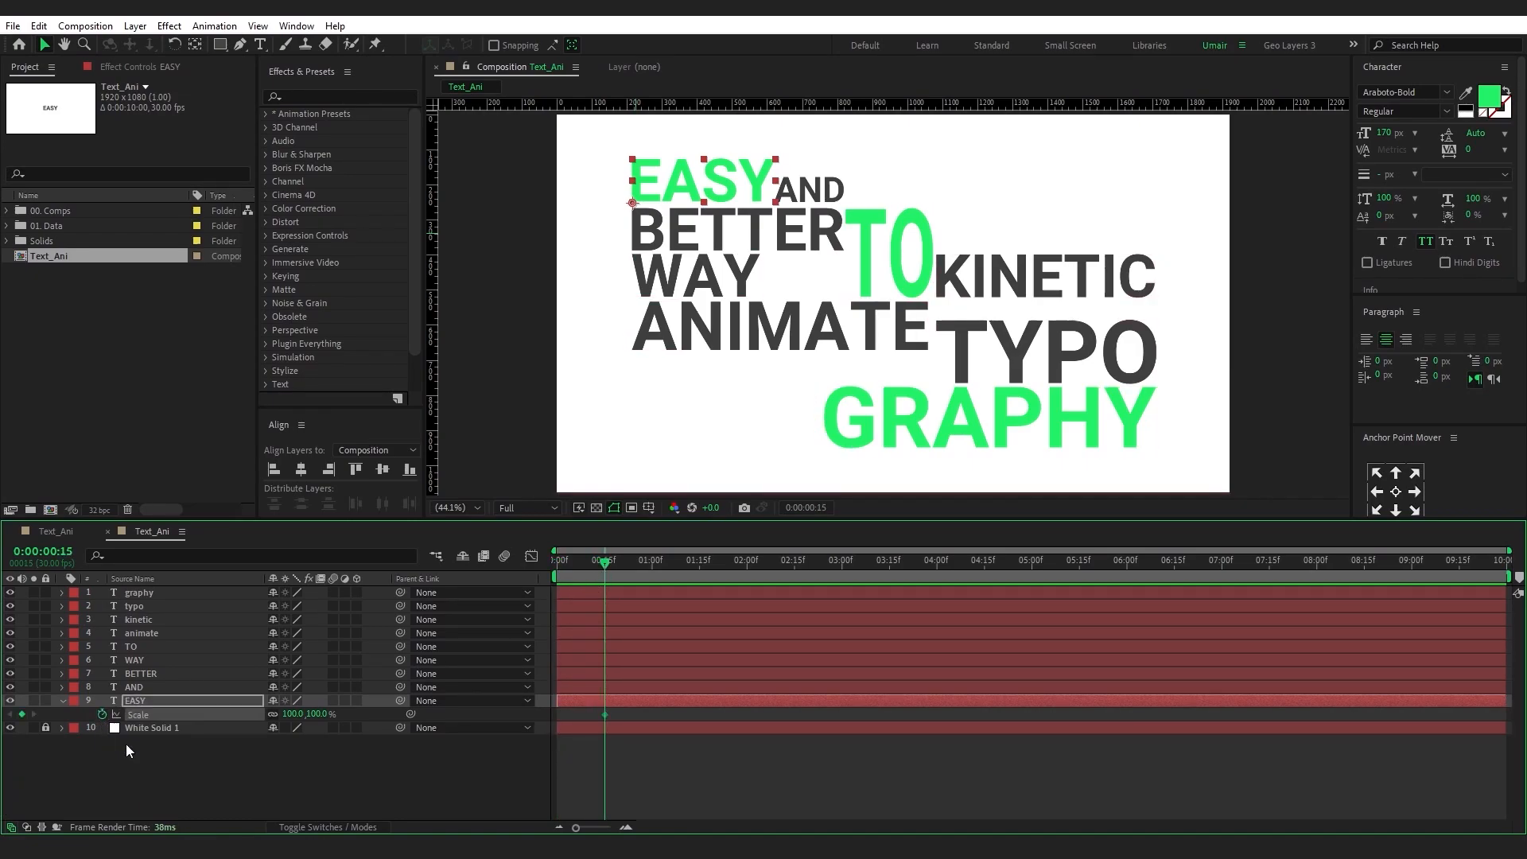
pyautogui.moveTo(581, 564); pyautogui.dragTo(531, 565)
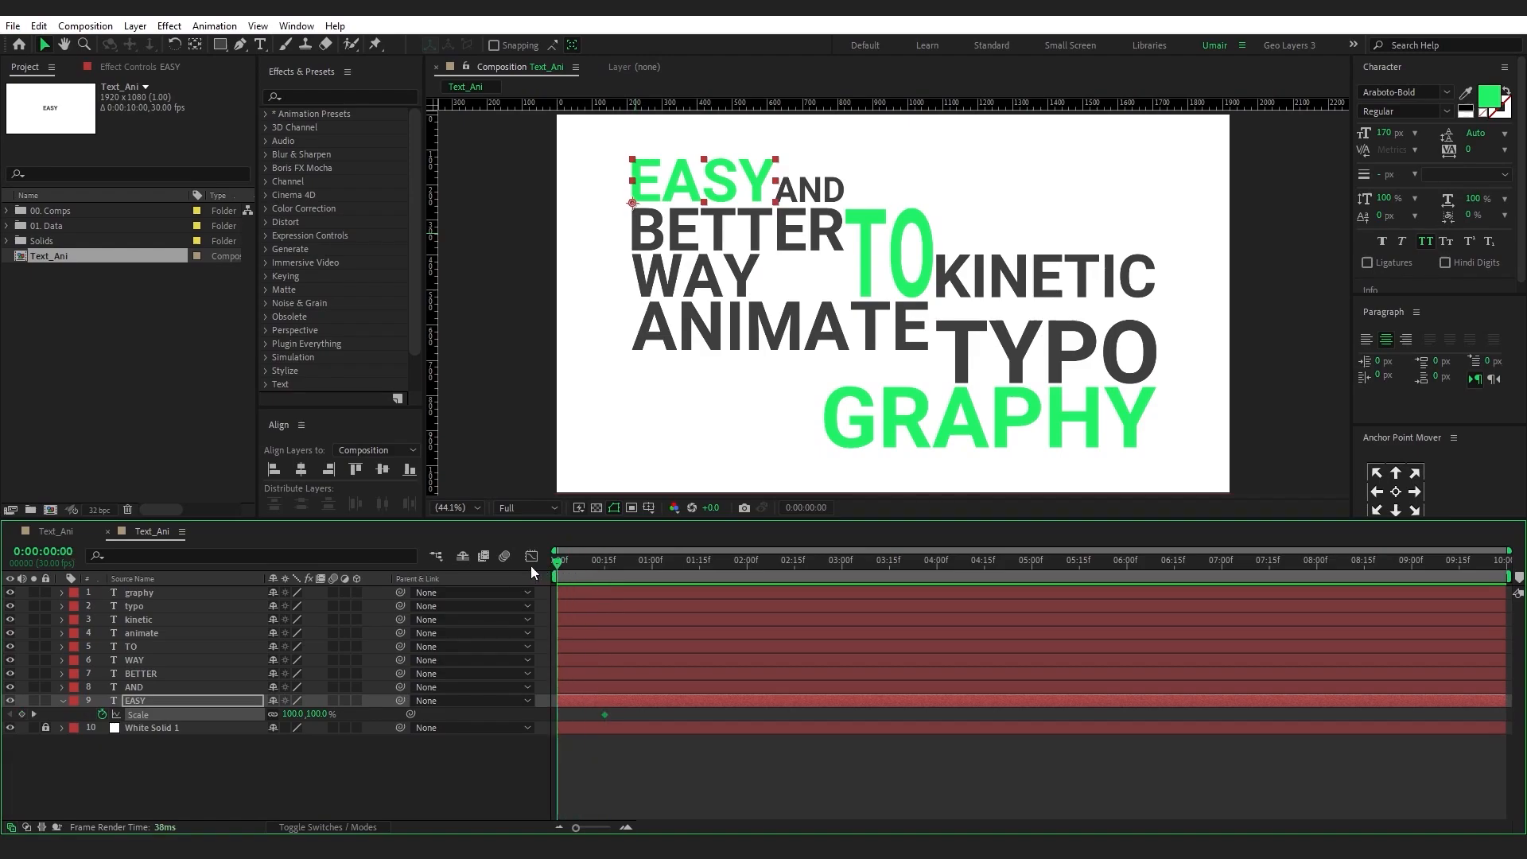
pyautogui.click(292, 714)
pyautogui.write('0')
pyautogui.press('Return')
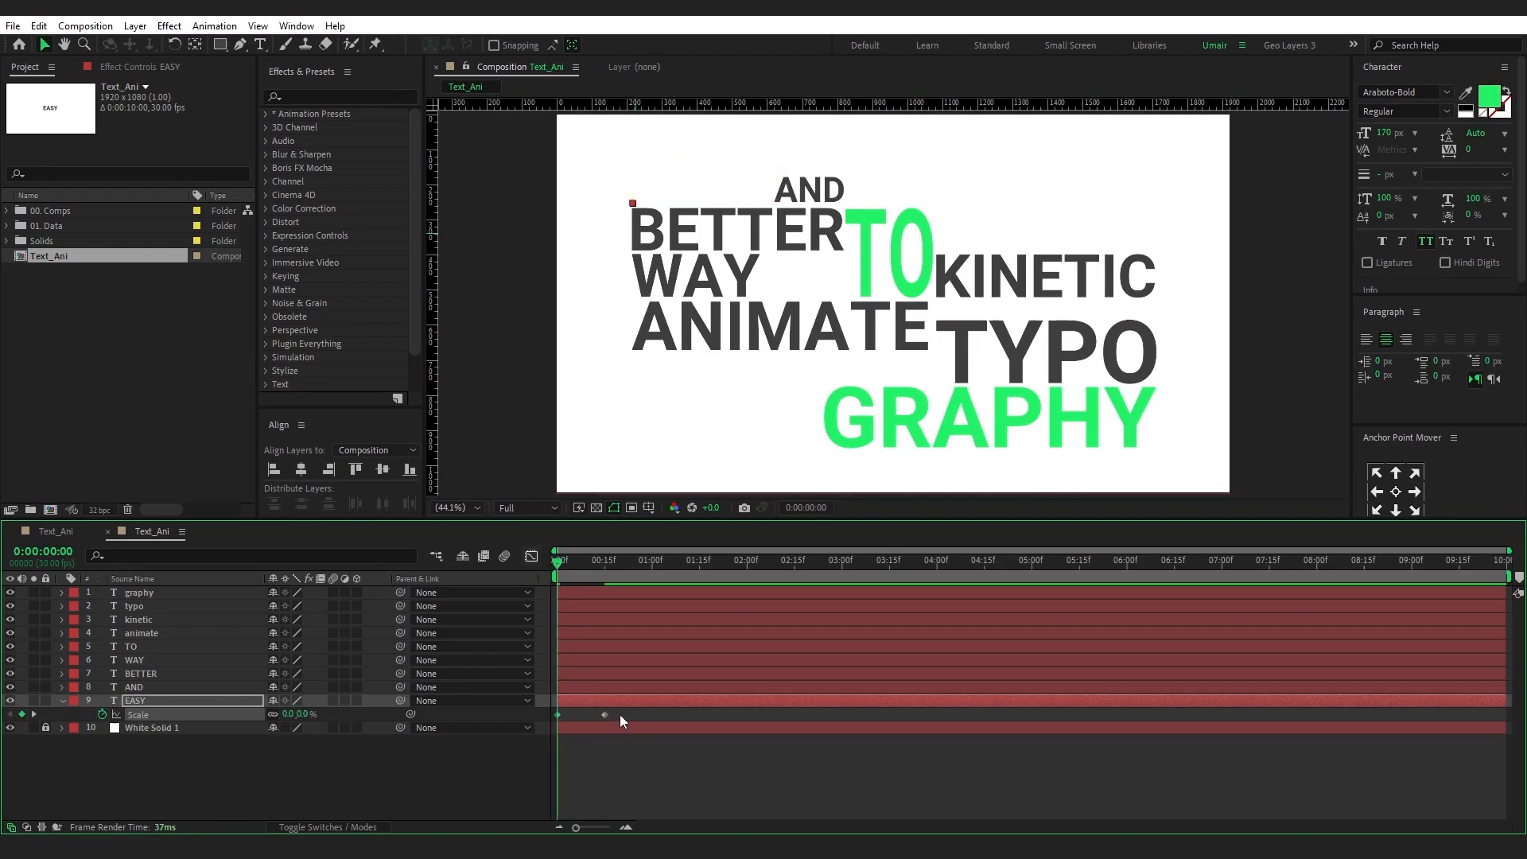
# Ease EASY's two scale keyframes and adjust their curve in the Graph Editor
pyautogui.moveTo(527, 733); pyautogui.dragTo(527, 733)
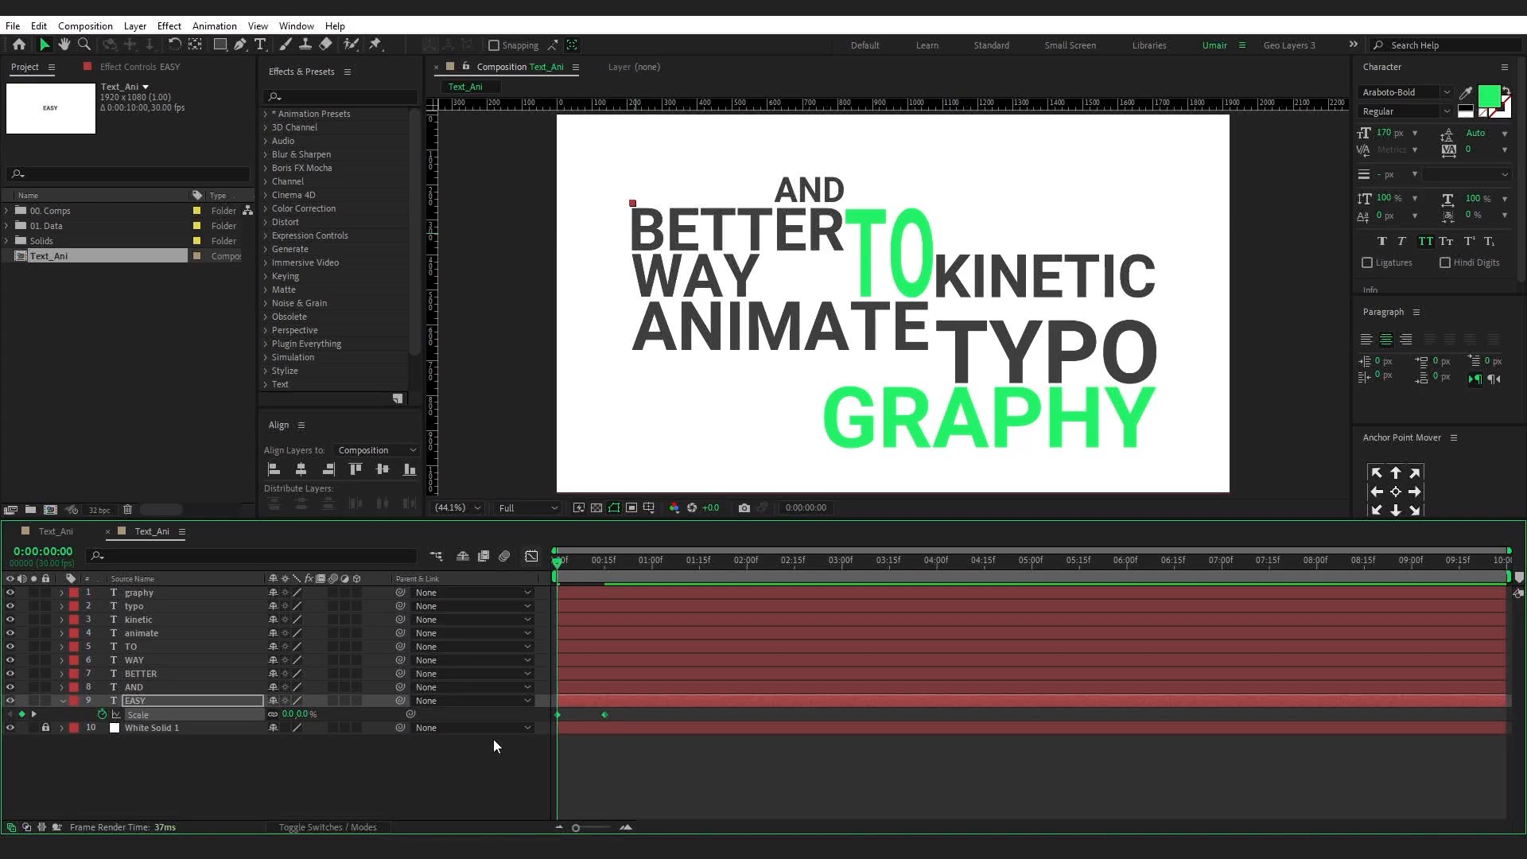
pyautogui.click(531, 556)
pyautogui.moveTo(604, 793); pyautogui.dragTo(557, 722)
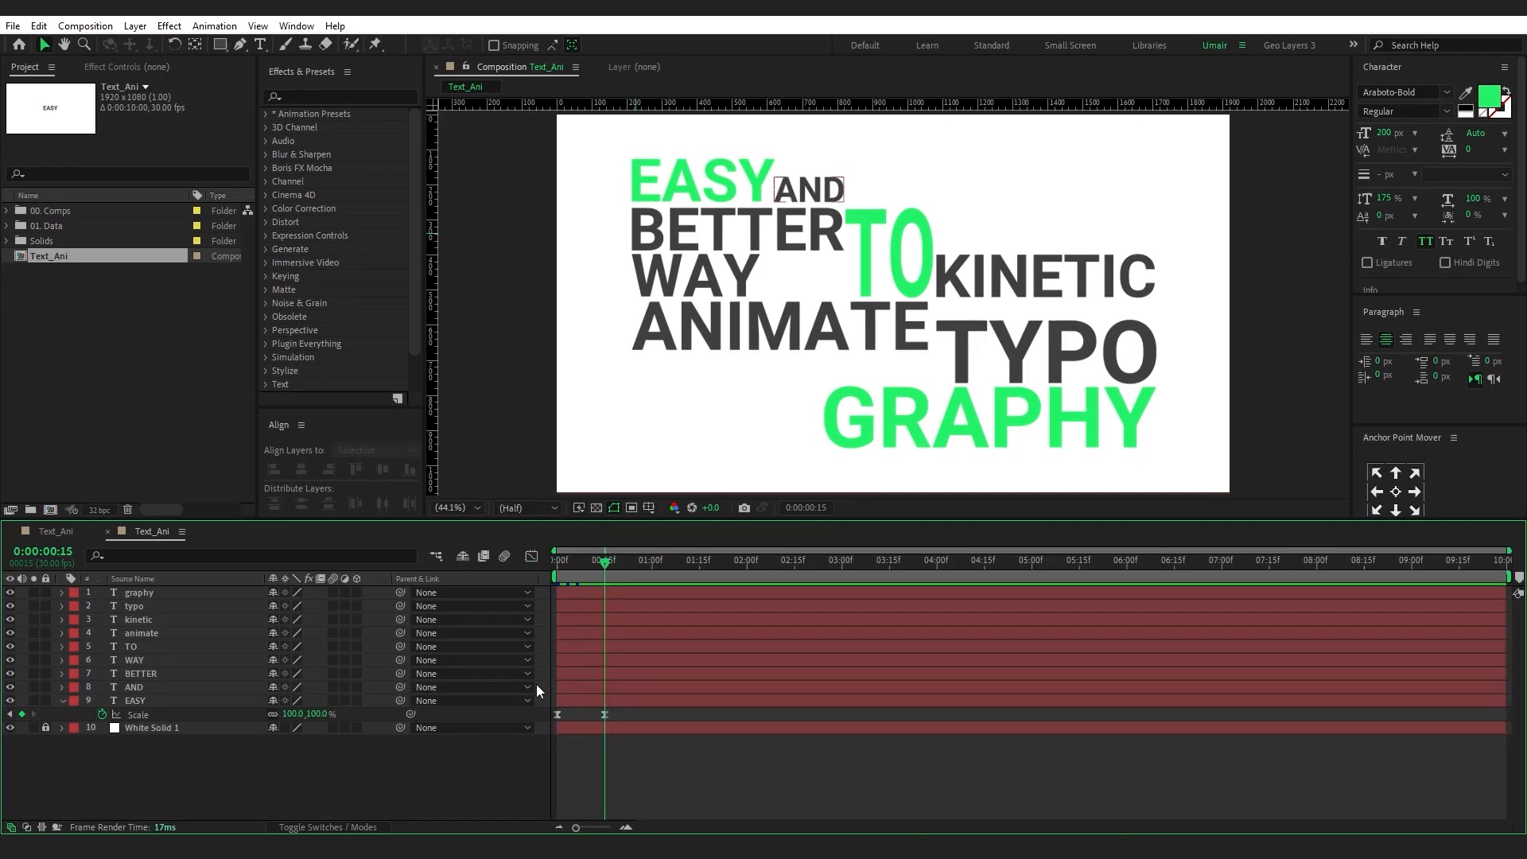
# Start the AND layer at 0:00:00:15 and the BETTER layer at 0:00:00:20
pyautogui.click(572, 686)
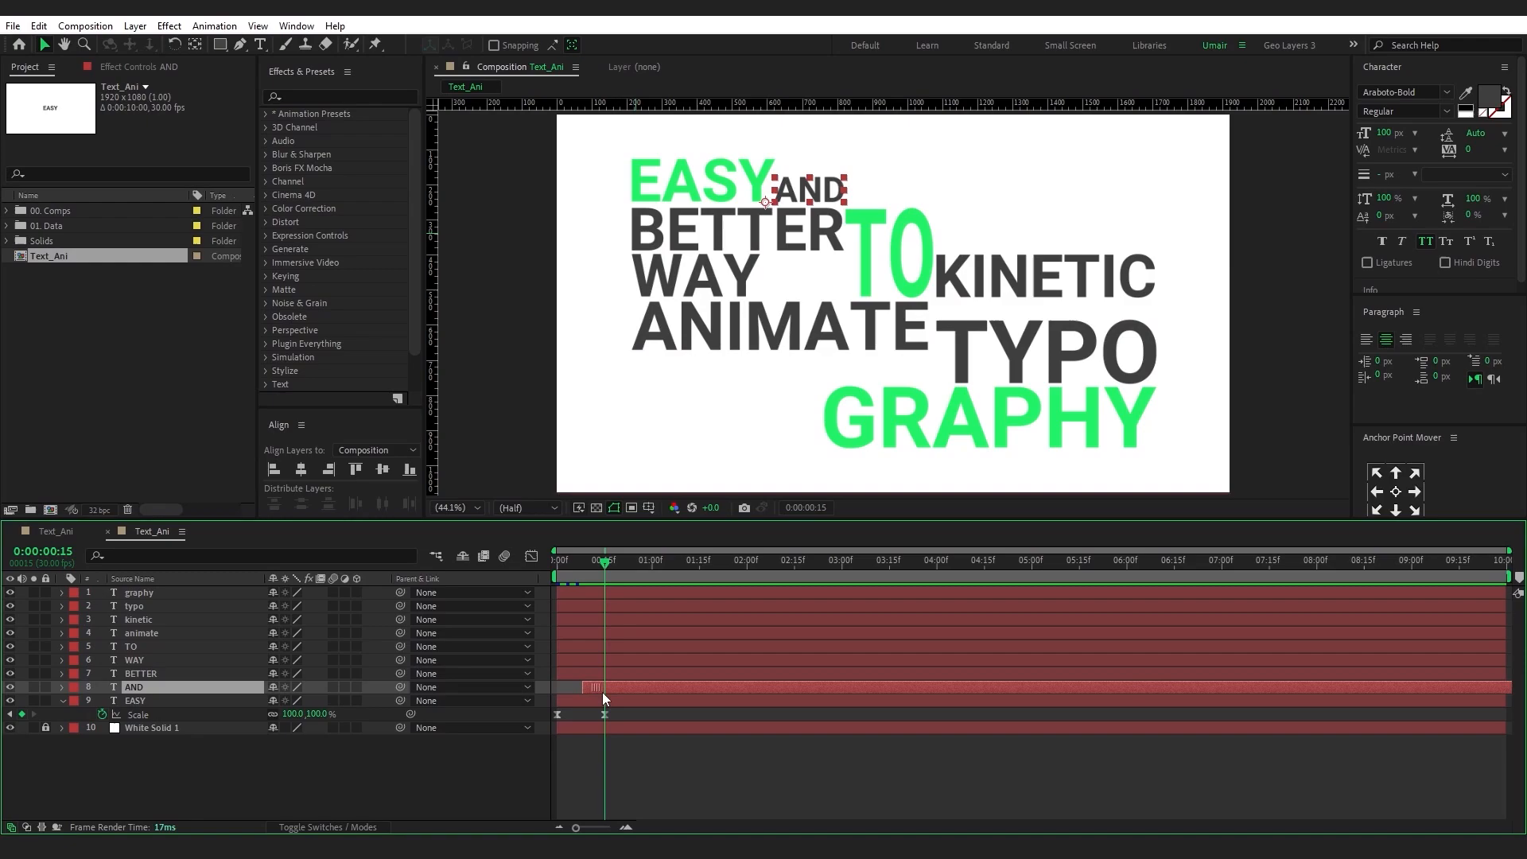
pyautogui.moveTo(603, 693); pyautogui.dragTo(616, 692)
pyautogui.click(572, 673)
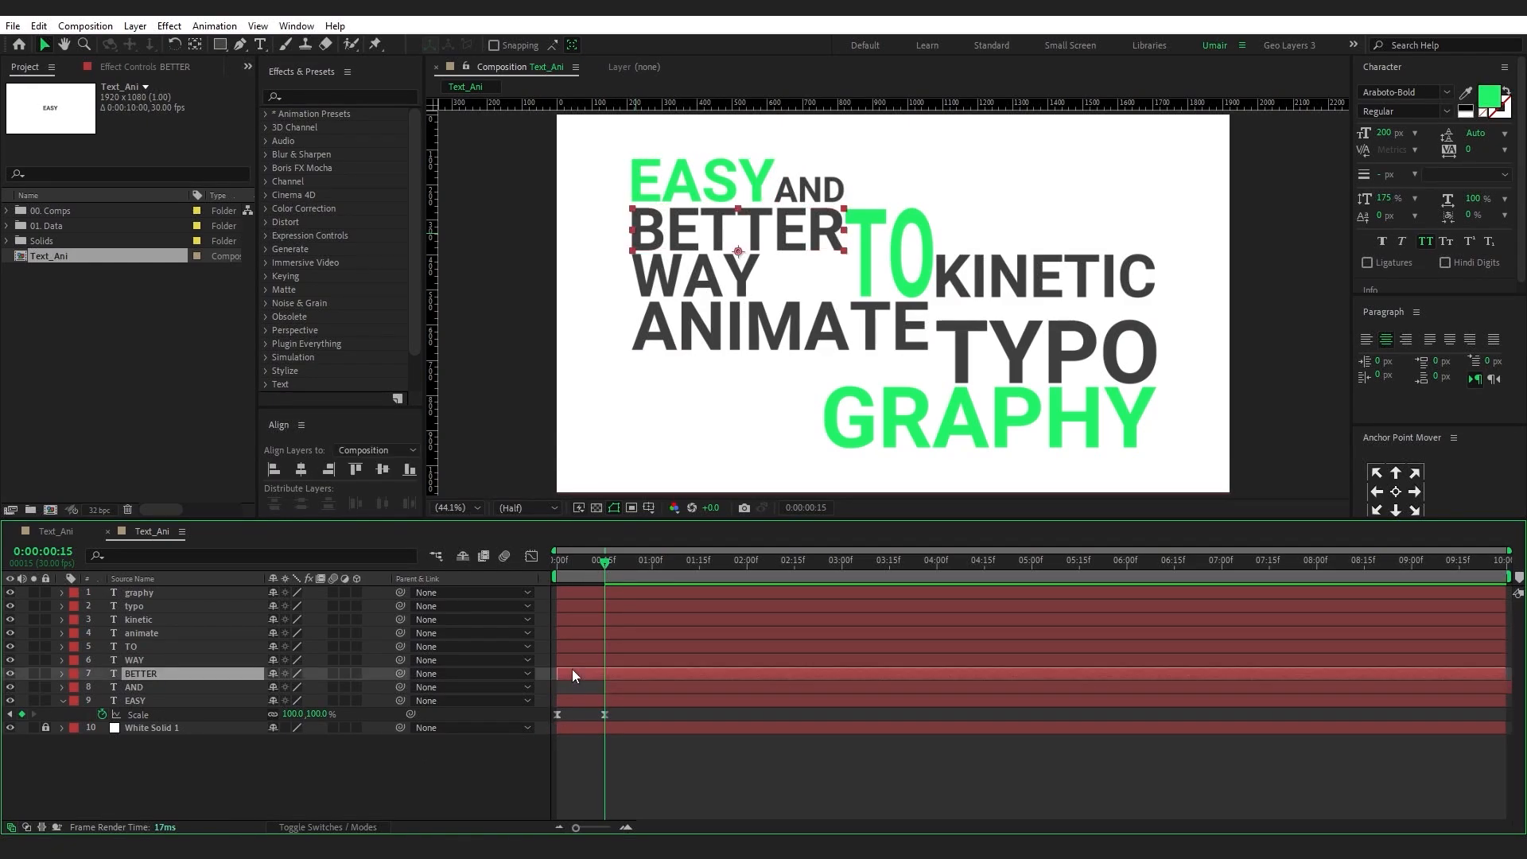
pyautogui.click(624, 570)
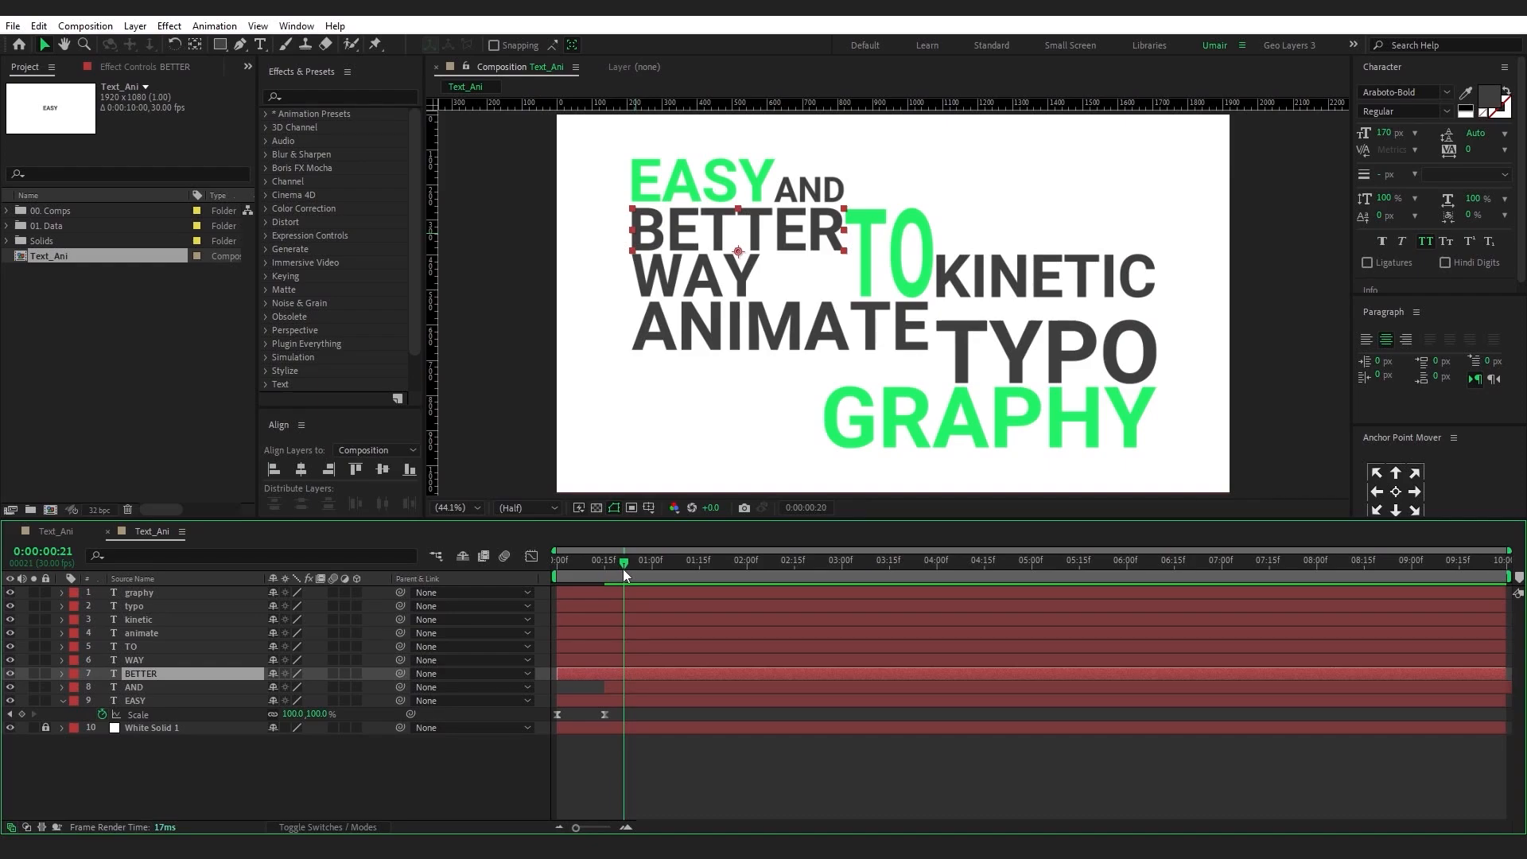
pyautogui.press('pageup')
pyautogui.hotkey('alt', '[')
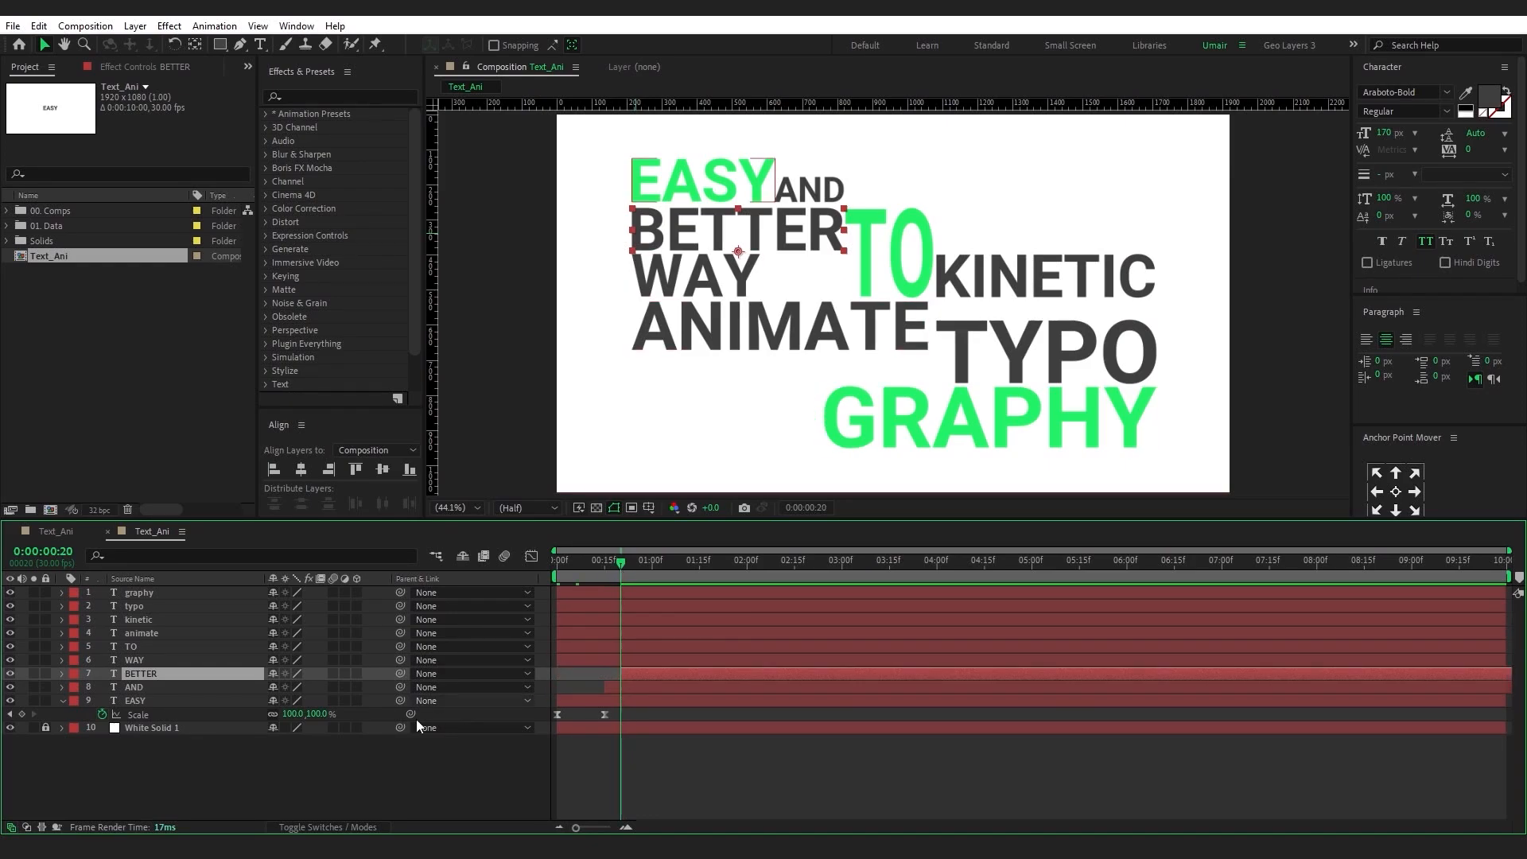
# Add a text animator with Rotation and Opacity properties to the BETTER layer
pyautogui.click(62, 673)
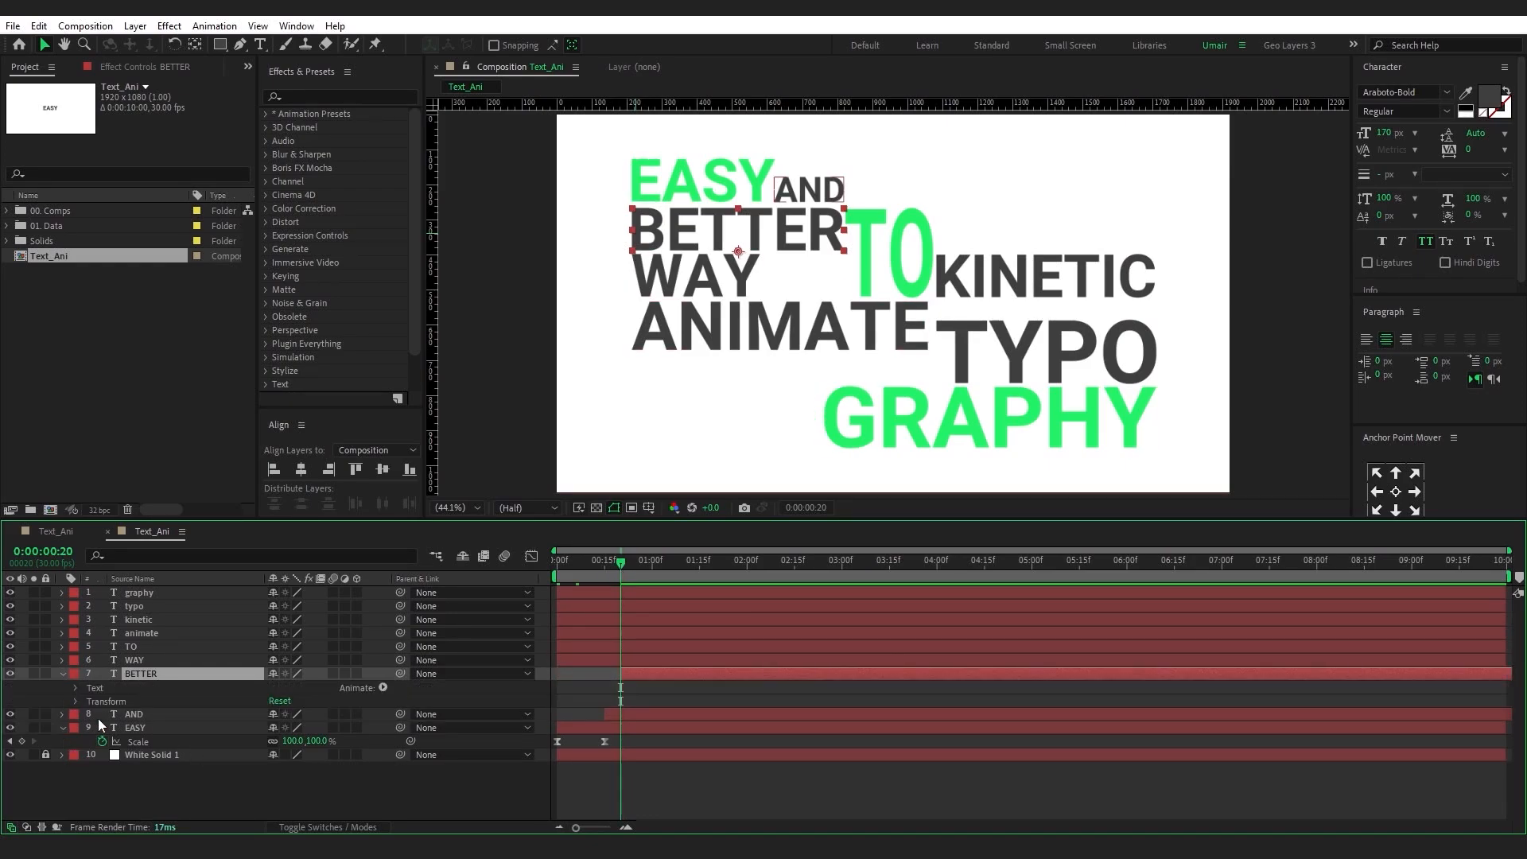
pyautogui.click(382, 688)
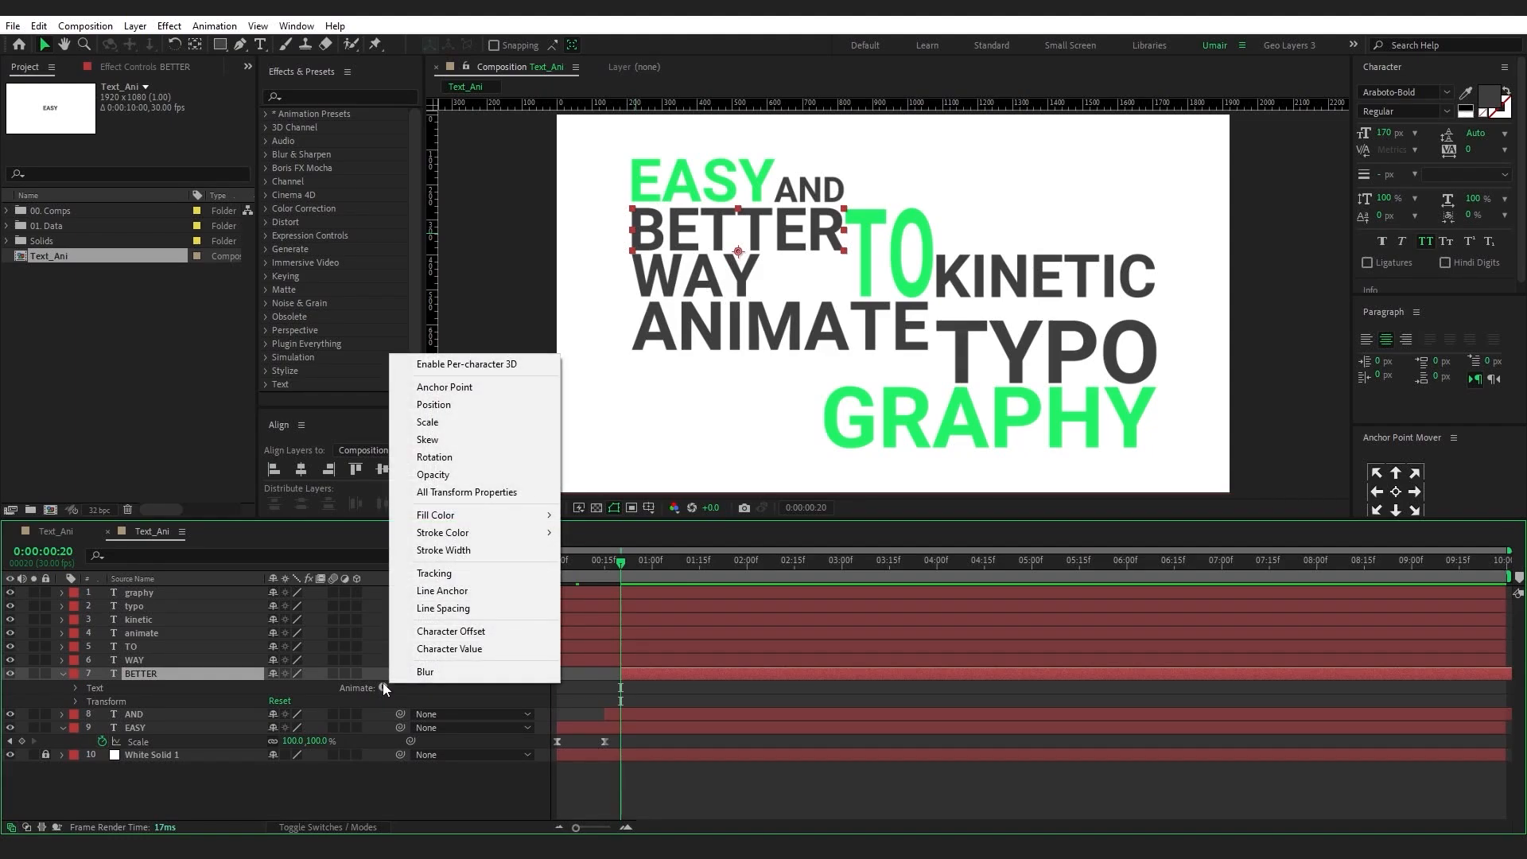
pyautogui.click(431, 460)
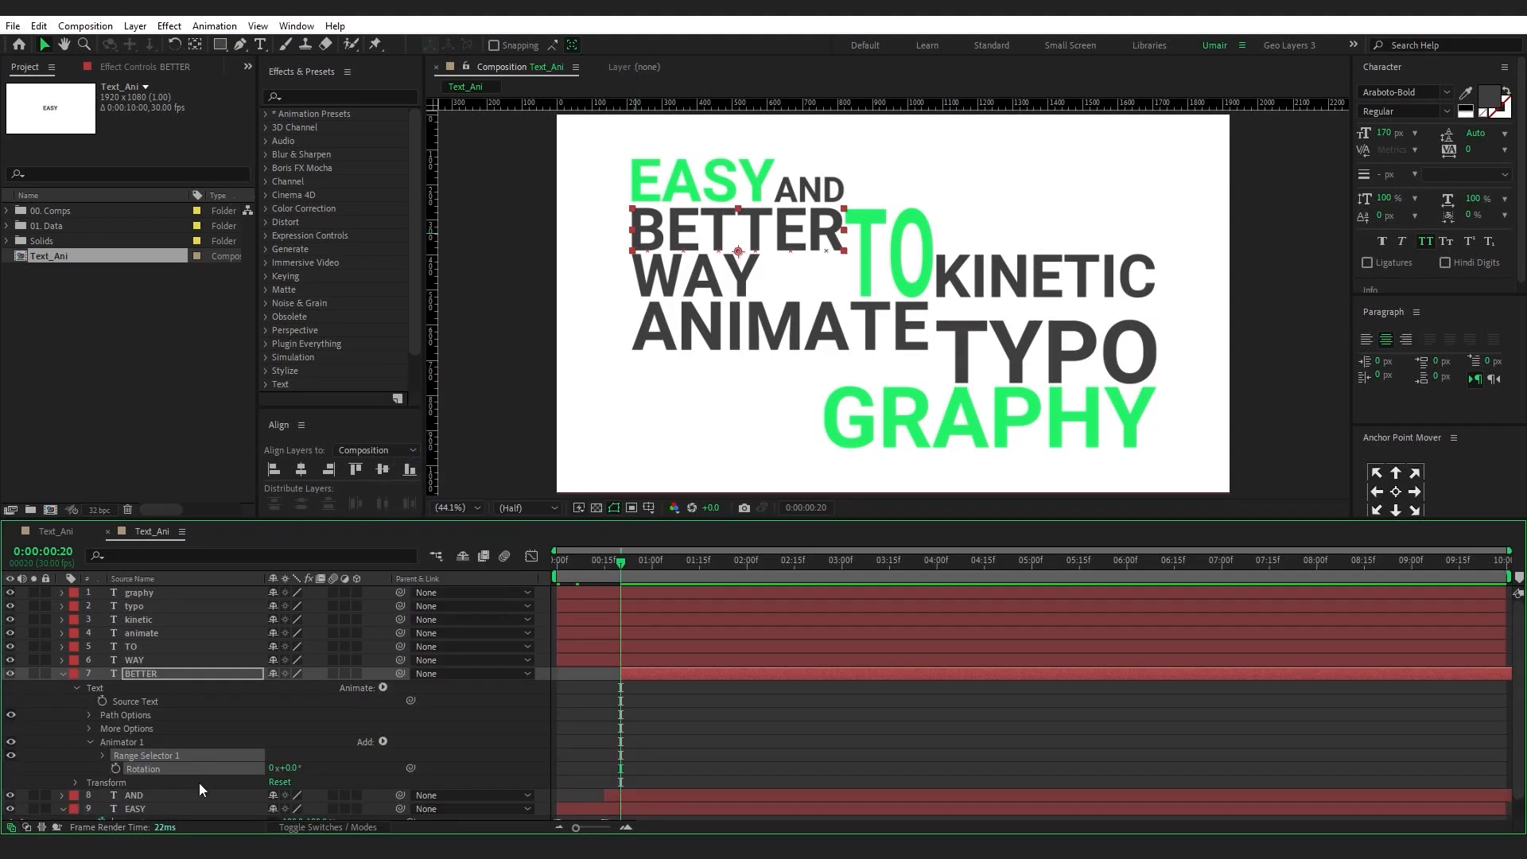
pyautogui.click(382, 743)
pyautogui.moveTo(422, 747)
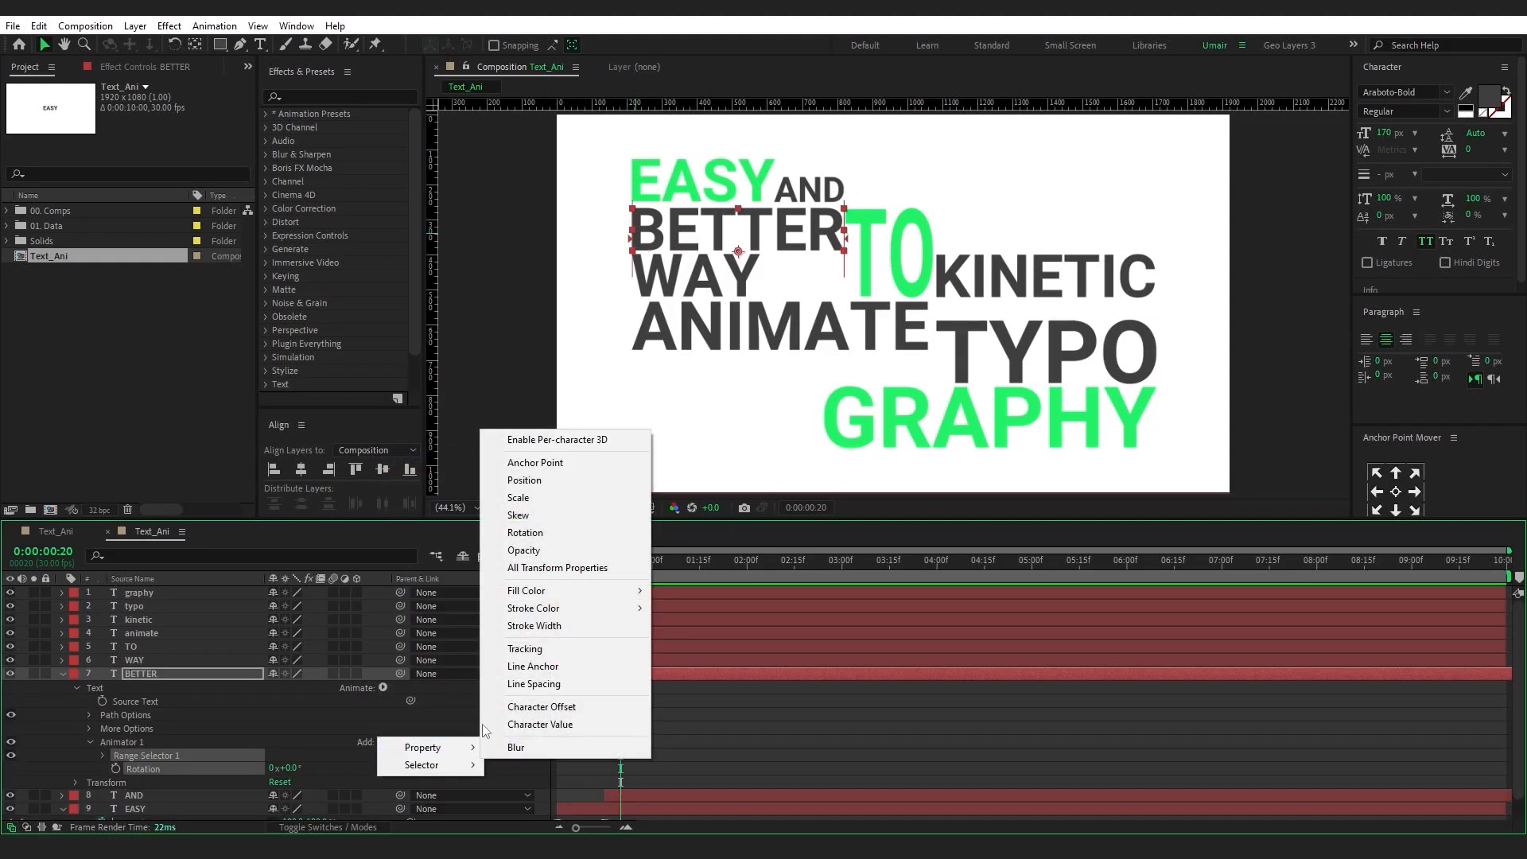
pyautogui.click(519, 550)
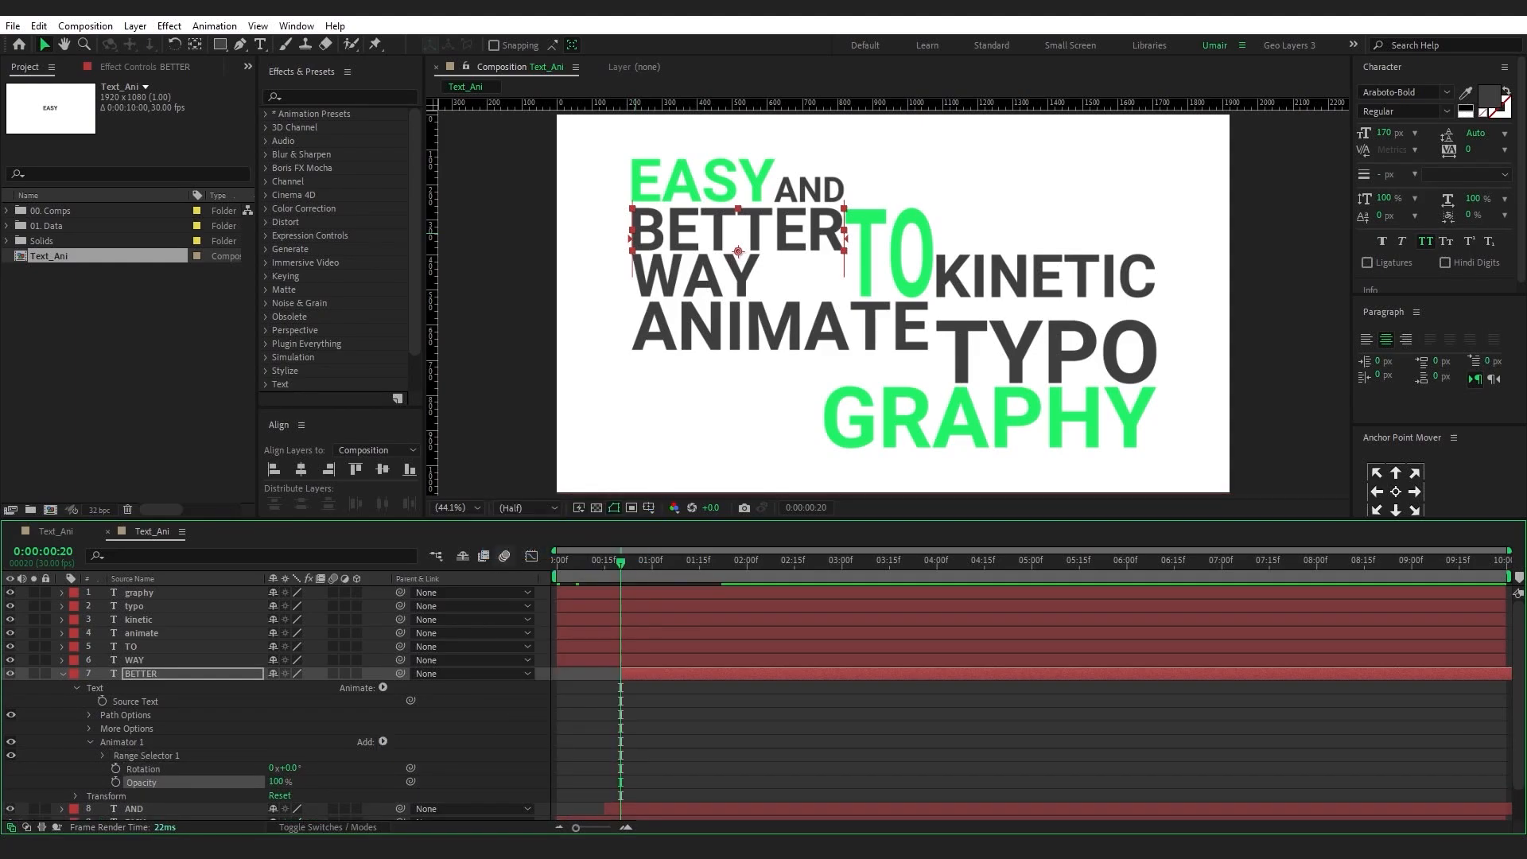
# Enable keyframing at 0:00:00:20 for the BETTER animator's Rotation and its range selector's Offset
pyautogui.scroll(-2, 86, 713)
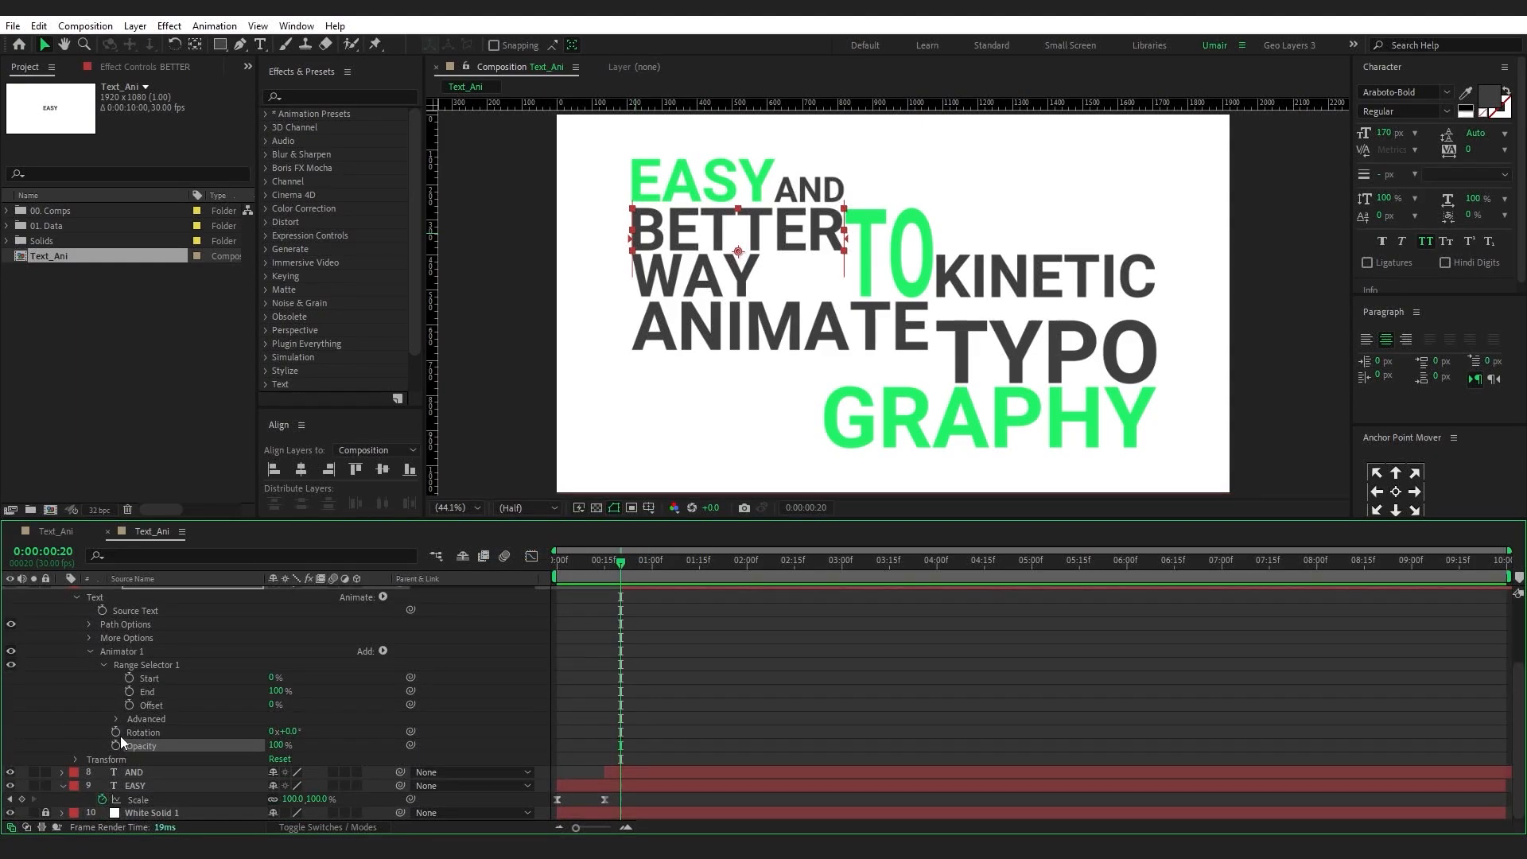
pyautogui.click(116, 732)
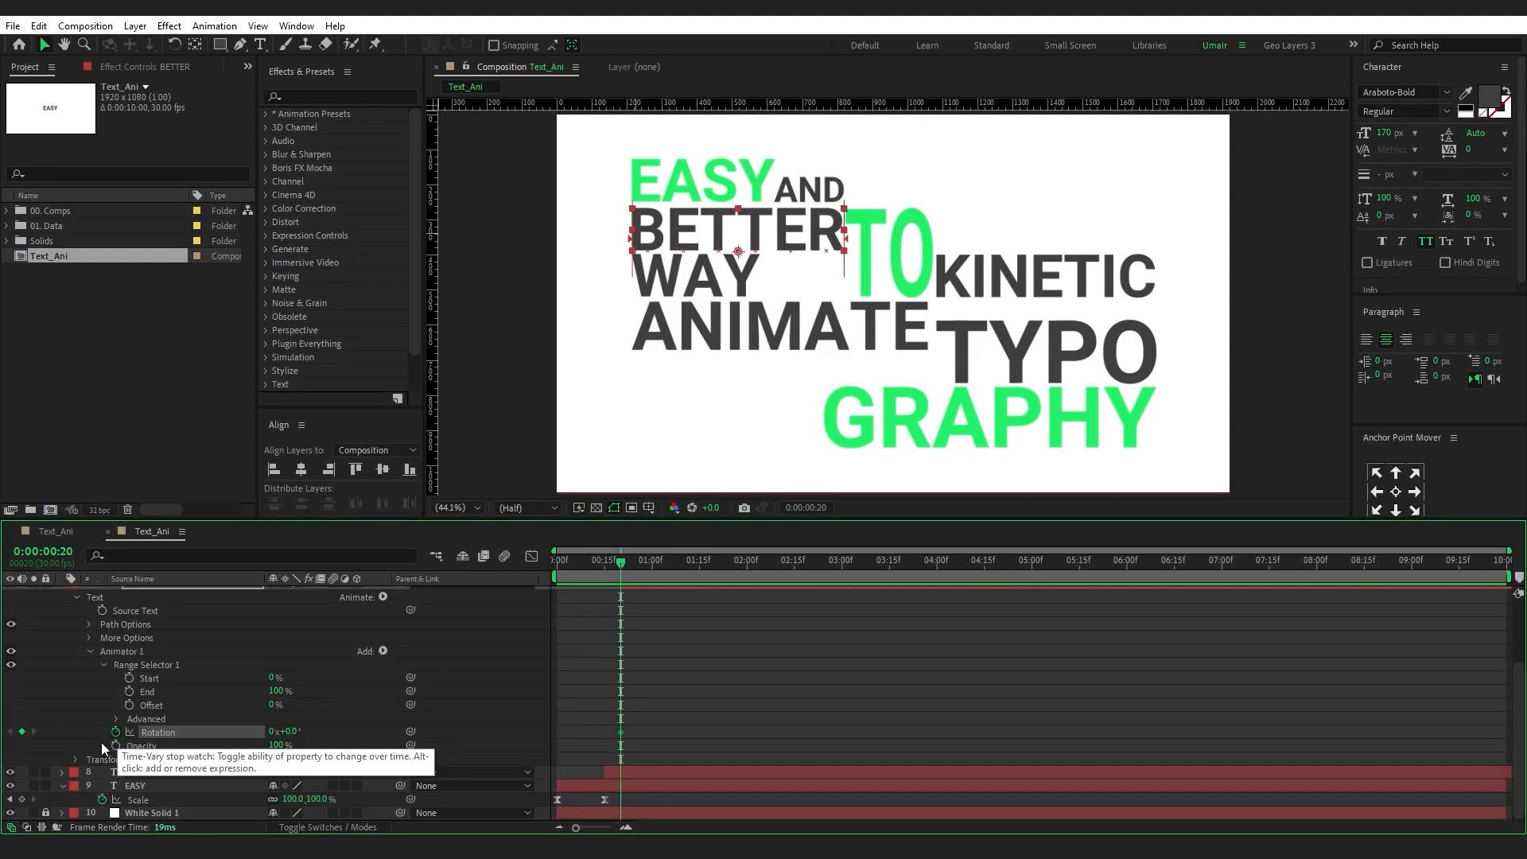
pyautogui.click(128, 705)
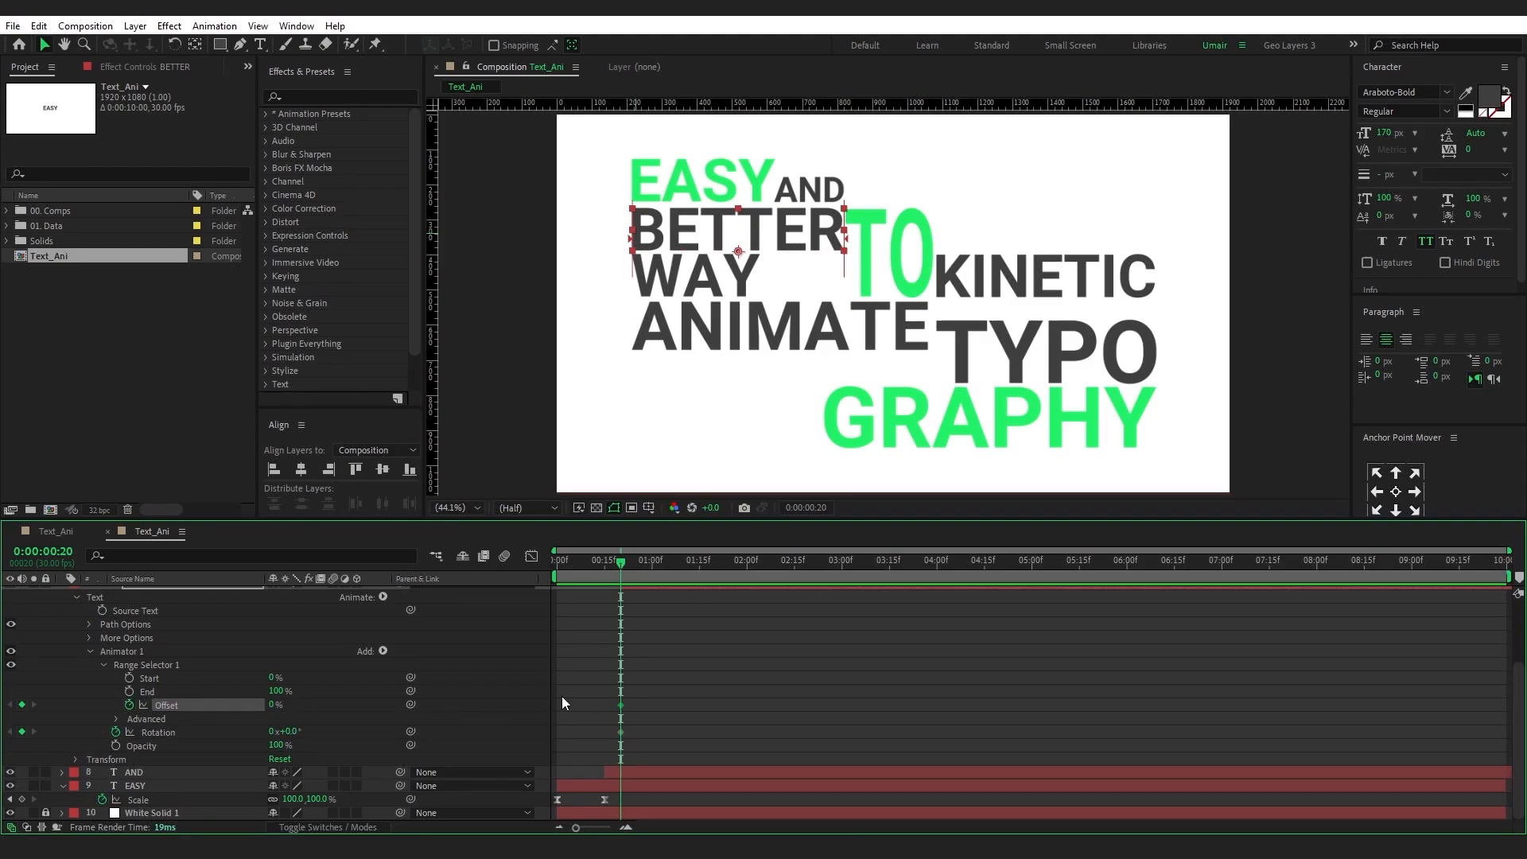
# At 0:00:00:28, set BETTER's range selector Offset to 100% and add a keyframe holding the animator's Rotation at 0°
pyautogui.press('pagedown')
pyautogui.press('pagedown')
pyautogui.press('pagedown')
pyautogui.press('pagedown')
pyautogui.press('pagedown')
pyautogui.press('pagedown')
pyautogui.press('pagedown')
pyautogui.press('pagedown')
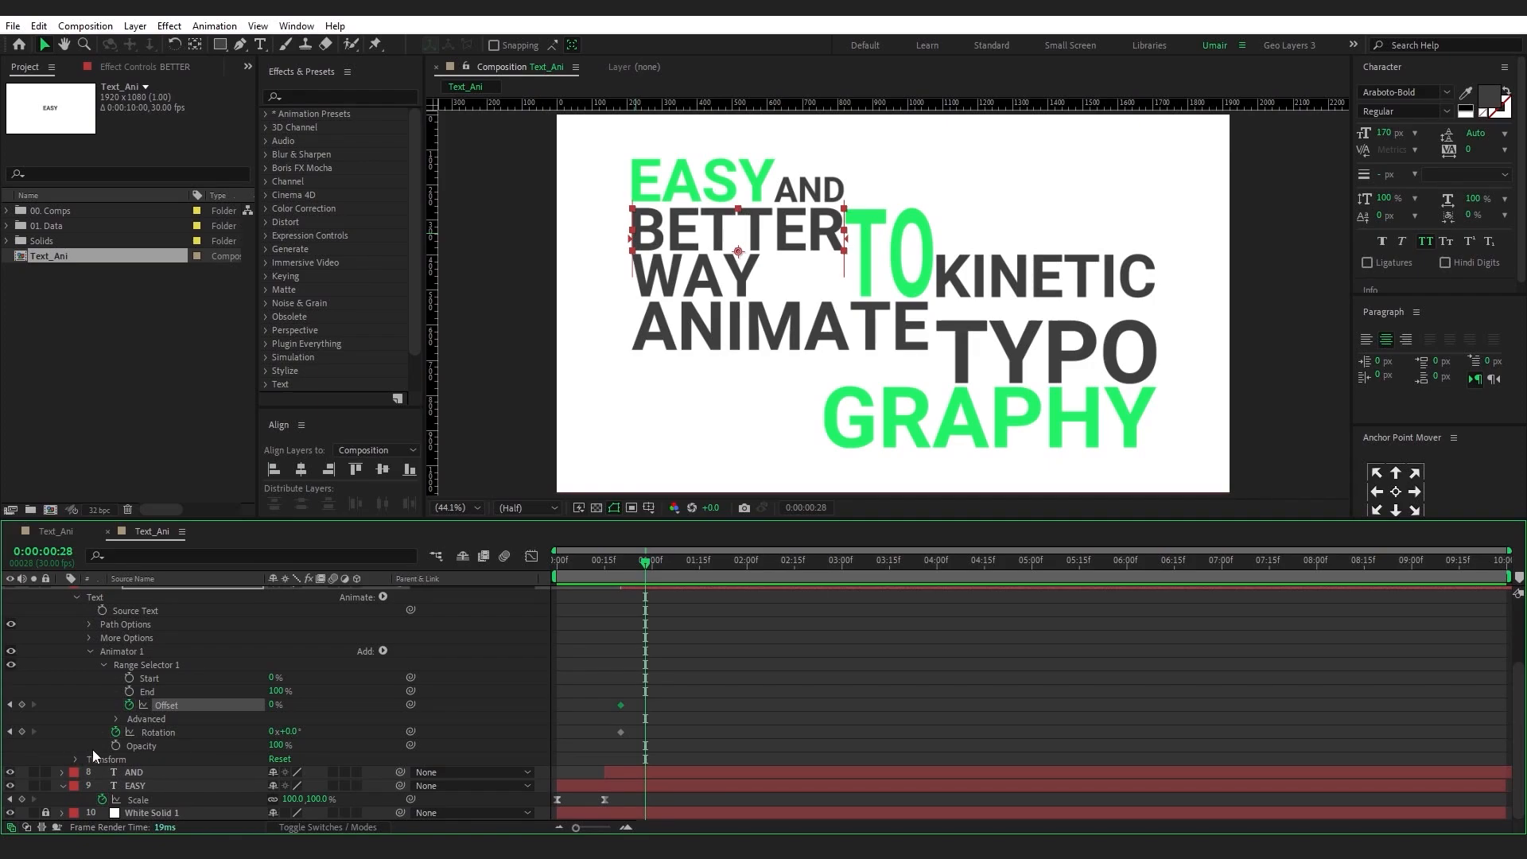
pyautogui.moveTo(275, 709); pyautogui.dragTo(381, 713)
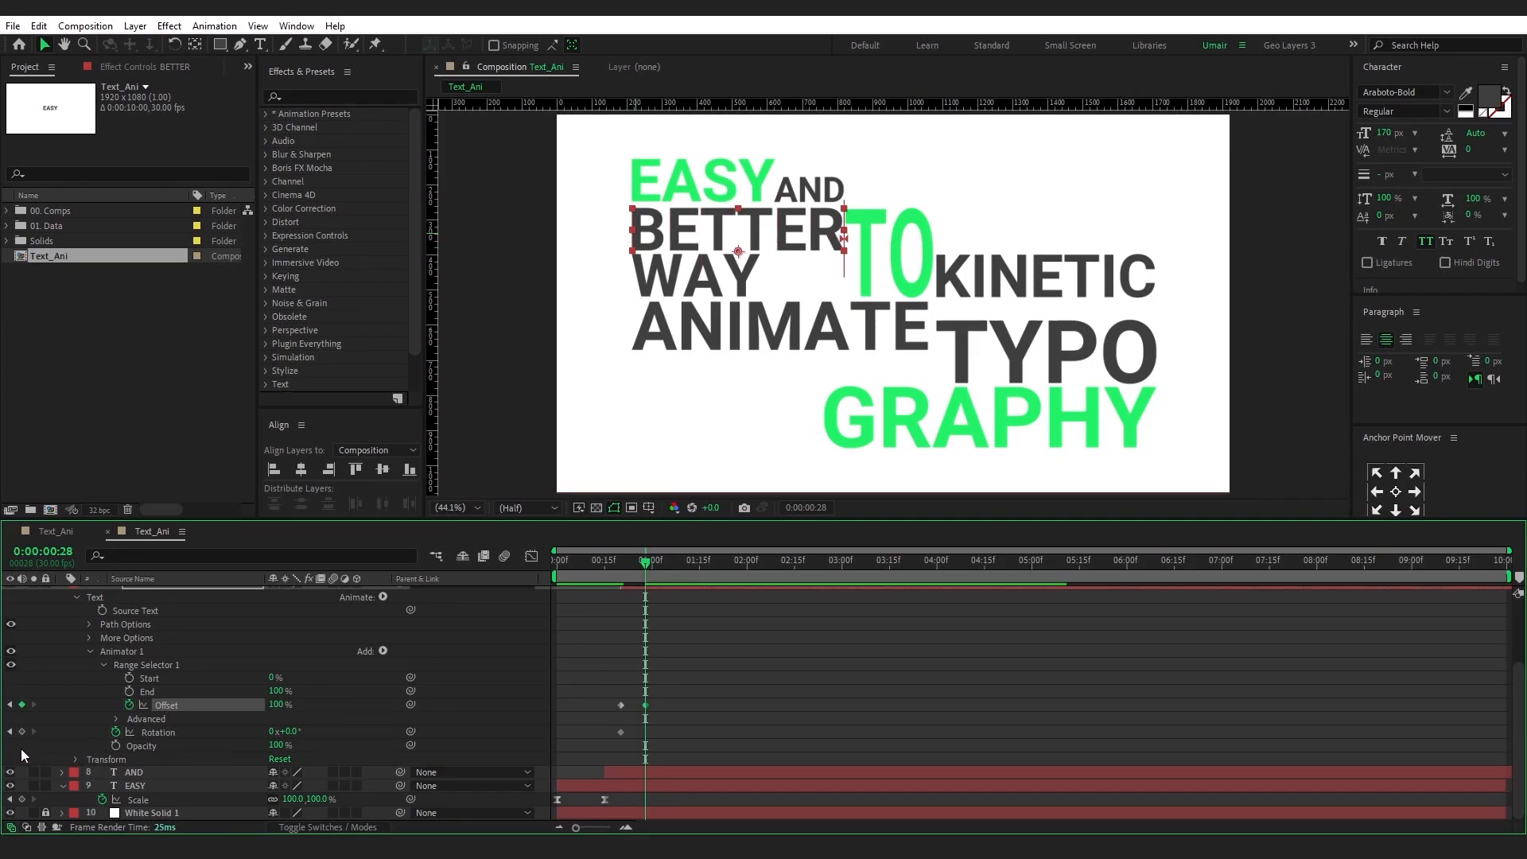
pyautogui.click(22, 731)
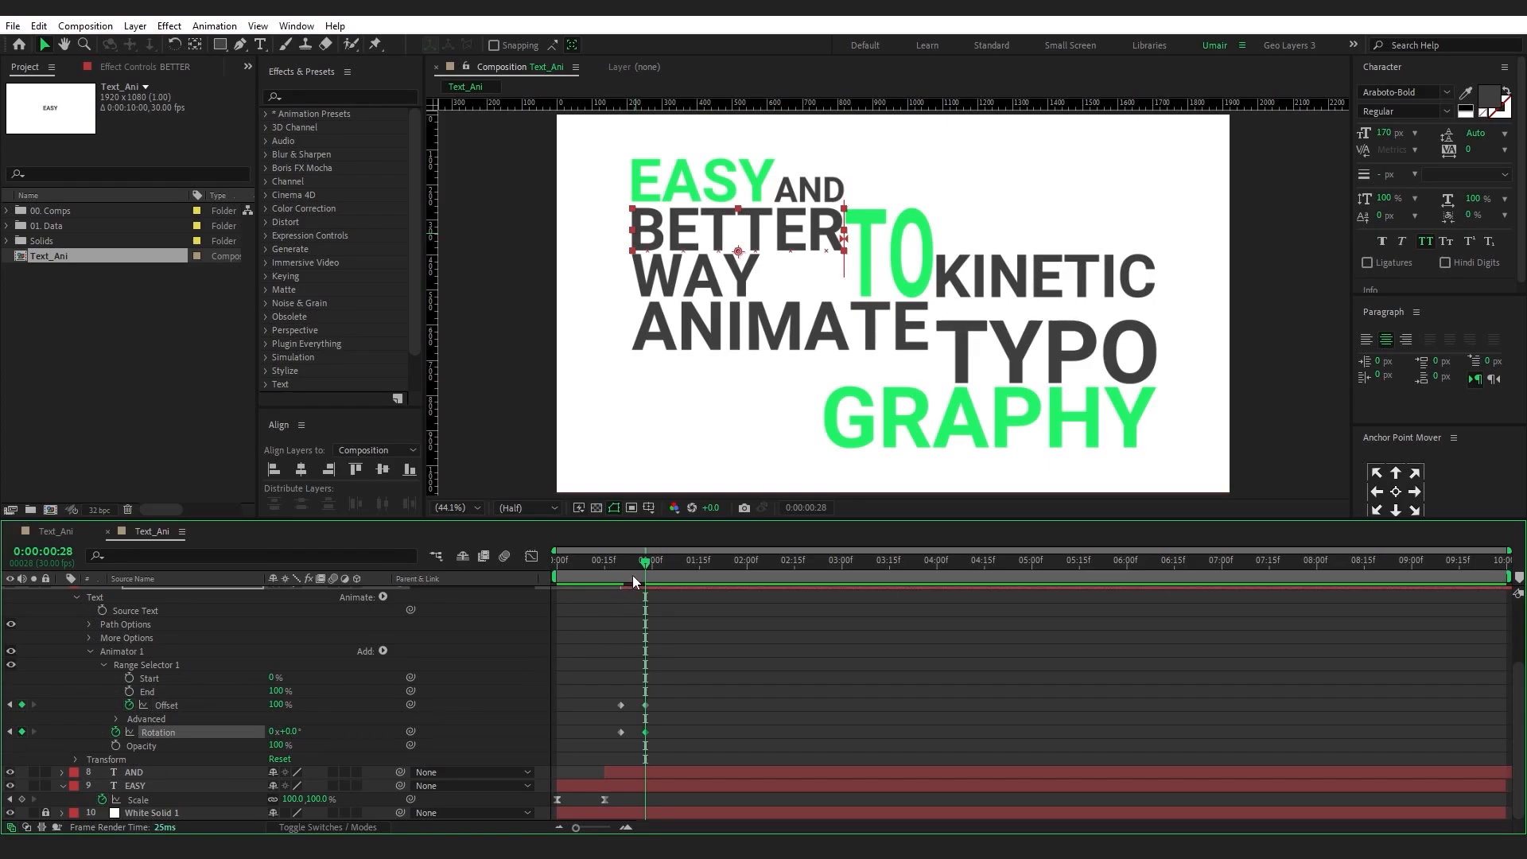
# Set the BETTER animator's Rotation to 180° at 0:00:00:20 and its Opacity to 0%
pyautogui.press('j')
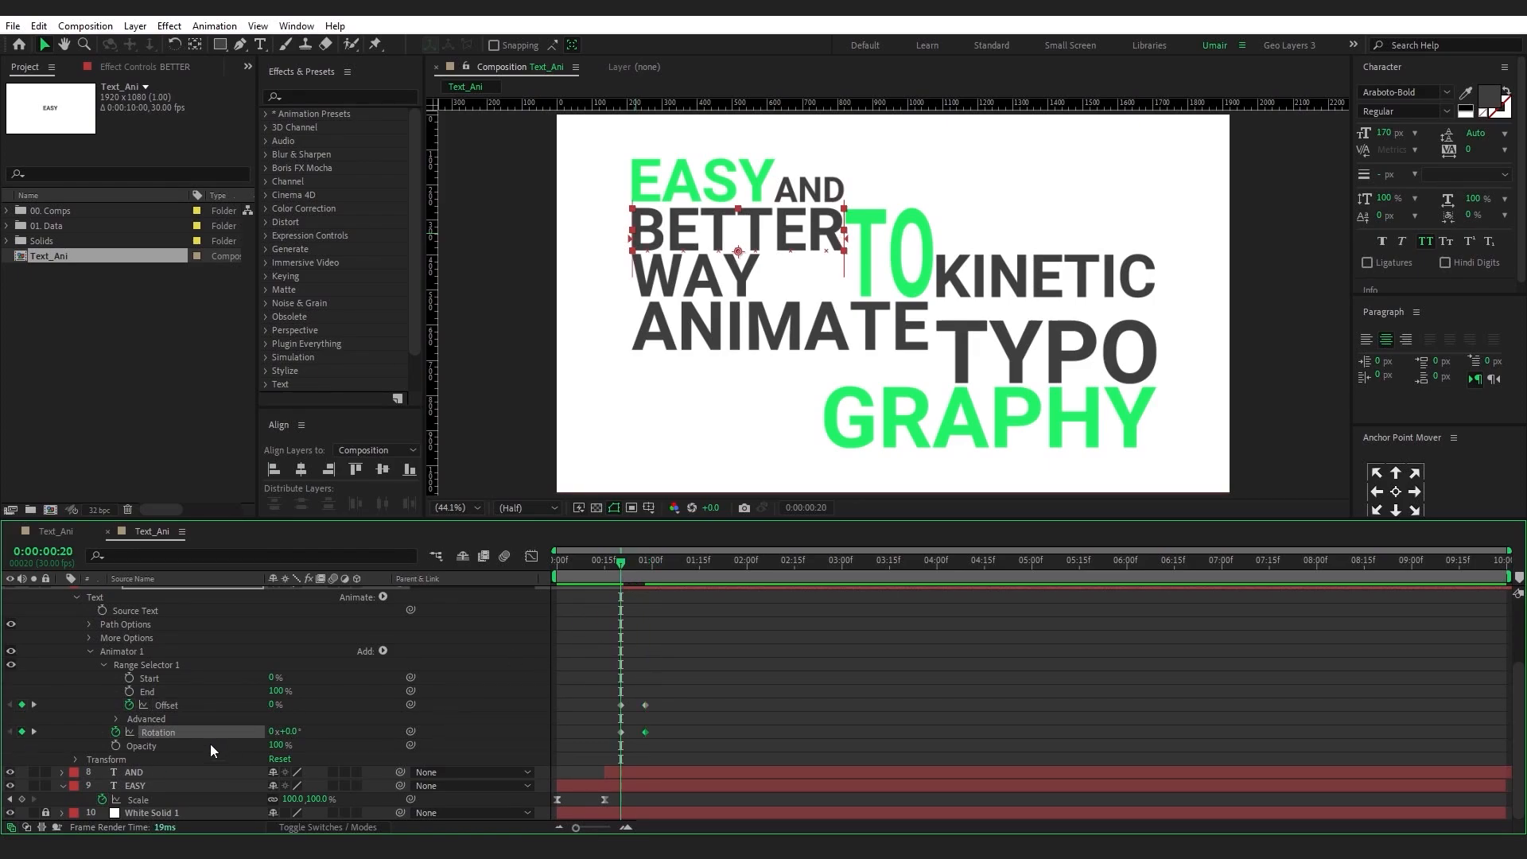
pyautogui.click(292, 731)
pyautogui.write('180')
pyautogui.press('Return')
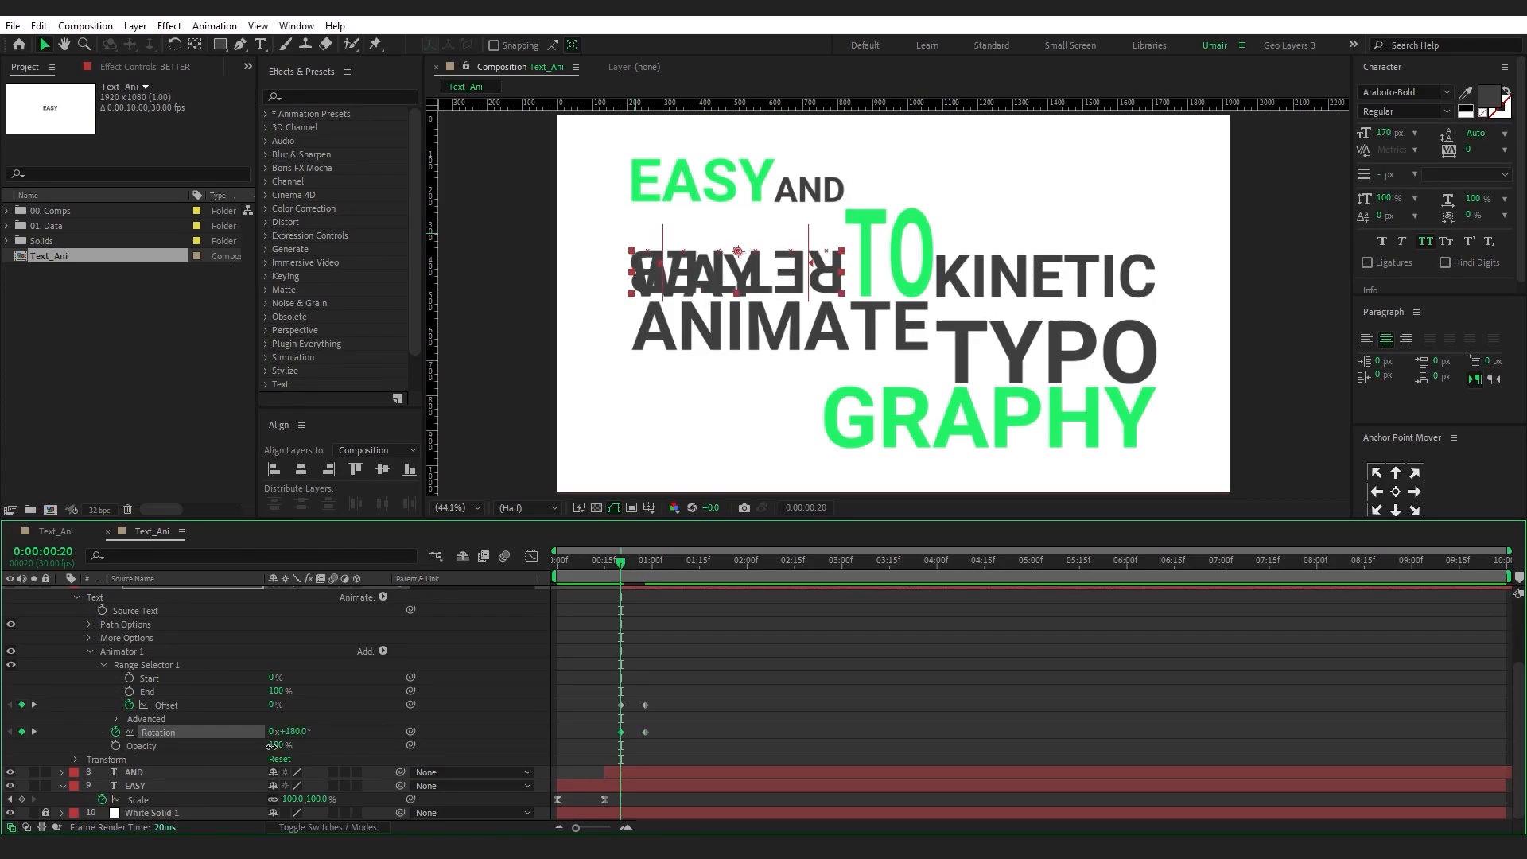
pyautogui.moveTo(272, 746); pyautogui.dragTo(160, 757)
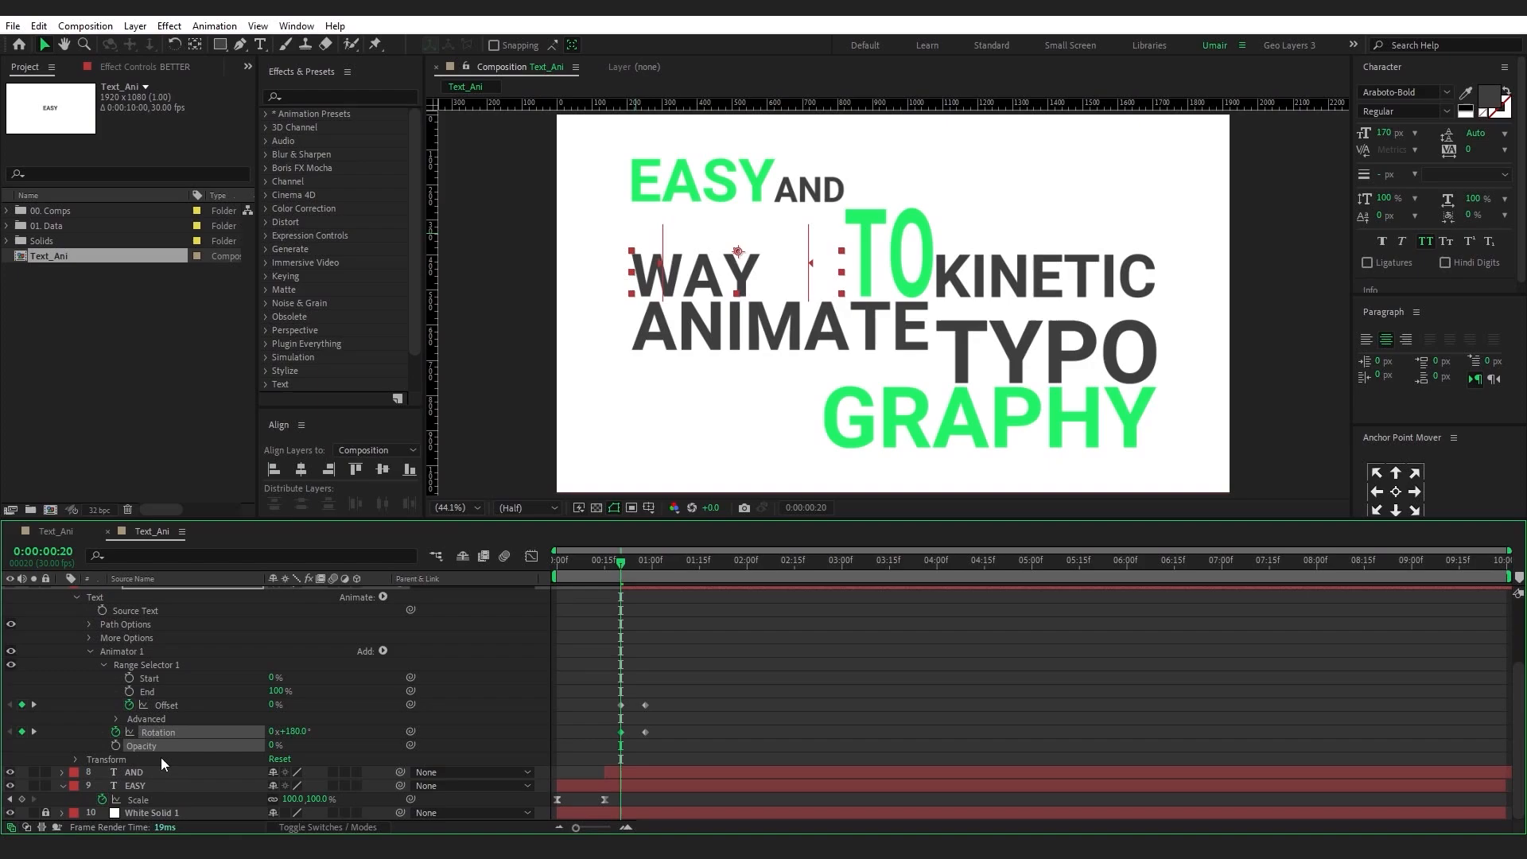
# Apply easing to BETTER's Offset and Rotation keyframes, scrub through the animation and collapse the layer's properties
pyautogui.moveTo(561, 703); pyautogui.dragTo(676, 739)
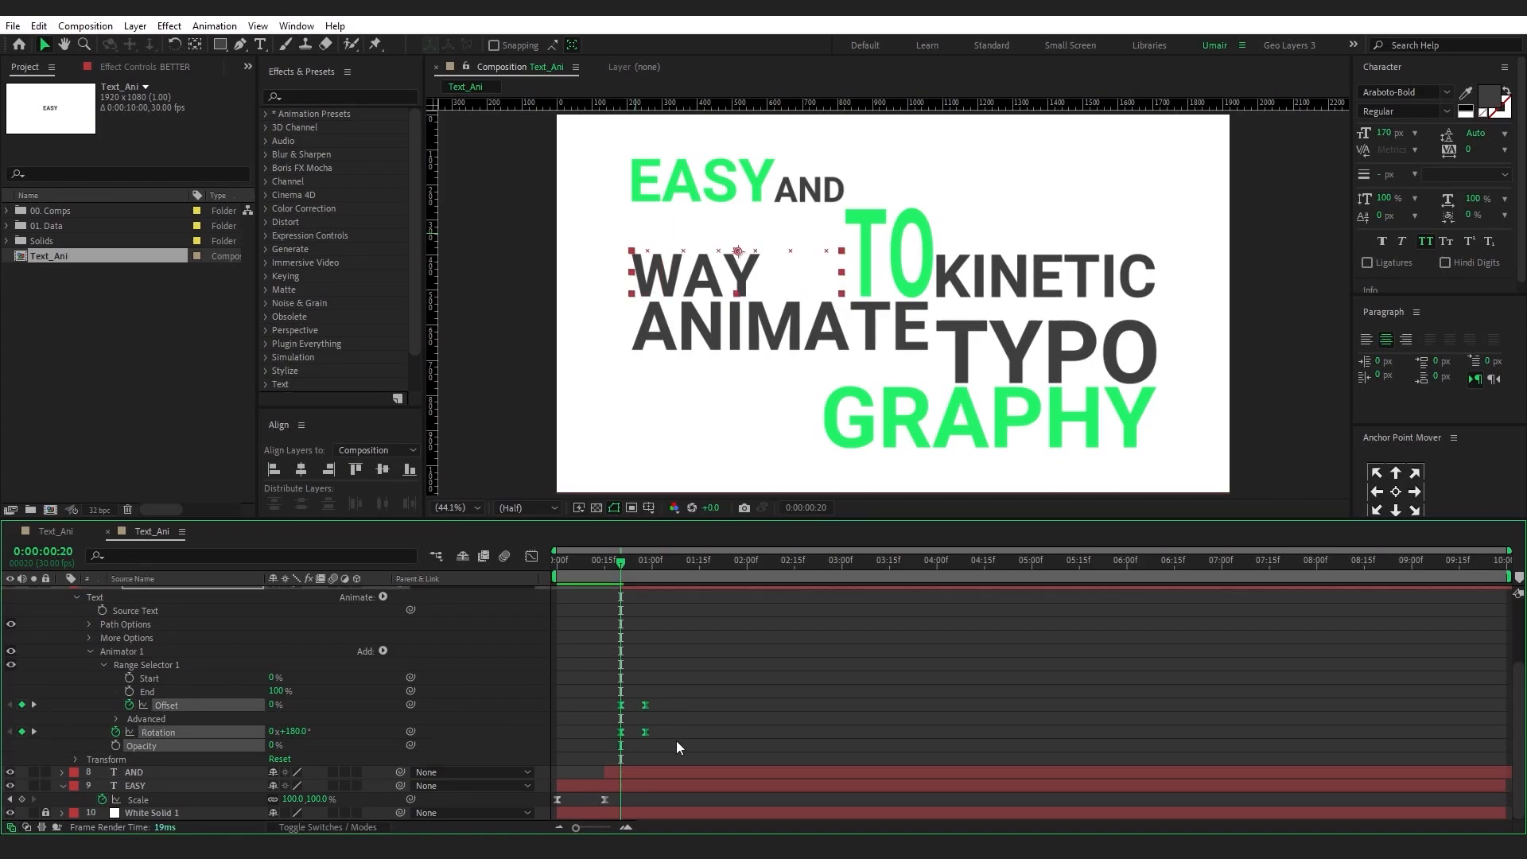
pyautogui.moveTo(623, 565)
pyautogui.mouseDown()
pyautogui.moveTo(650, 566)
pyautogui.moveTo(617, 585)
pyautogui.moveTo(644, 571)
pyautogui.mouseUp()
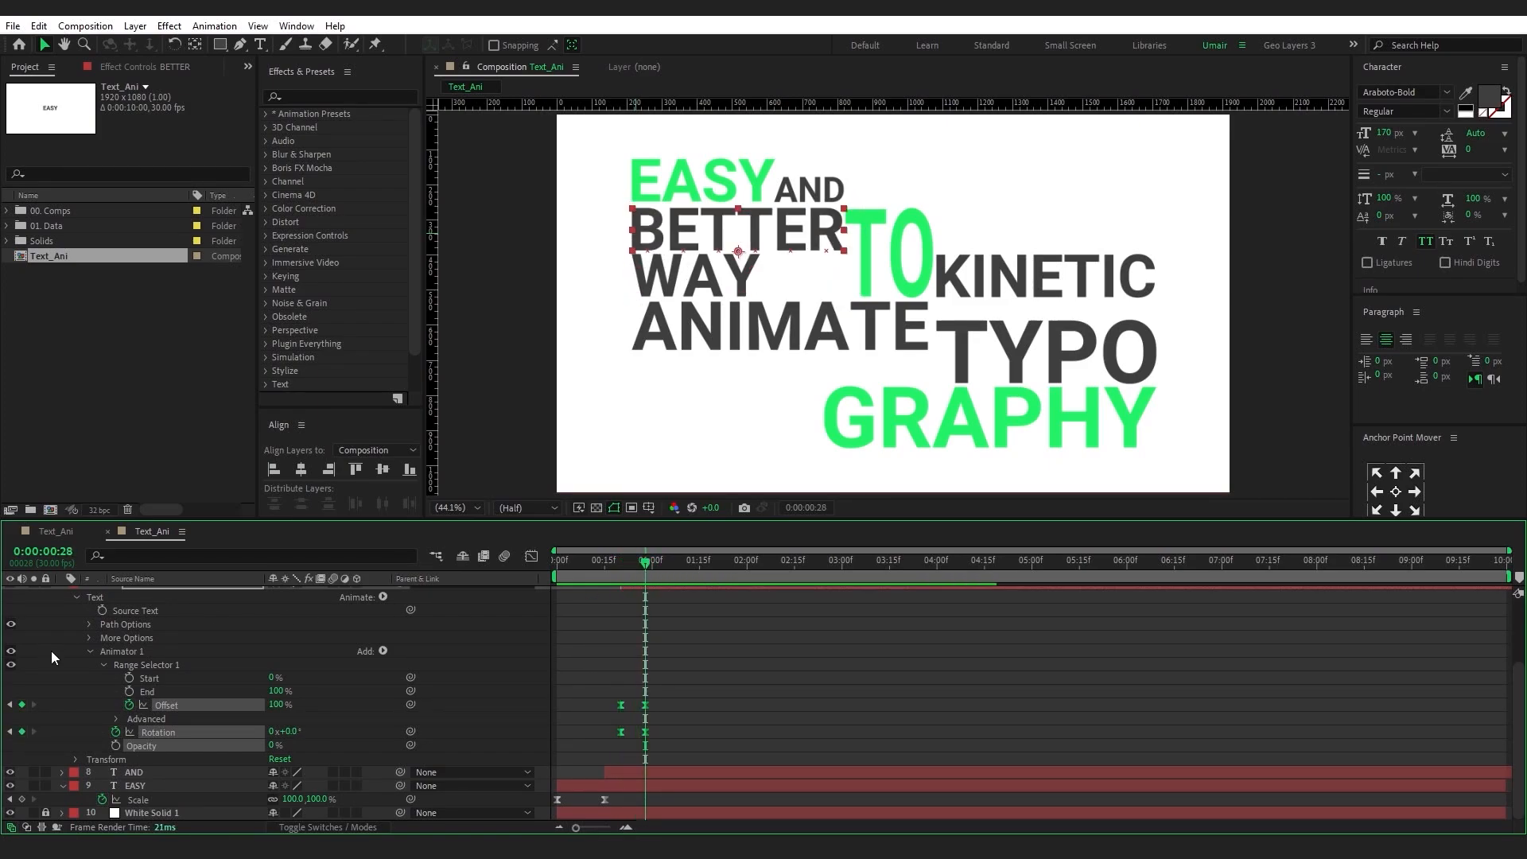
pyautogui.scroll(1, 51, 644)
pyautogui.click(59, 627)
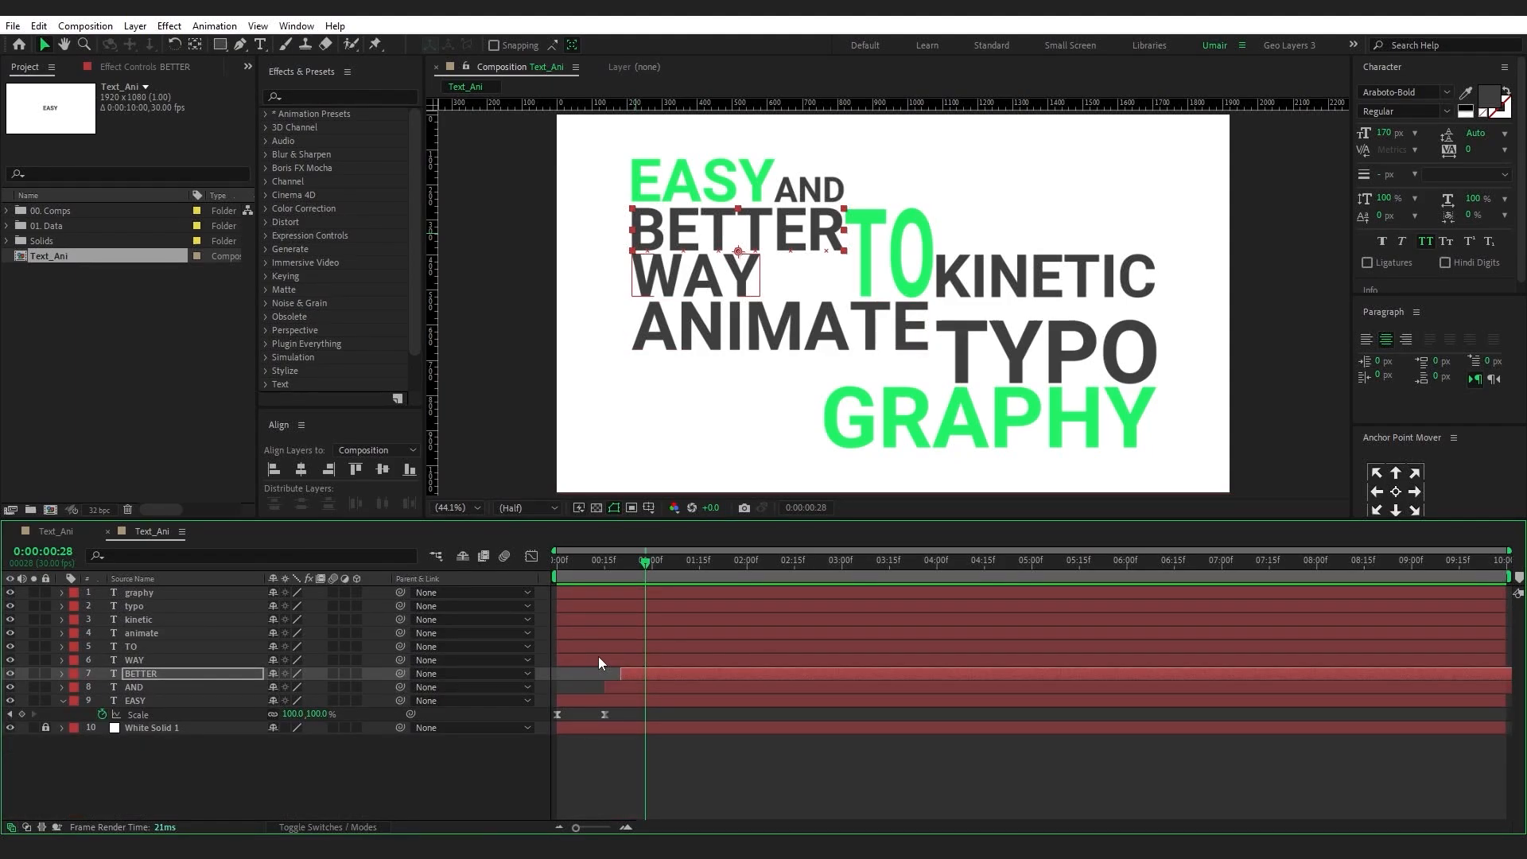
# Start the WAY layer at 0:00:00:29 and move its anchor point to the word's bottom-right corner
pyautogui.press('pagedown')
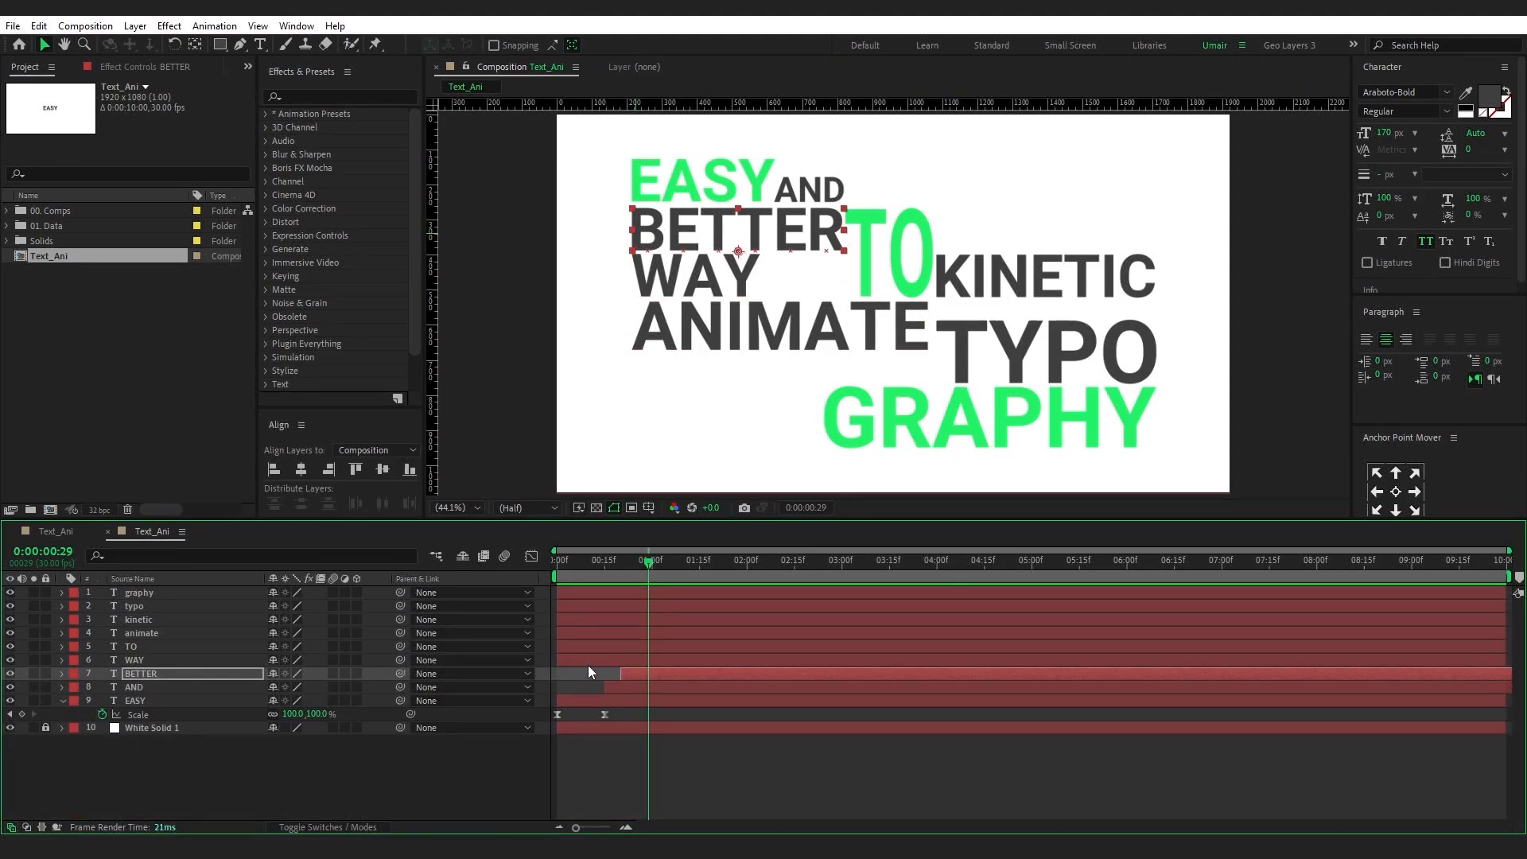
pyautogui.click(584, 662)
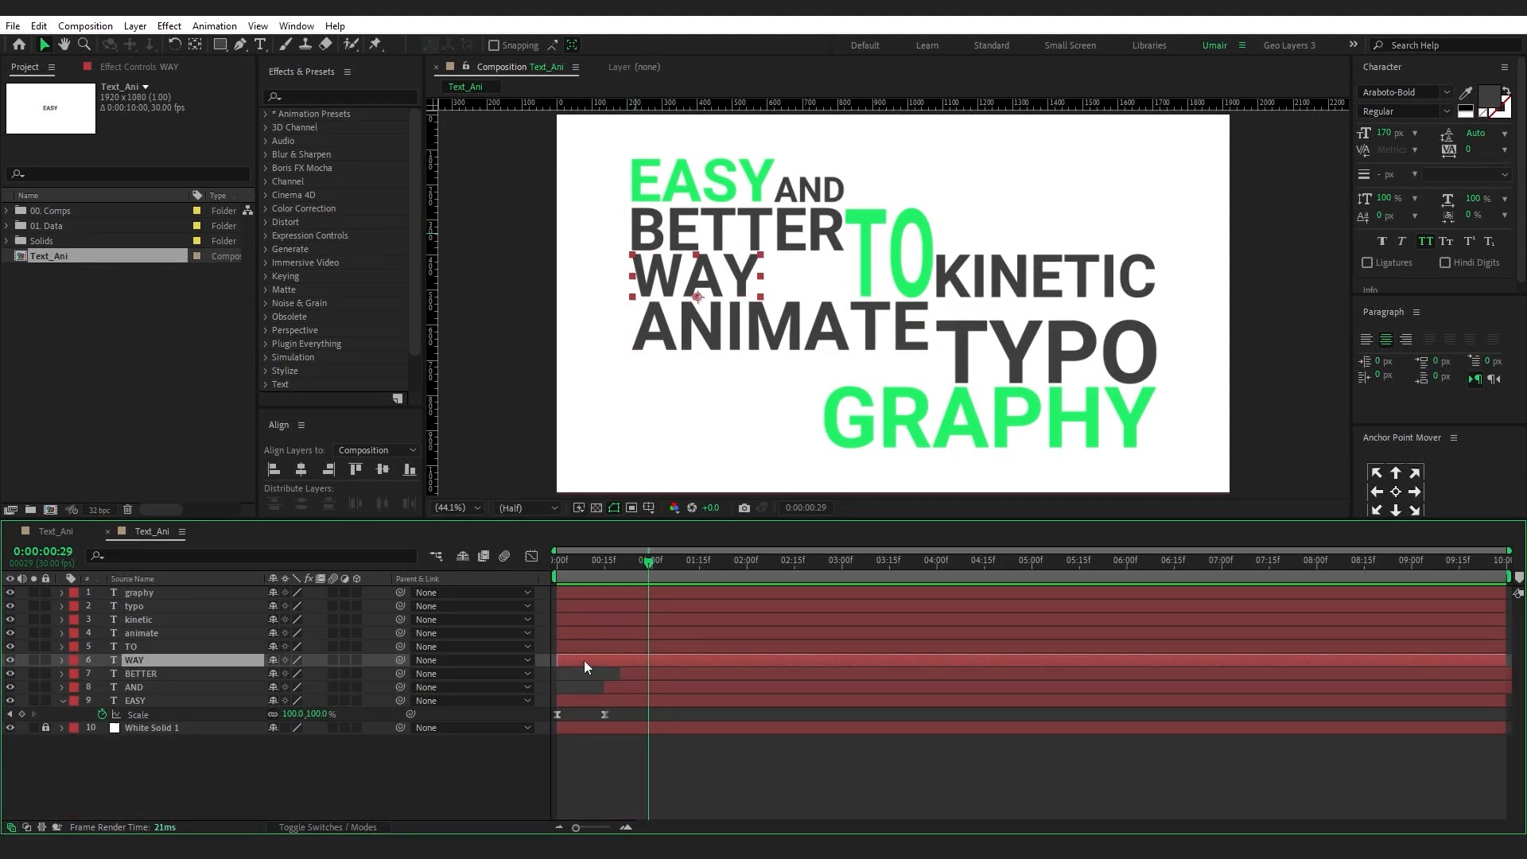
pyautogui.moveTo(584, 660); pyautogui.dragTo(679, 664)
pyautogui.press('y')
pyautogui.moveTo(698, 297); pyautogui.dragTo(761, 301)
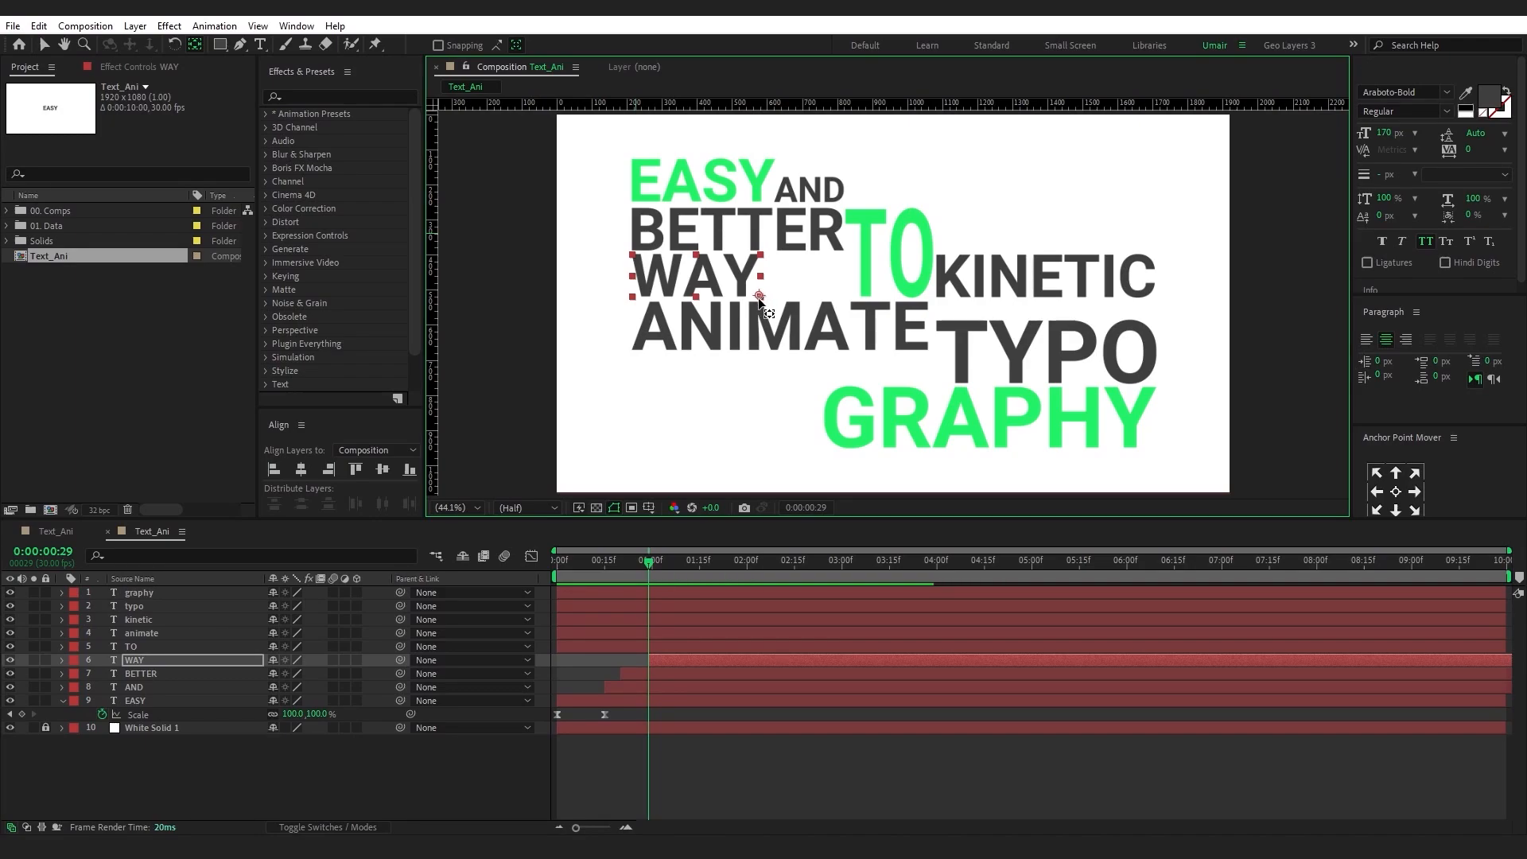
# Keyframe WAY's scale from 0% at 0:00:00:29 to 100% at 0:00:01:09
pyautogui.click(107, 672)
pyautogui.press('s')
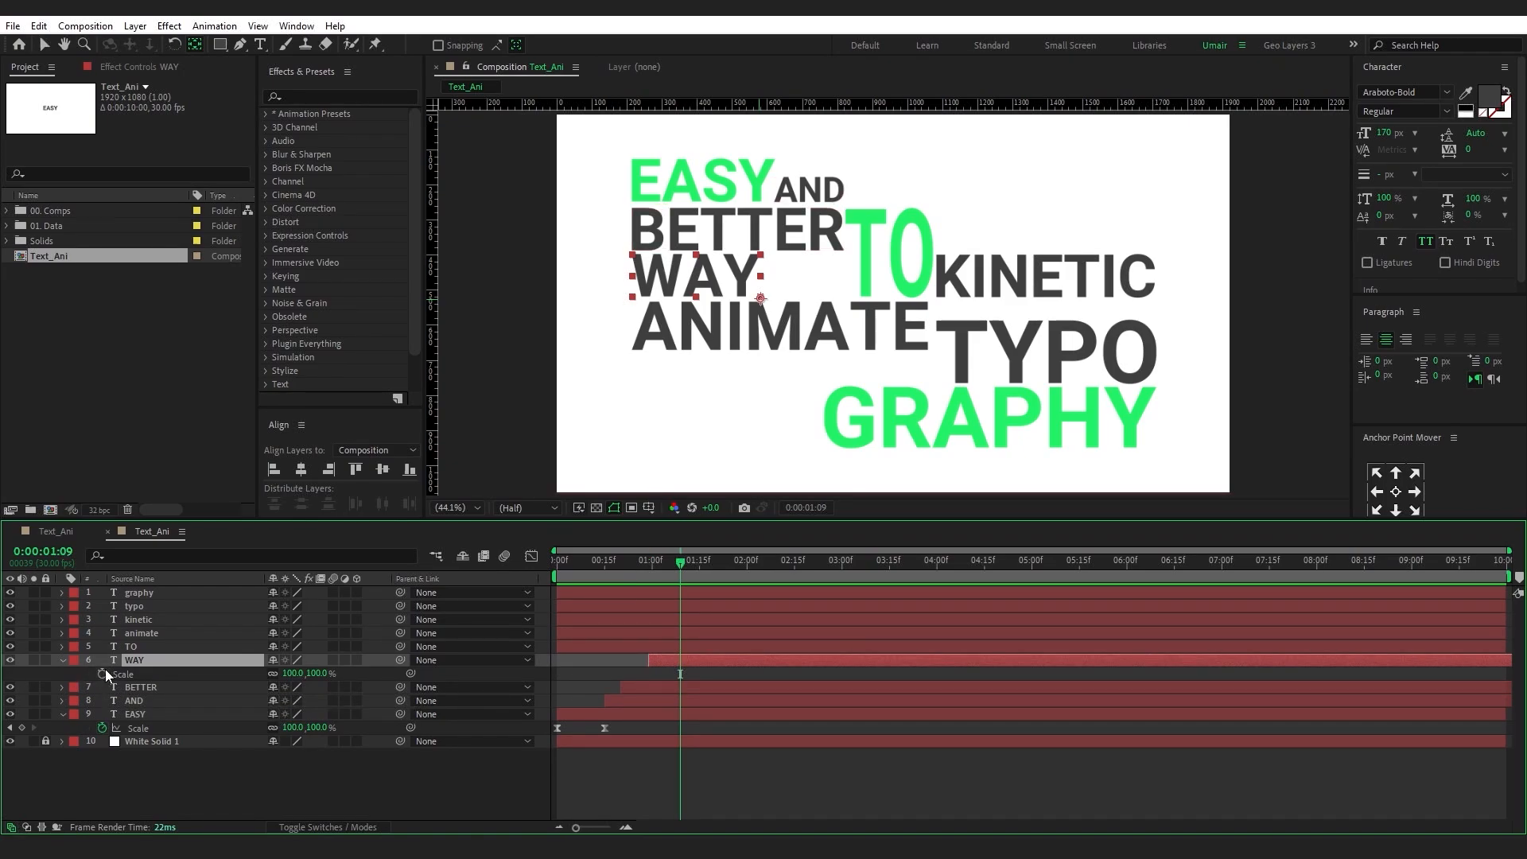
pyautogui.click(103, 672)
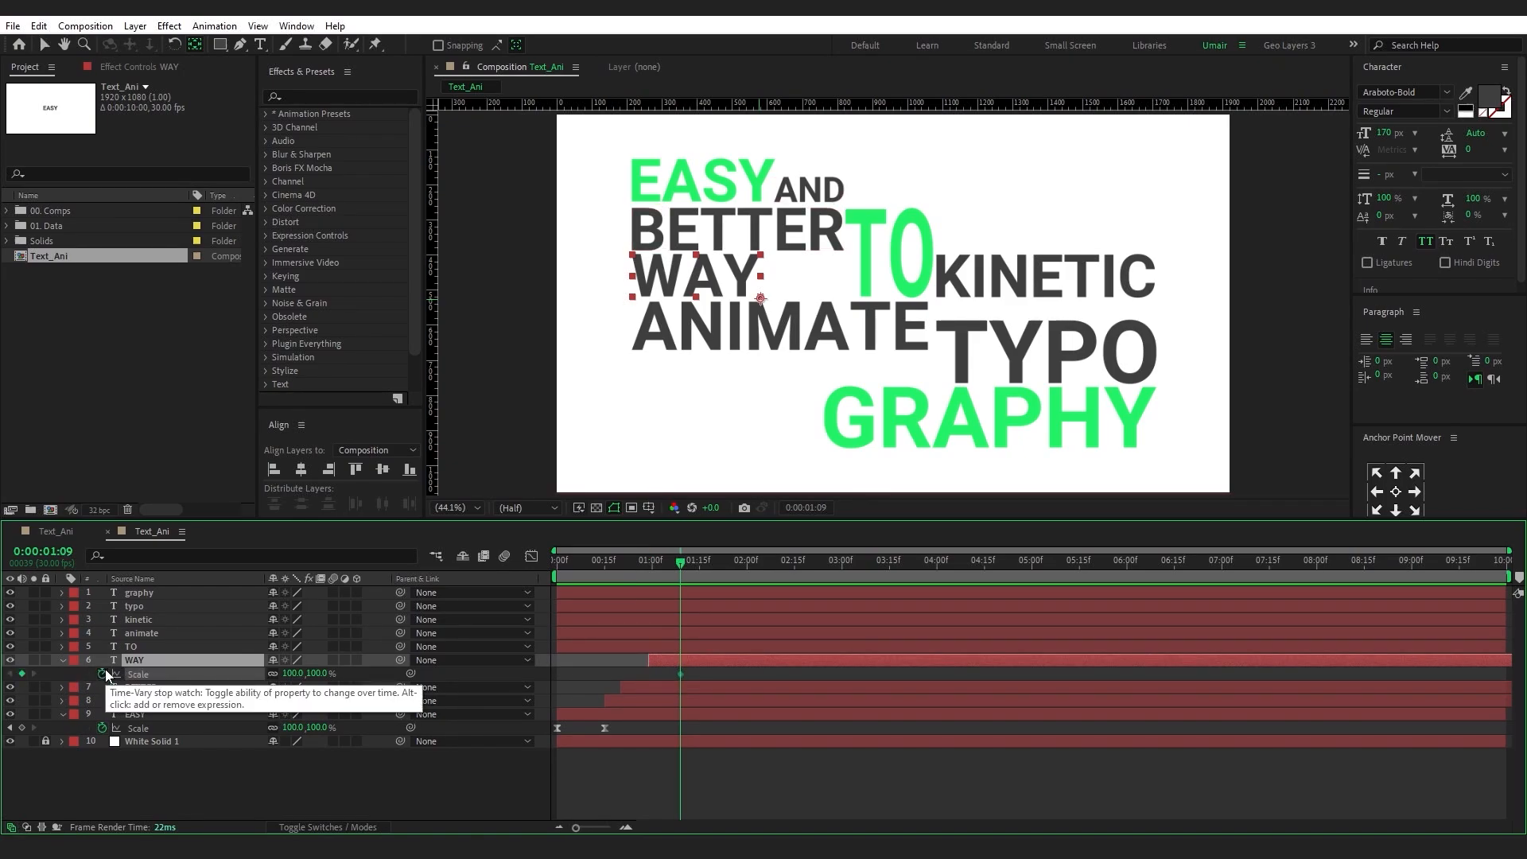
pyautogui.click(649, 562)
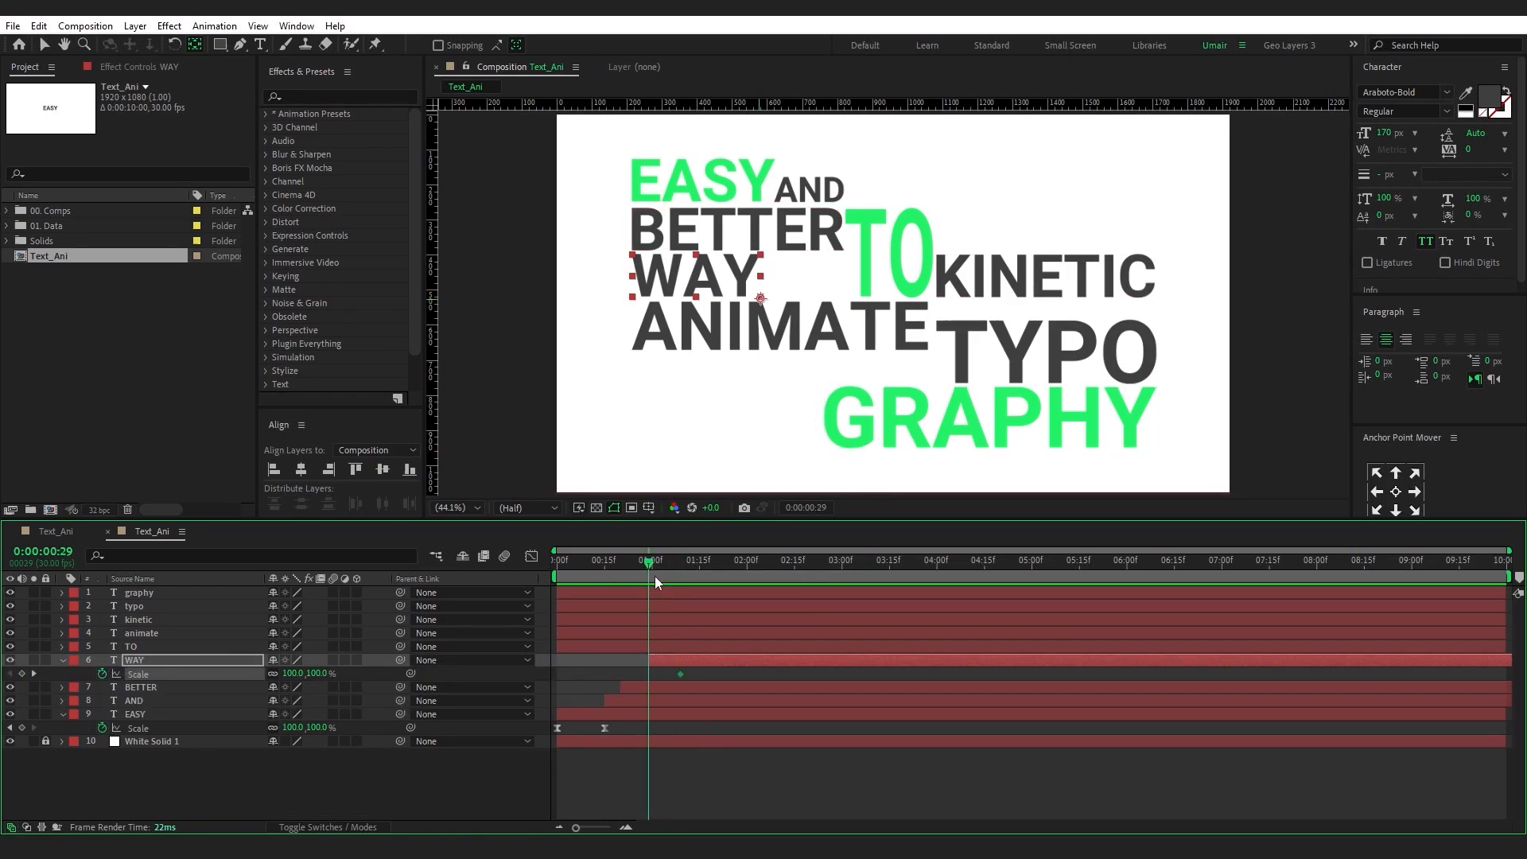
pyautogui.click(293, 673)
pyautogui.write('0')
pyautogui.press('Return')
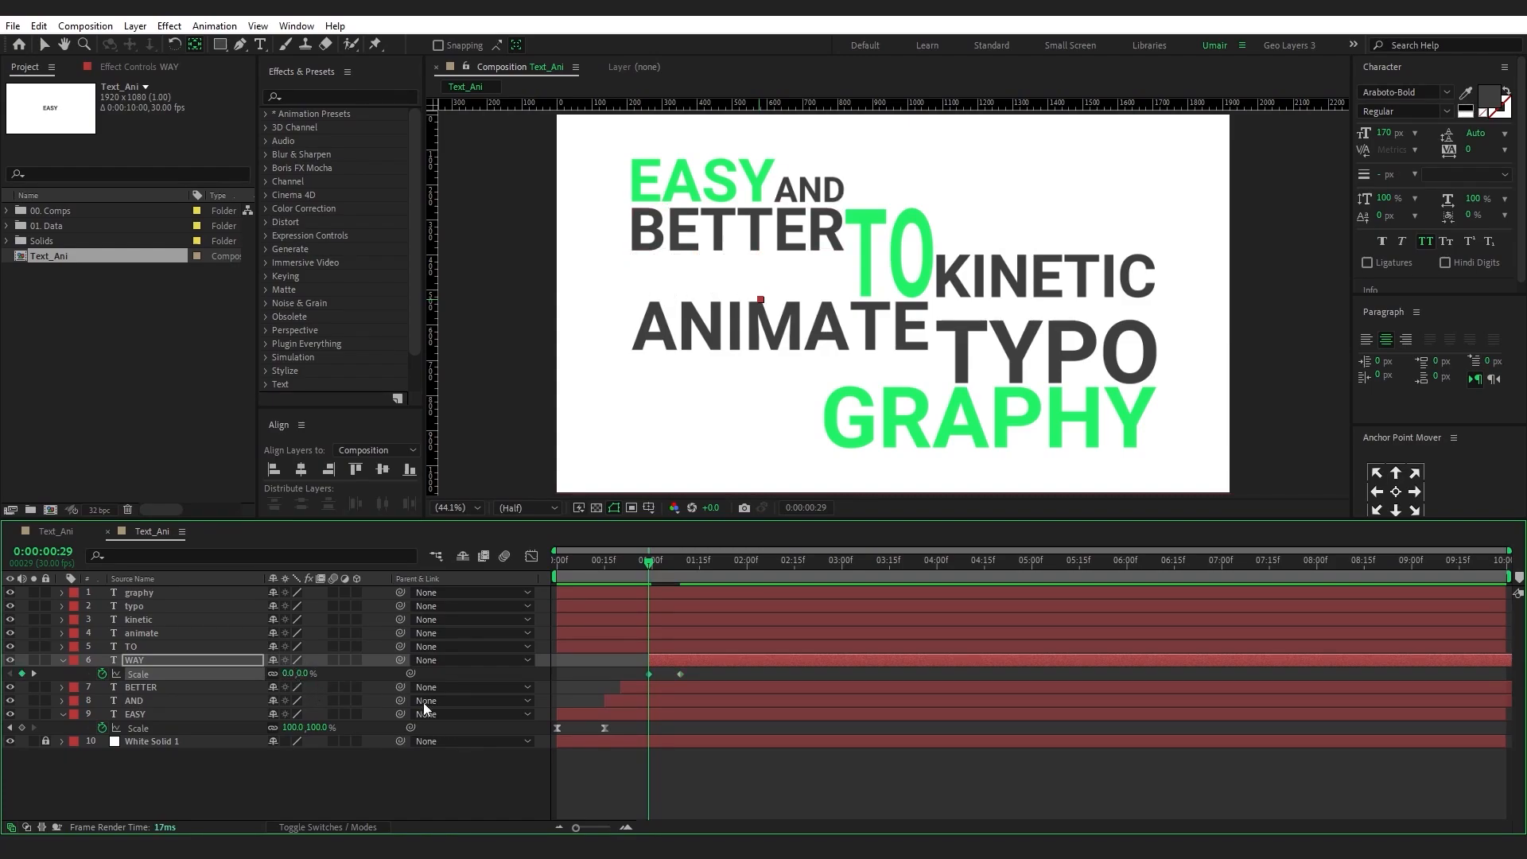
# Apply easing to WAY's scale keyframes and scrub through the scale-in up to 0:00:01:09
pyautogui.moveTo(643, 689); pyautogui.dragTo(641, 689)
pyautogui.press('F9')
pyautogui.press('v')
pyautogui.press('F2')
pyautogui.moveTo(657, 565); pyautogui.dragTo(679, 571)
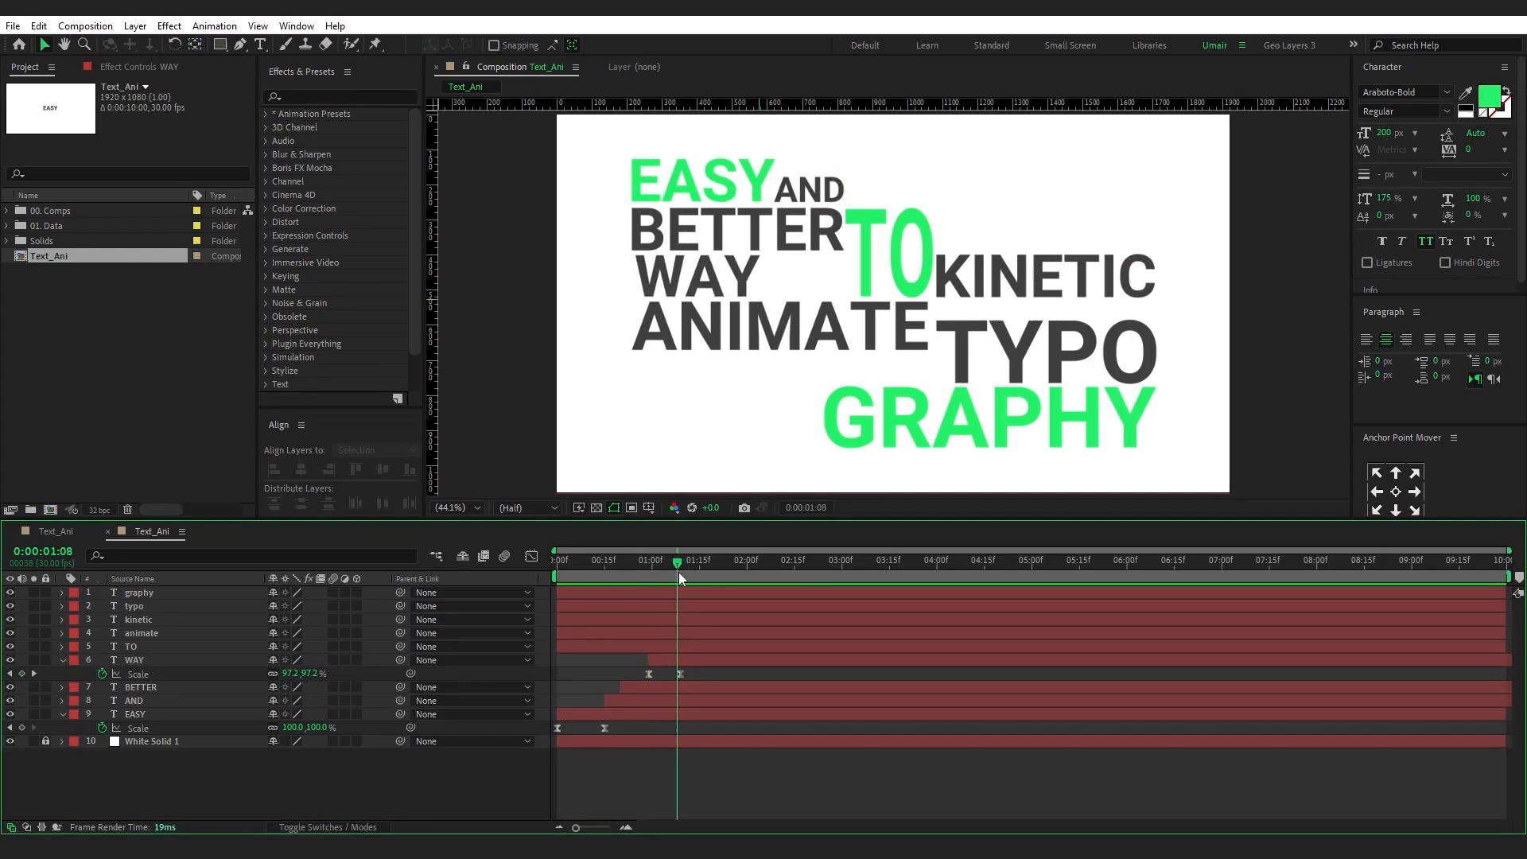
pyautogui.click(679, 571)
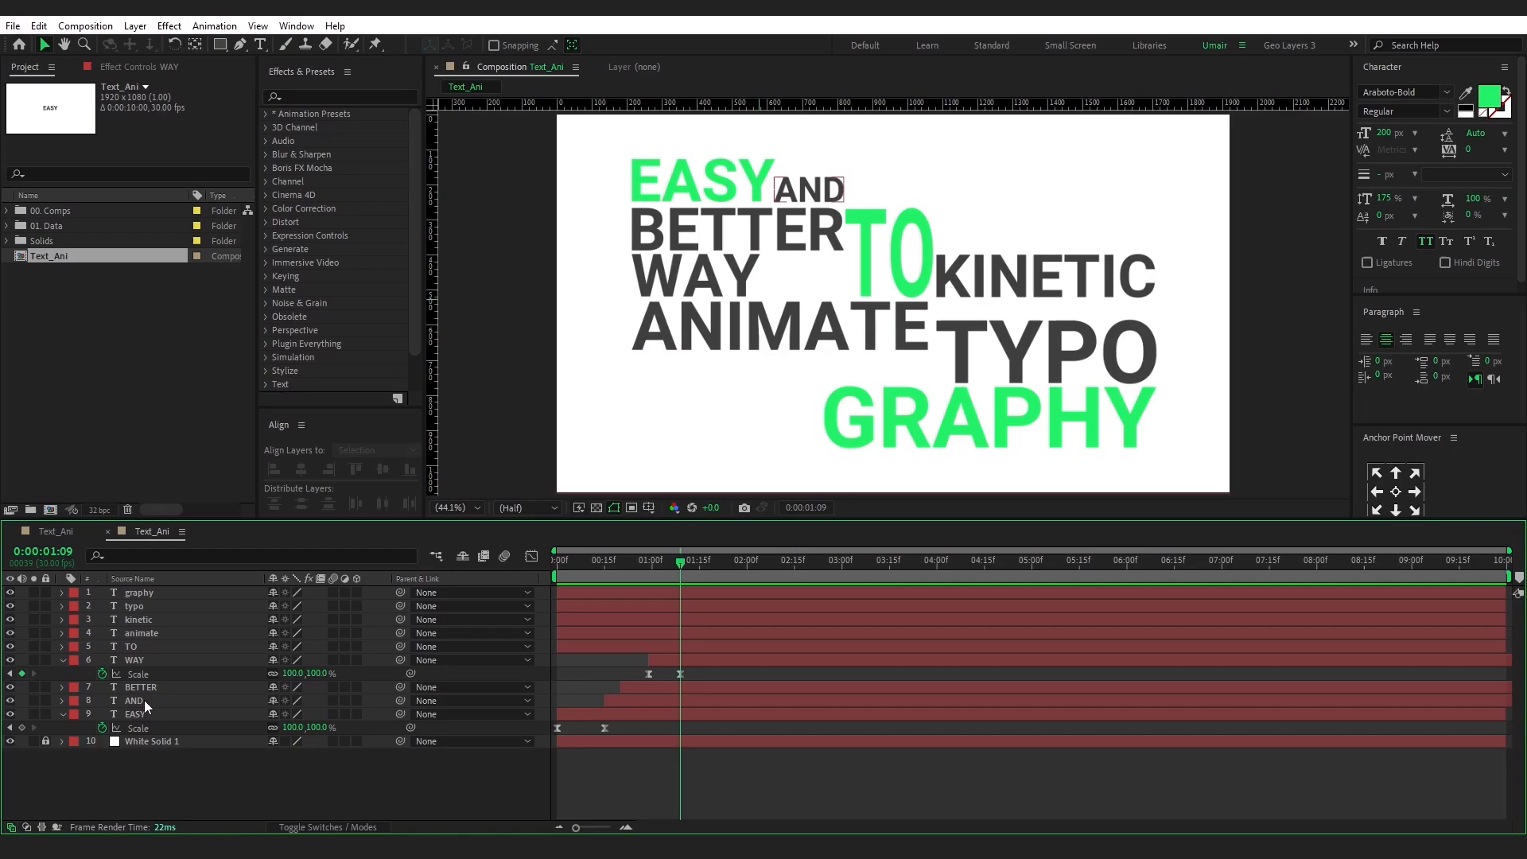
# Start the TO layer at 0:00:01:09 and give it a text animator with Position and Blur properties
pyautogui.click(131, 647)
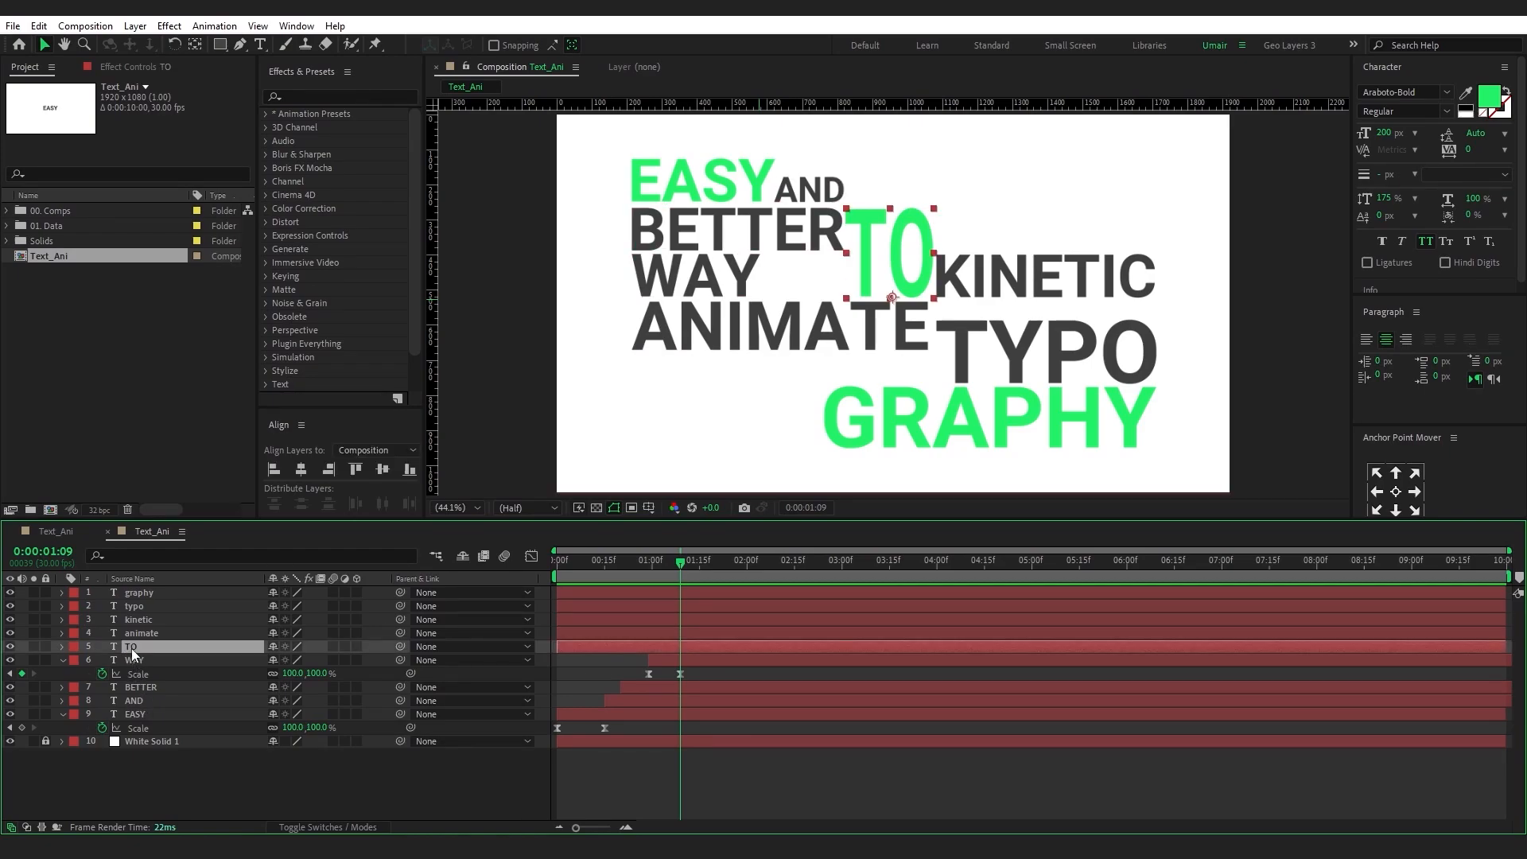
pyautogui.press('[')
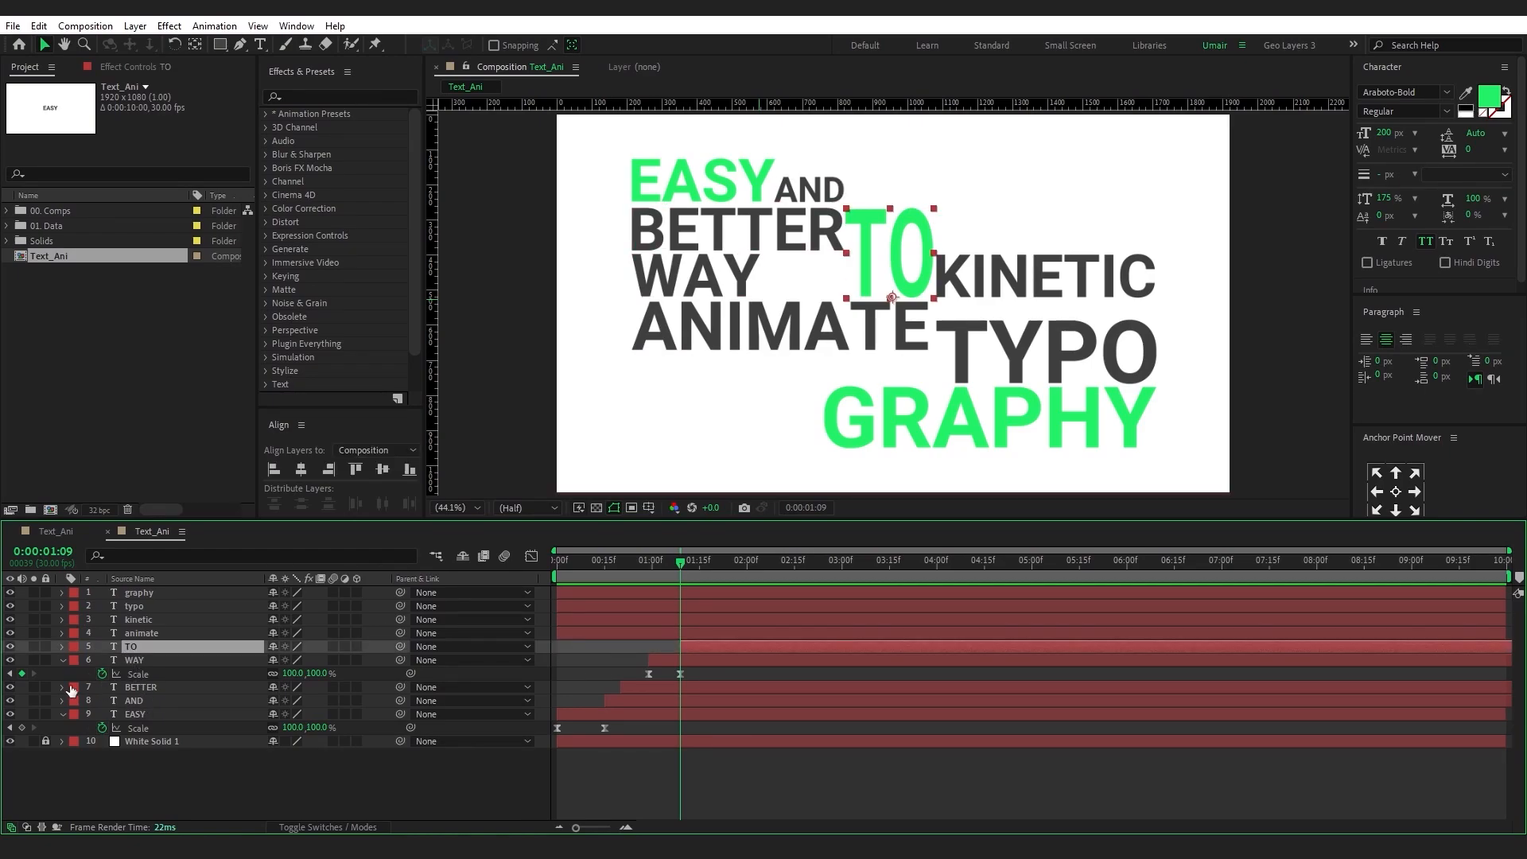
pyautogui.click(62, 647)
pyautogui.click(382, 661)
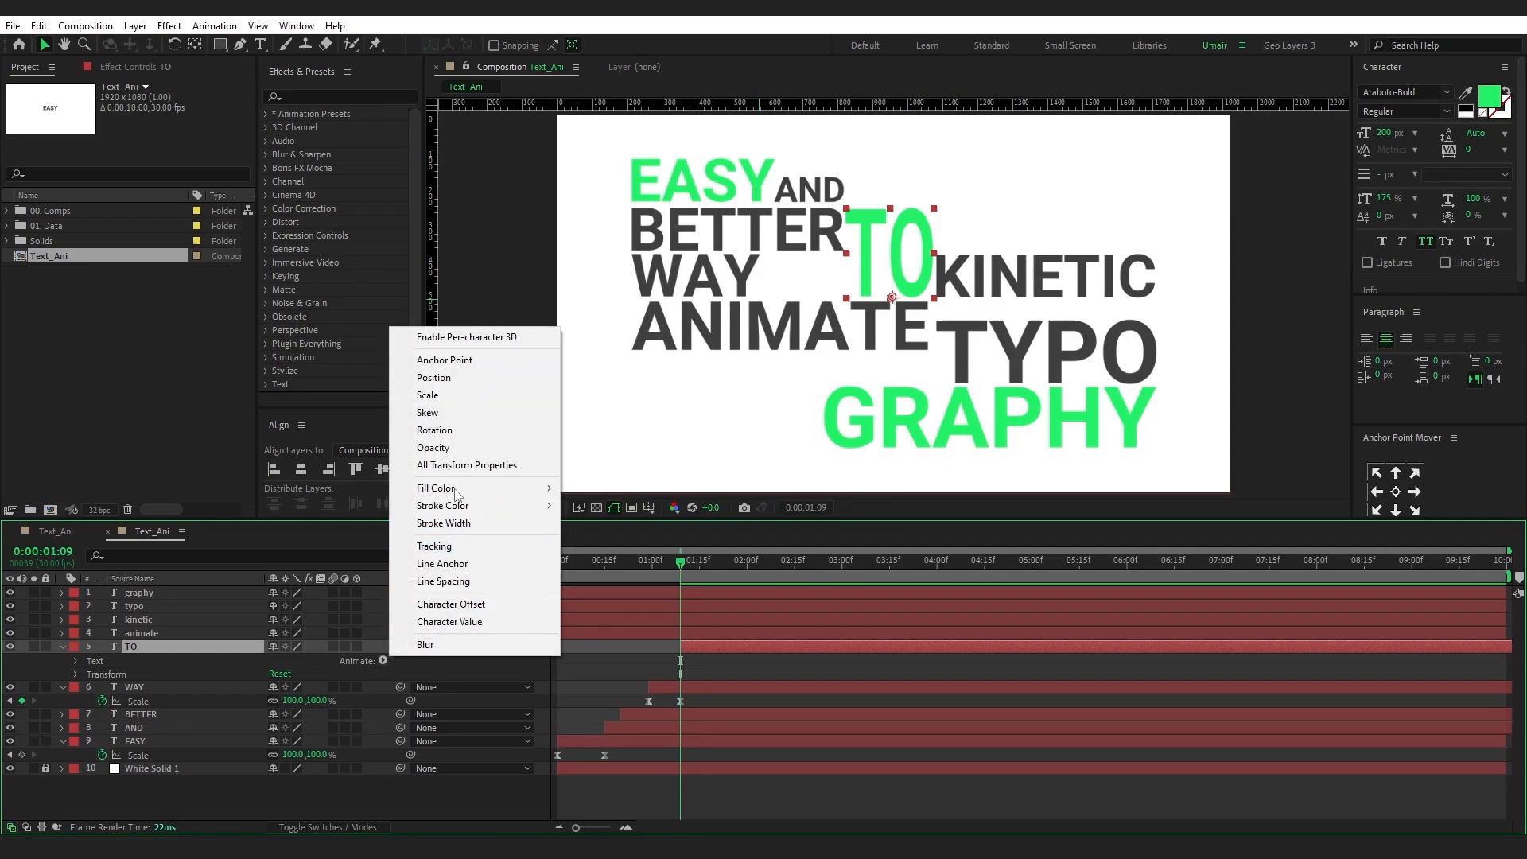
pyautogui.click(434, 378)
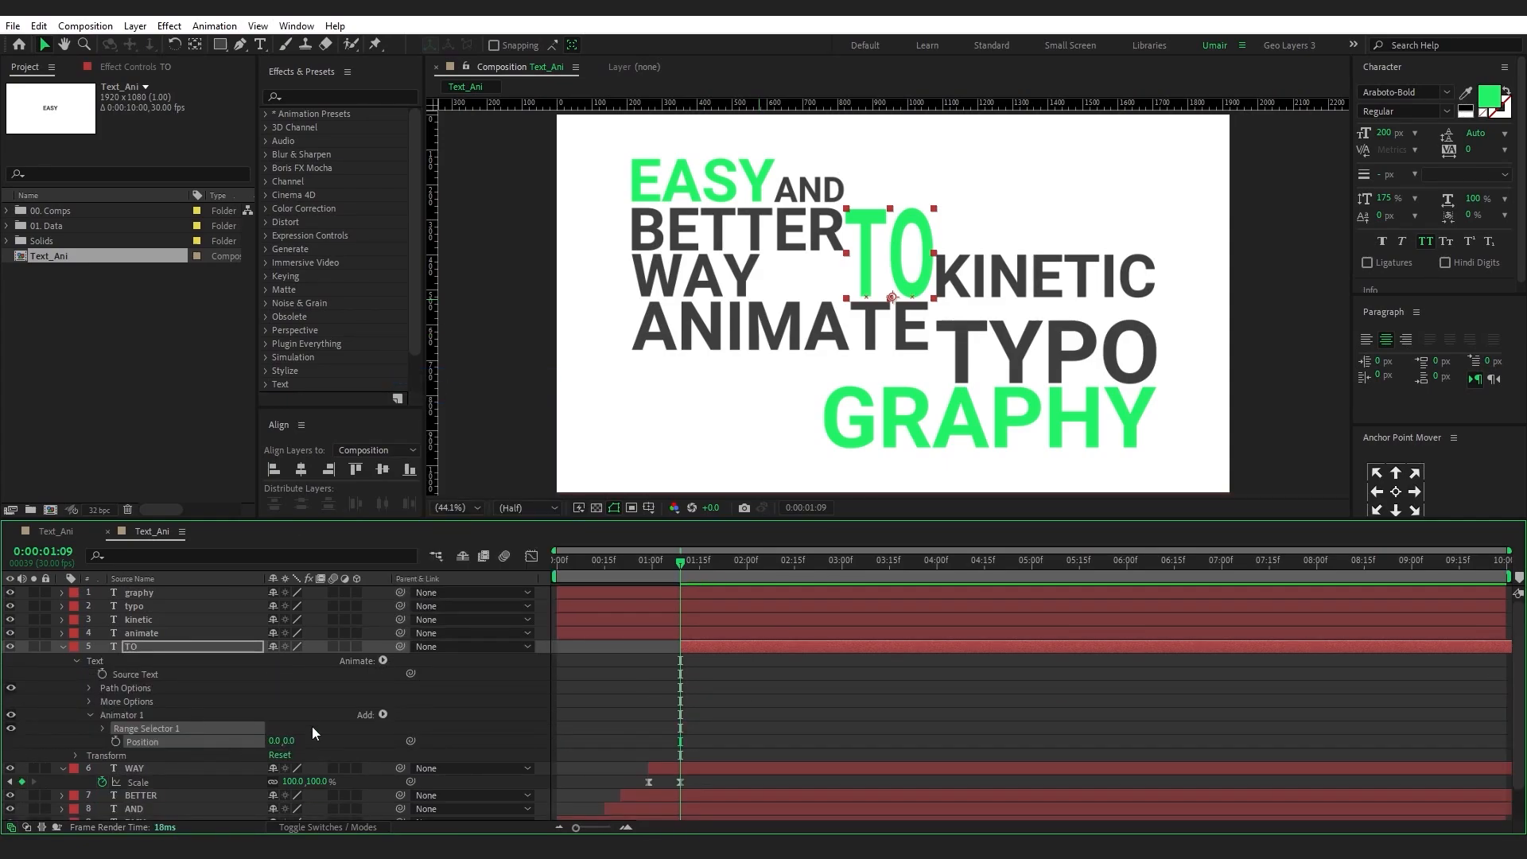
pyautogui.click(383, 714)
pyautogui.moveTo(414, 721)
pyautogui.click(509, 722)
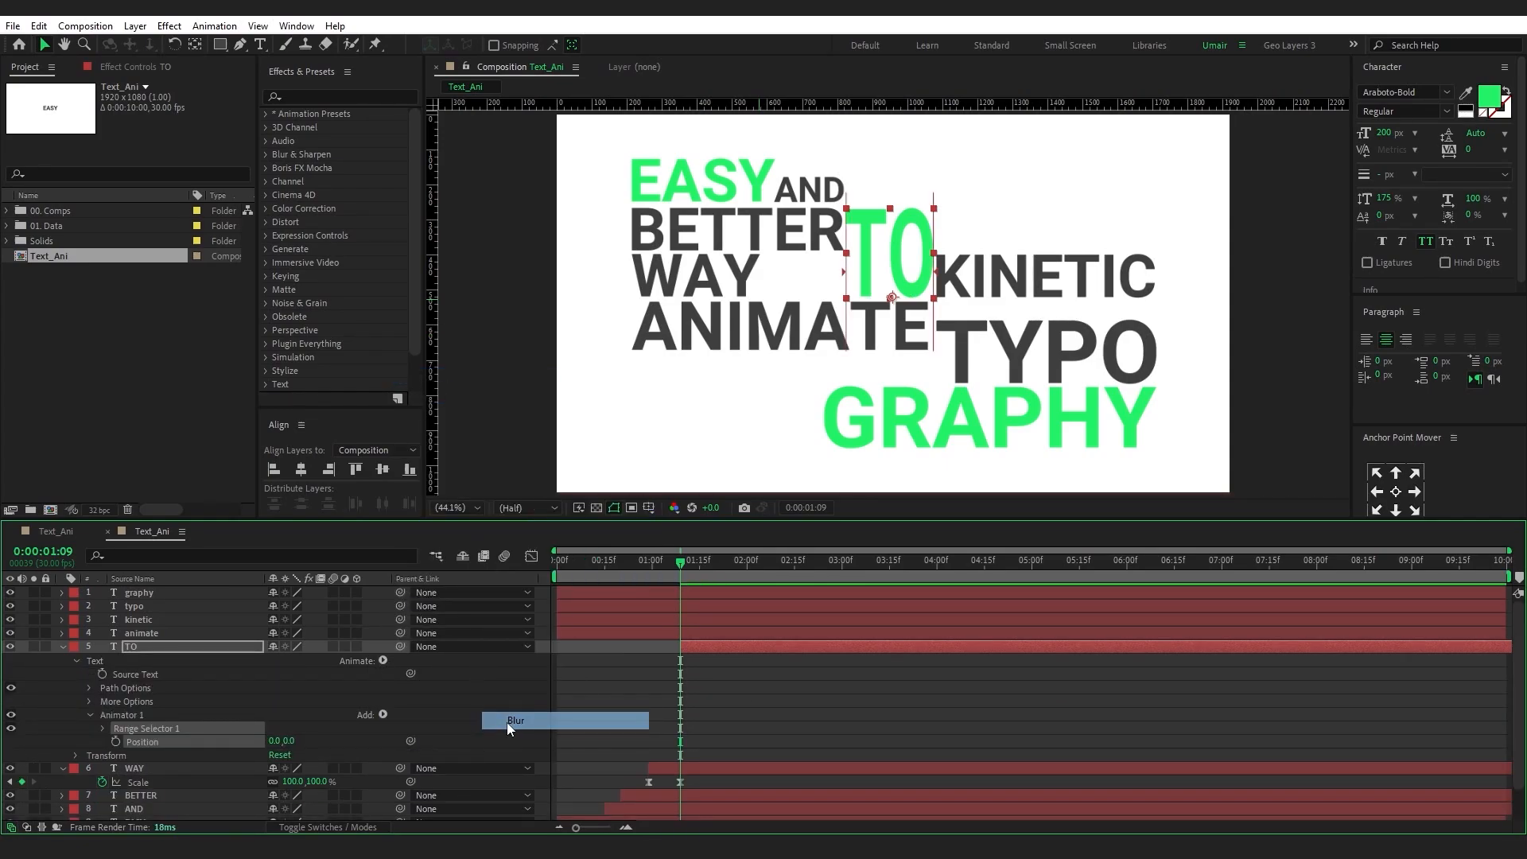
# Set the TO animator's Position to 150, 0 and its Blur to 25
pyautogui.click(273, 740)
pyautogui.write('150')
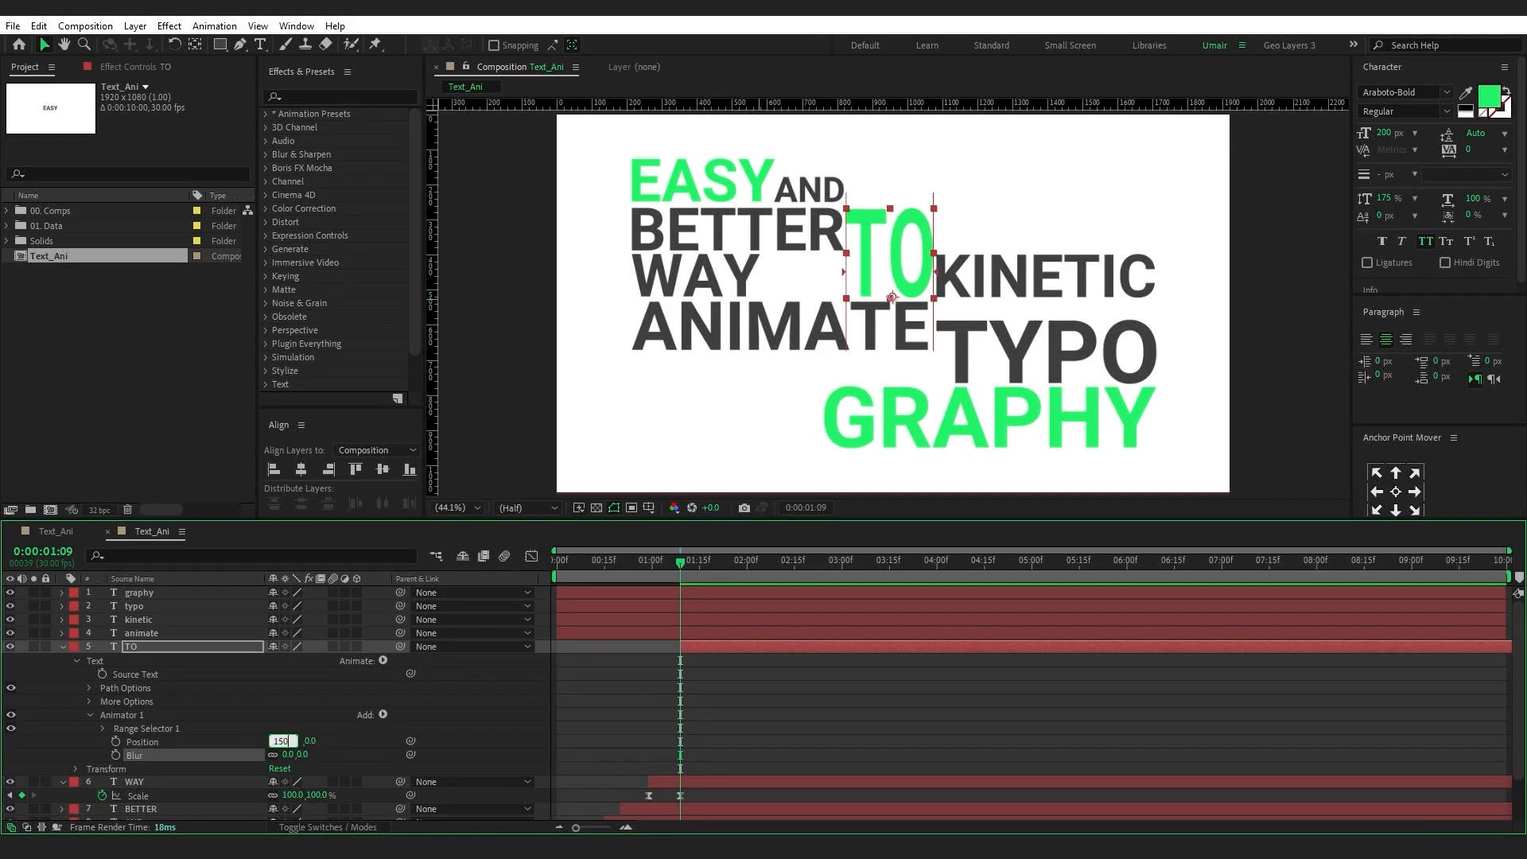
pyautogui.click(245, 734)
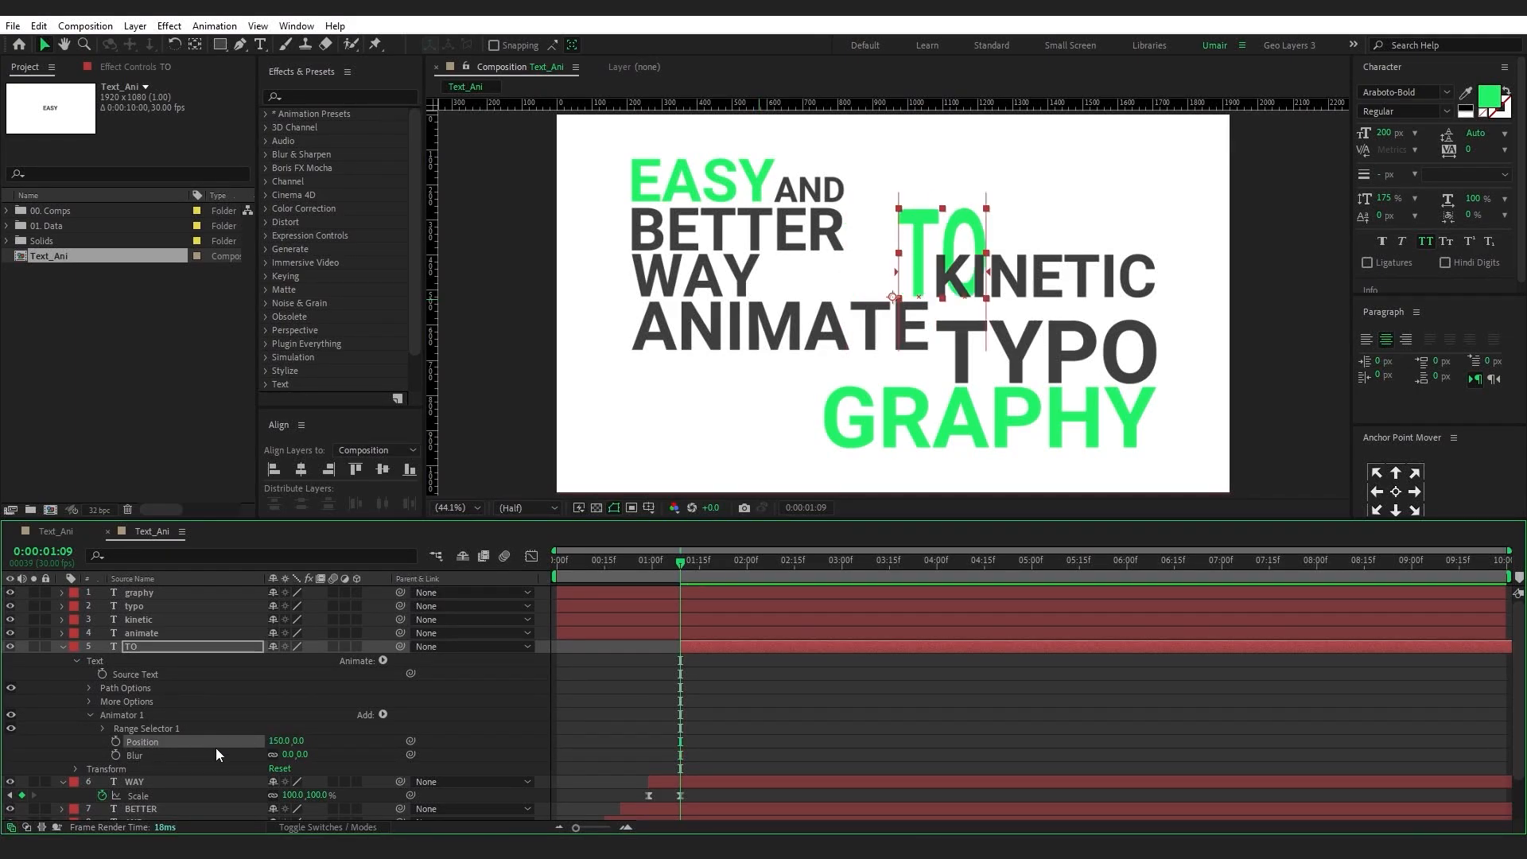
pyautogui.click(286, 754)
pyautogui.write('25')
pyautogui.click(218, 756)
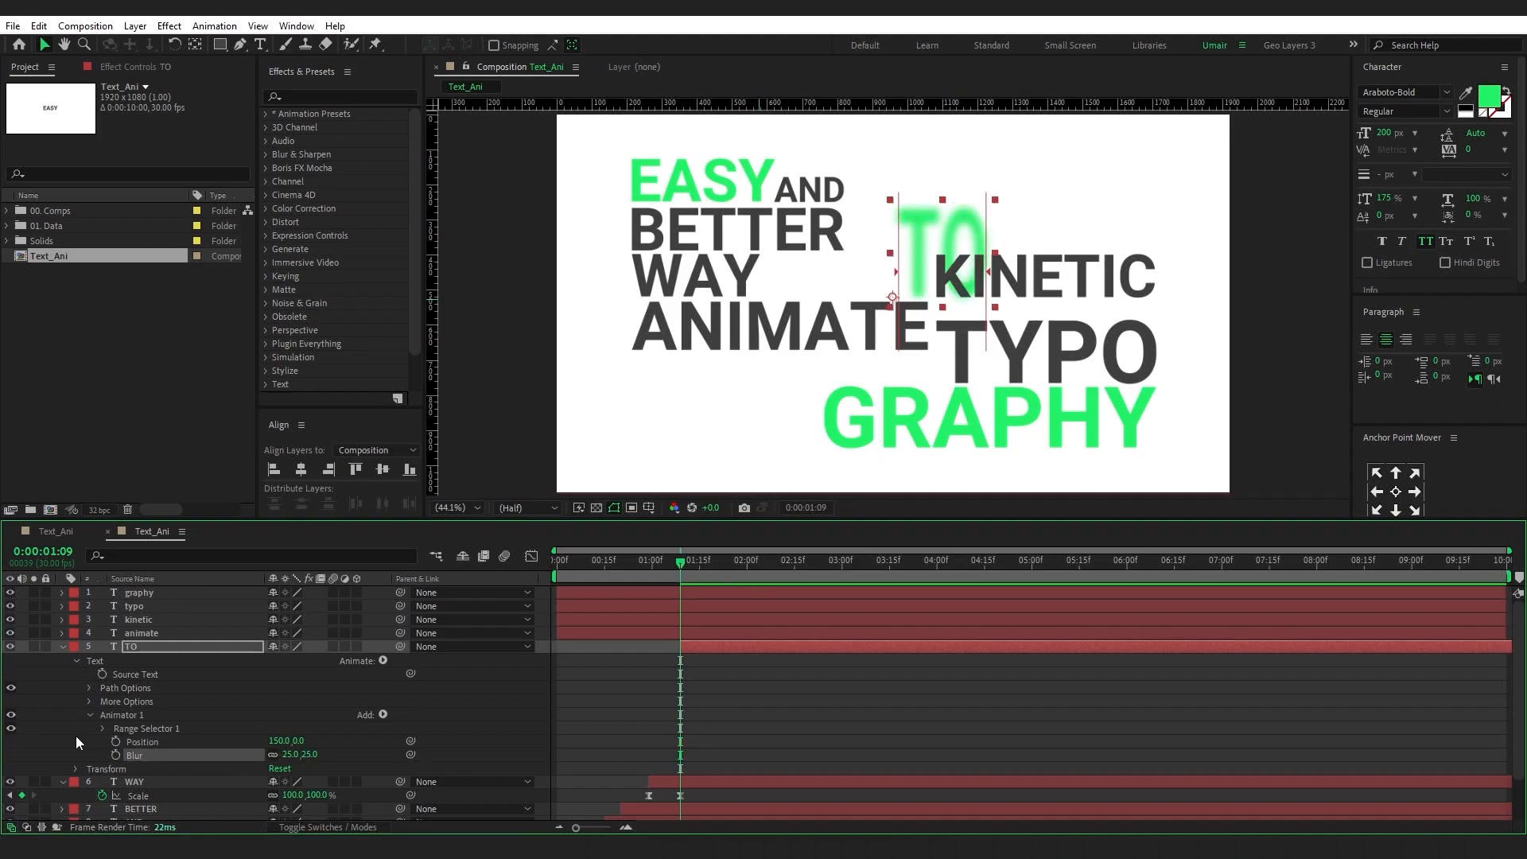
# Keyframe TO's Range Selector Start from 0% at 0:00:01:09 to 100% at 0:00:01:19 and ease both keyframes
pyautogui.click(102, 729)
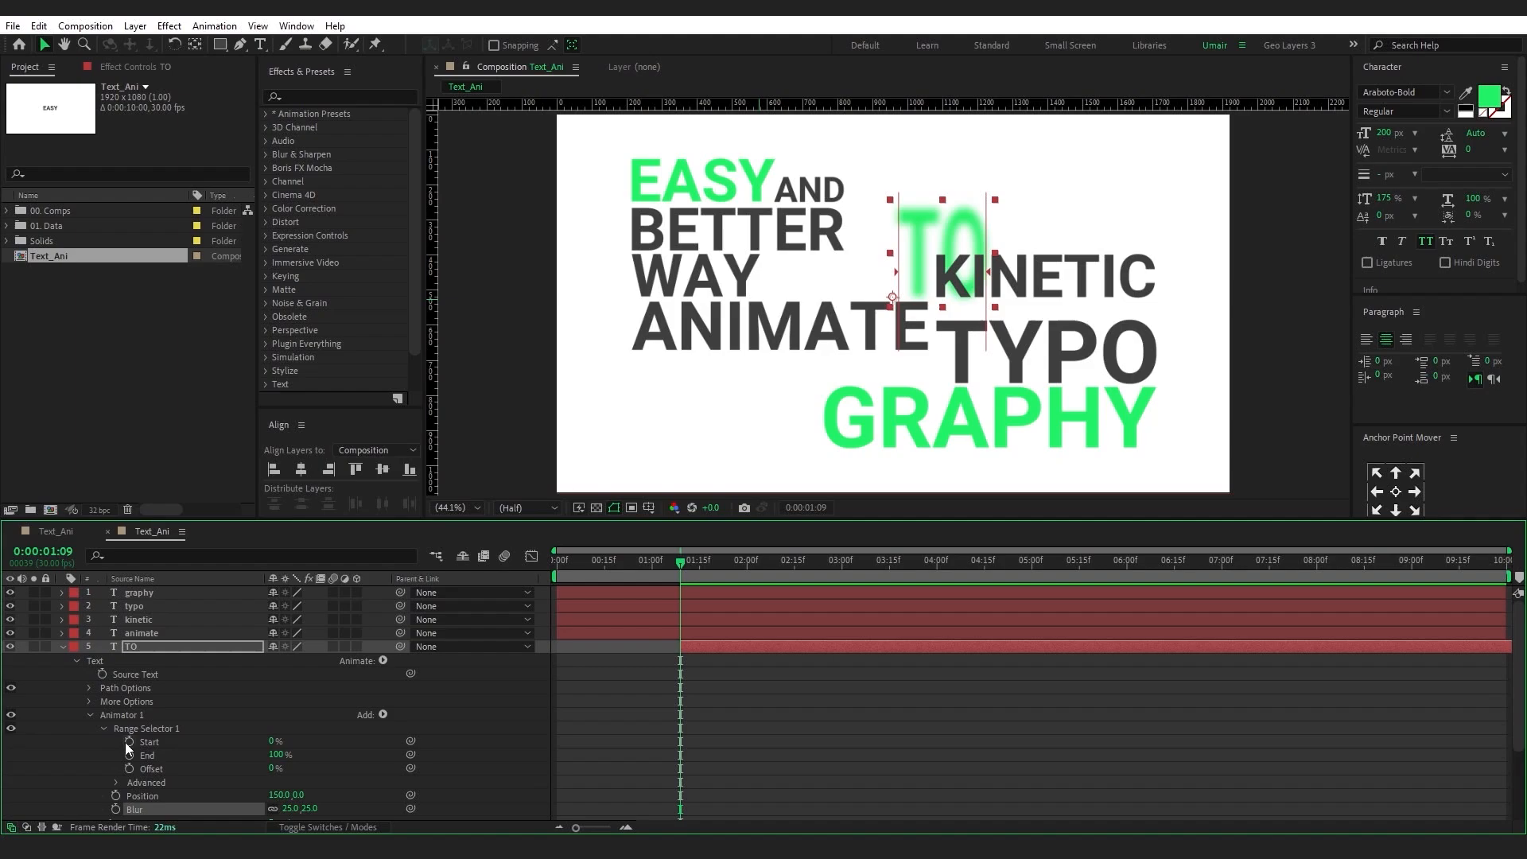
pyautogui.click(128, 741)
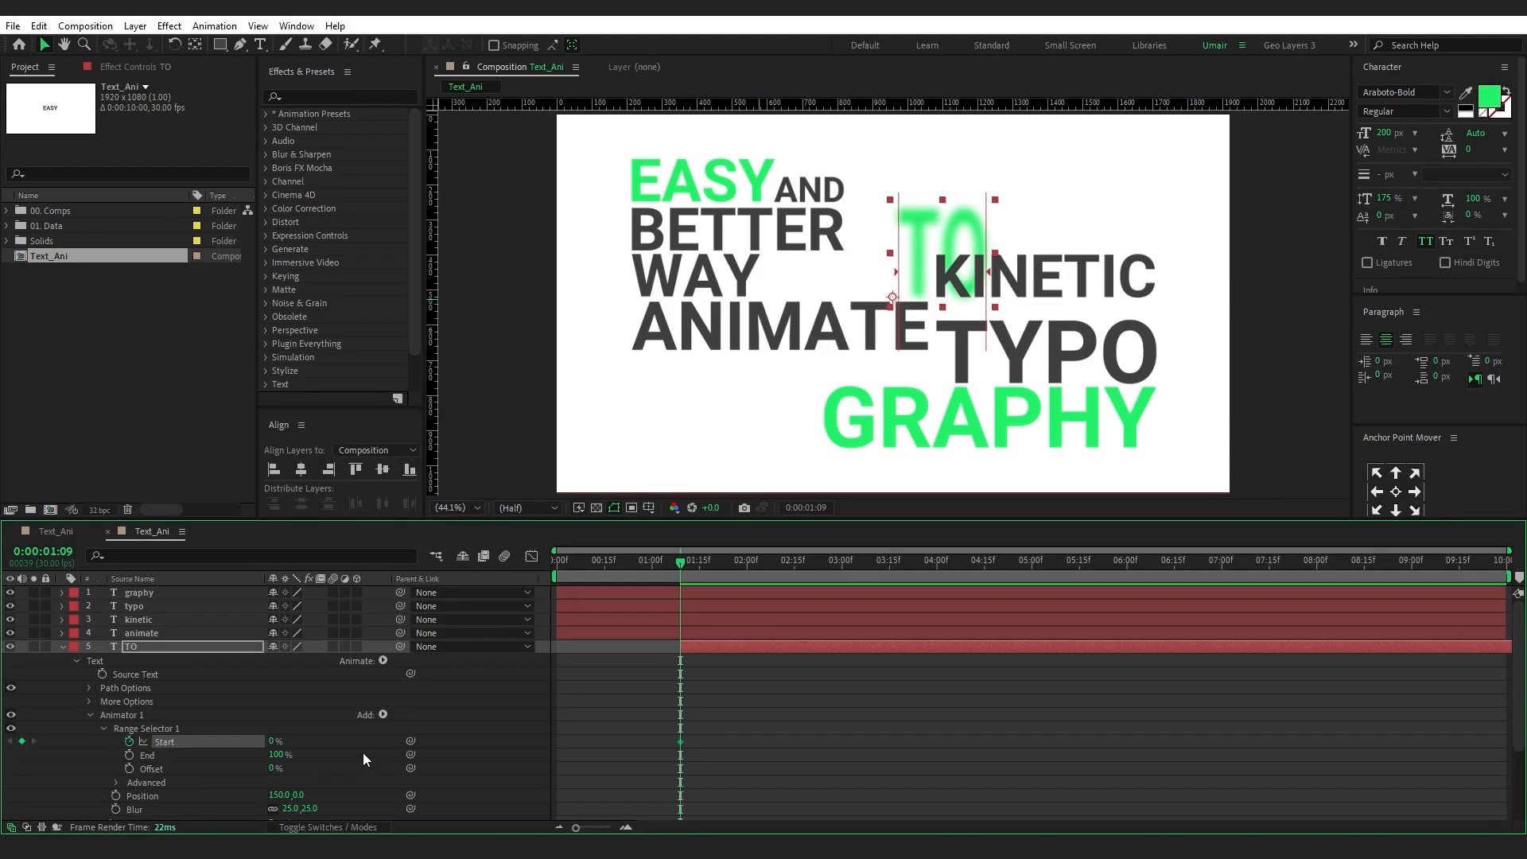
pyautogui.hotkey('shift', 'pagedown')
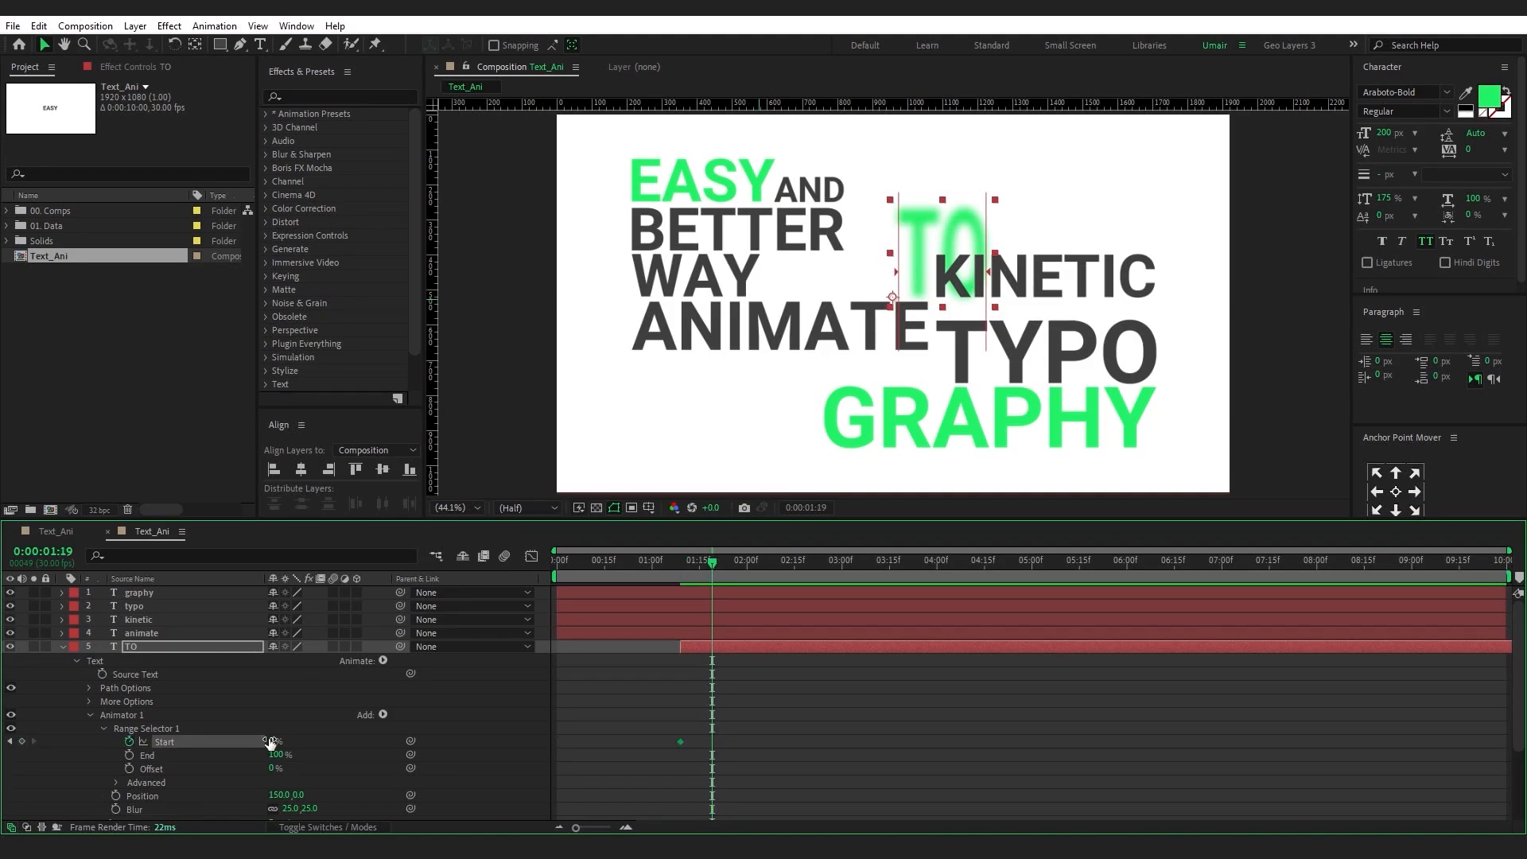
pyautogui.moveTo(271, 741); pyautogui.dragTo(411, 723)
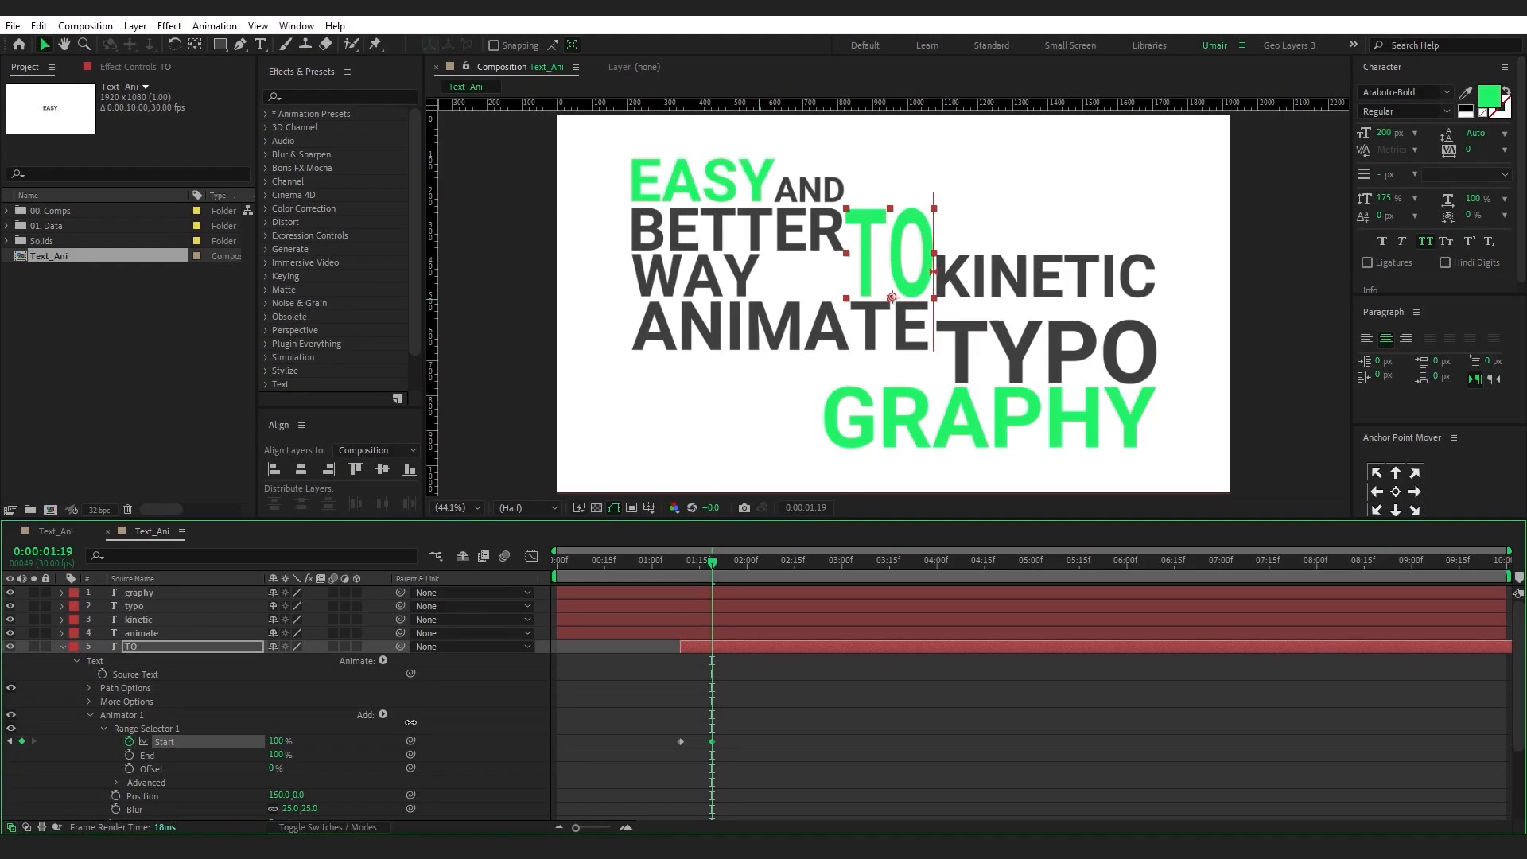
pyautogui.moveTo(643, 723); pyautogui.dragTo(736, 756)
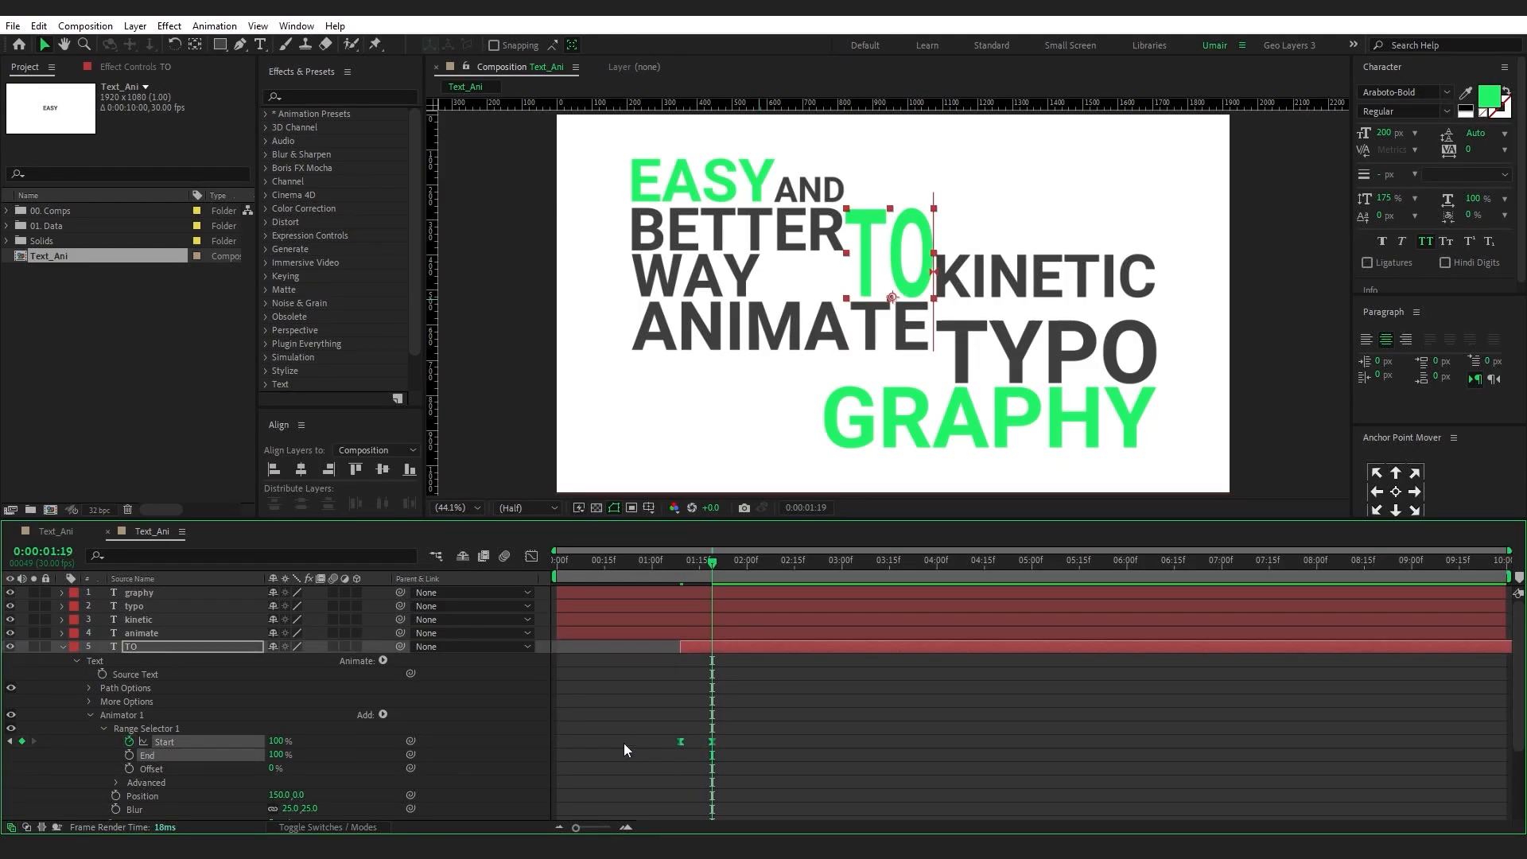
# Start the animate layer at 0:00:01:10, one frame after TO begins
pyautogui.click(680, 564)
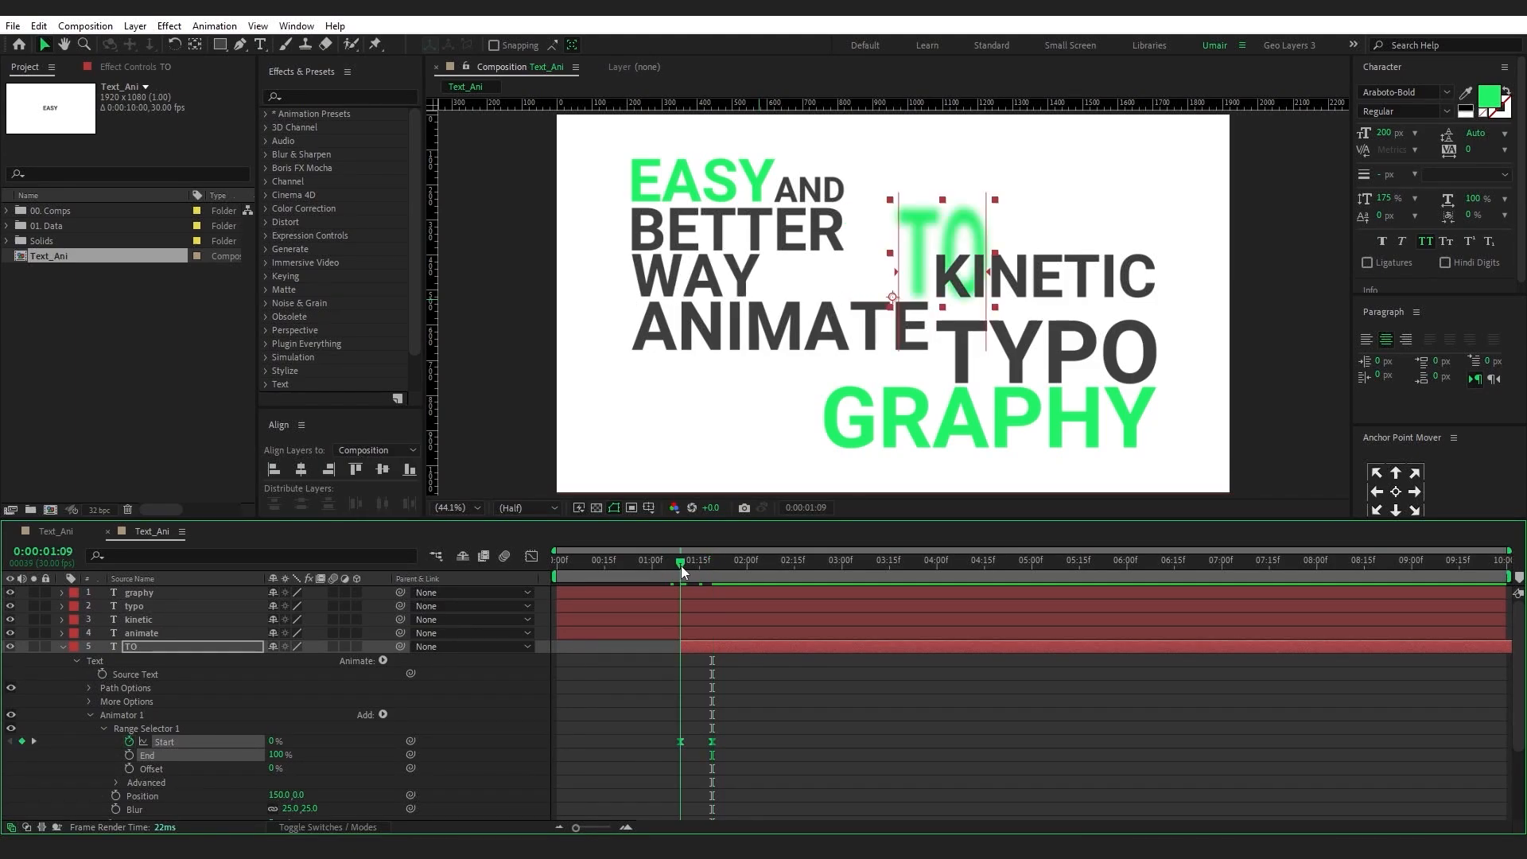
pyautogui.press('pagedown')
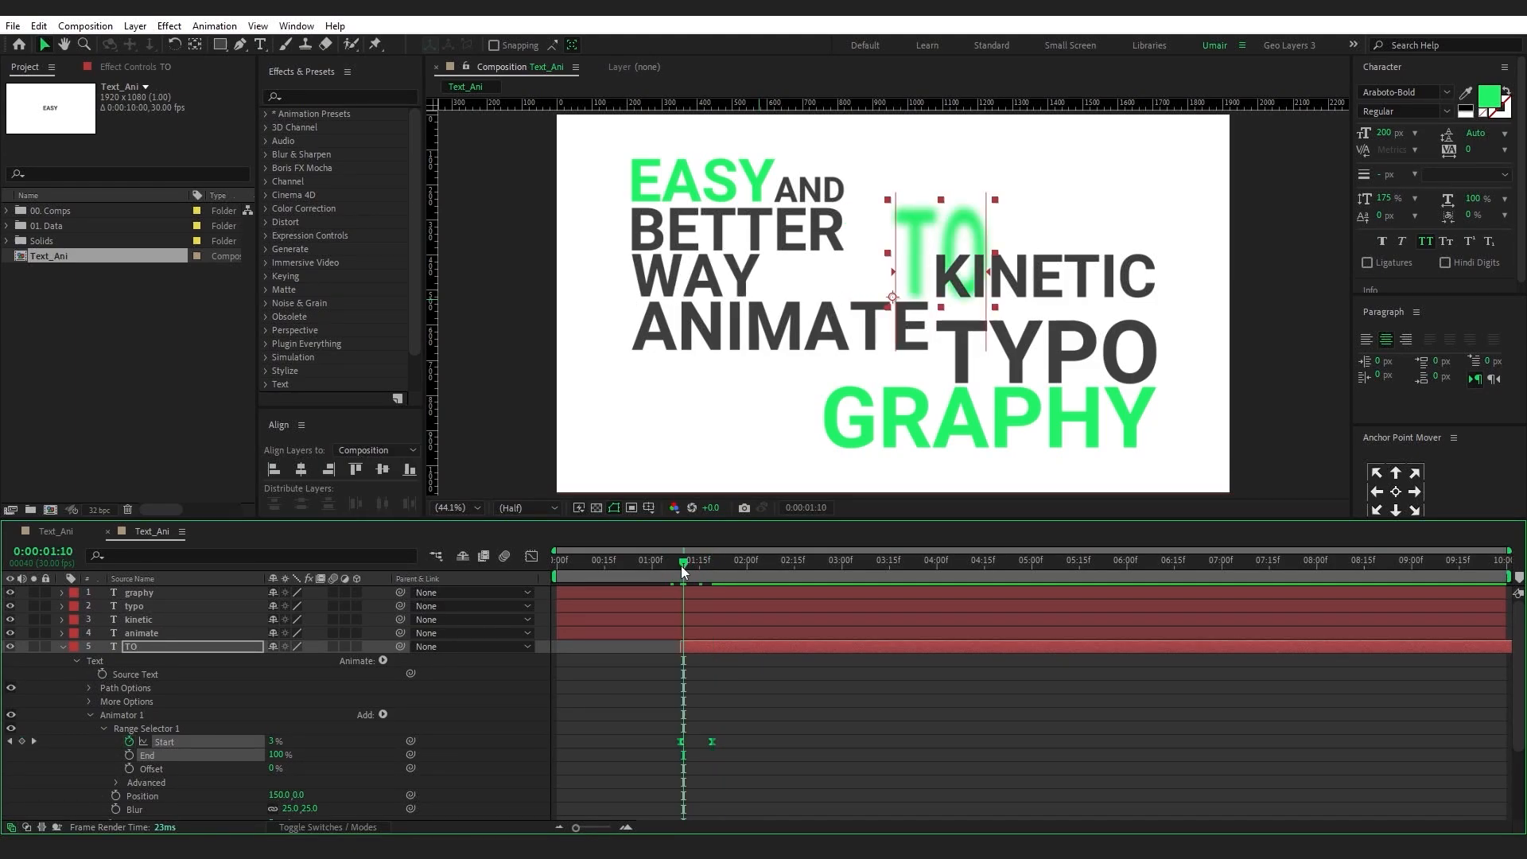
pyautogui.click(146, 634)
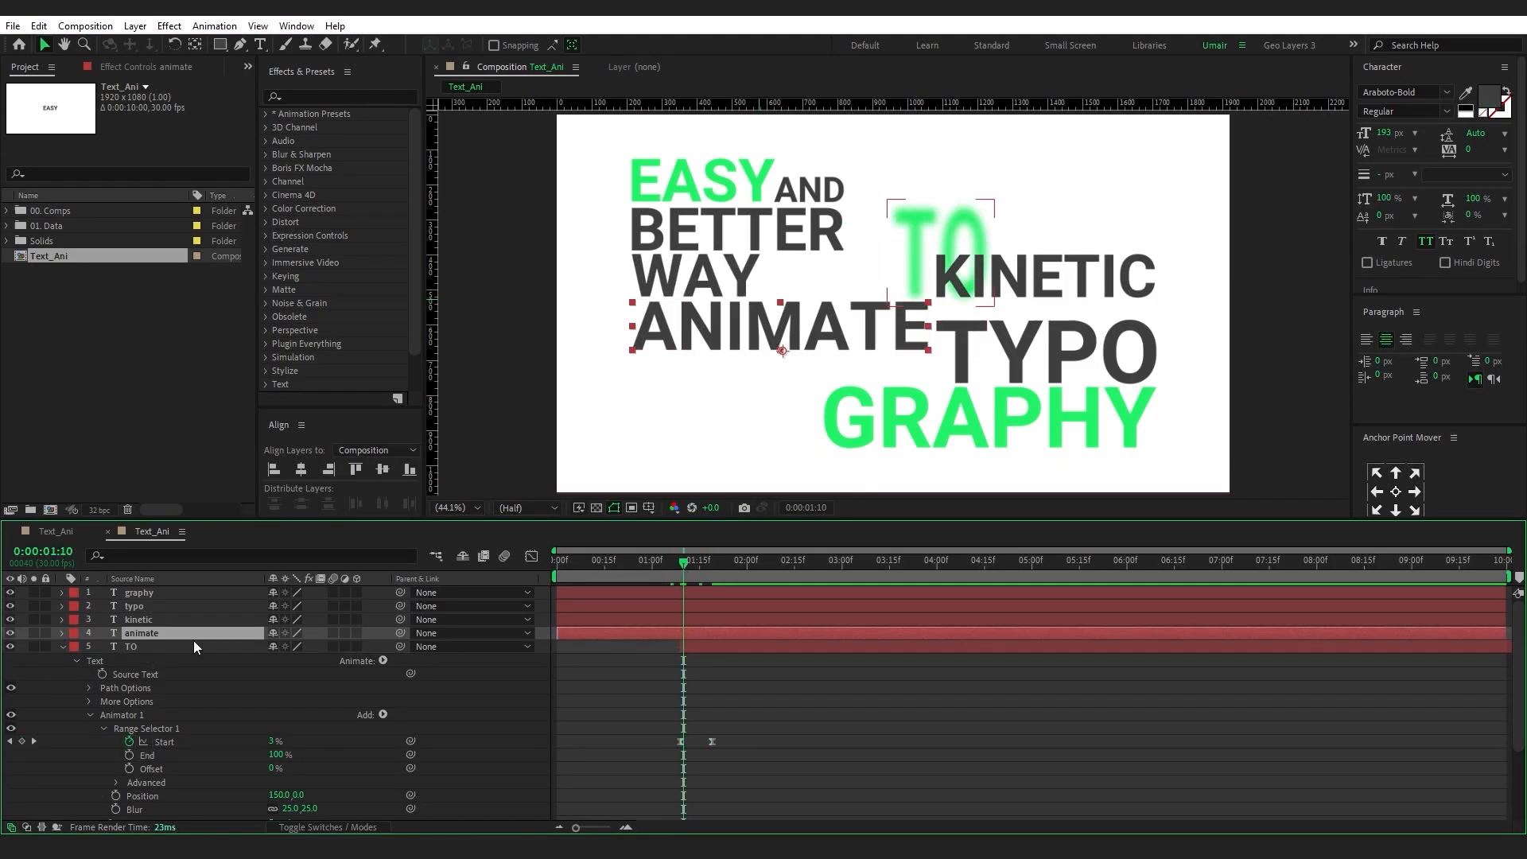
pyautogui.press('[')
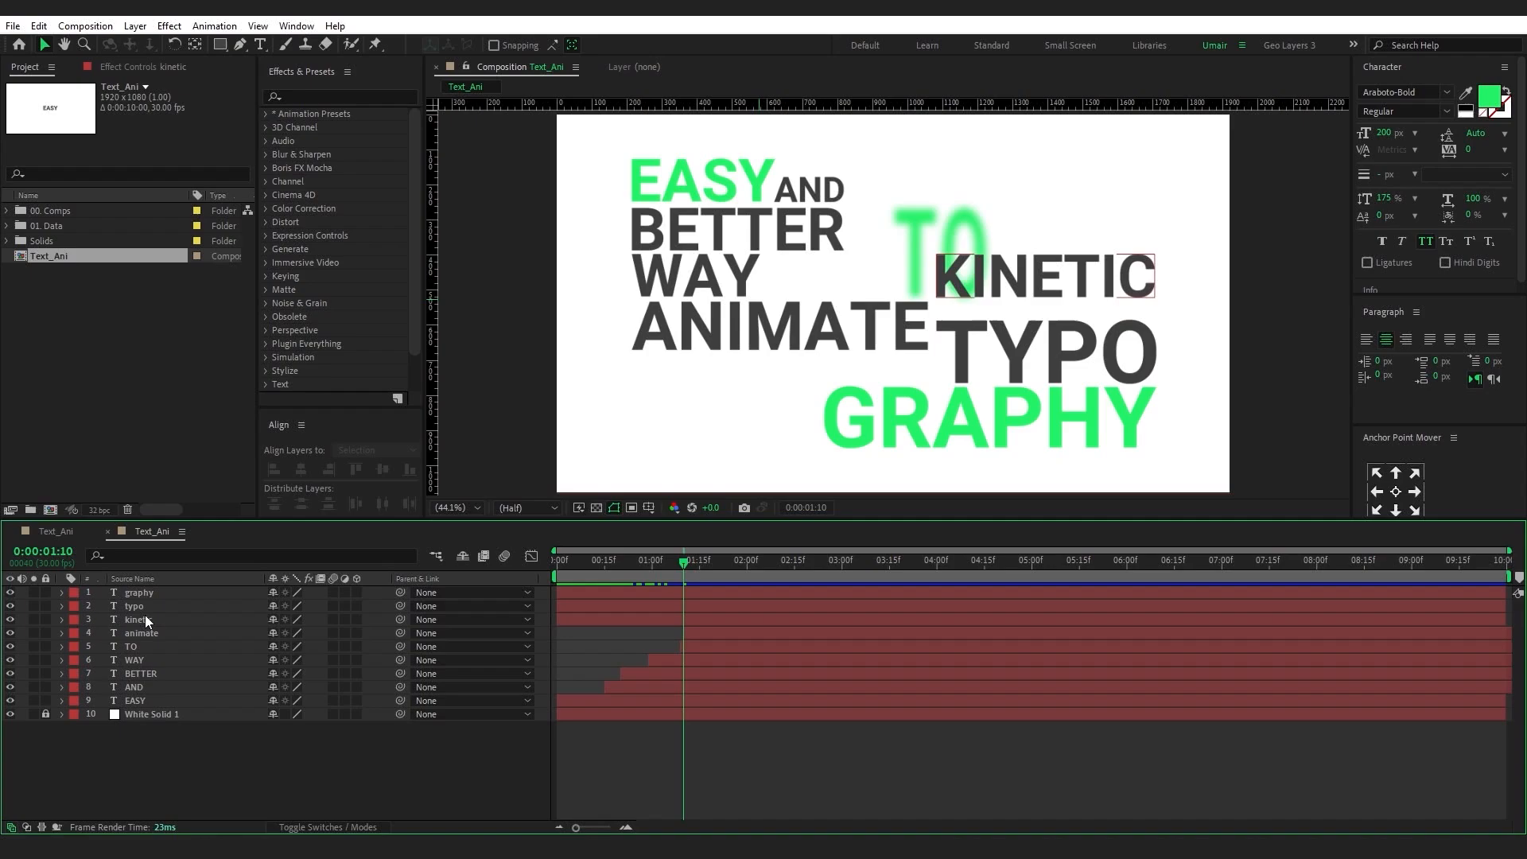
# Hide the kinetic, typo and graphy layers
pyautogui.click(142, 617)
pyautogui.keyDown('shift'); pyautogui.click(142, 595); pyautogui.keyUp('shift')
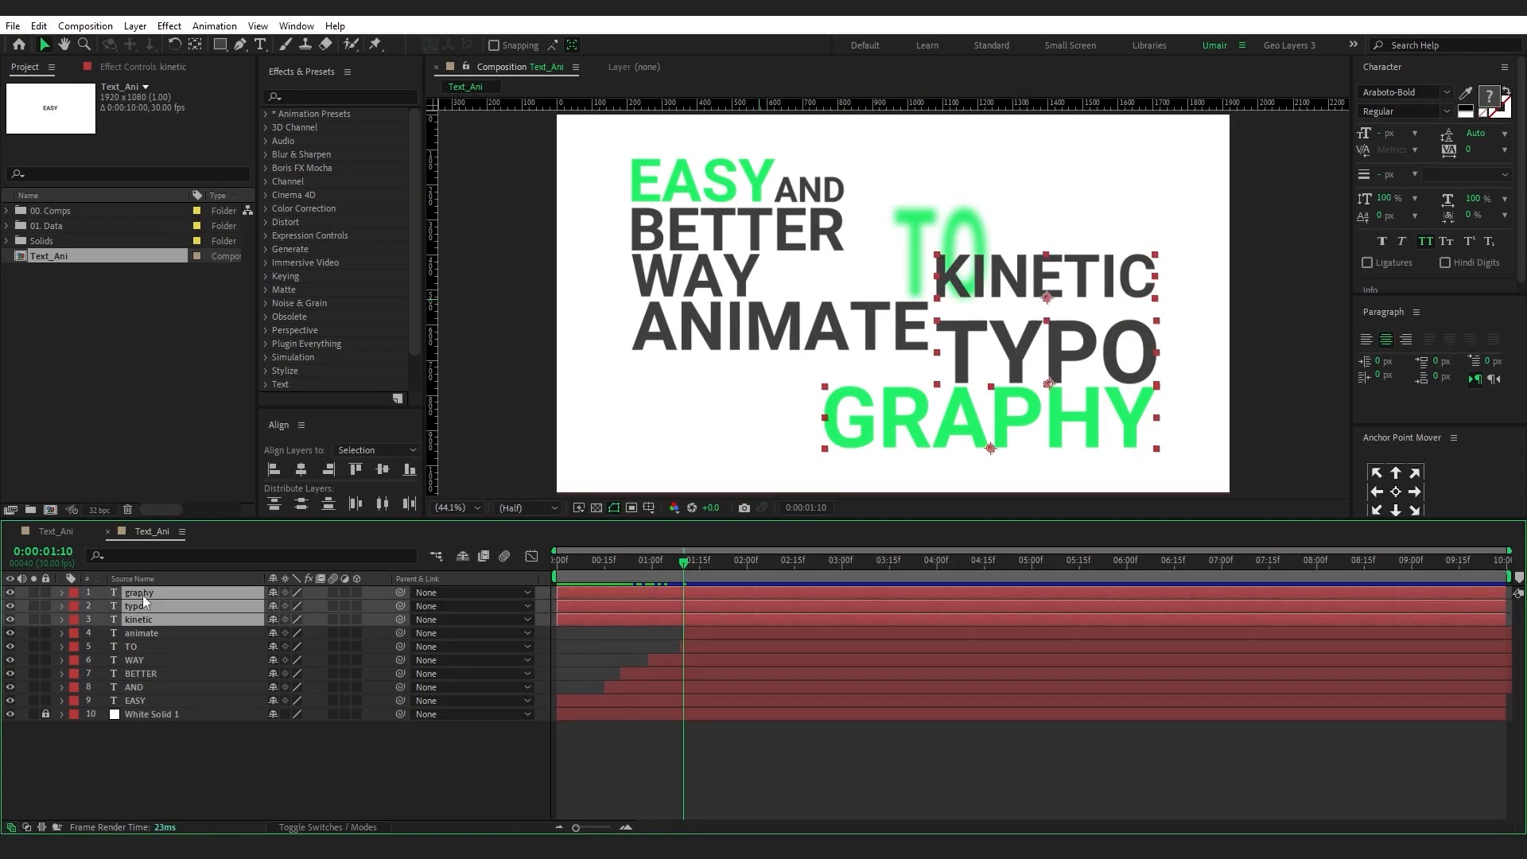
pyautogui.click(10, 620)
# Add a null object to the composition and change its label color to Yellow
pyautogui.rightClick(121, 768)
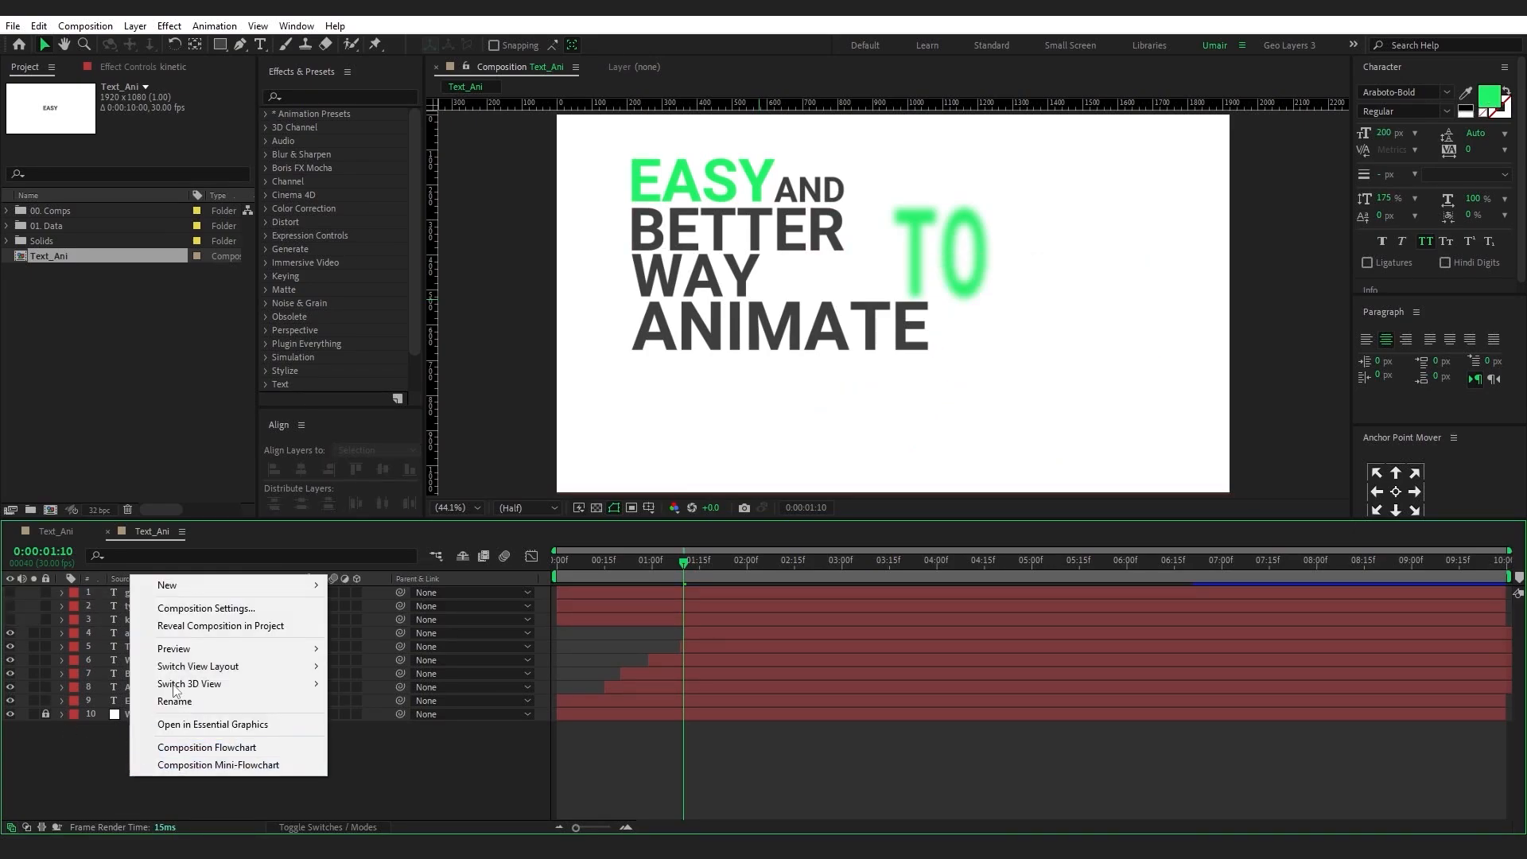
pyautogui.moveTo(218, 585)
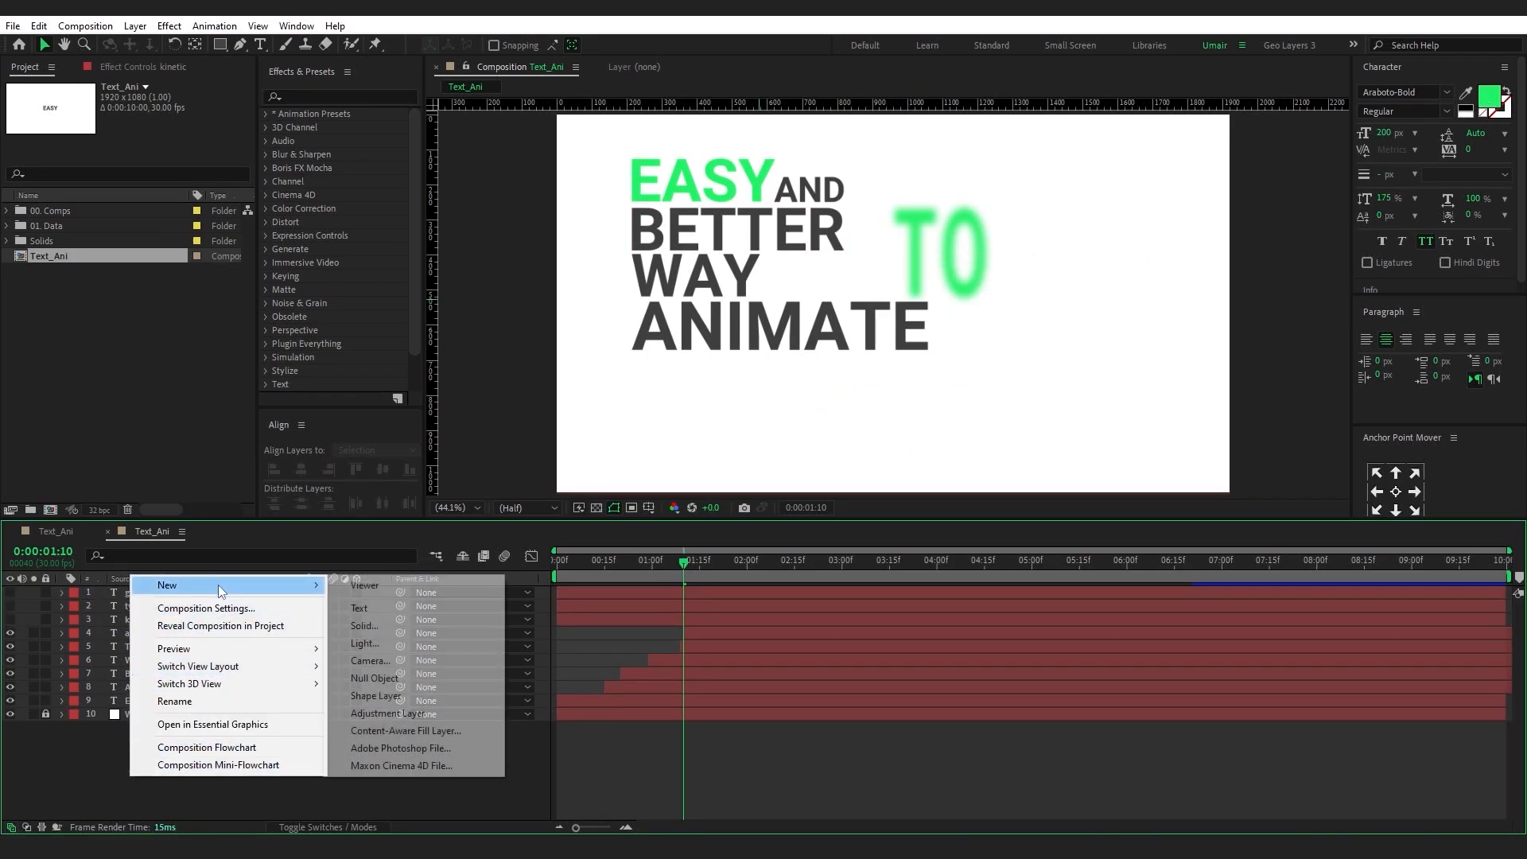
pyautogui.click(372, 678)
pyautogui.click(74, 592)
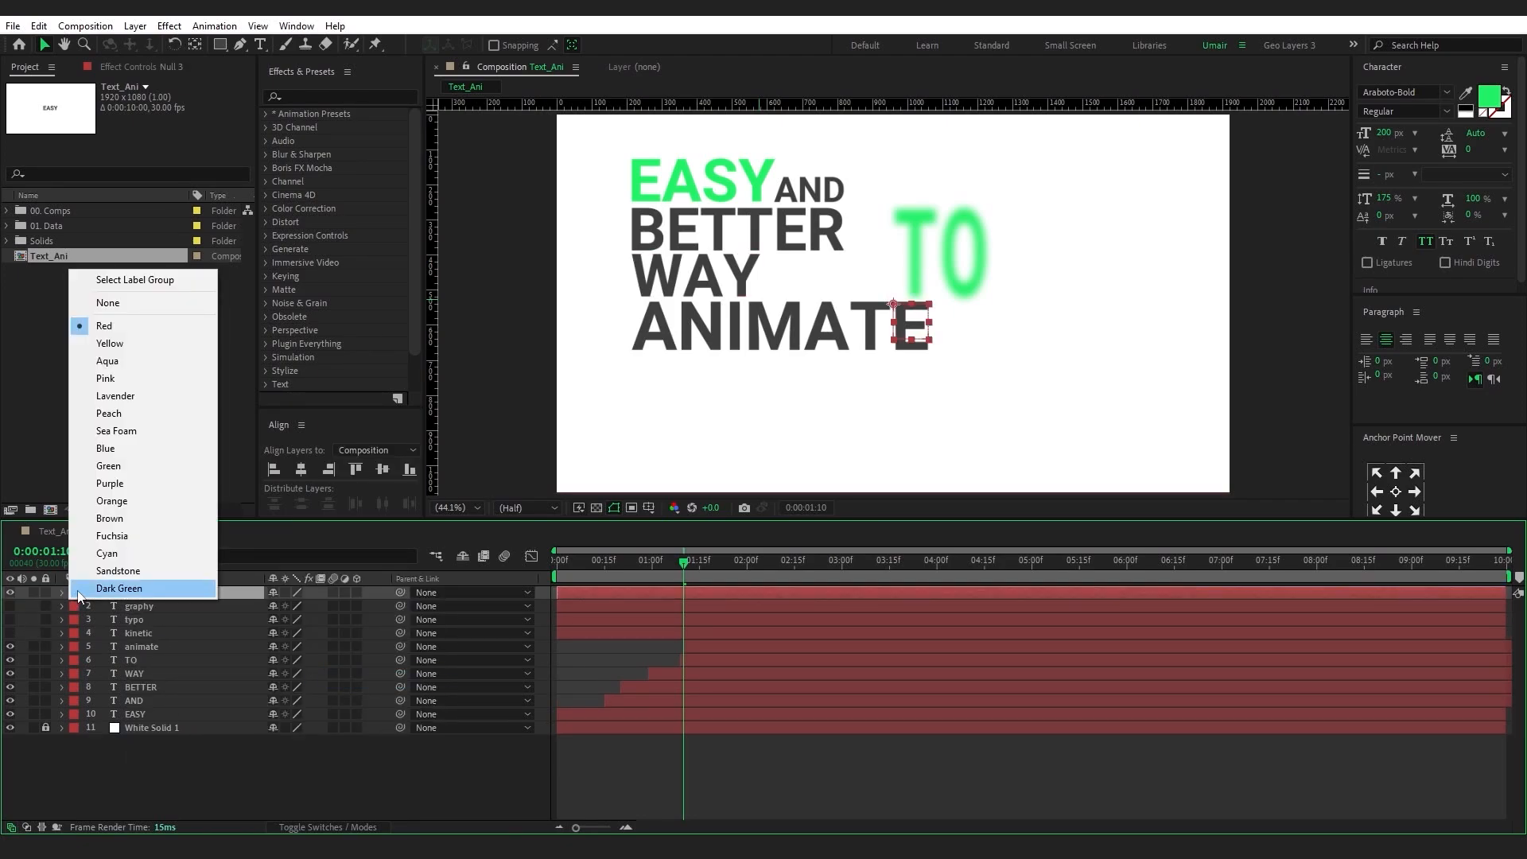
pyautogui.click(109, 344)
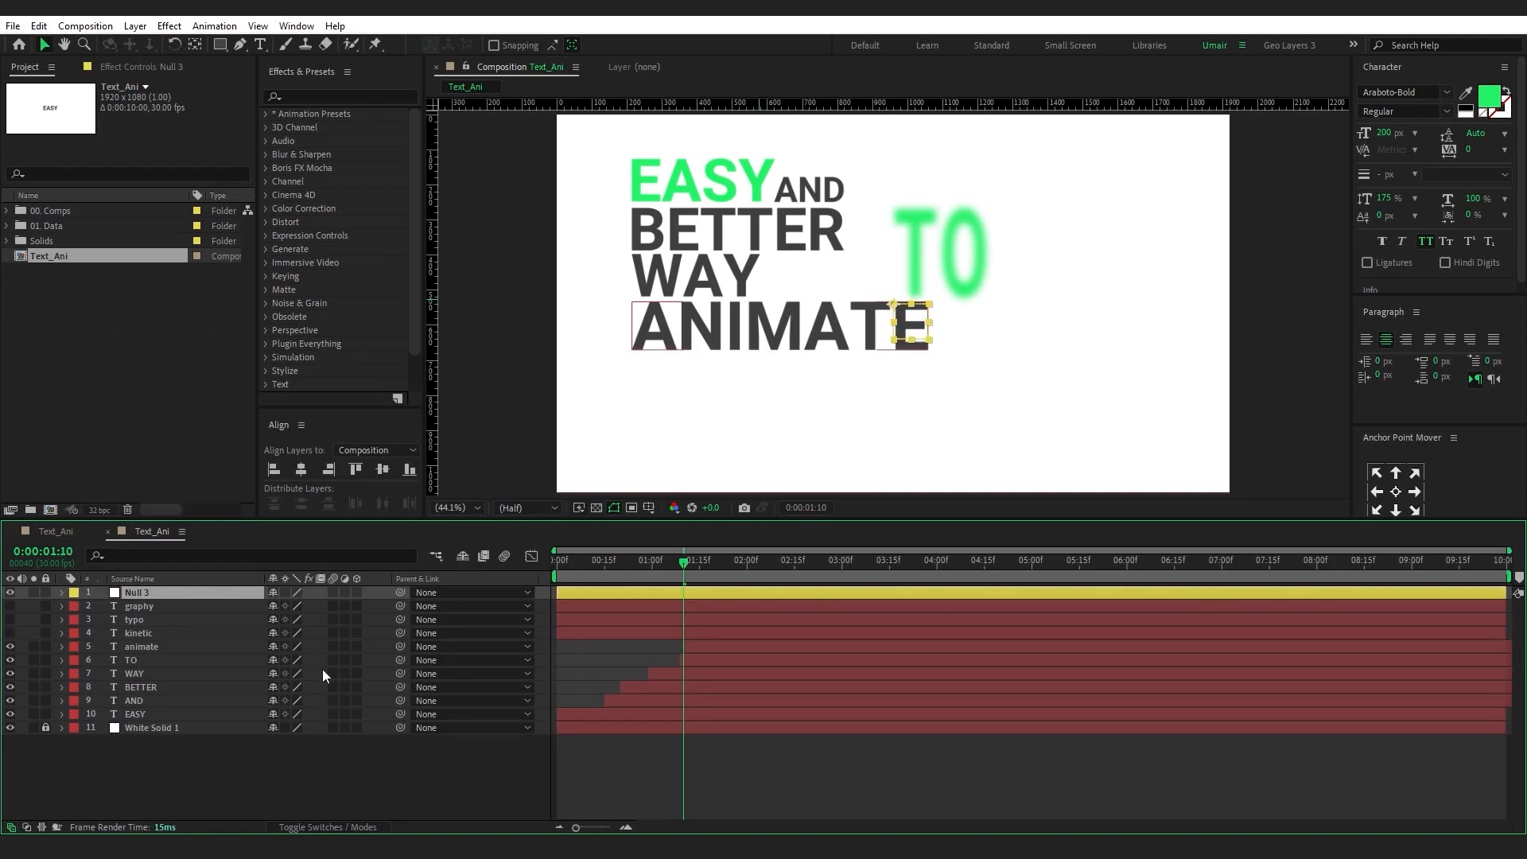
# Return to the composition's start and parent all text layers from graphy to EASY to the null
pyautogui.press('Home')
pyautogui.click(135, 712)
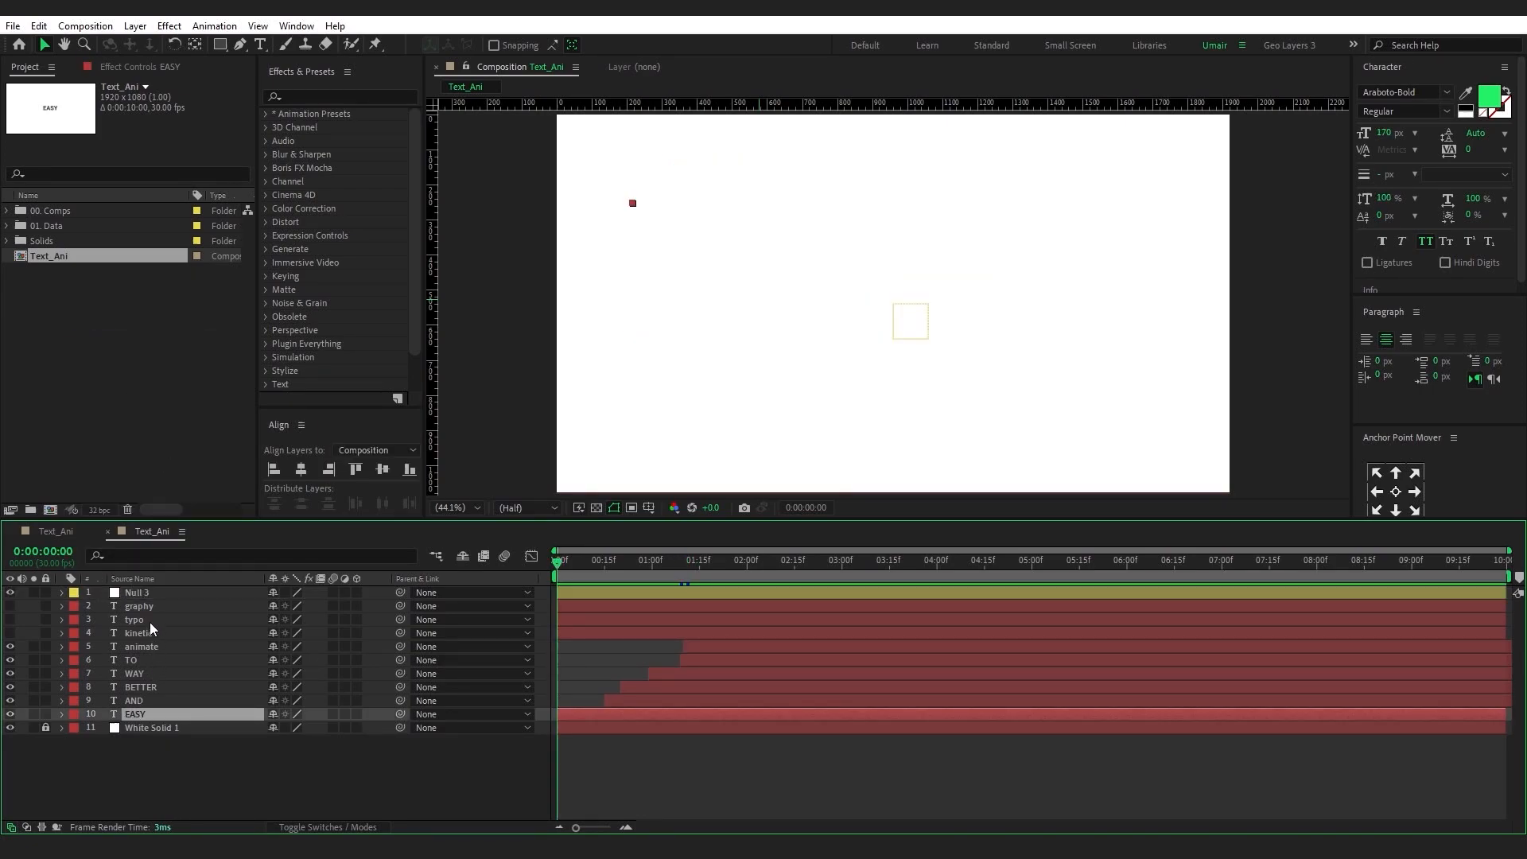
pyautogui.keyDown('shift'); pyautogui.click(143, 609); pyautogui.keyUp('shift')
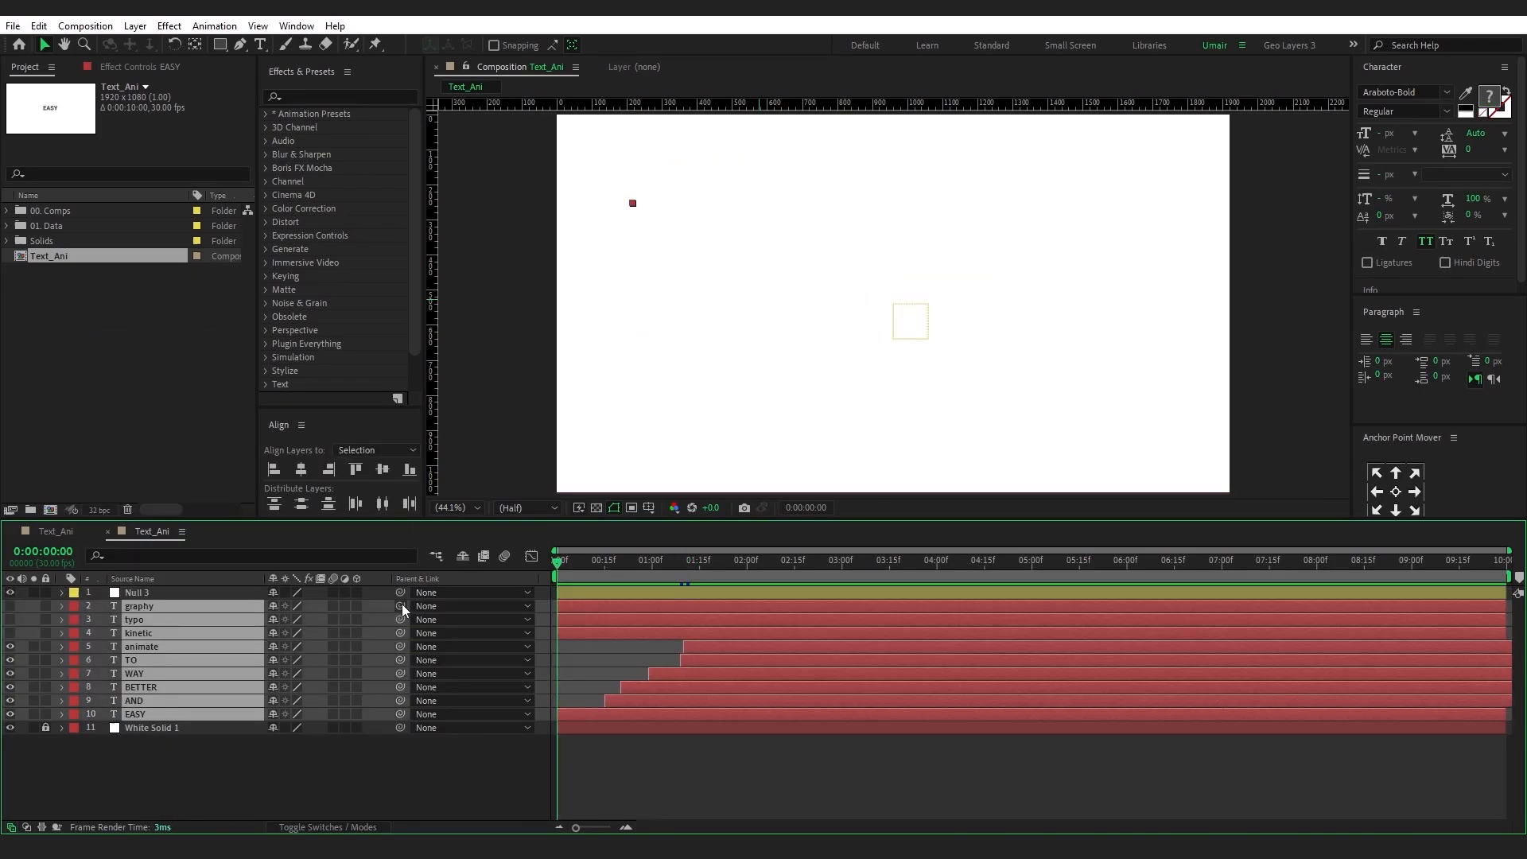
pyautogui.moveTo(401, 605); pyautogui.dragTo(184, 591)
# Reveal the null's Position and Scale and add a keyframe for each at 0:00:00:12
pyautogui.click(184, 592)
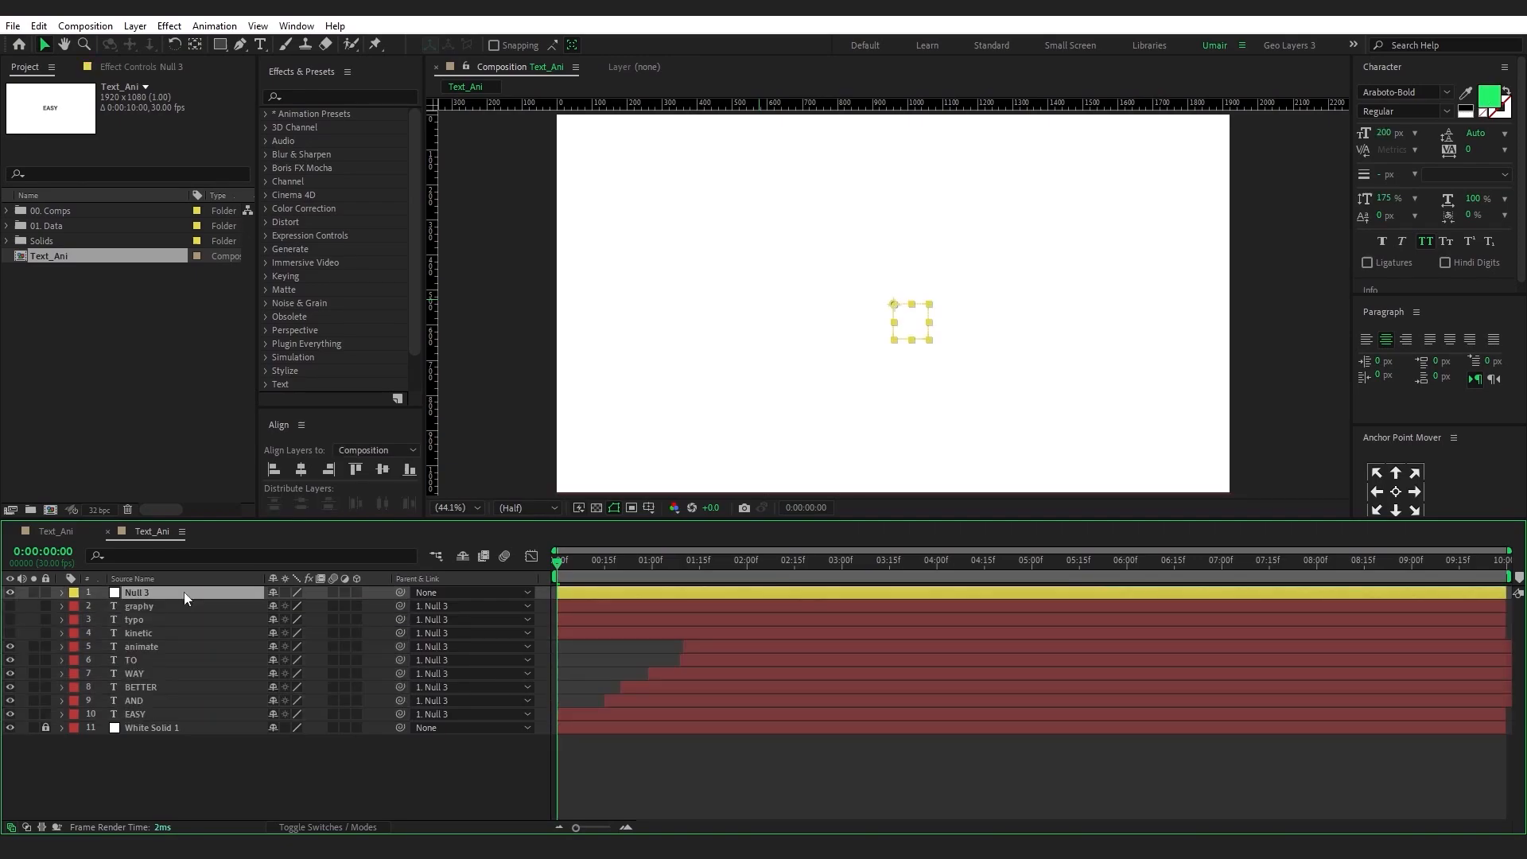
pyautogui.press('p')
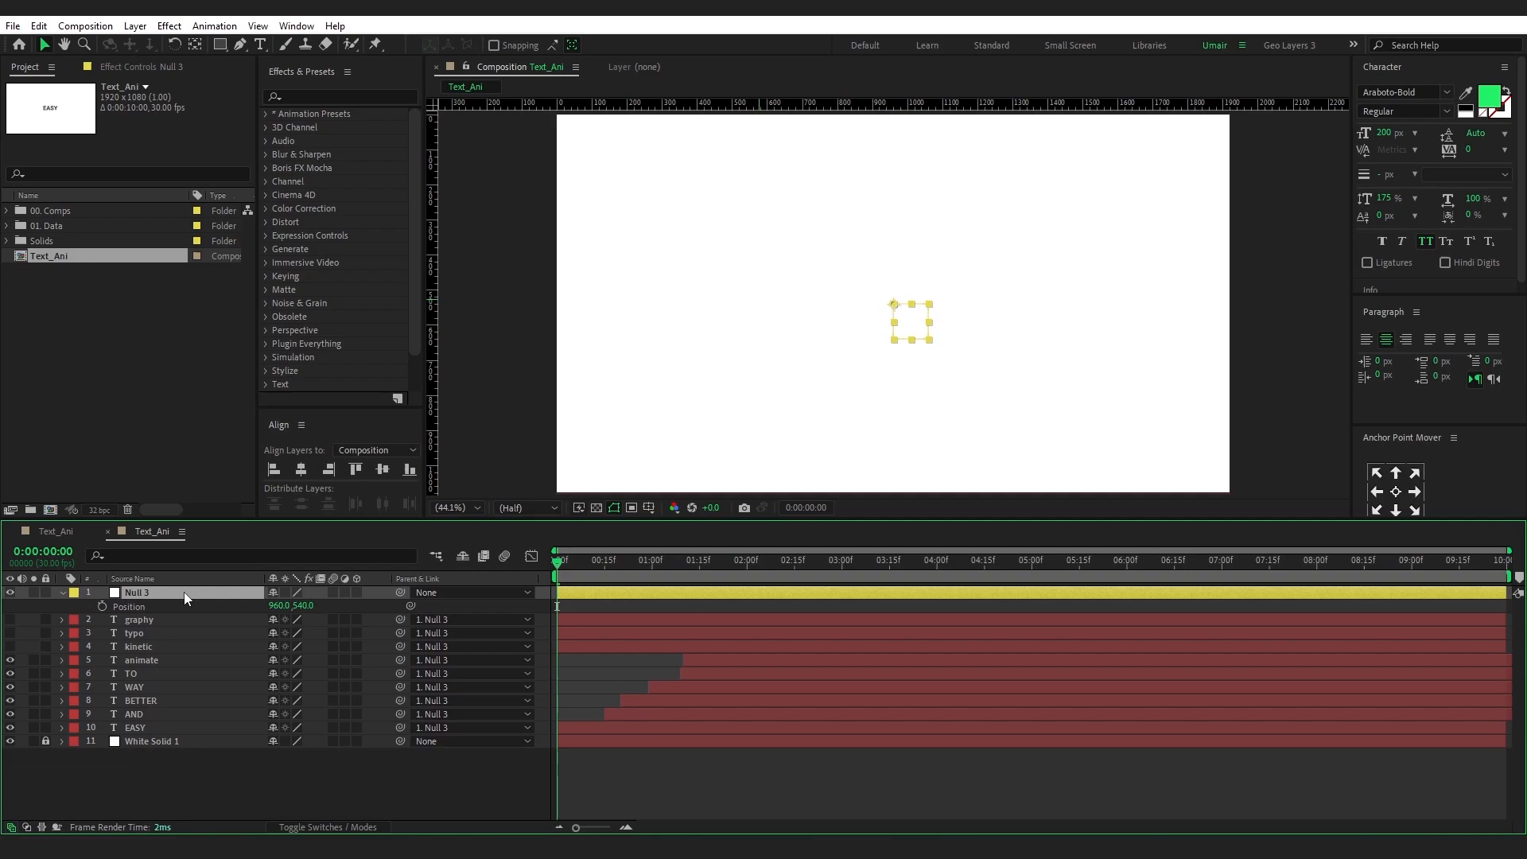
pyautogui.hotkey('shift', 's')
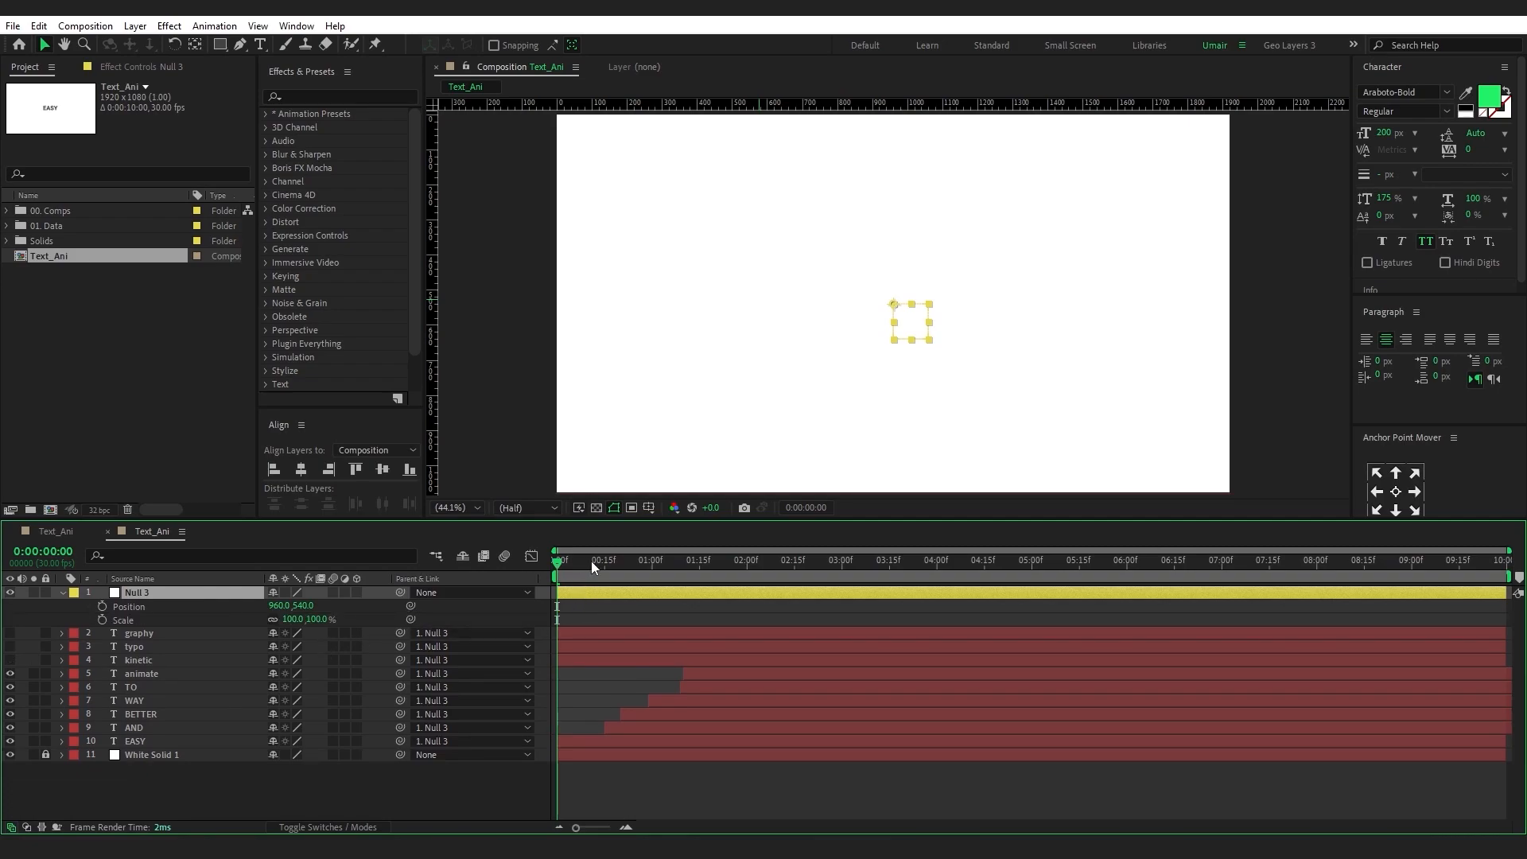
pyautogui.moveTo(579, 563); pyautogui.dragTo(595, 563)
pyautogui.click(102, 606)
pyautogui.click(102, 619)
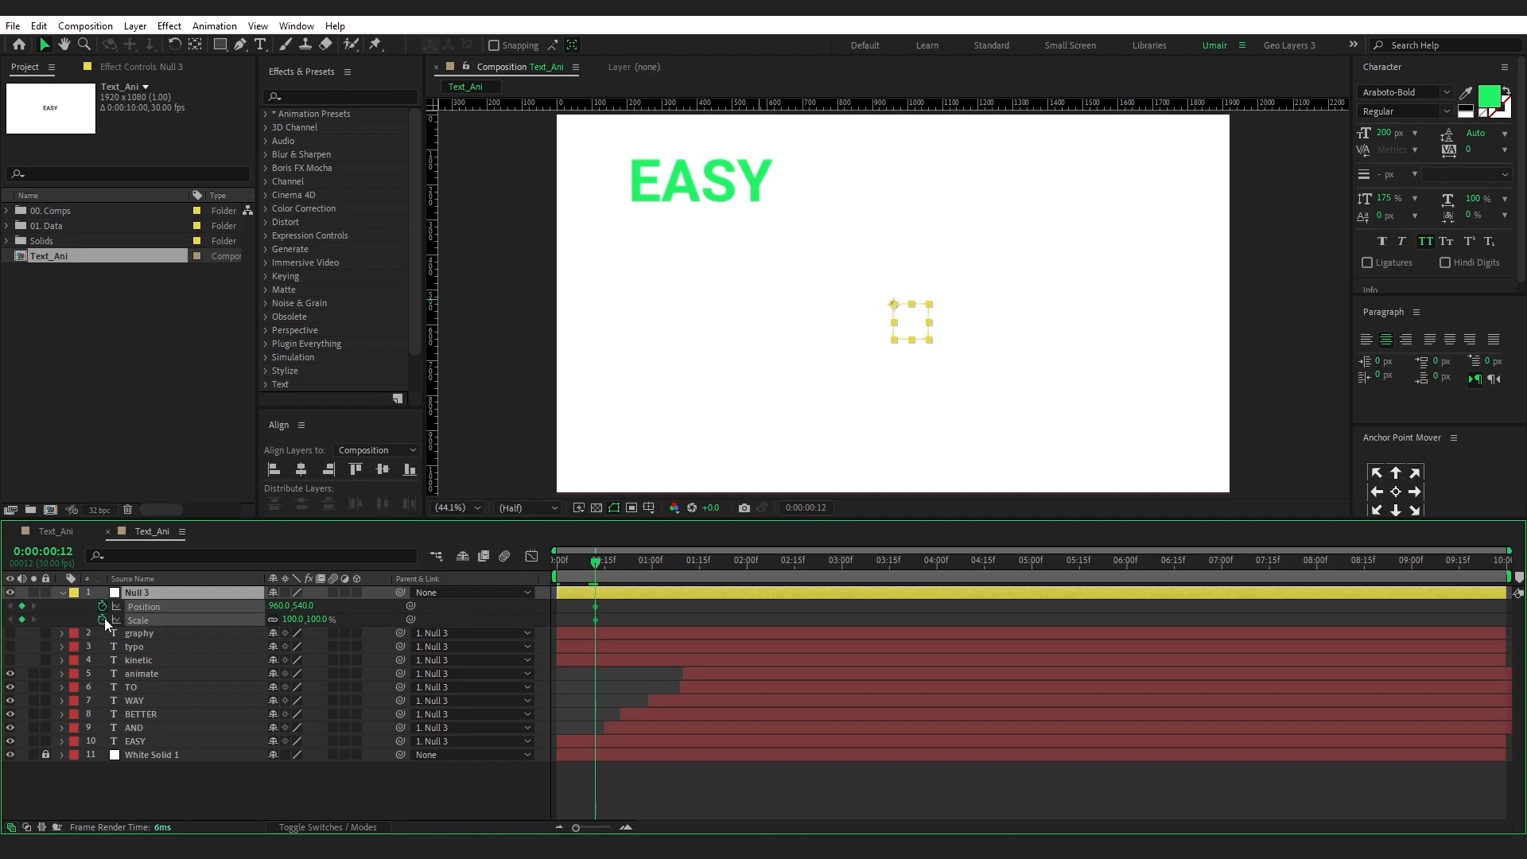
# Set the null's Position to 1520, 879 at 0:00:00:12 so EASY is centered in the frame
pyautogui.click(274, 606)
pyautogui.write('1520')
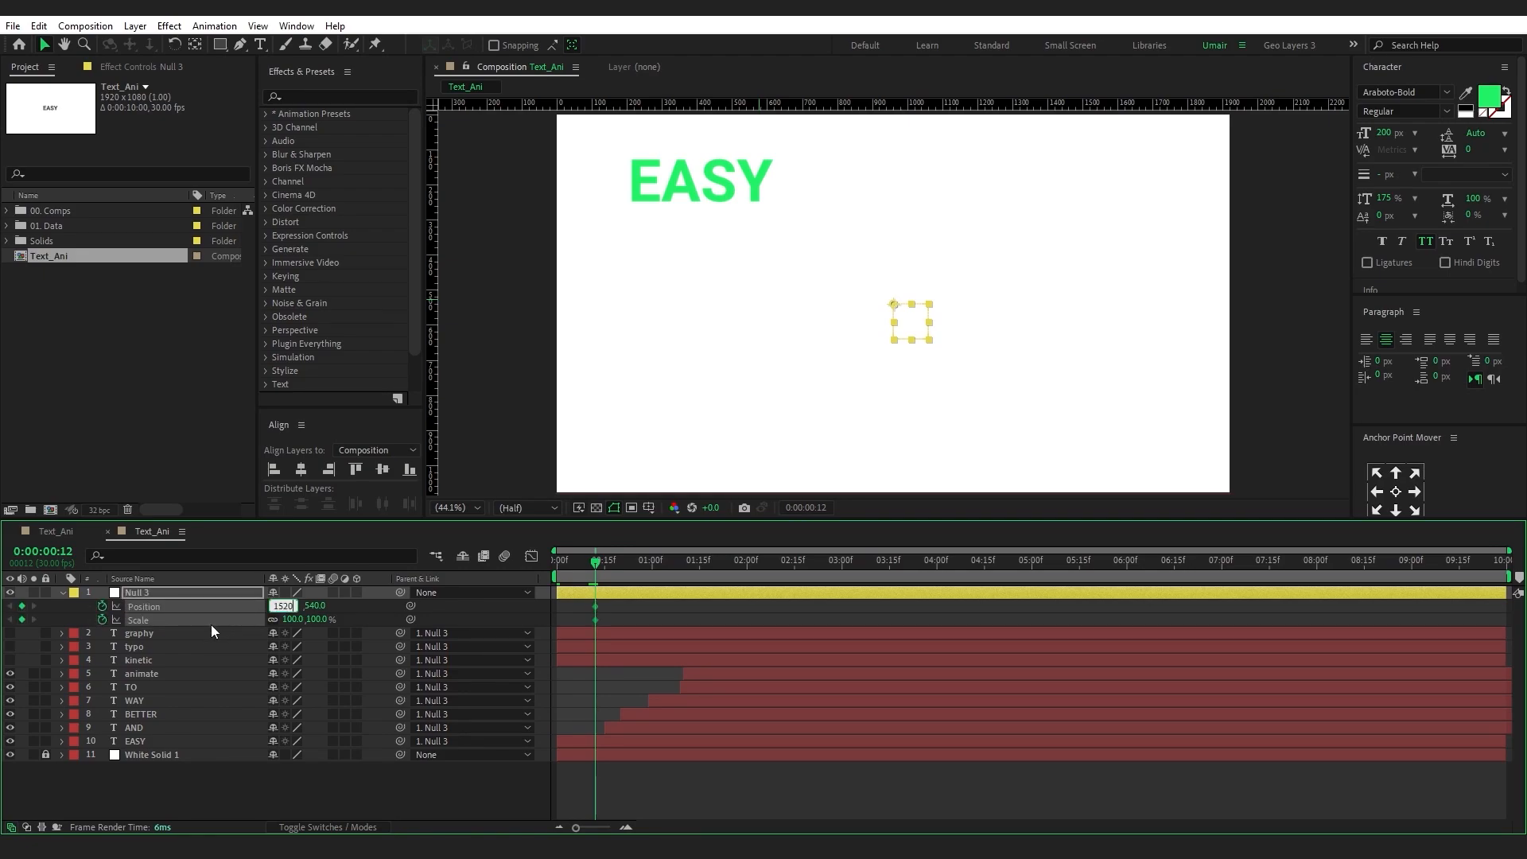
pyautogui.press('Tab')
pyautogui.write('897')
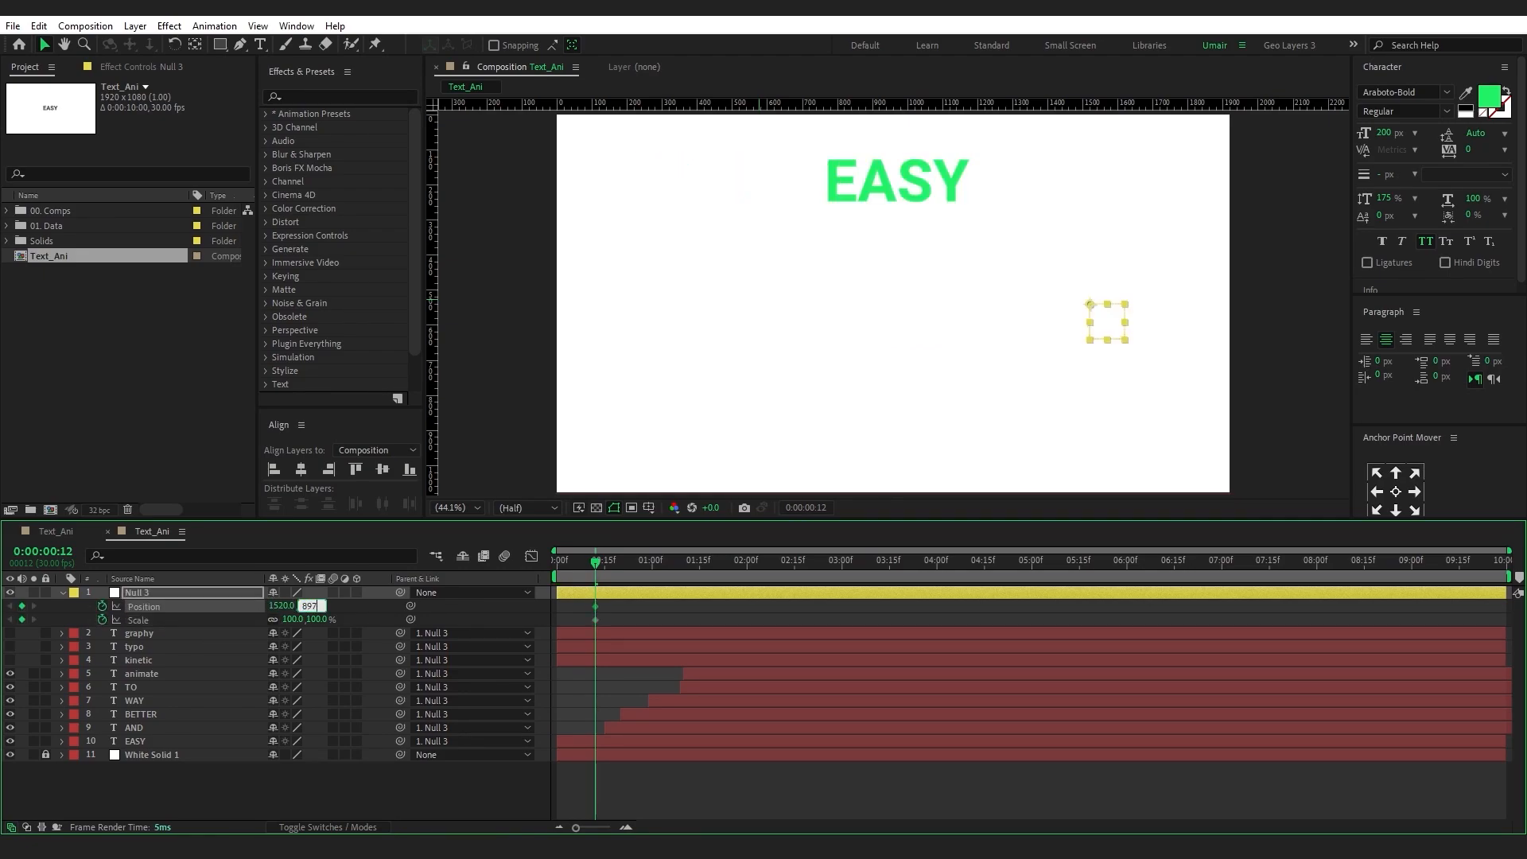
pyautogui.press('Return')
# Add matching Position and Scale keyframes for the null at 0:00:00:00, and move the time to 0:00:00:14
pyautogui.moveTo(569, 568); pyautogui.dragTo(537, 574)
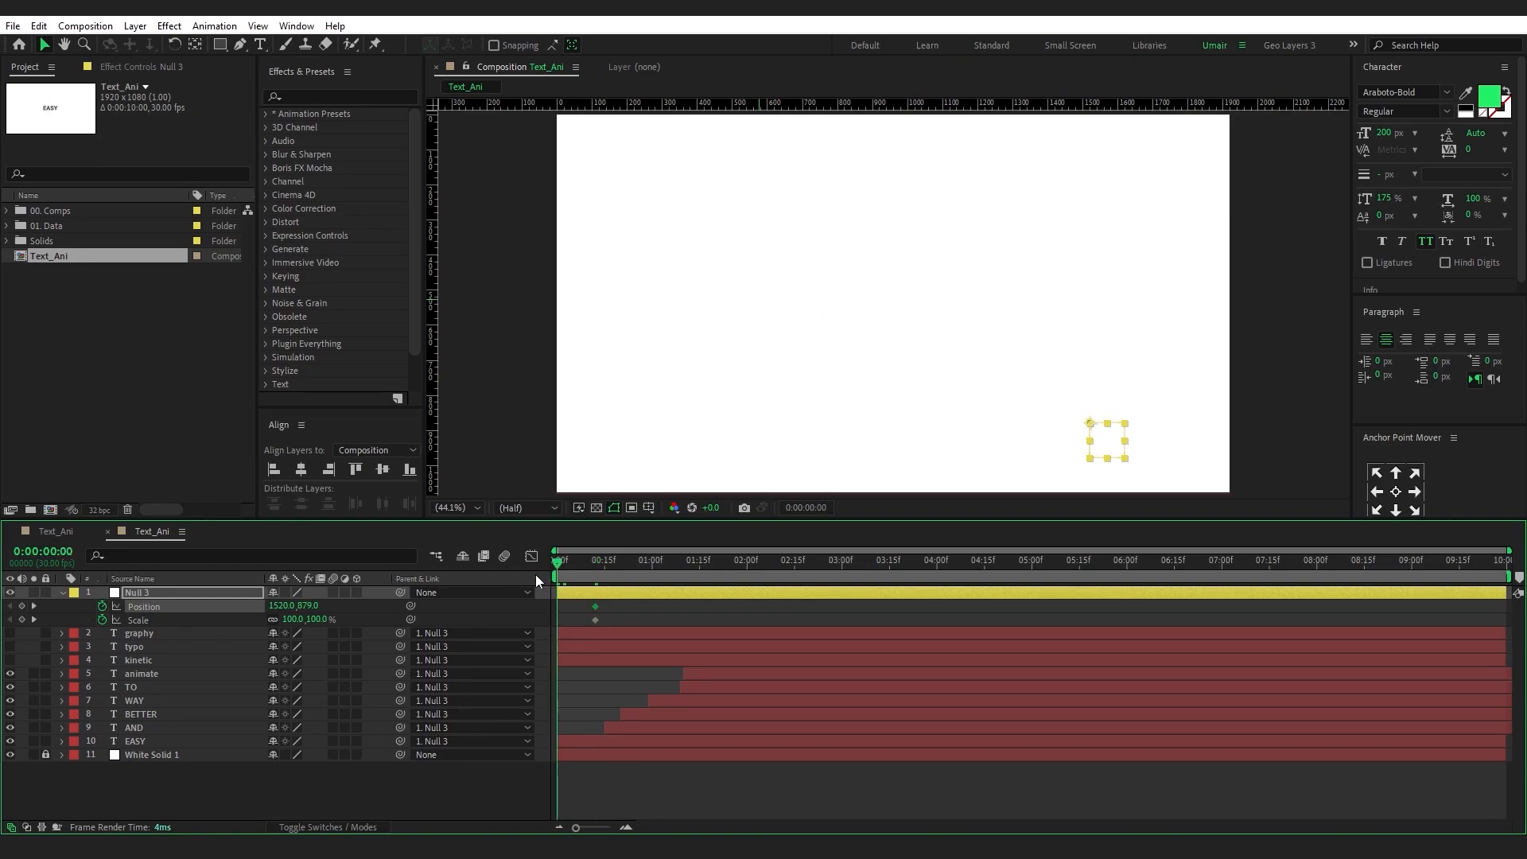
pyautogui.click(21, 606)
pyautogui.click(22, 619)
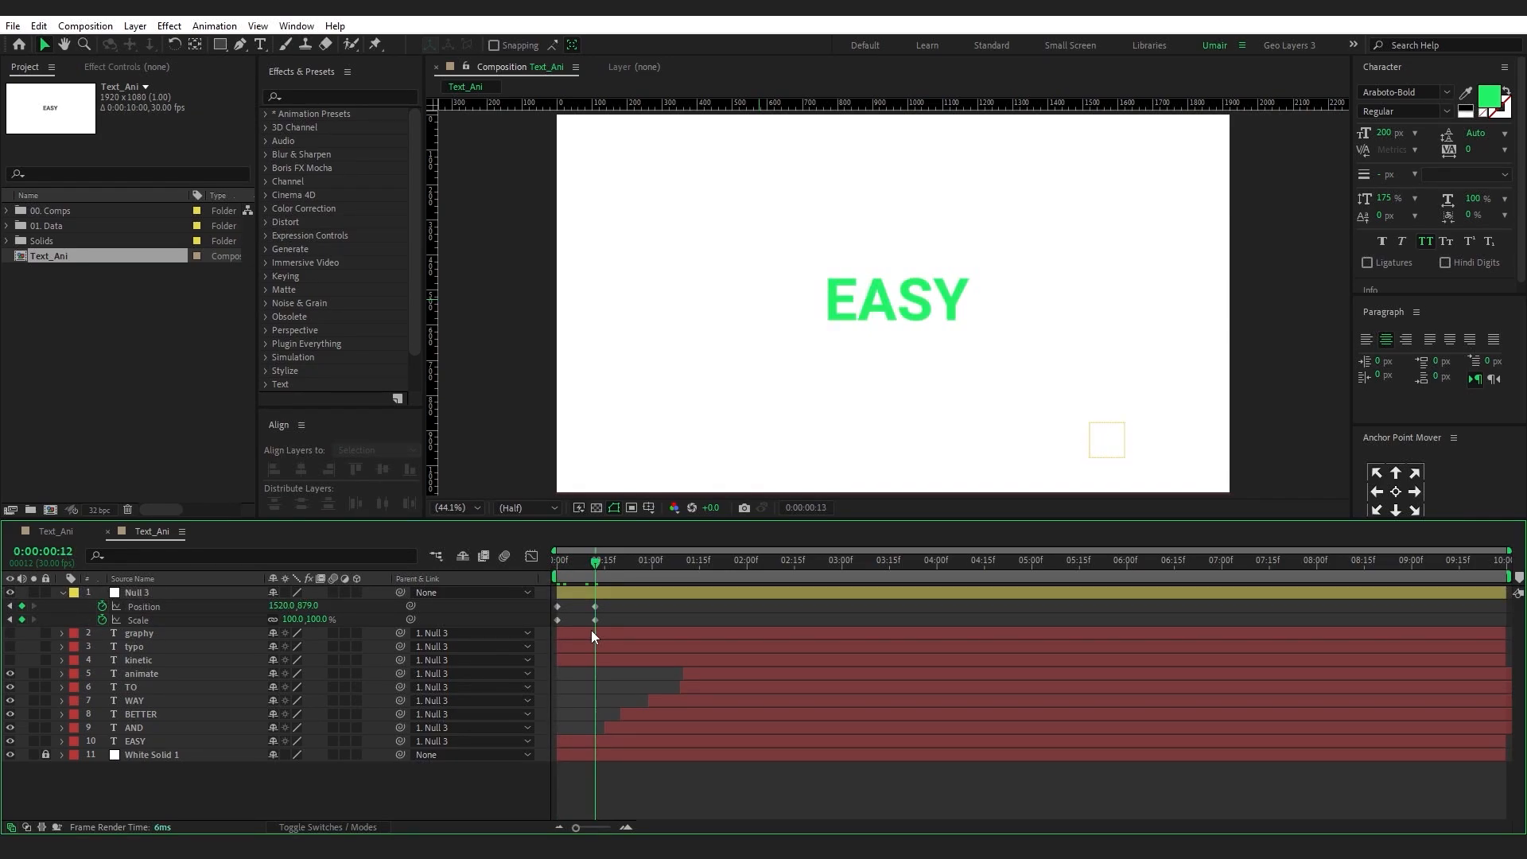
pyautogui.press('pagedown')
pyautogui.press('pagedown')
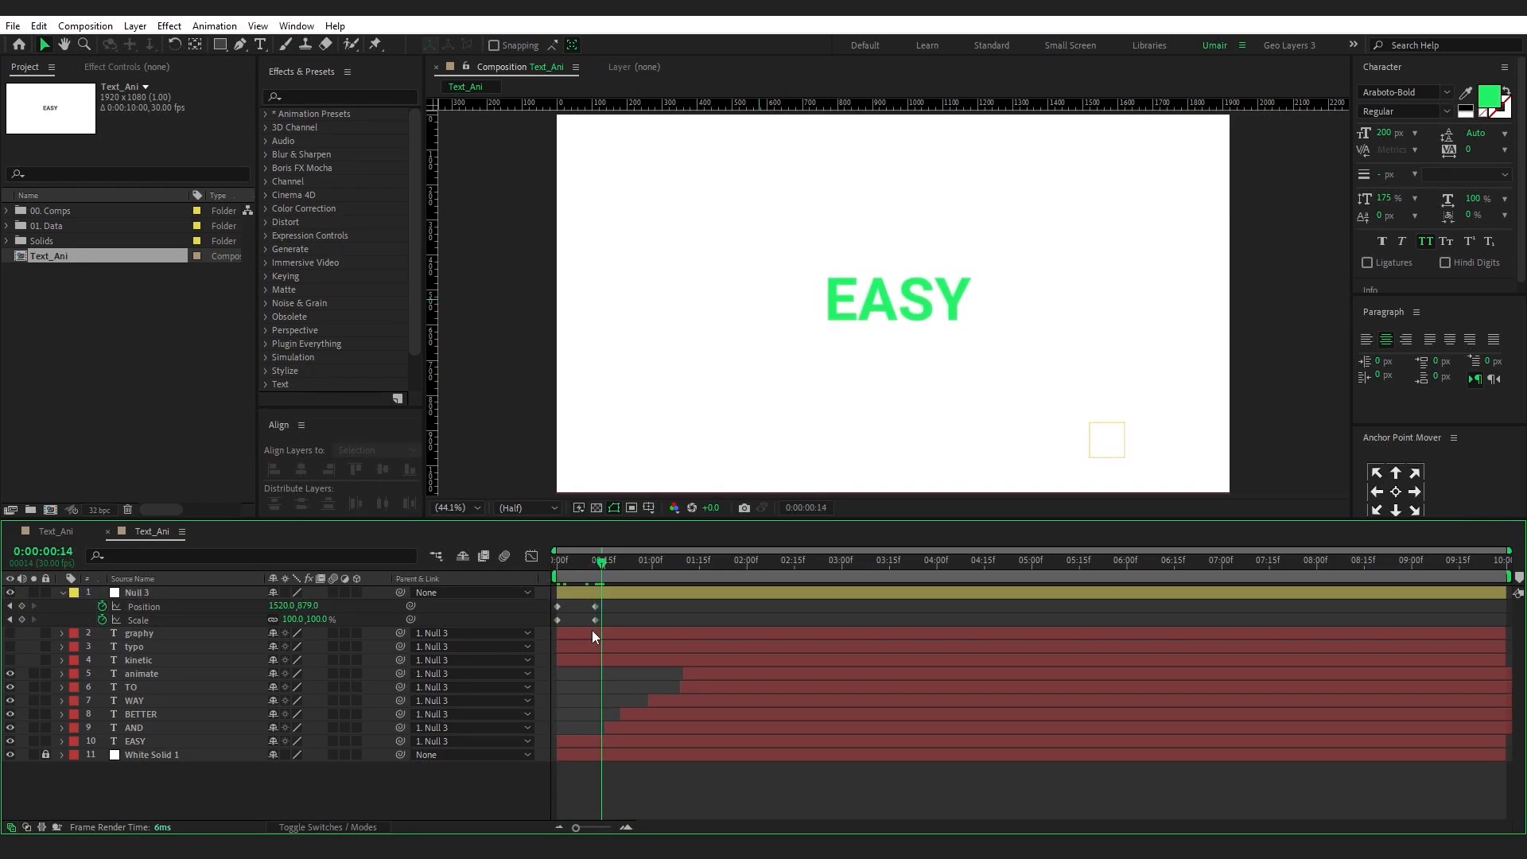
# Set the null's Position to 1381, 879 and add a Scale keyframe at 0:00:00:14
pyautogui.click(274, 606)
pyautogui.write('1381')
pyautogui.press('Return')
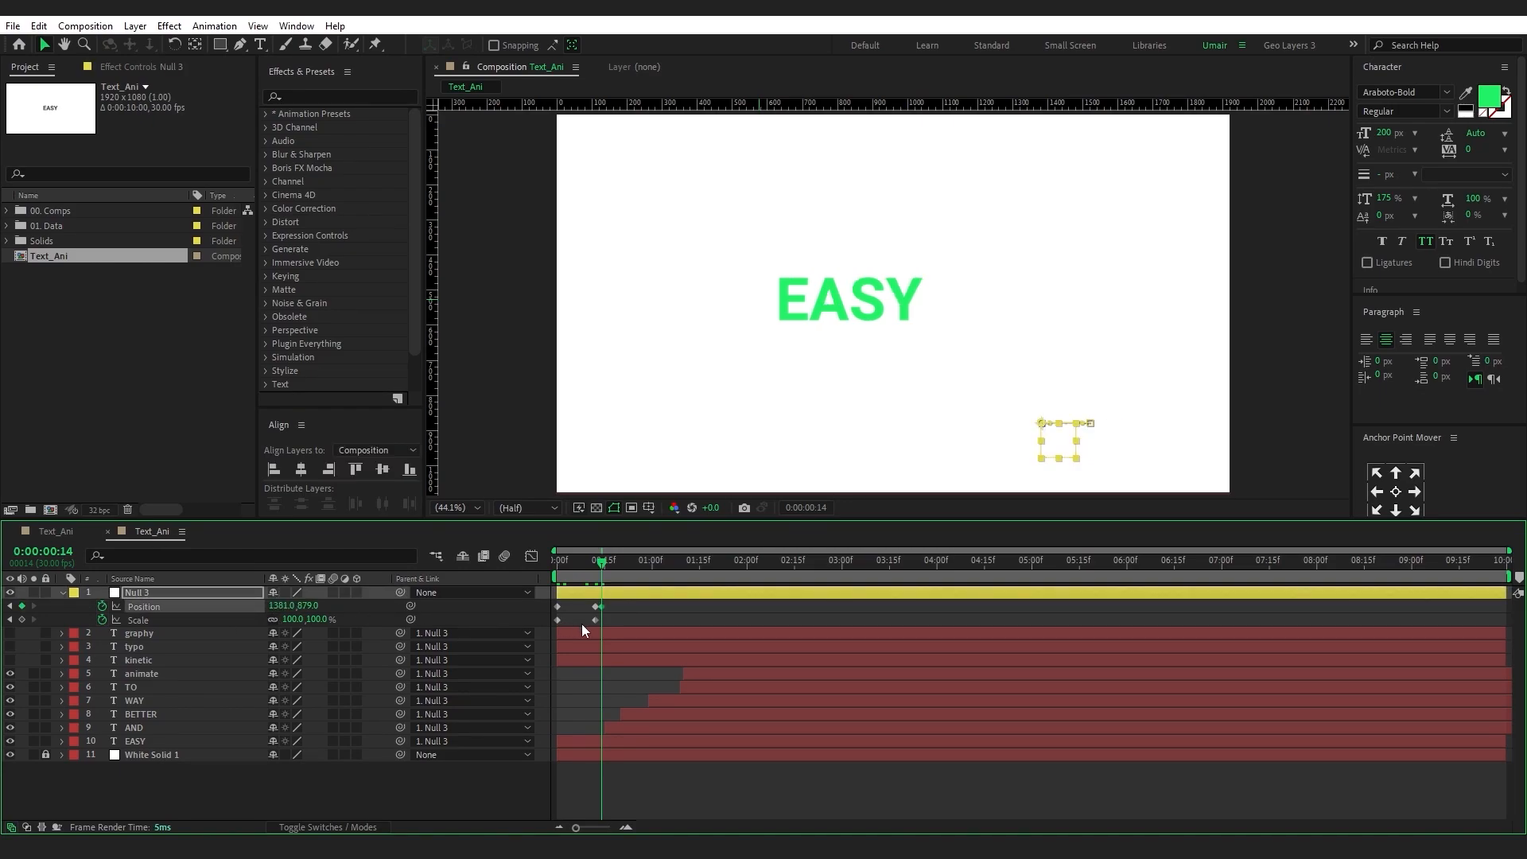
pyautogui.click(22, 619)
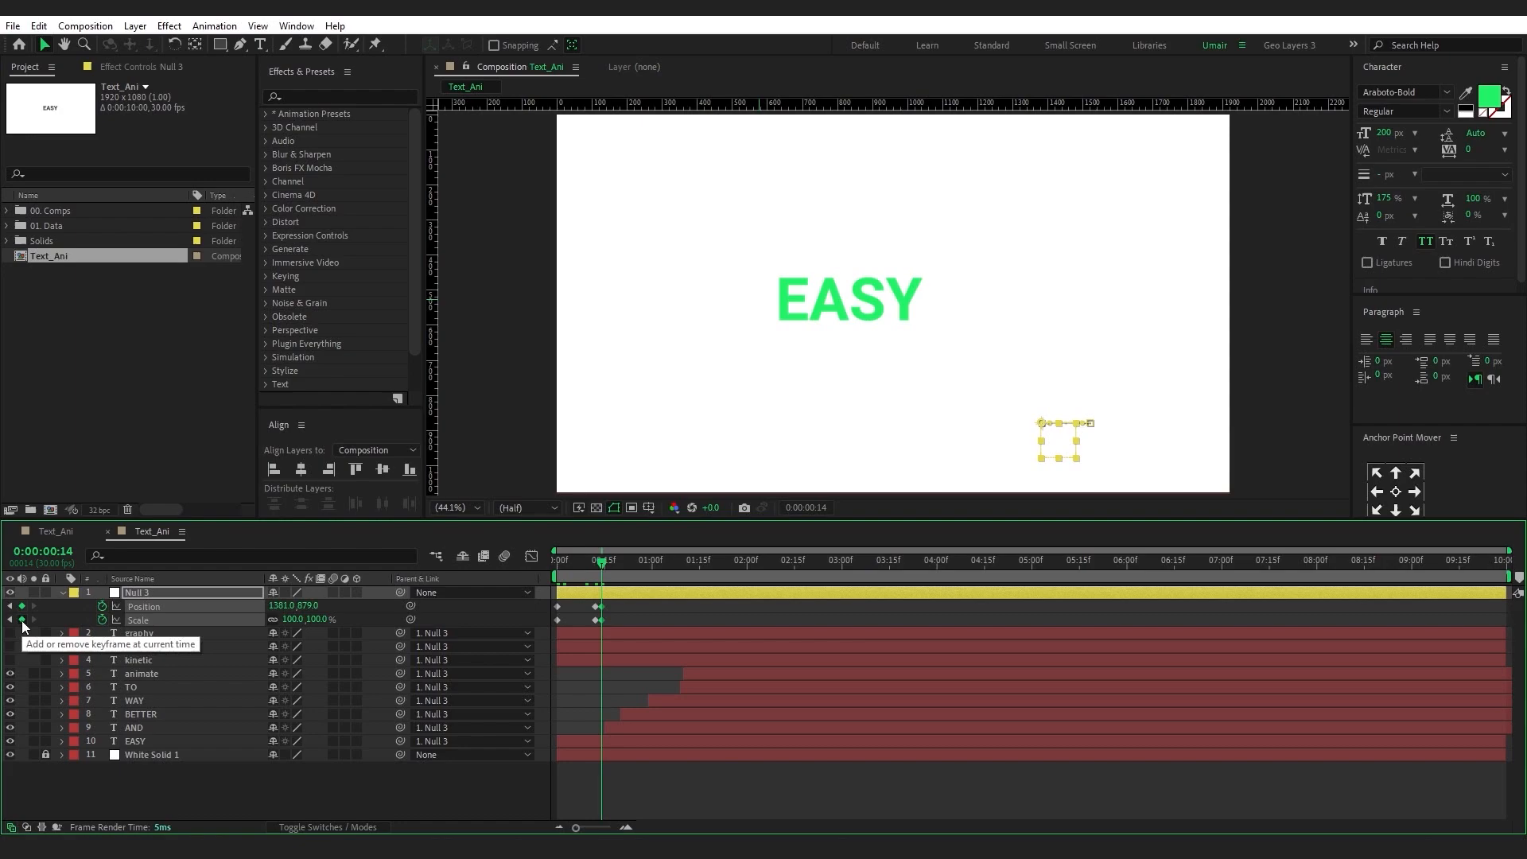
# Apply Easy Ease to all of the null's Position and Scale keyframes and show their curves in the Graph Editor
pyautogui.moveTo(627, 608); pyautogui.dragTo(509, 633)
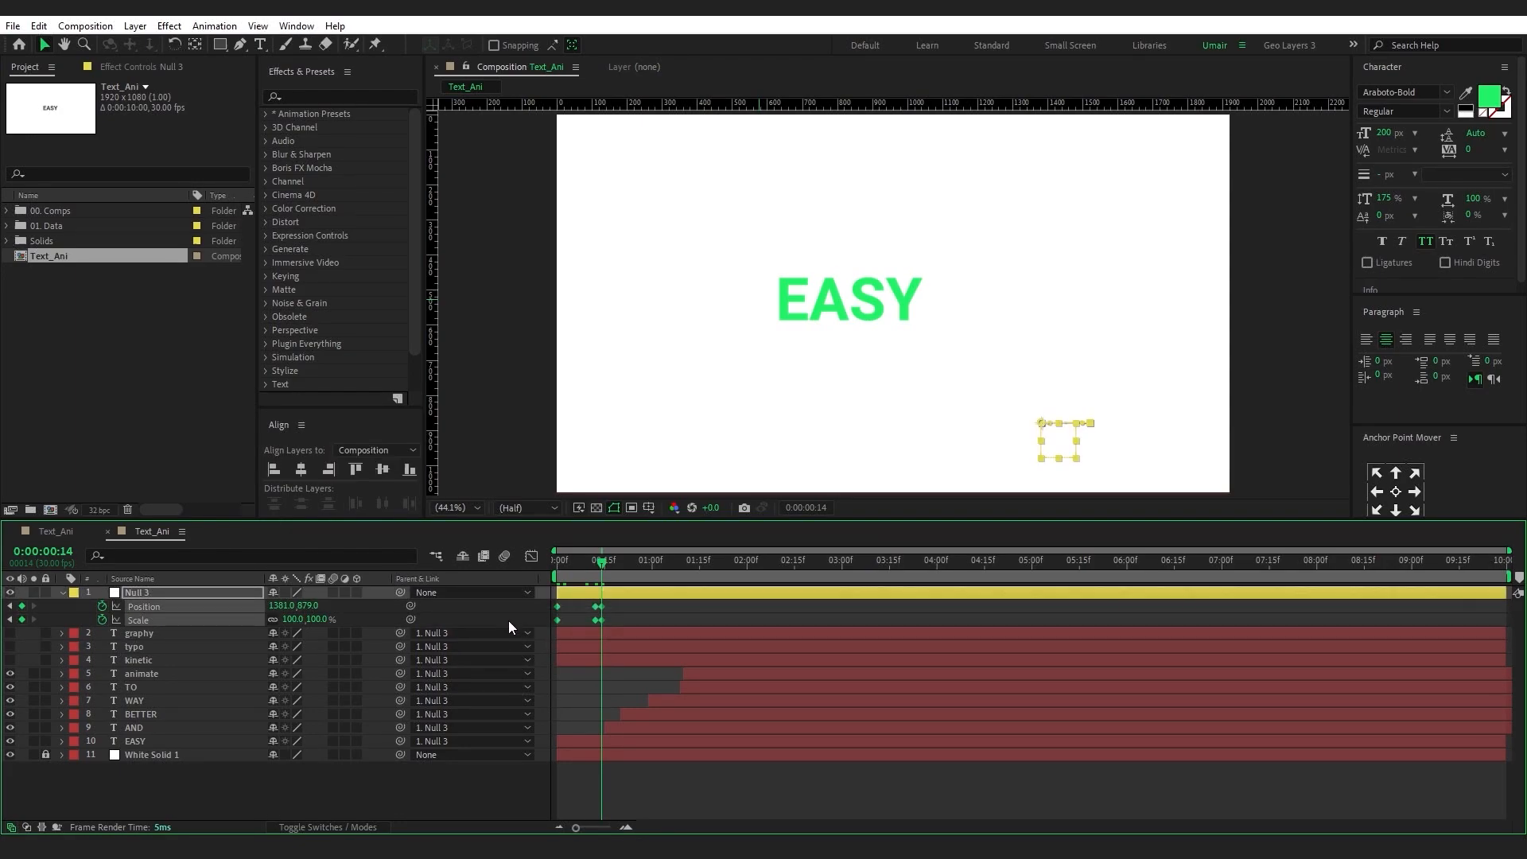
pyautogui.press('F9')
pyautogui.click(531, 556)
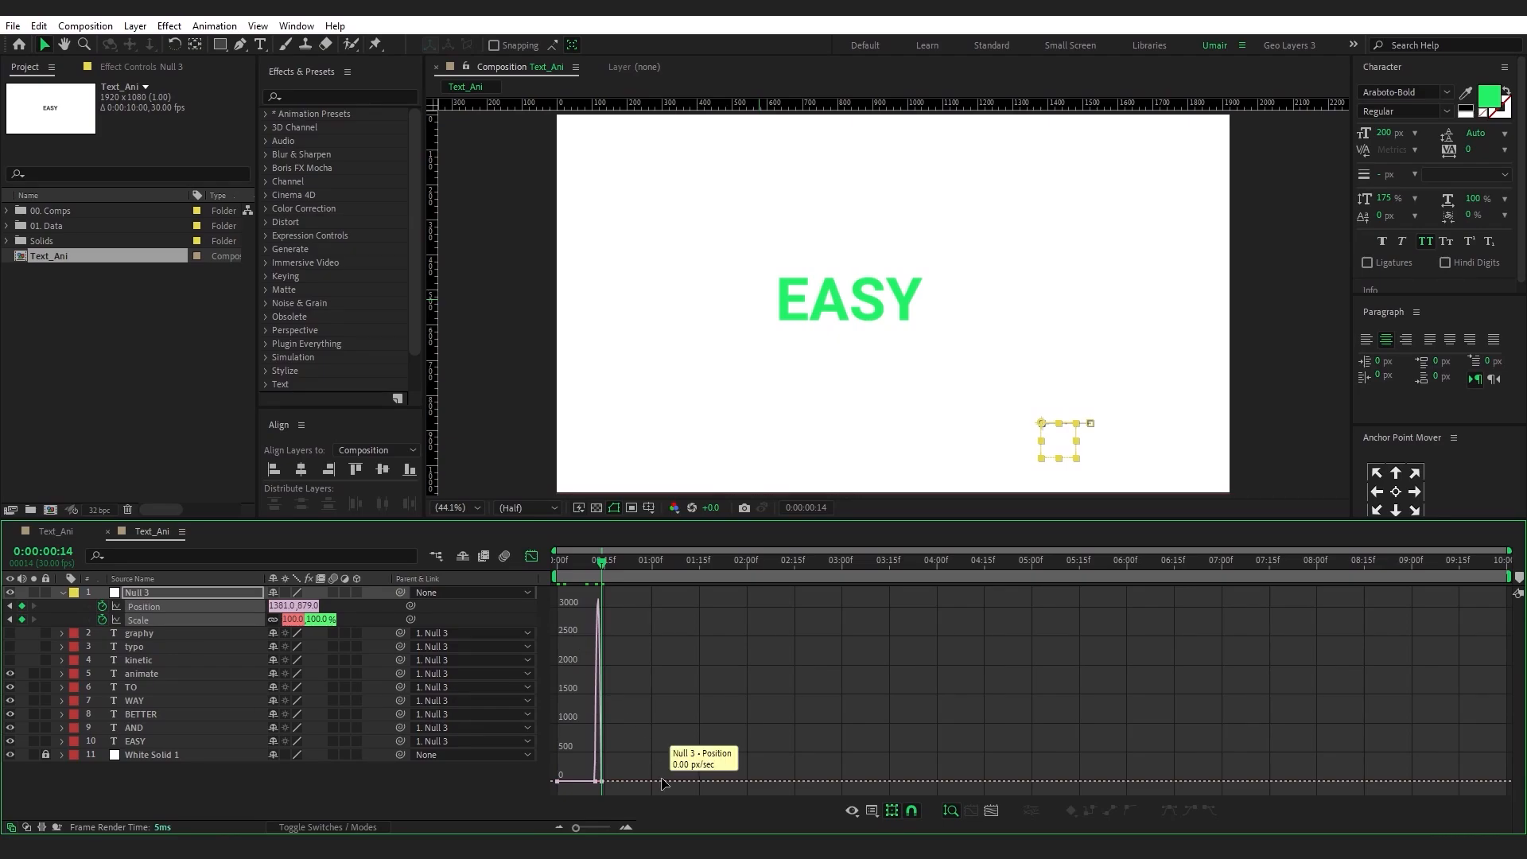
# Lengthen the incoming ease of the null's 0:00:00:14 keyframes so the speed peaks shortly after 0:00:00:12, and leave the Graph Editor
pyautogui.press('=')
pyautogui.press('=')
pyautogui.press('=')
pyautogui.moveTo(692, 827); pyautogui.dragTo(623, 828)
pyautogui.click(626, 827)
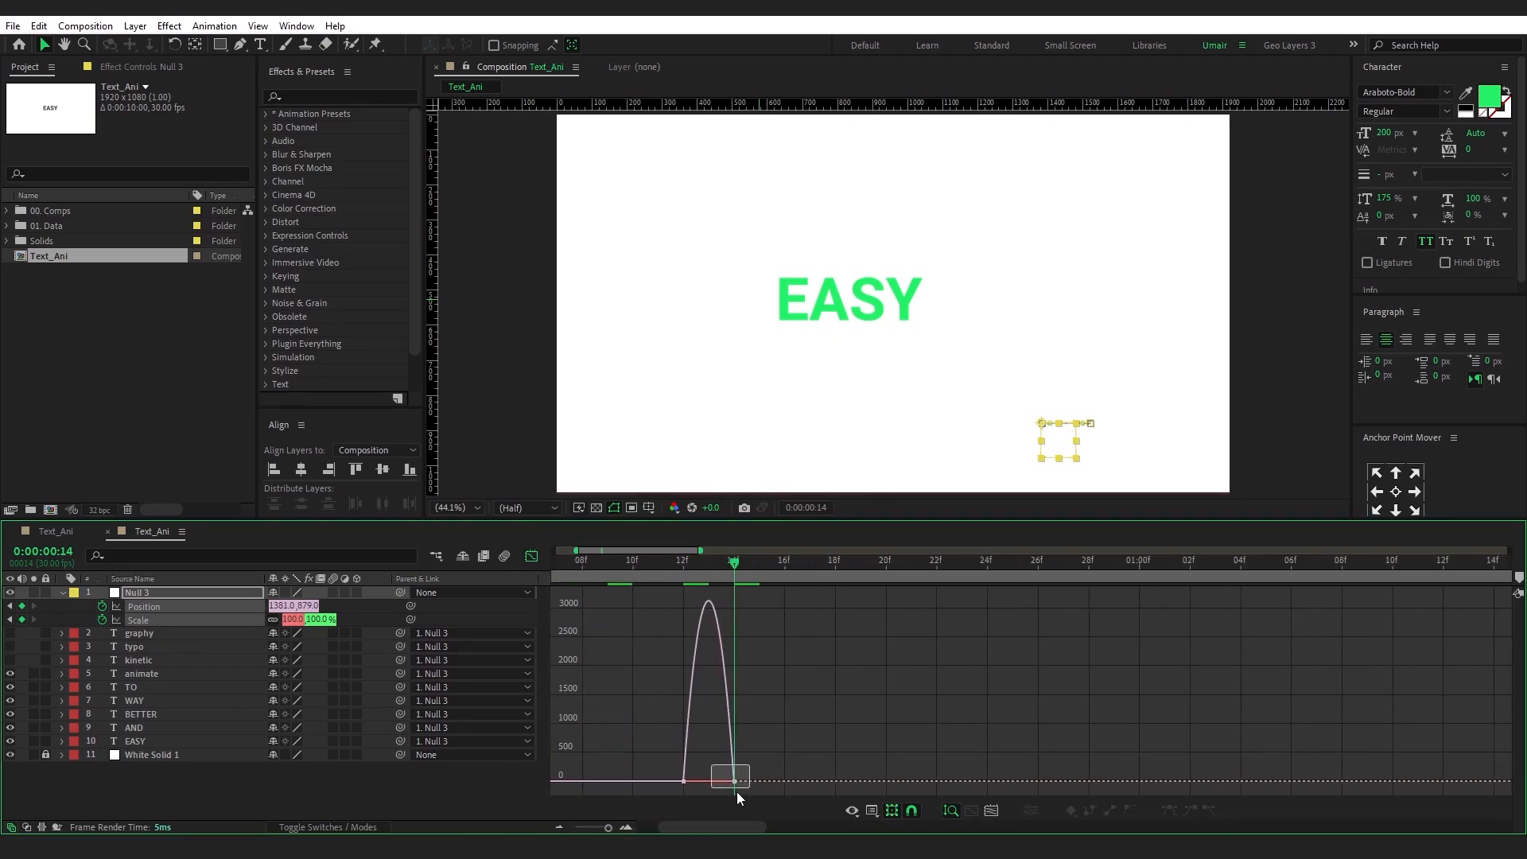
pyautogui.moveTo(736, 792); pyautogui.dragTo(737, 792)
pyautogui.scroll(2, 722, 789)
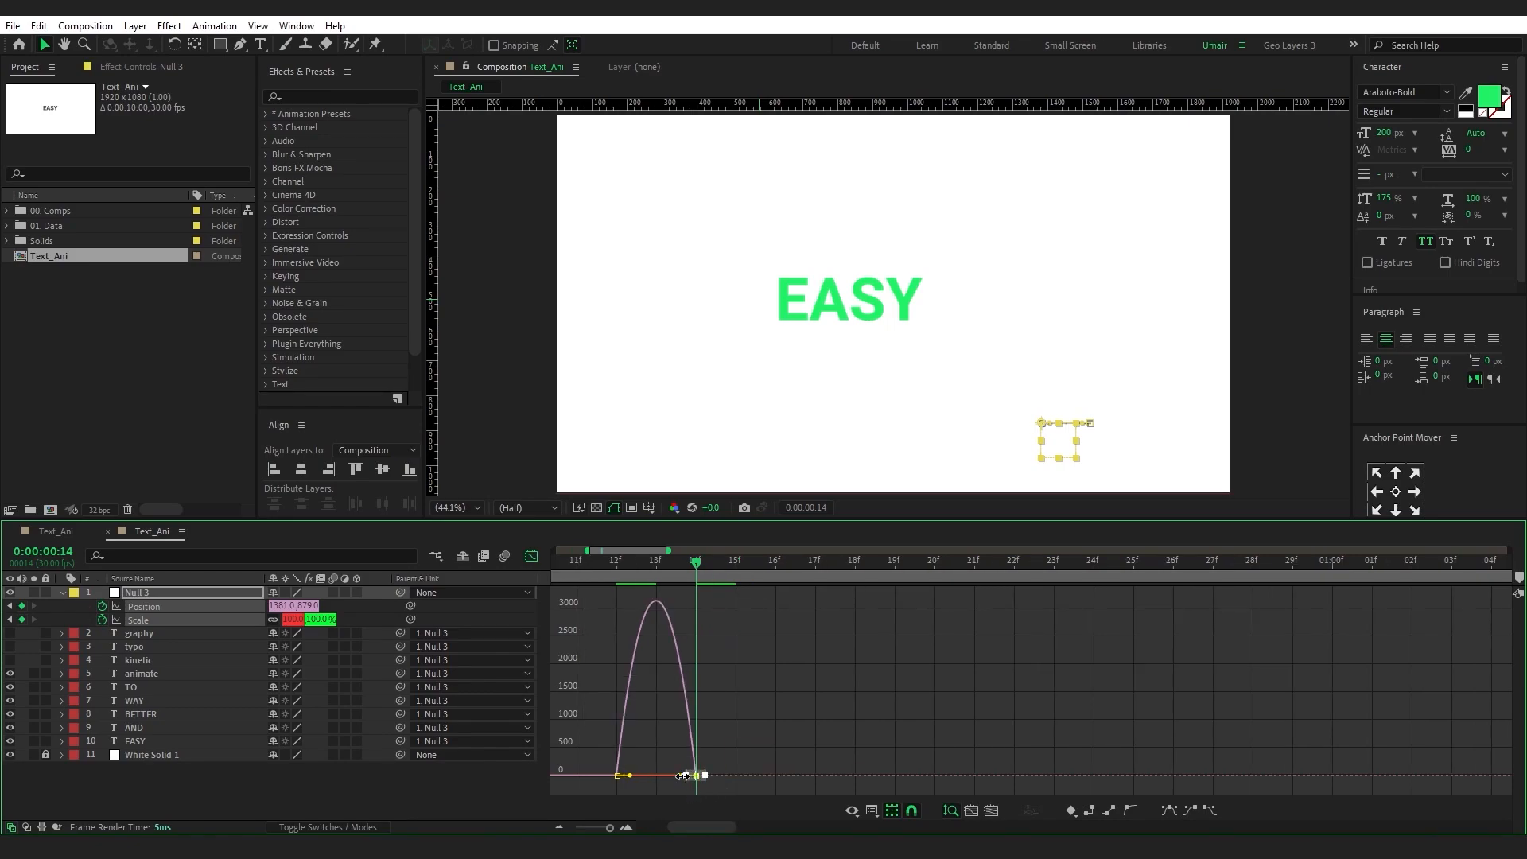
pyautogui.moveTo(679, 827); pyautogui.dragTo(635, 829)
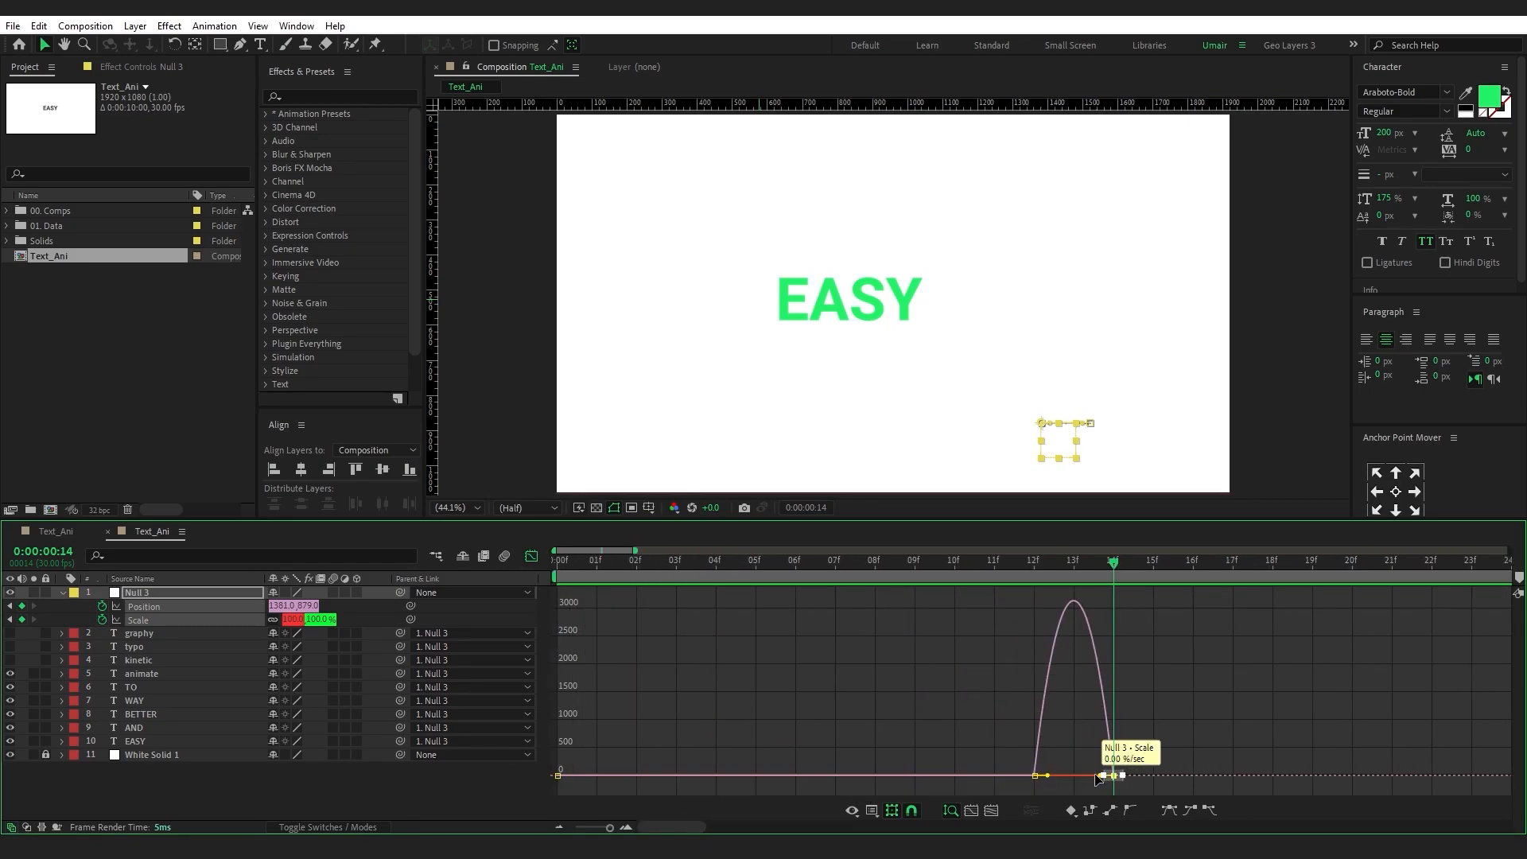
pyautogui.moveTo(1102, 775); pyautogui.dragTo(1046, 781)
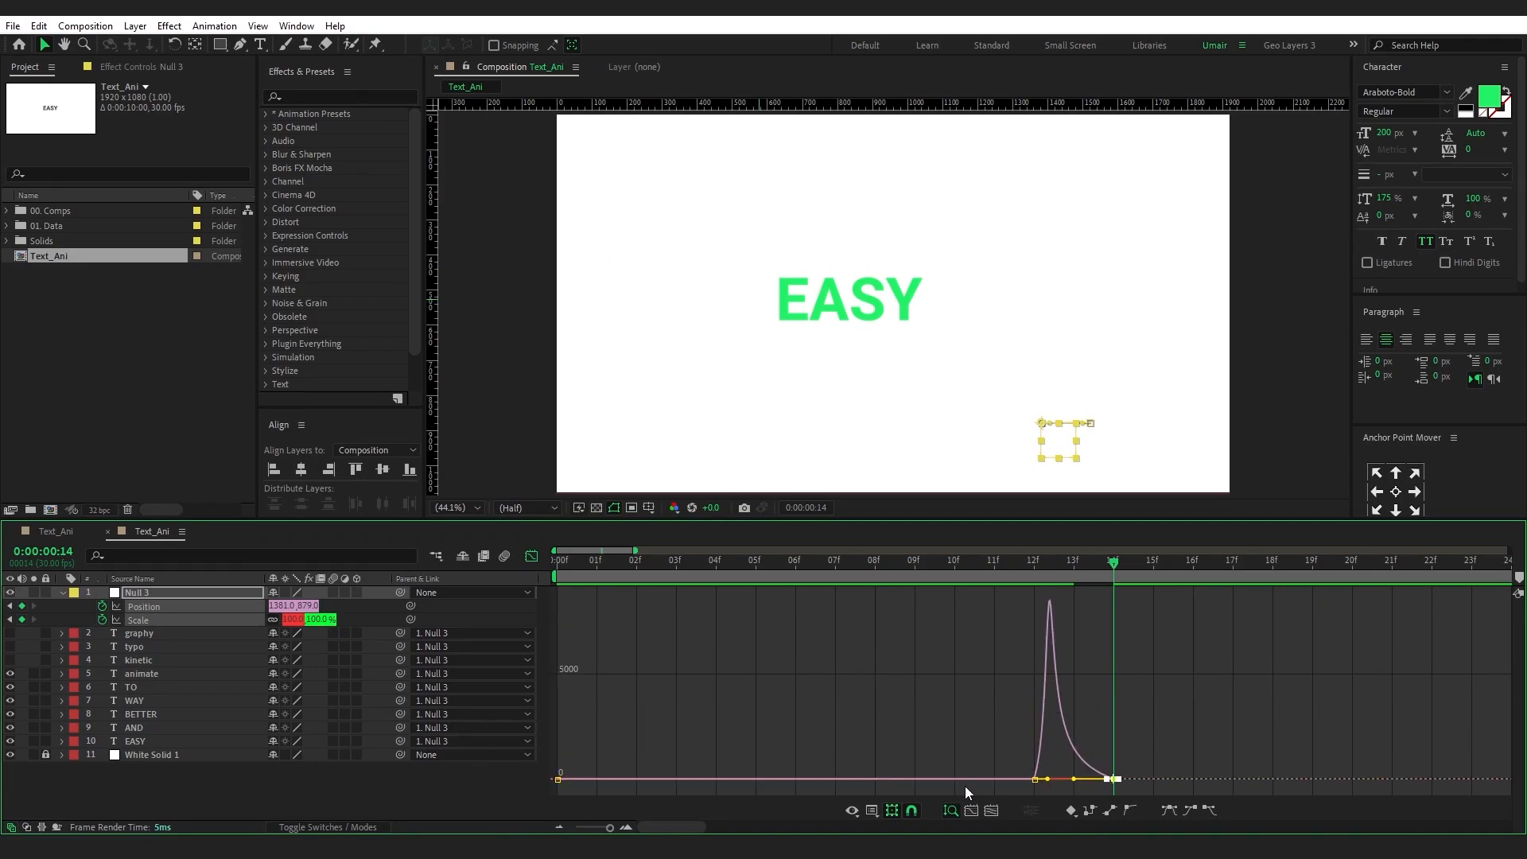
pyautogui.click(530, 556)
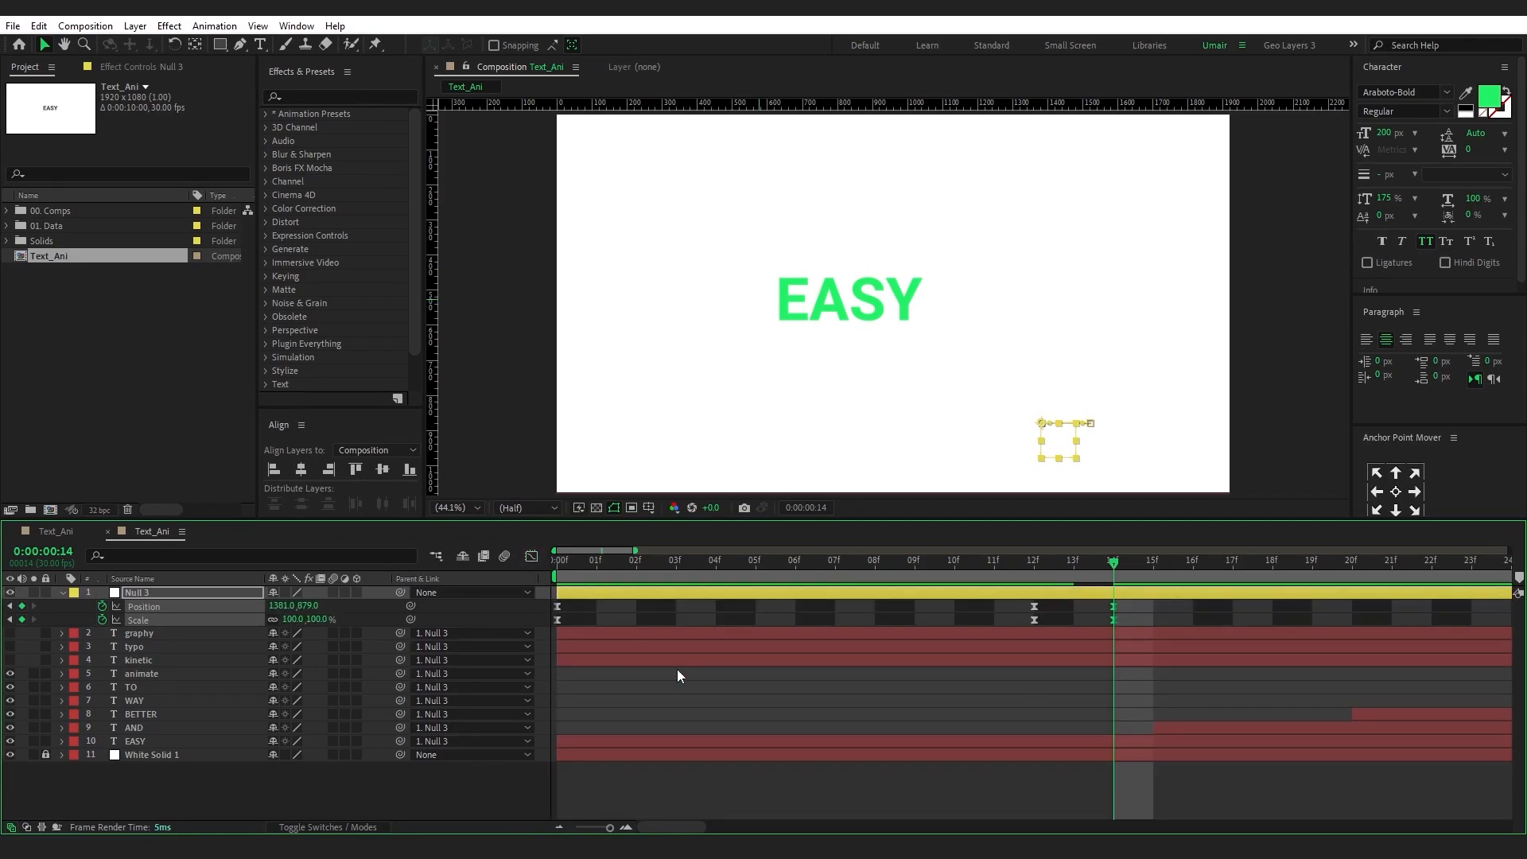
# Copy the null's Position and Scale keyframes from 0:00:00:14 and paste them at 0:00:00:17
pyautogui.press('-')
pyautogui.press('-')
pyautogui.press('-')
pyautogui.click(665, 606)
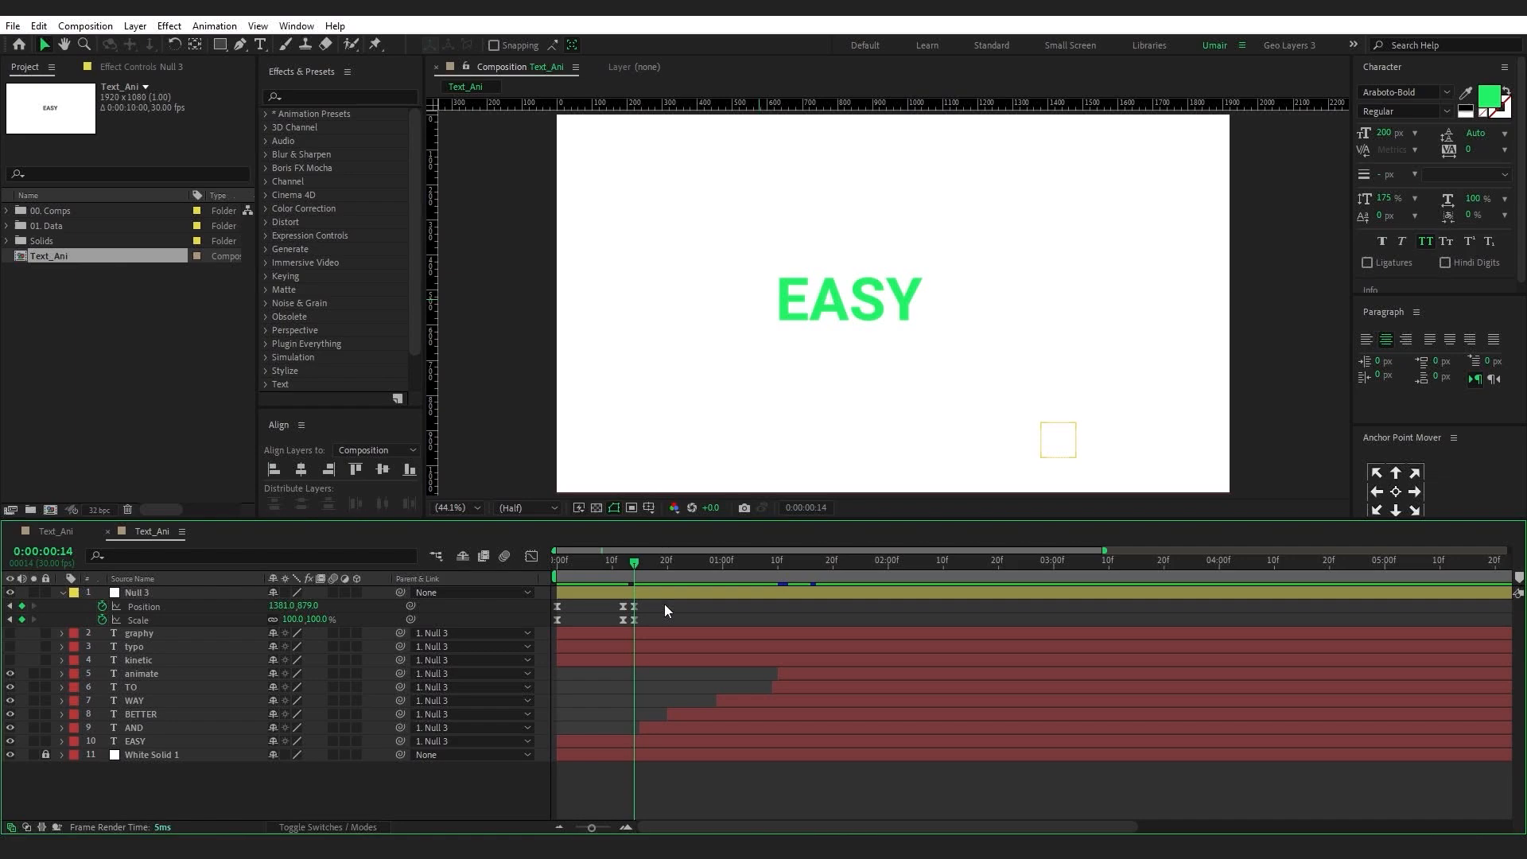
pyautogui.moveTo(654, 605); pyautogui.dragTo(633, 624)
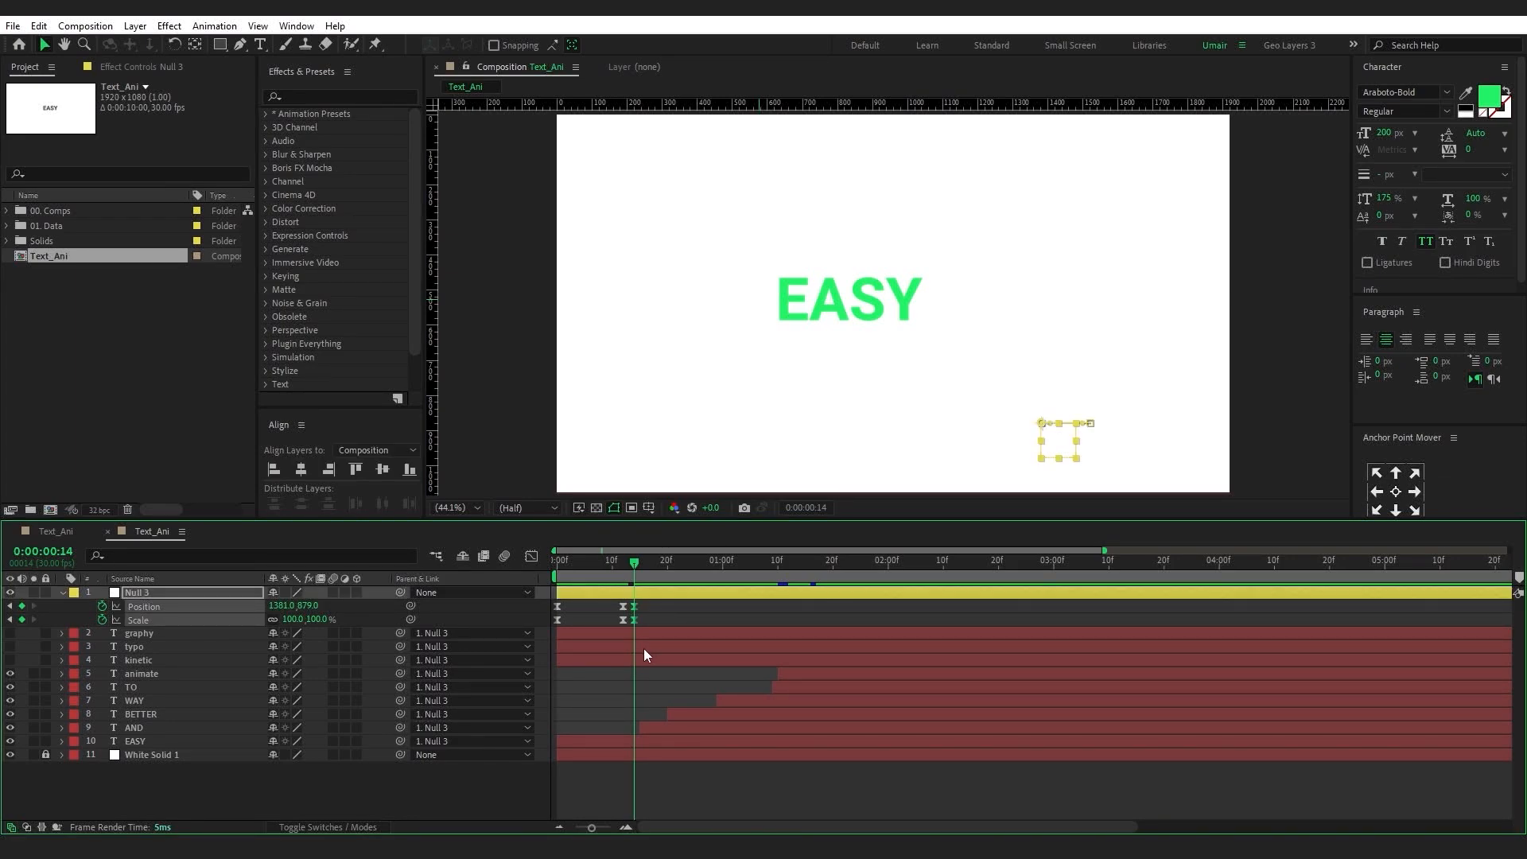
pyautogui.press('pagedown')
pyautogui.press('pagedown')
pyautogui.press('pagedown')
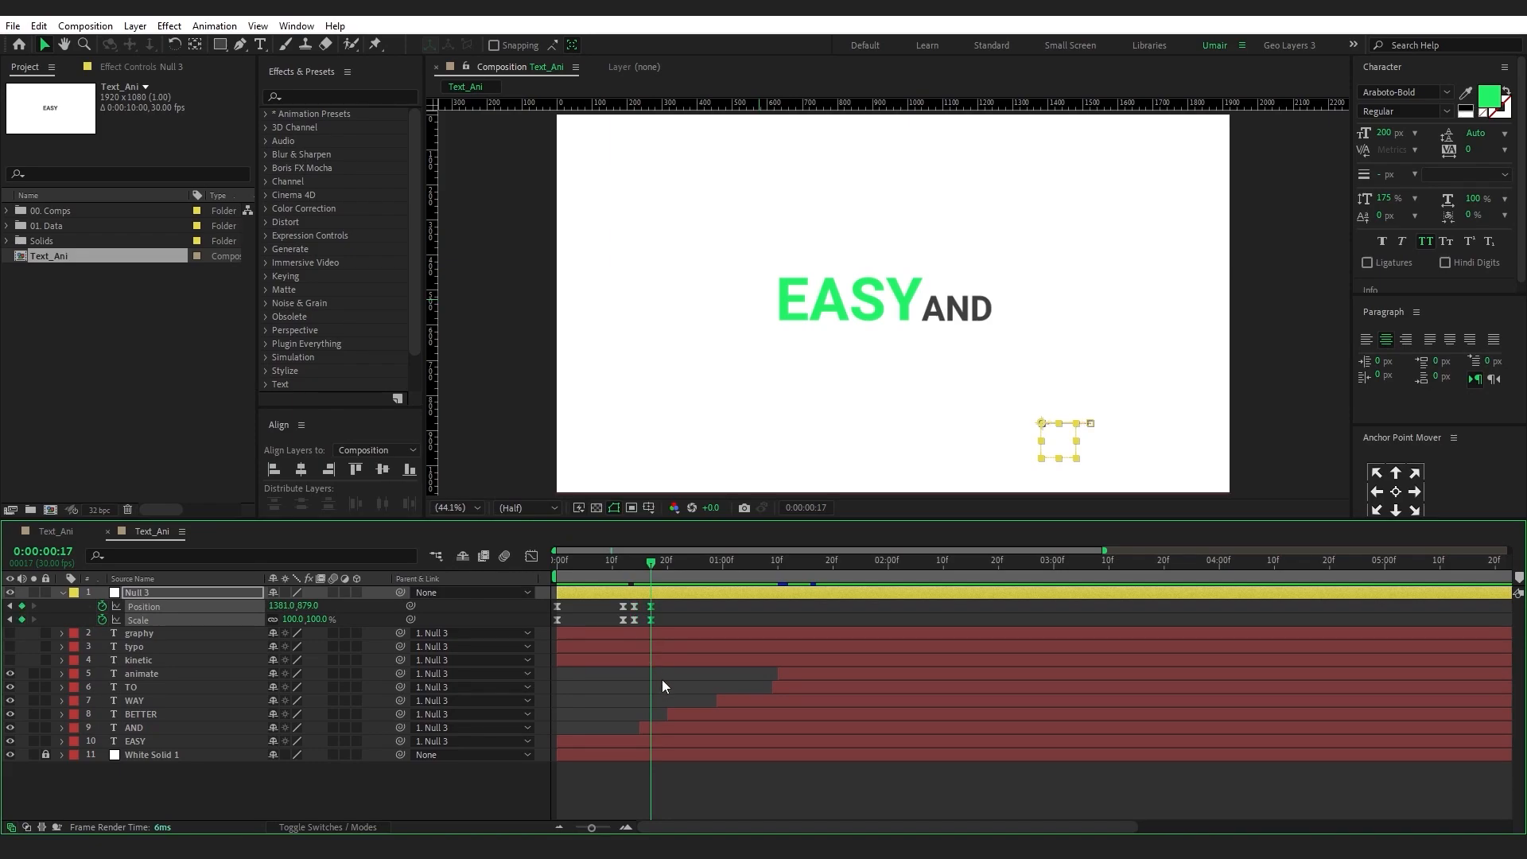
# Add Position and Scale keyframes to the null at 0:00:00:27 and set its Position there to 1381, 742
pyautogui.hotkey('shift', 'pagedown')
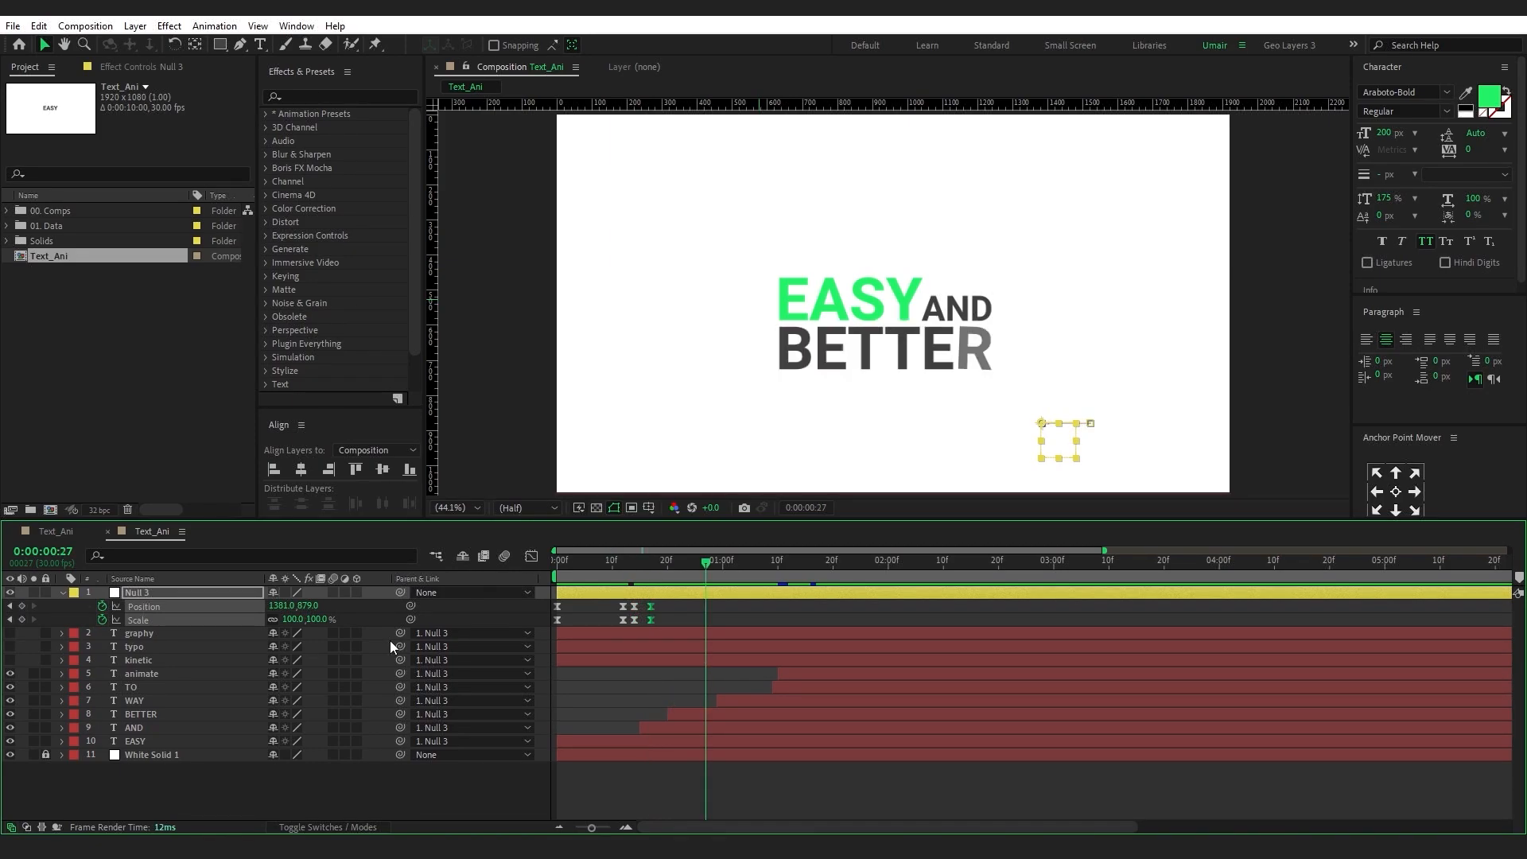
pyautogui.click(21, 606)
pyautogui.click(21, 619)
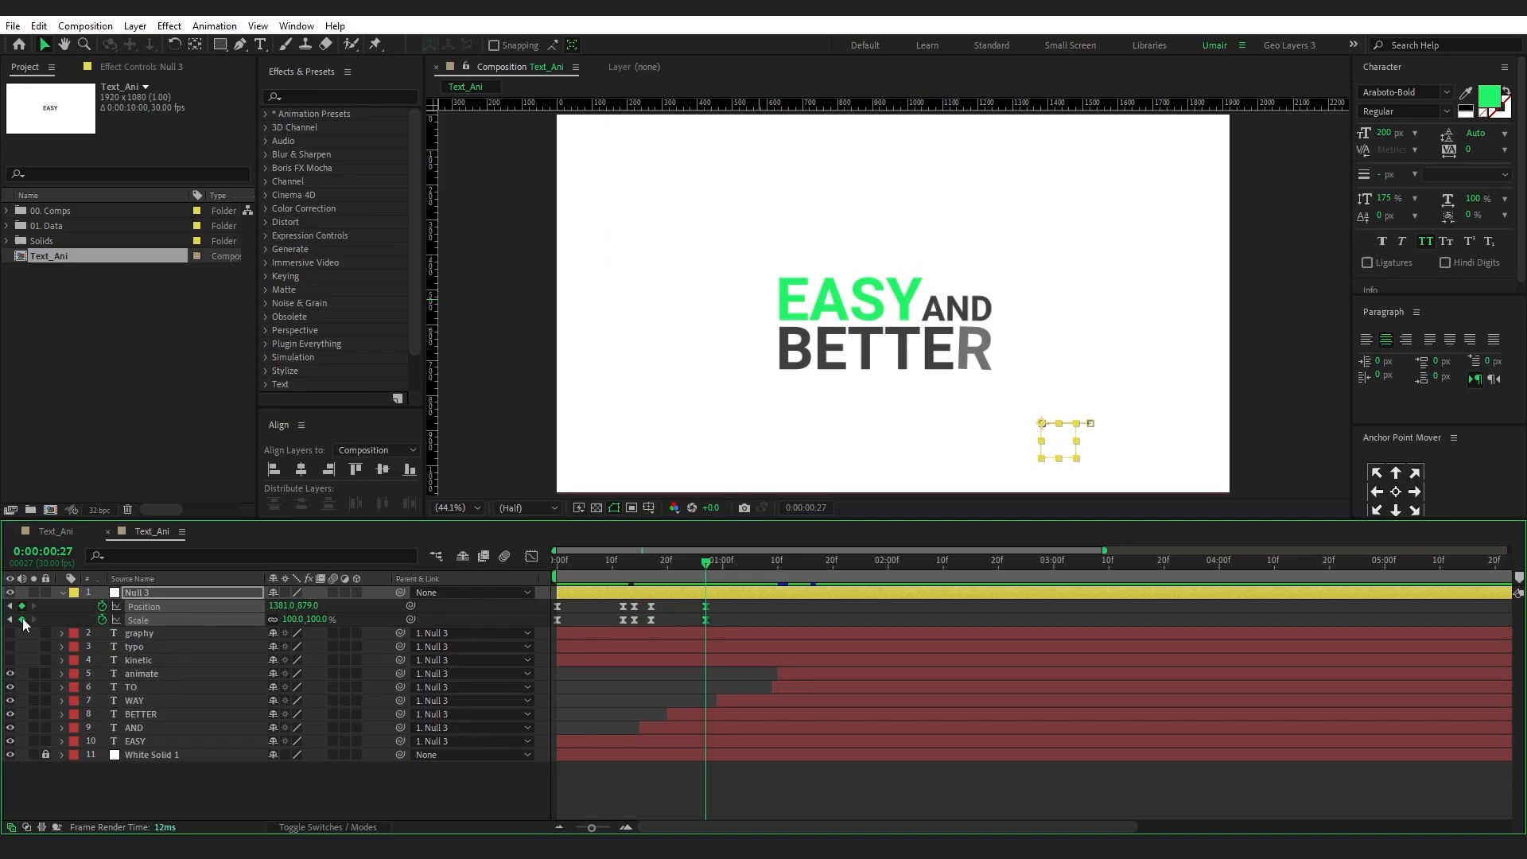
pyautogui.click(309, 606)
pyautogui.write('742')
pyautogui.press('Return')
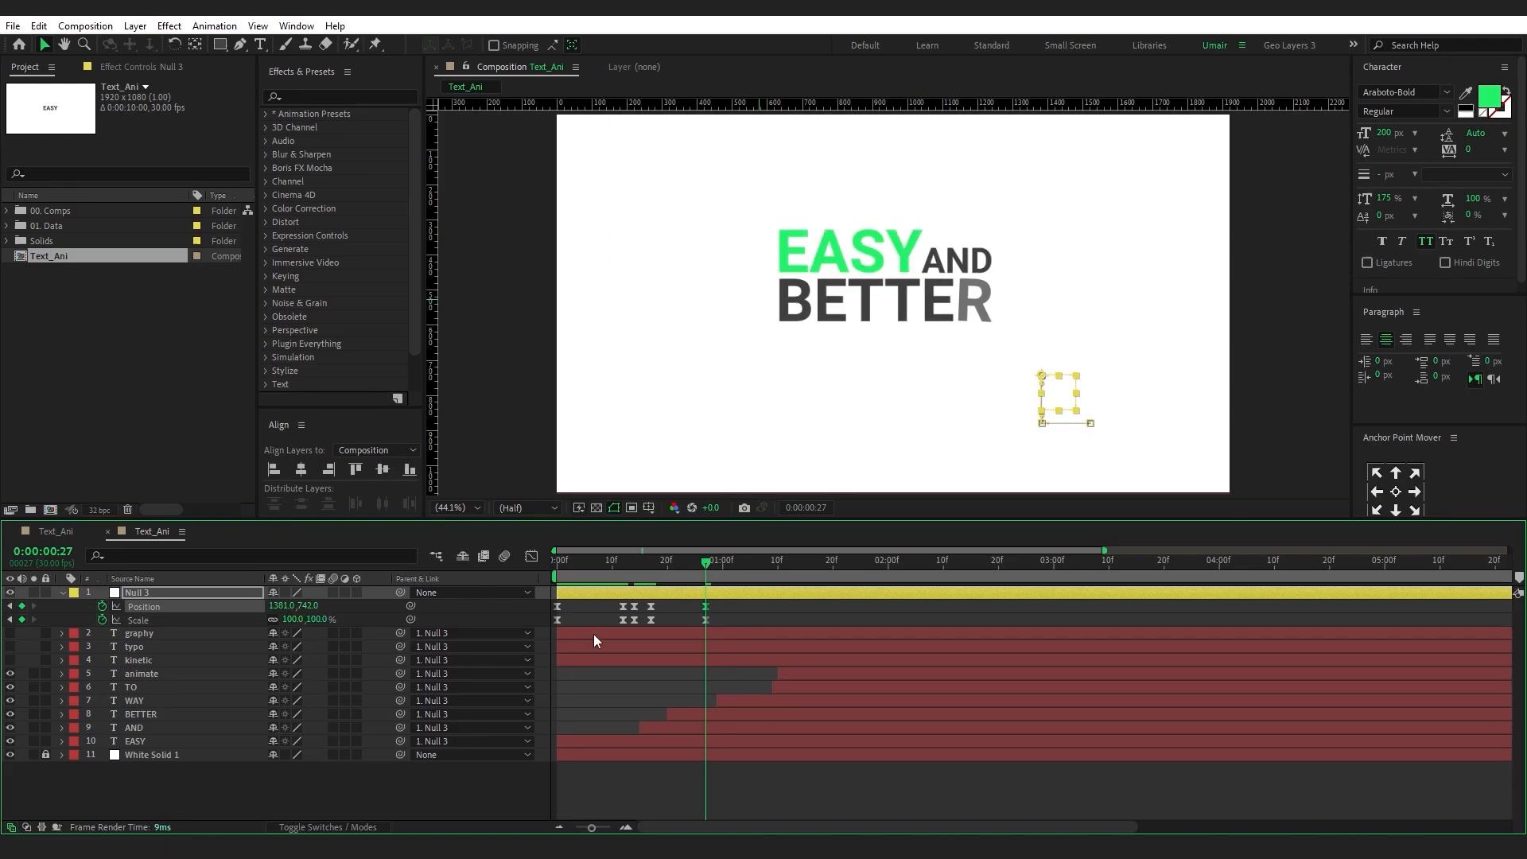
# Copy the null's Position and Scale keyframes from 0:00:00:27 and paste them at 0:00:00:29
pyautogui.moveTo(641, 564); pyautogui.dragTo(700, 556)
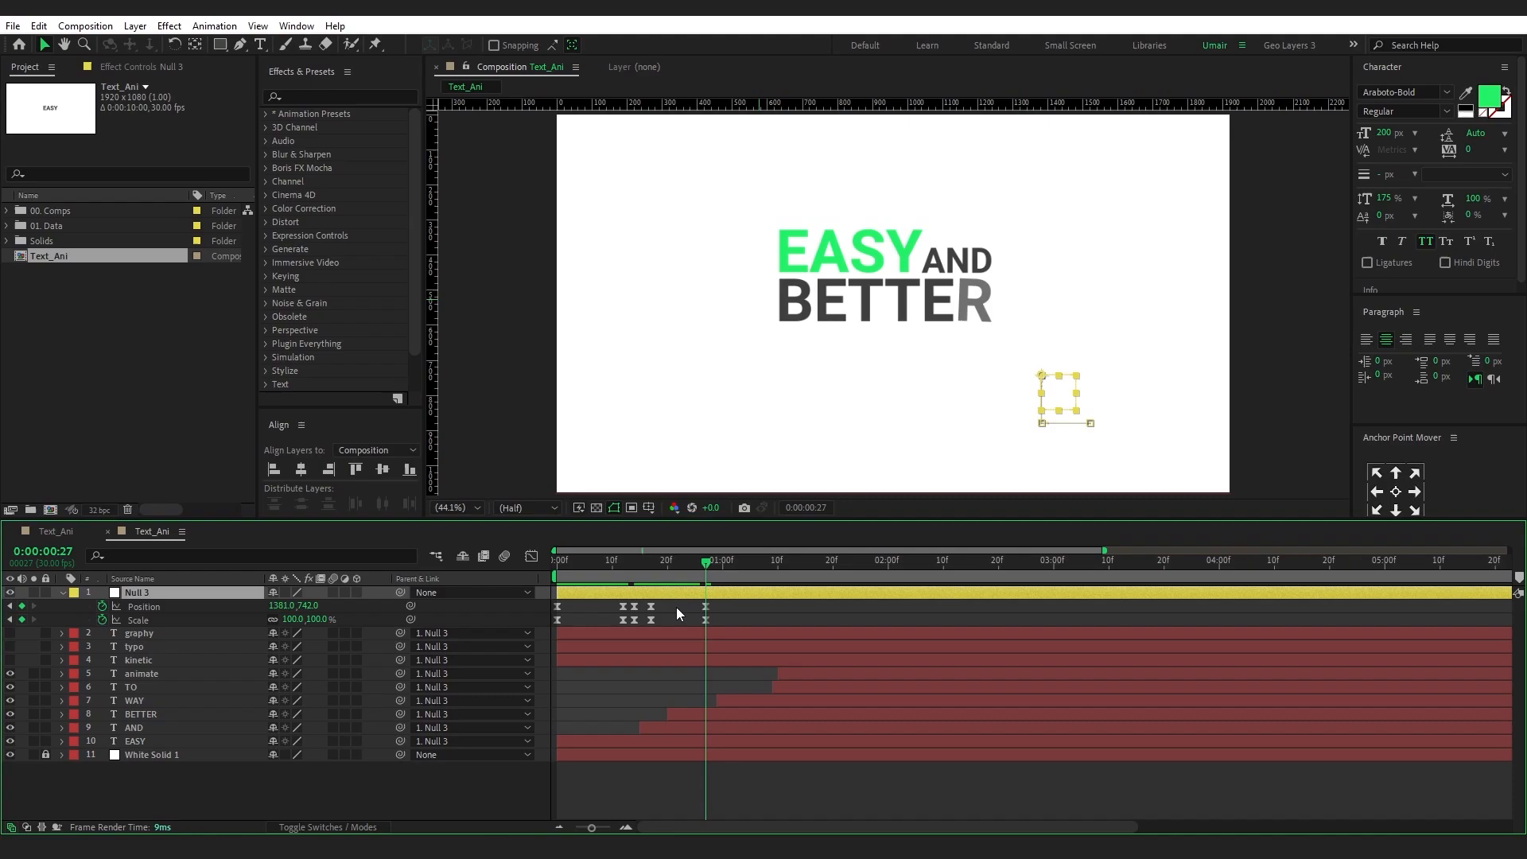
pyautogui.moveTo(675, 607); pyautogui.dragTo(723, 623)
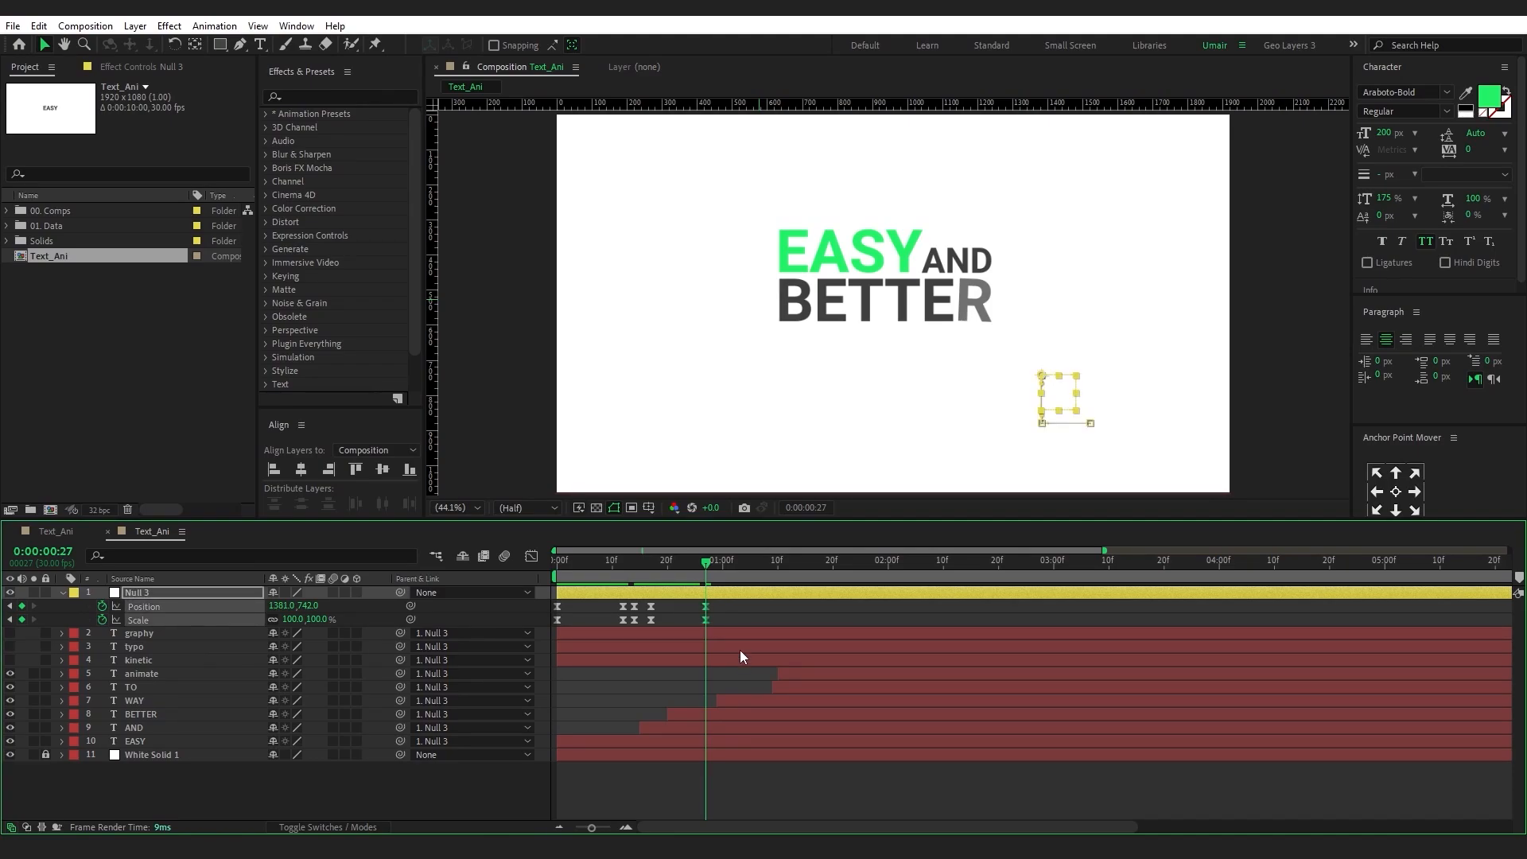
pyautogui.press('pagedown')
pyautogui.press('pagedown')
pyautogui.hotkey('ctrl', 'v')
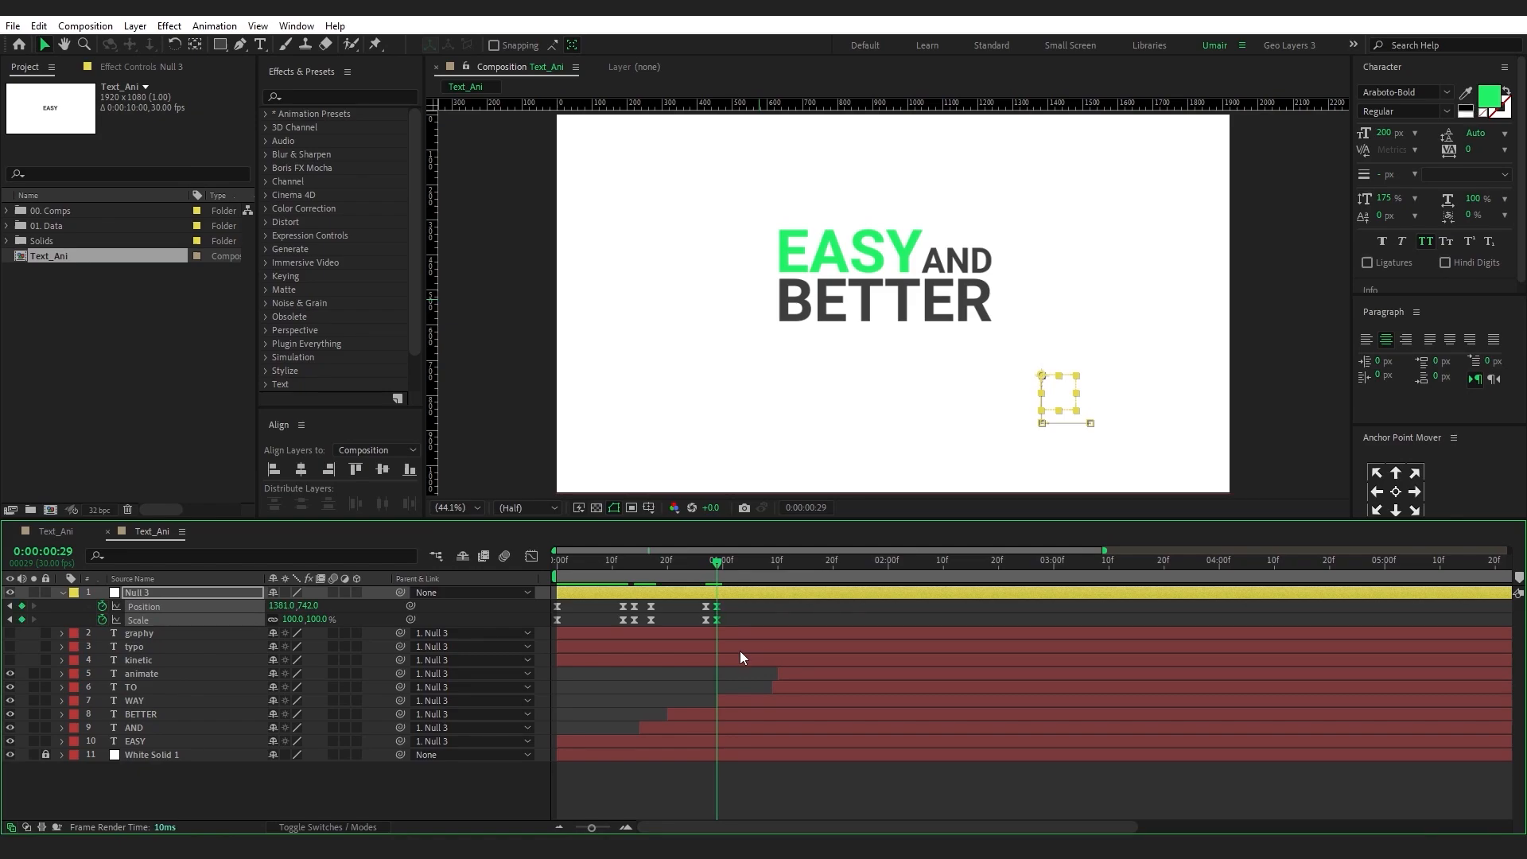
# Set the null's Position to 1136, 607 at 0:00:01:09 and add a Scale keyframe there
pyautogui.hotkey('shift', 'pagedown')
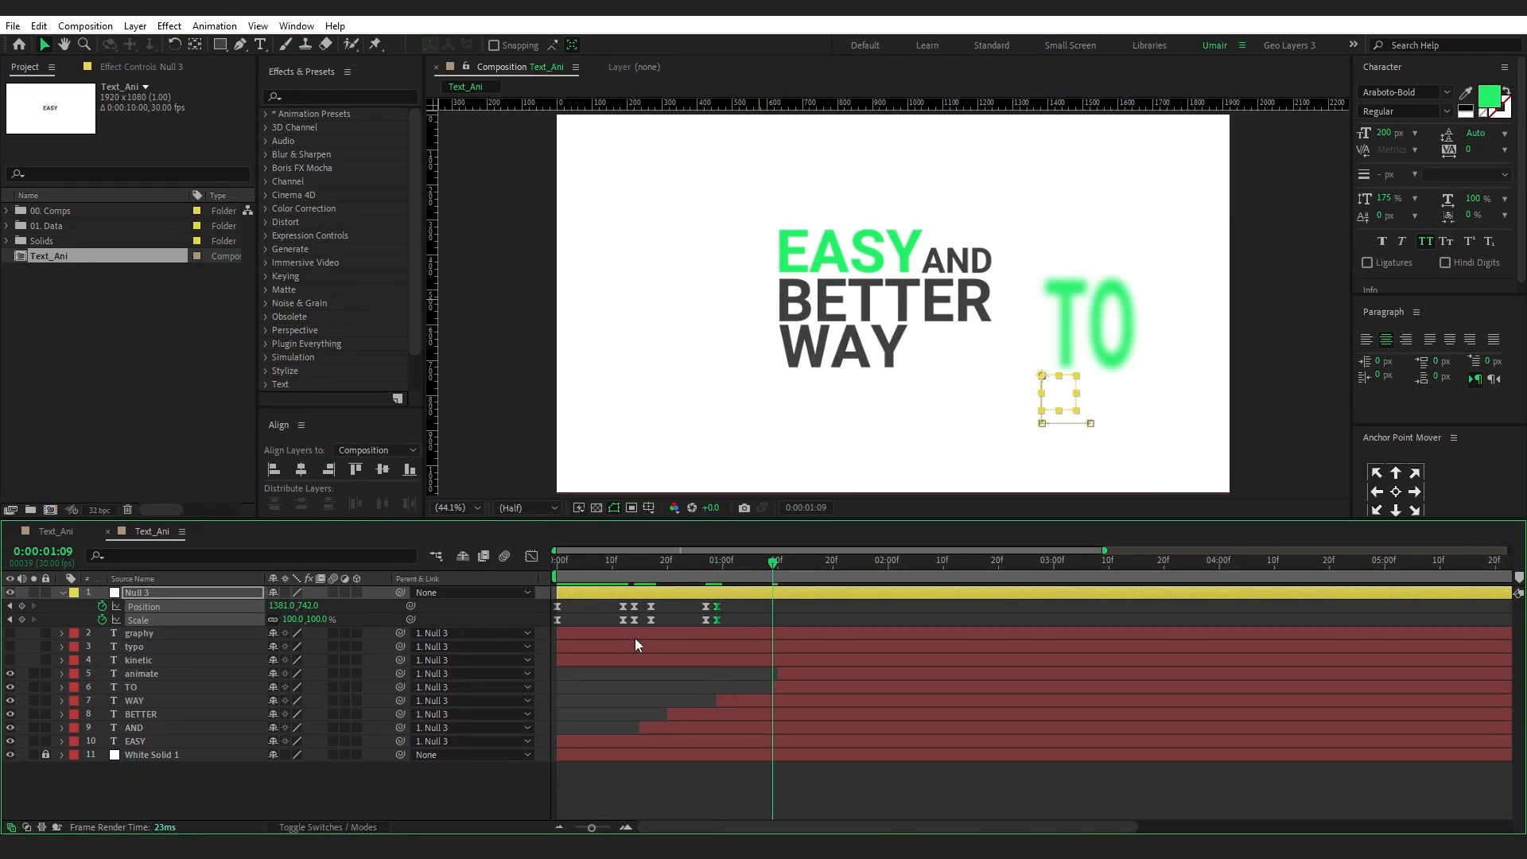
pyautogui.moveTo(280, 608); pyautogui.dragTo(156, 632)
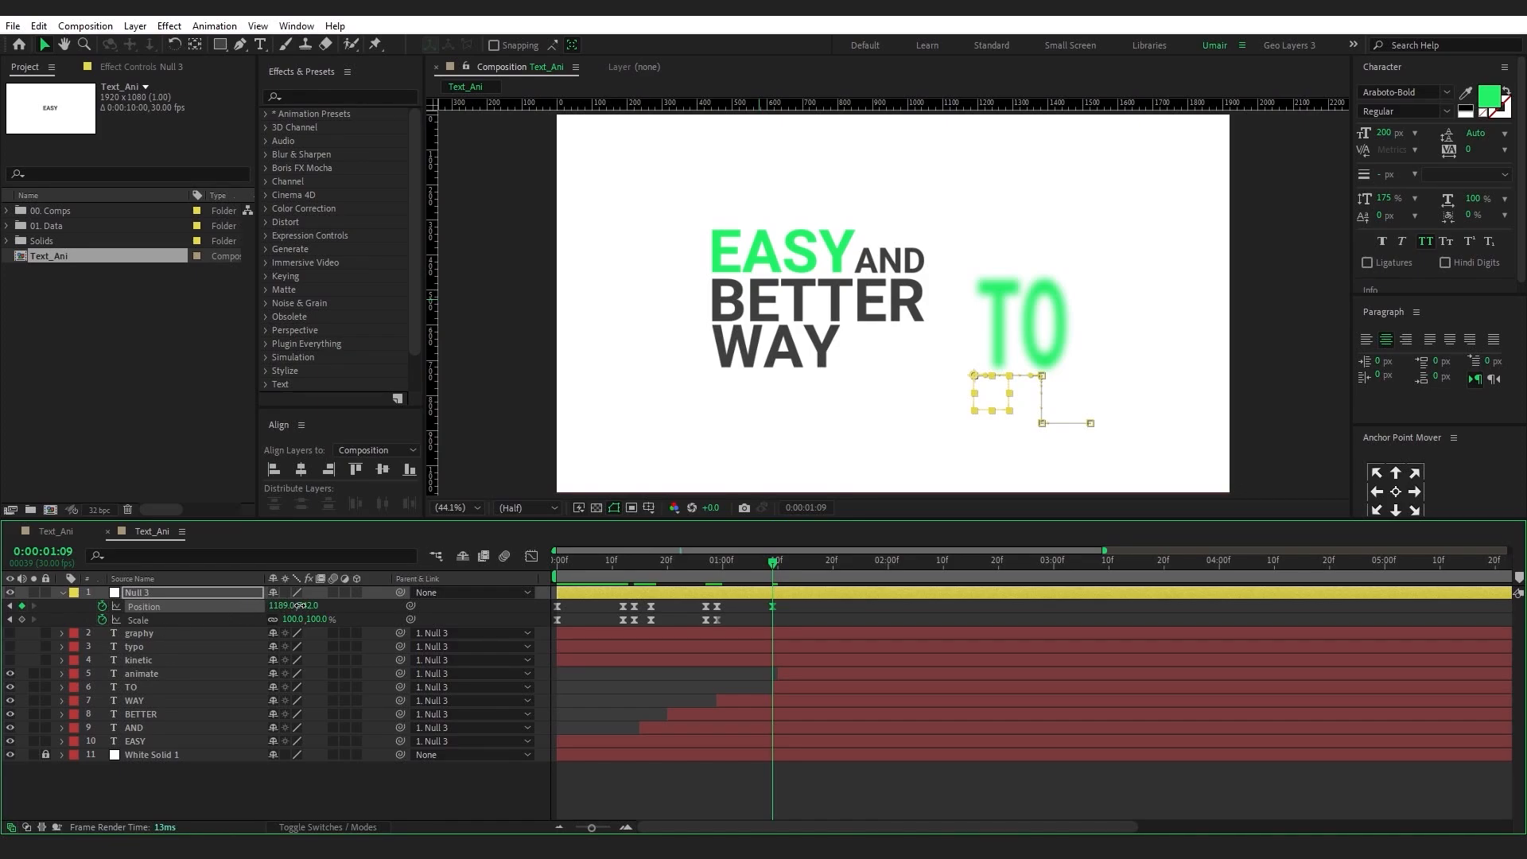
pyautogui.moveTo(306, 606); pyautogui.dragTo(275, 606)
pyautogui.click(275, 606)
pyautogui.write('1136')
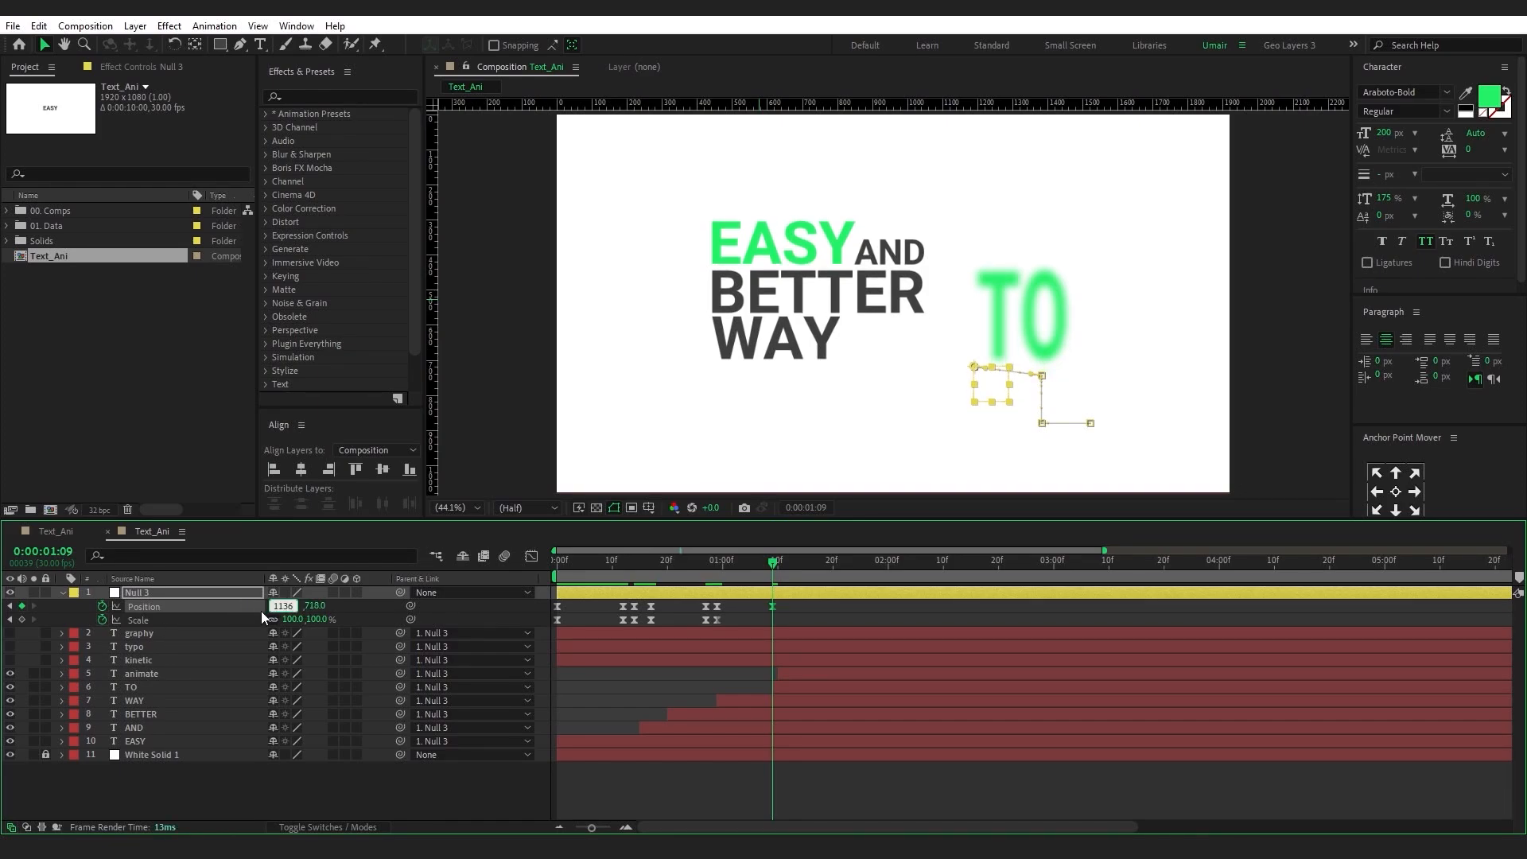
pyautogui.press('Tab')
pyautogui.write('607')
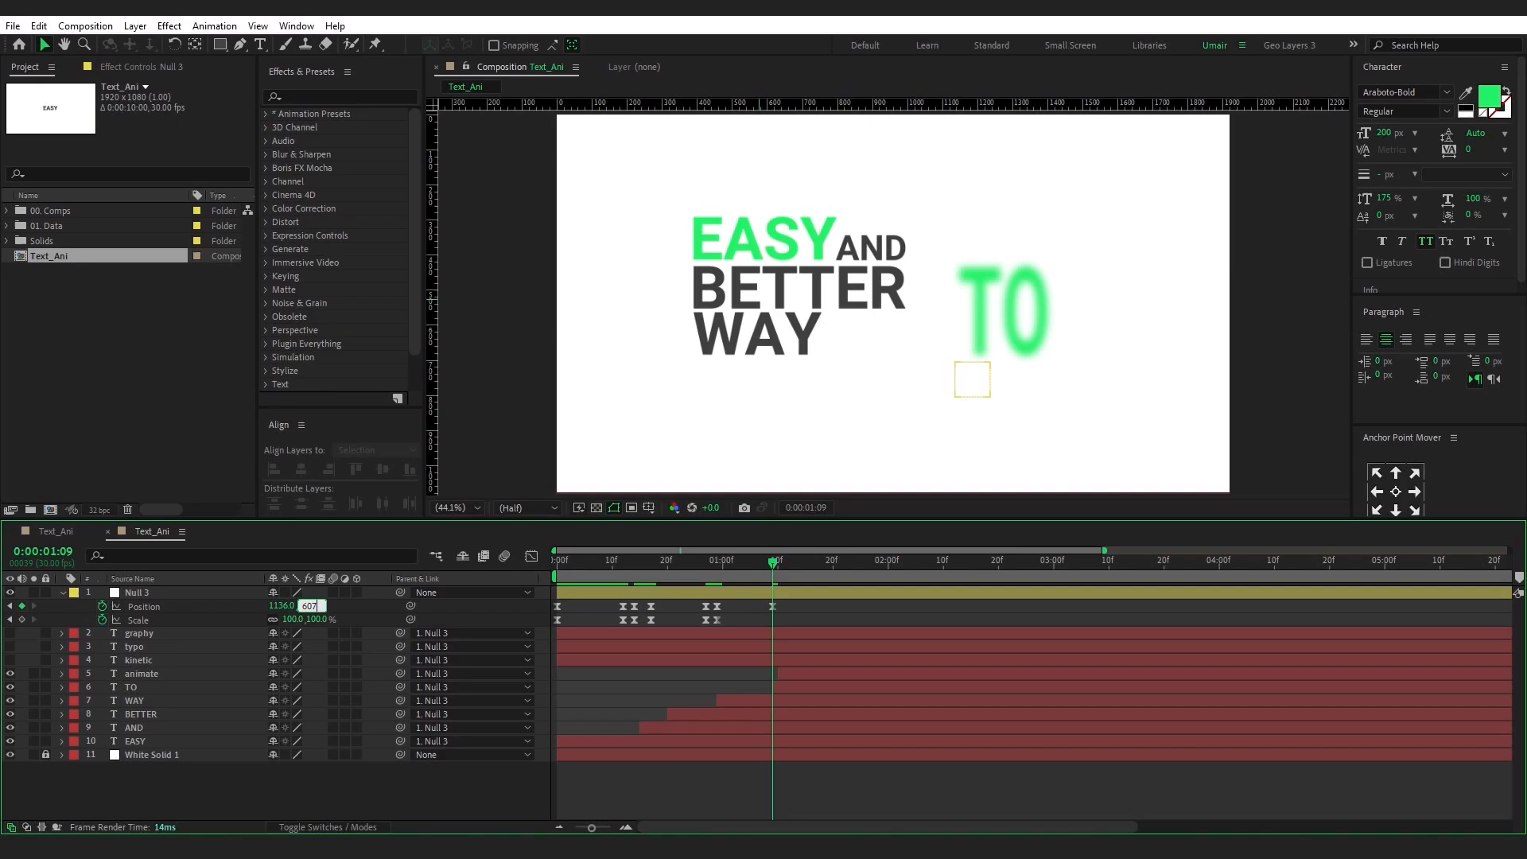
pyautogui.press('Return')
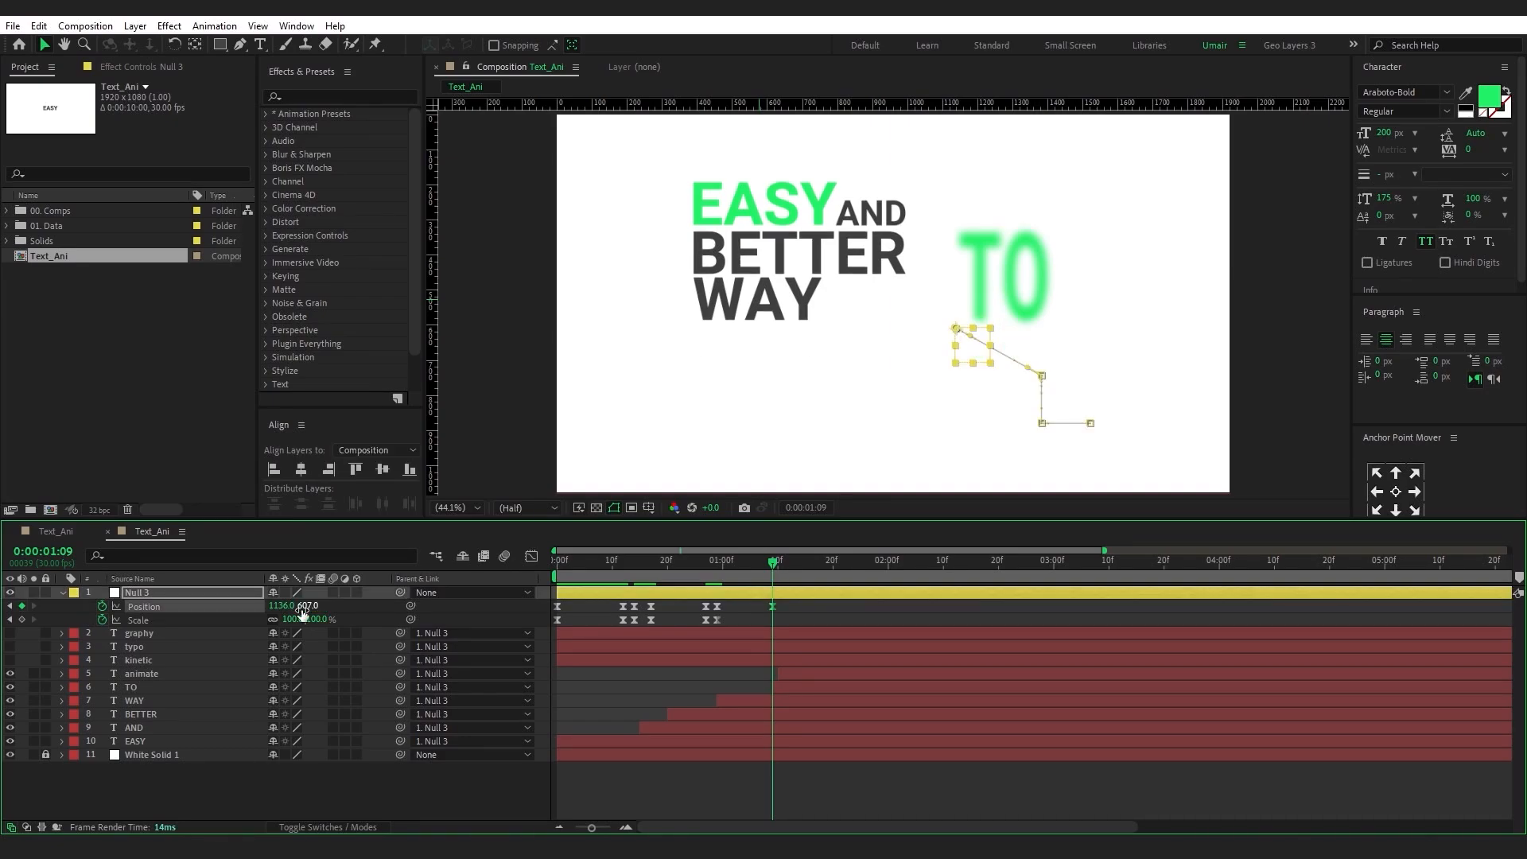
pyautogui.click(22, 619)
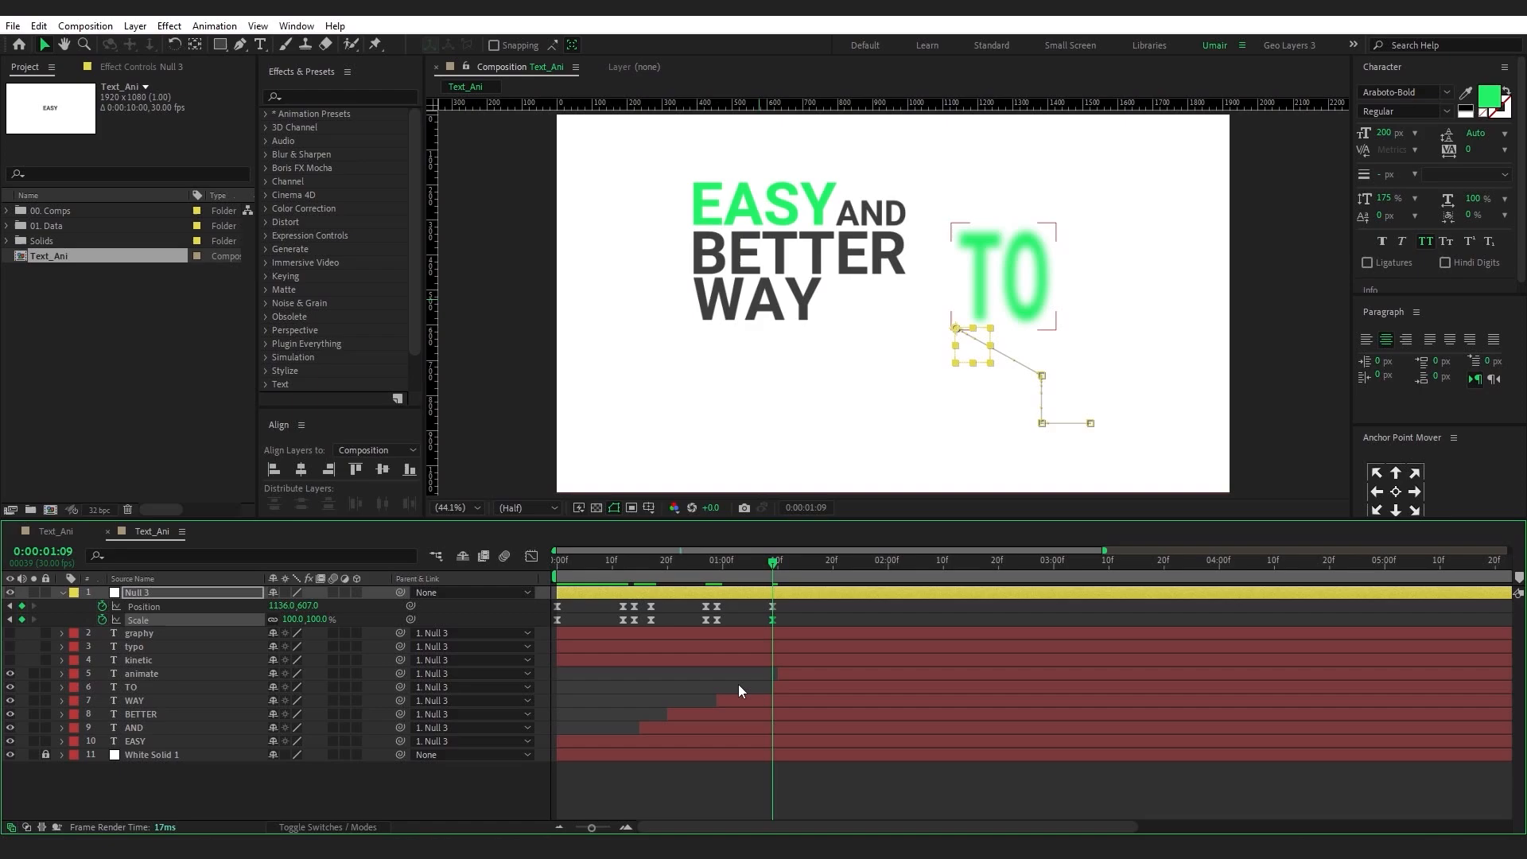
# Duplicate the null's 0:00:01:09 Position and Scale keyframes at 0:00:01:10, and move the time to 0:00:01:23
pyautogui.moveTo(751, 608); pyautogui.dragTo(794, 628)
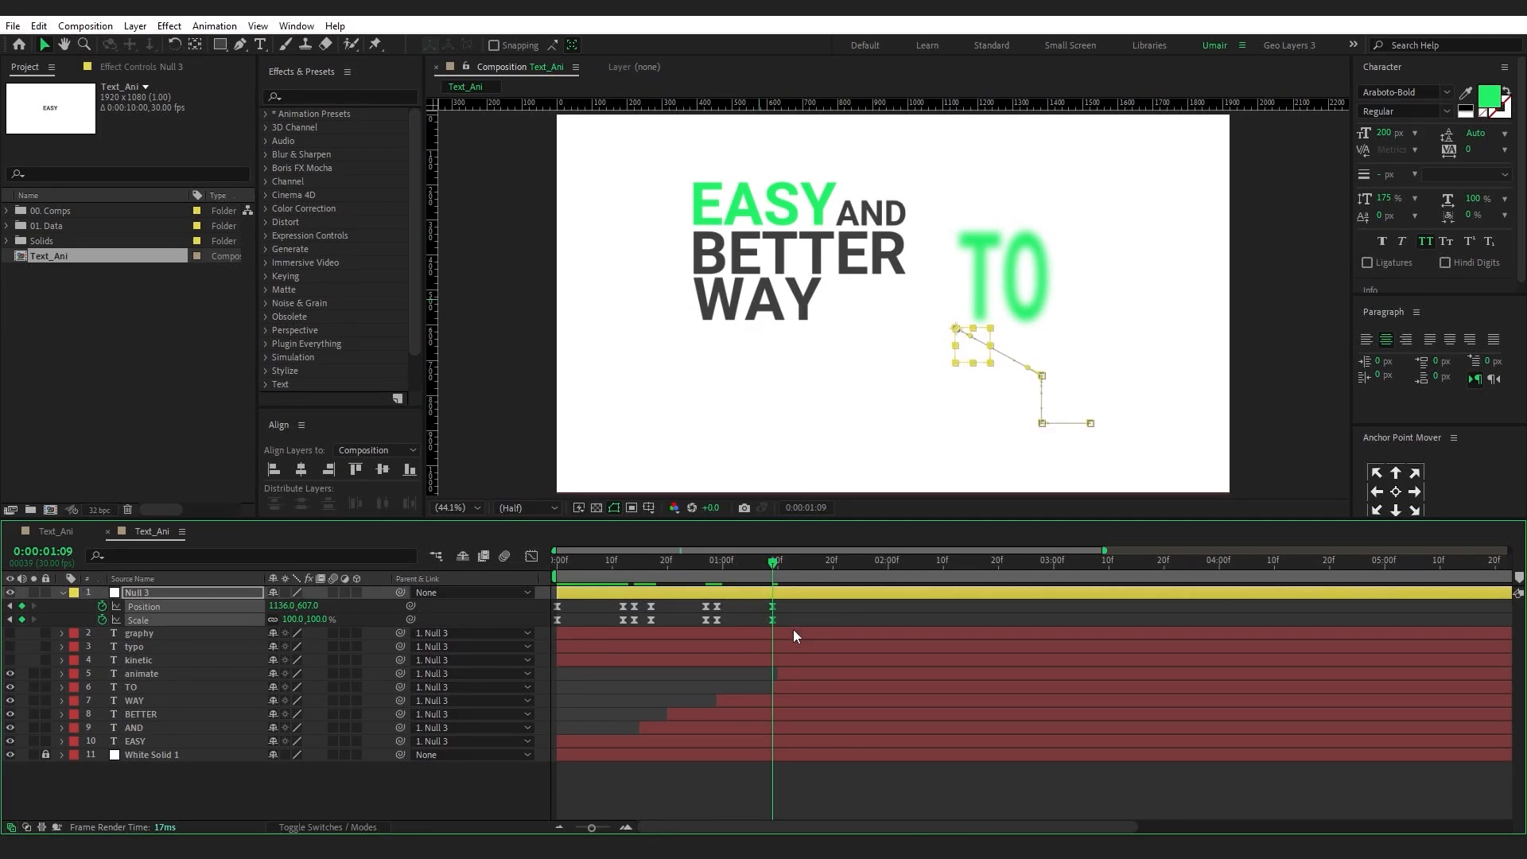
pyautogui.press('pagedown')
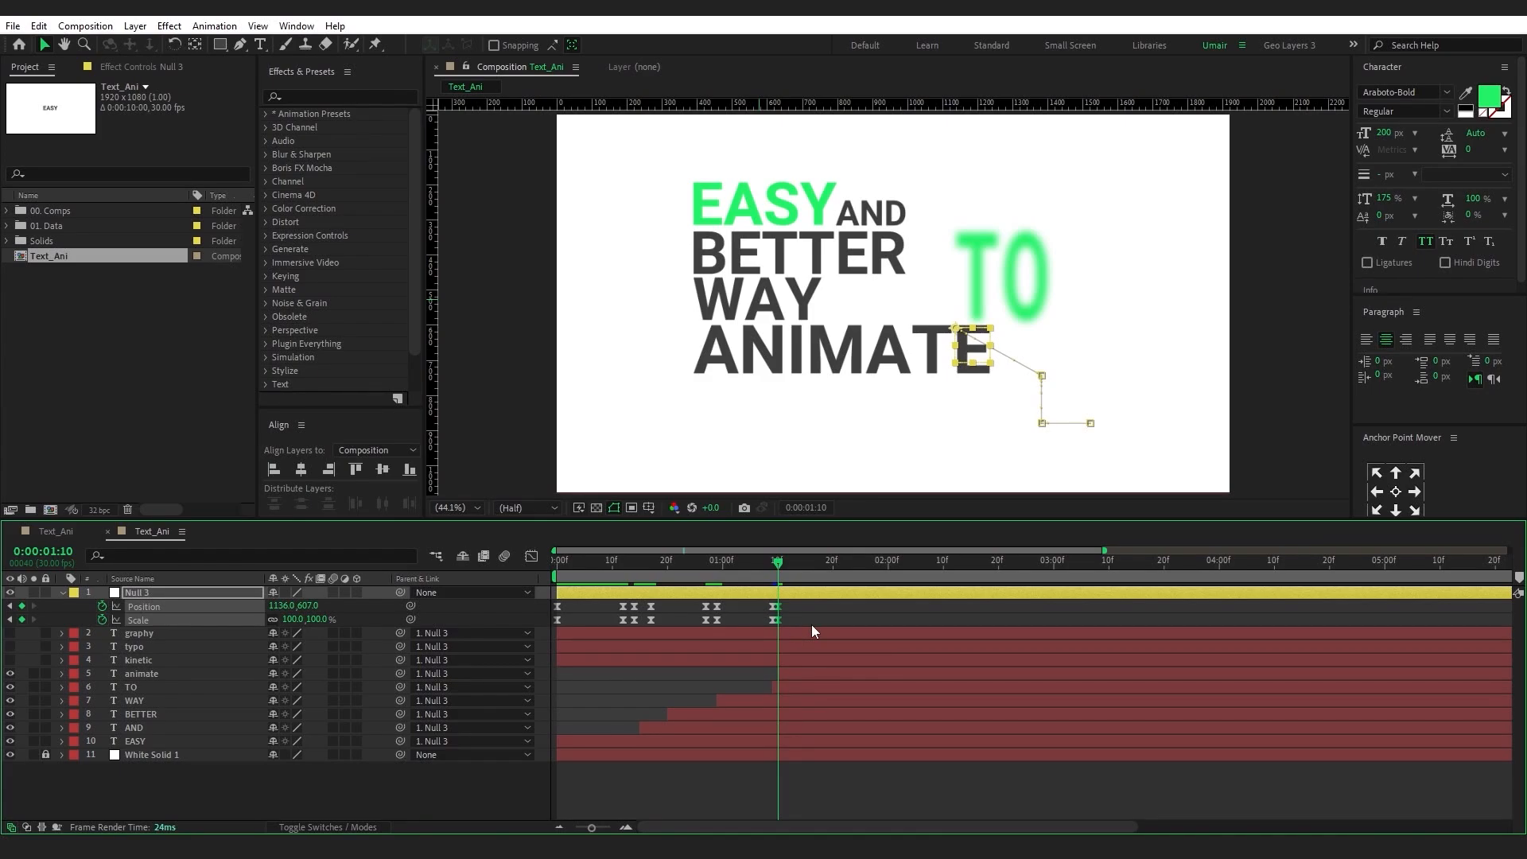
pyautogui.hotkey('shift', 'pagedown')
pyautogui.press('pagedown')
pyautogui.press('pagedown')
pyautogui.press('pagedown')
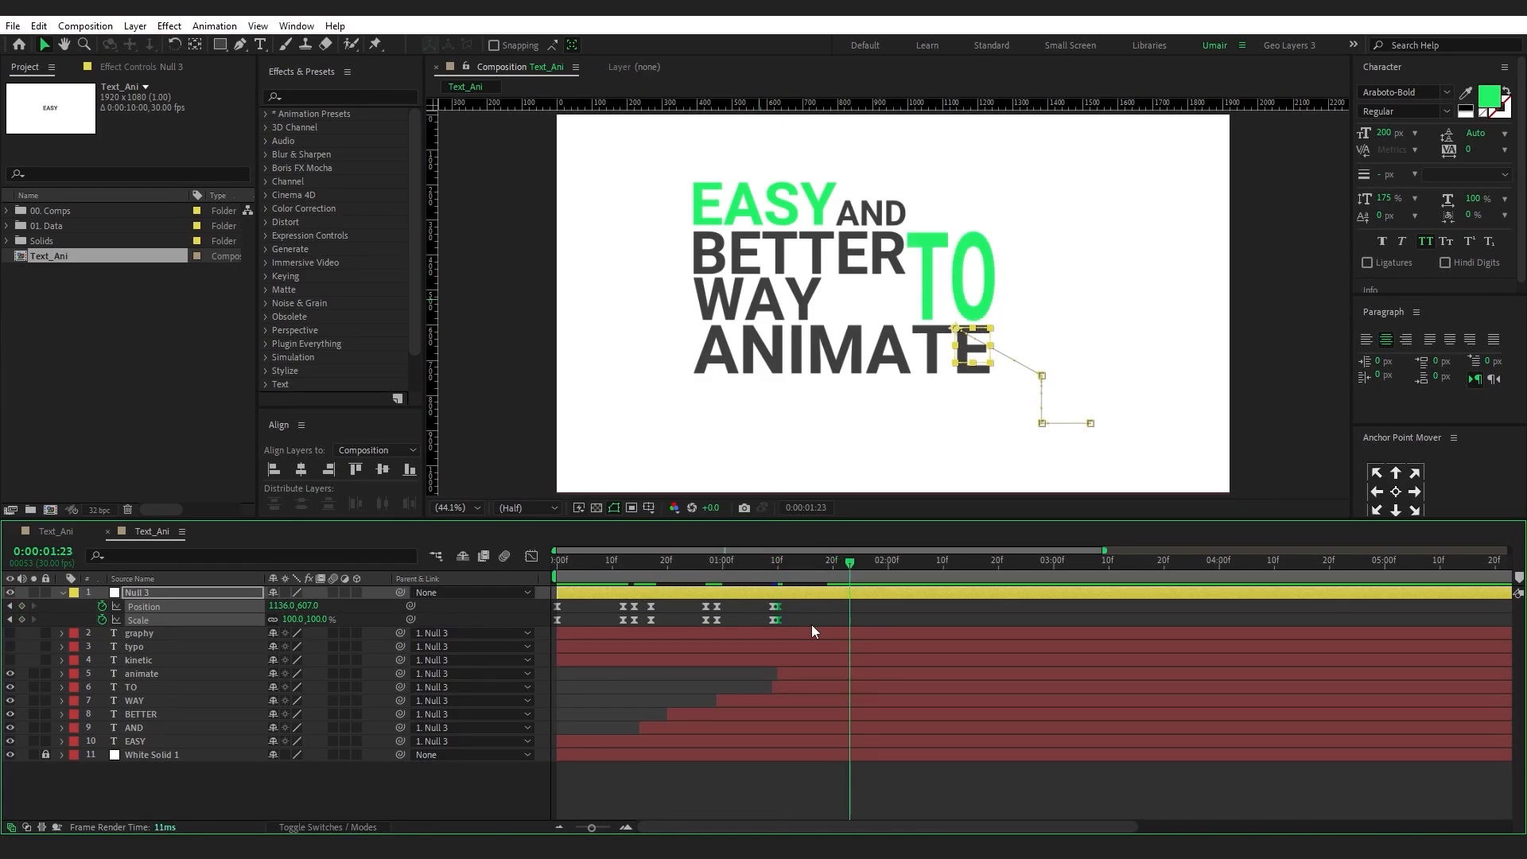
# Set the null's Position to 1380, 698 and its Scale to 130% at 0:00:01:23
pyautogui.click(283, 606)
pyautogui.write('1380')
pyautogui.press('Tab')
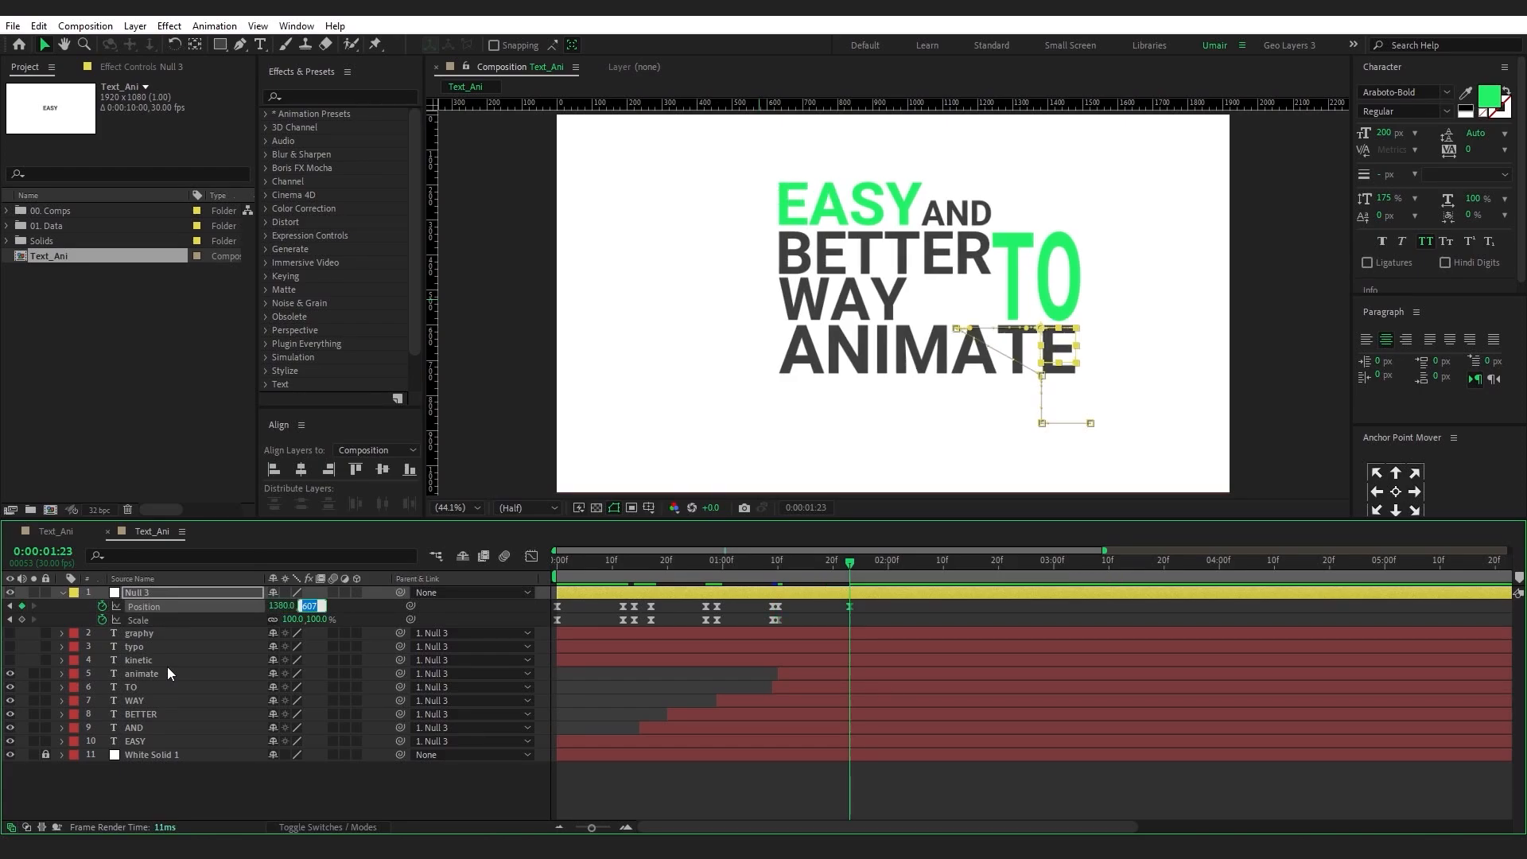
pyautogui.write('698')
pyautogui.press('Return')
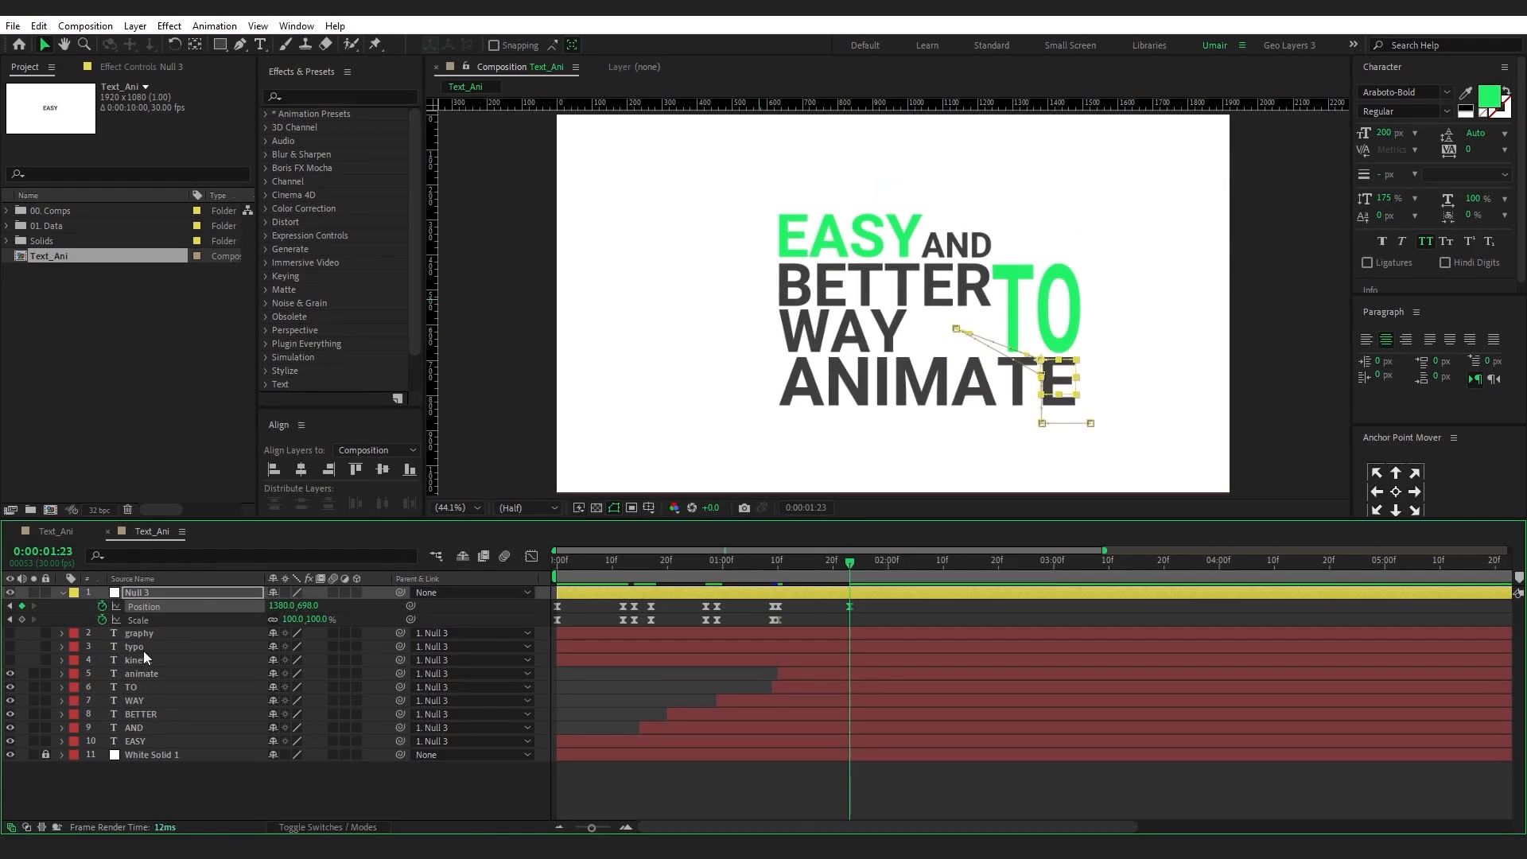
pyautogui.click(290, 619)
pyautogui.write('130')
pyautogui.press('Return')
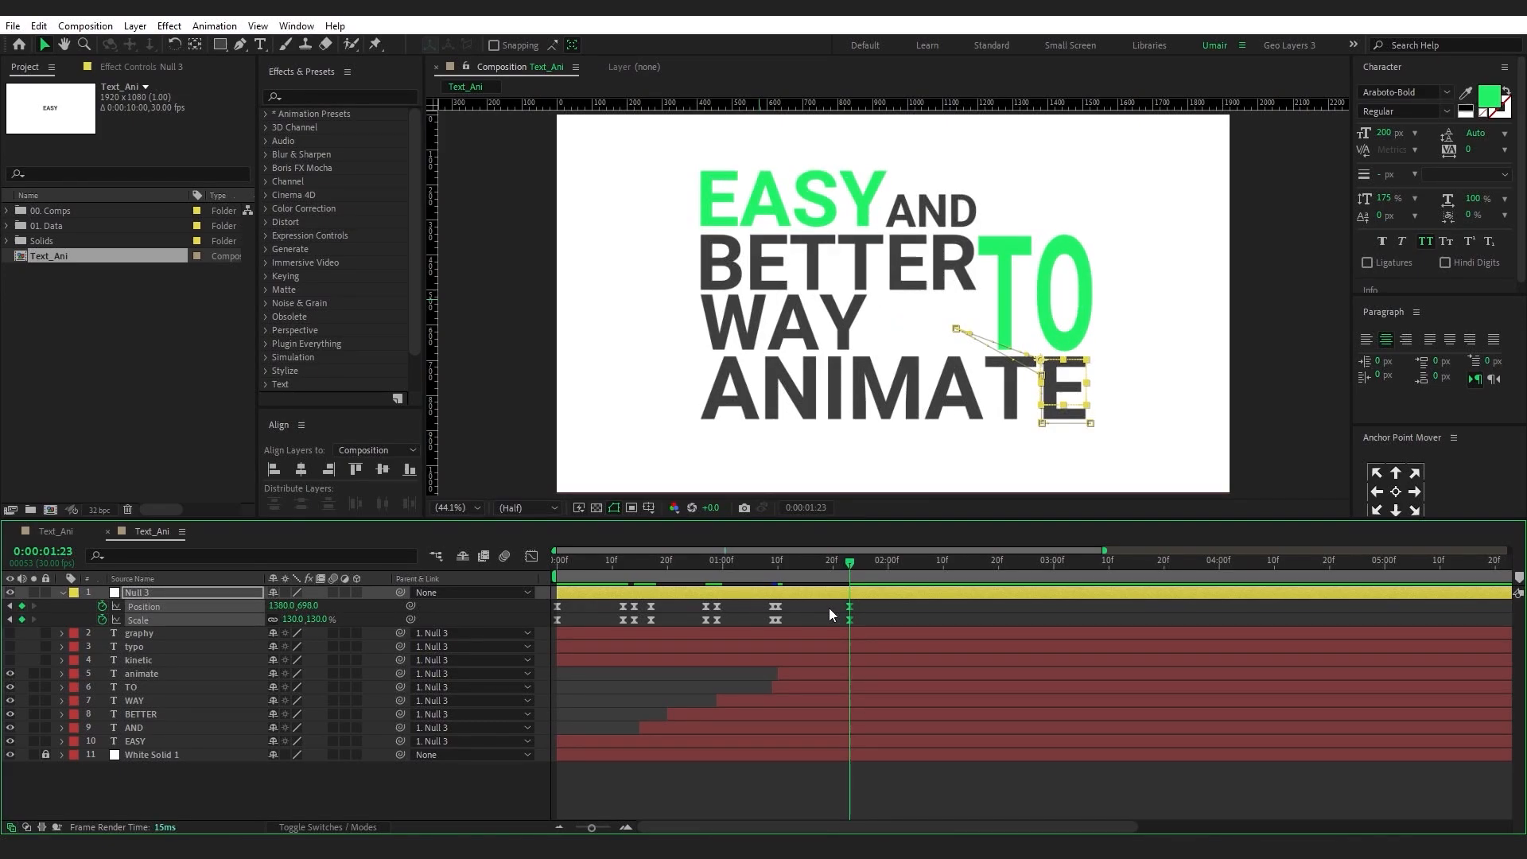
# Duplicate the null's 0:00:01:23 Position and Scale keyframes at 0:00:01:24, and move the time to 0:00:02:07
pyautogui.moveTo(829, 608); pyautogui.dragTo(875, 649)
pyautogui.press('pagedown')
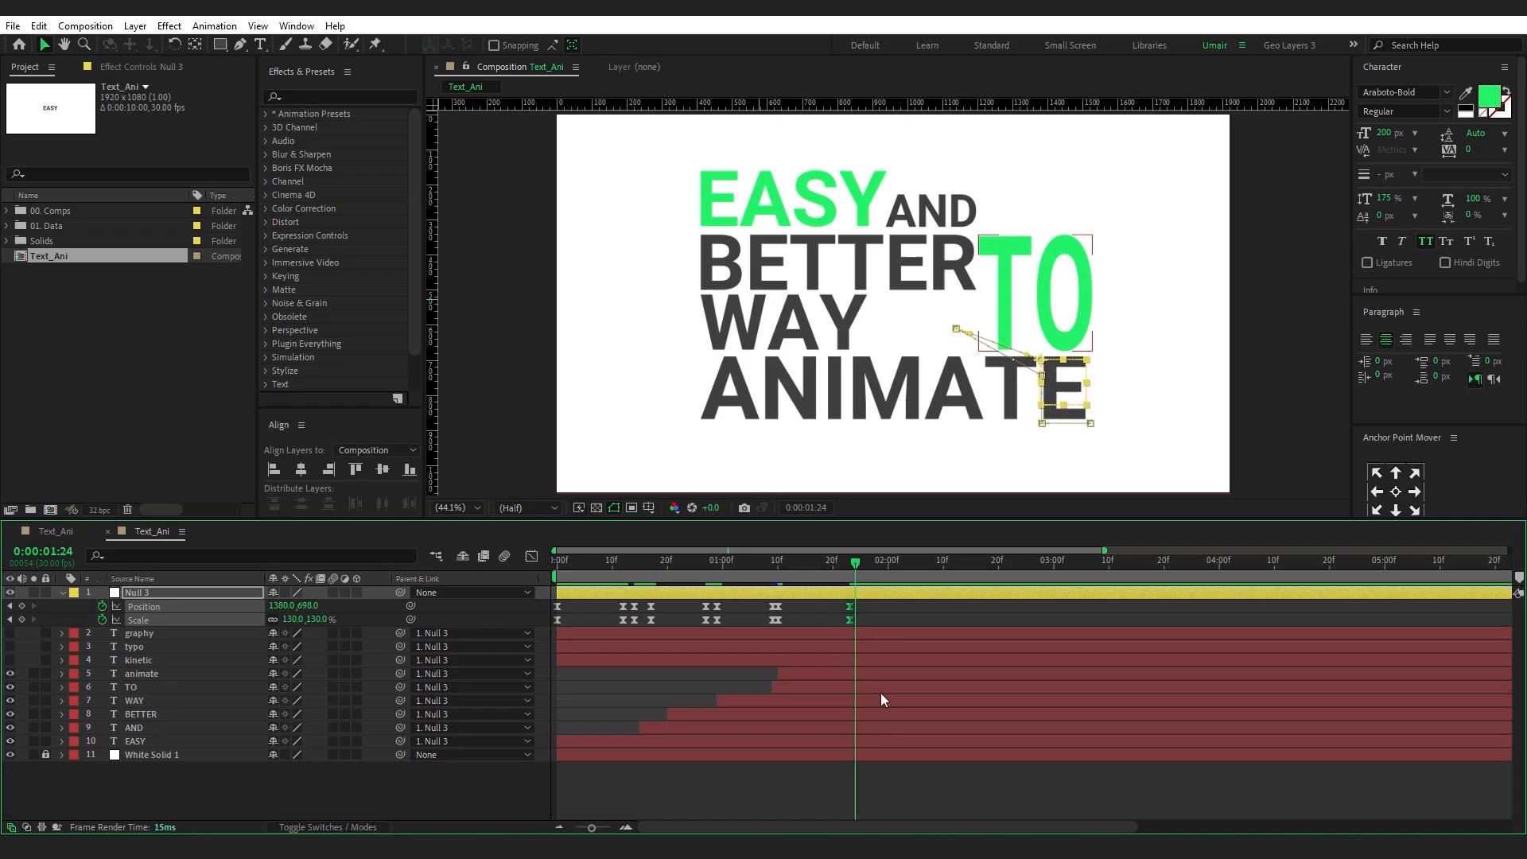
pyautogui.hotkey('shift', 'pagedown')
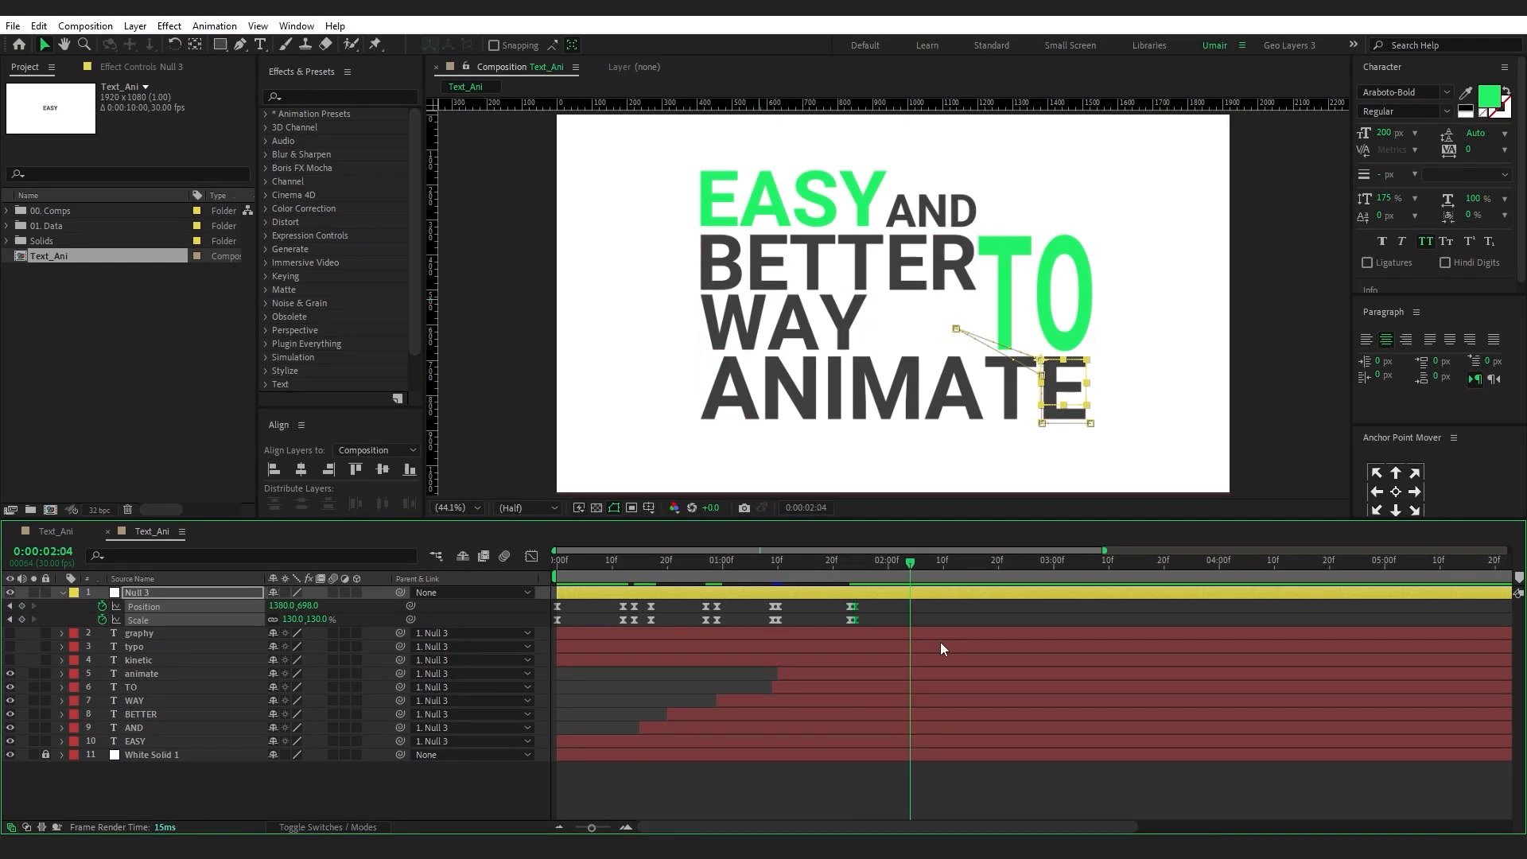
pyautogui.press('pagedown')
pyautogui.press('pagedown')
pyautogui.press('pagedown')
# Set the null's Position to 970, 698 and its Scale to 100% at 0:00:02:07
pyautogui.click(283, 606)
pyautogui.write('970')
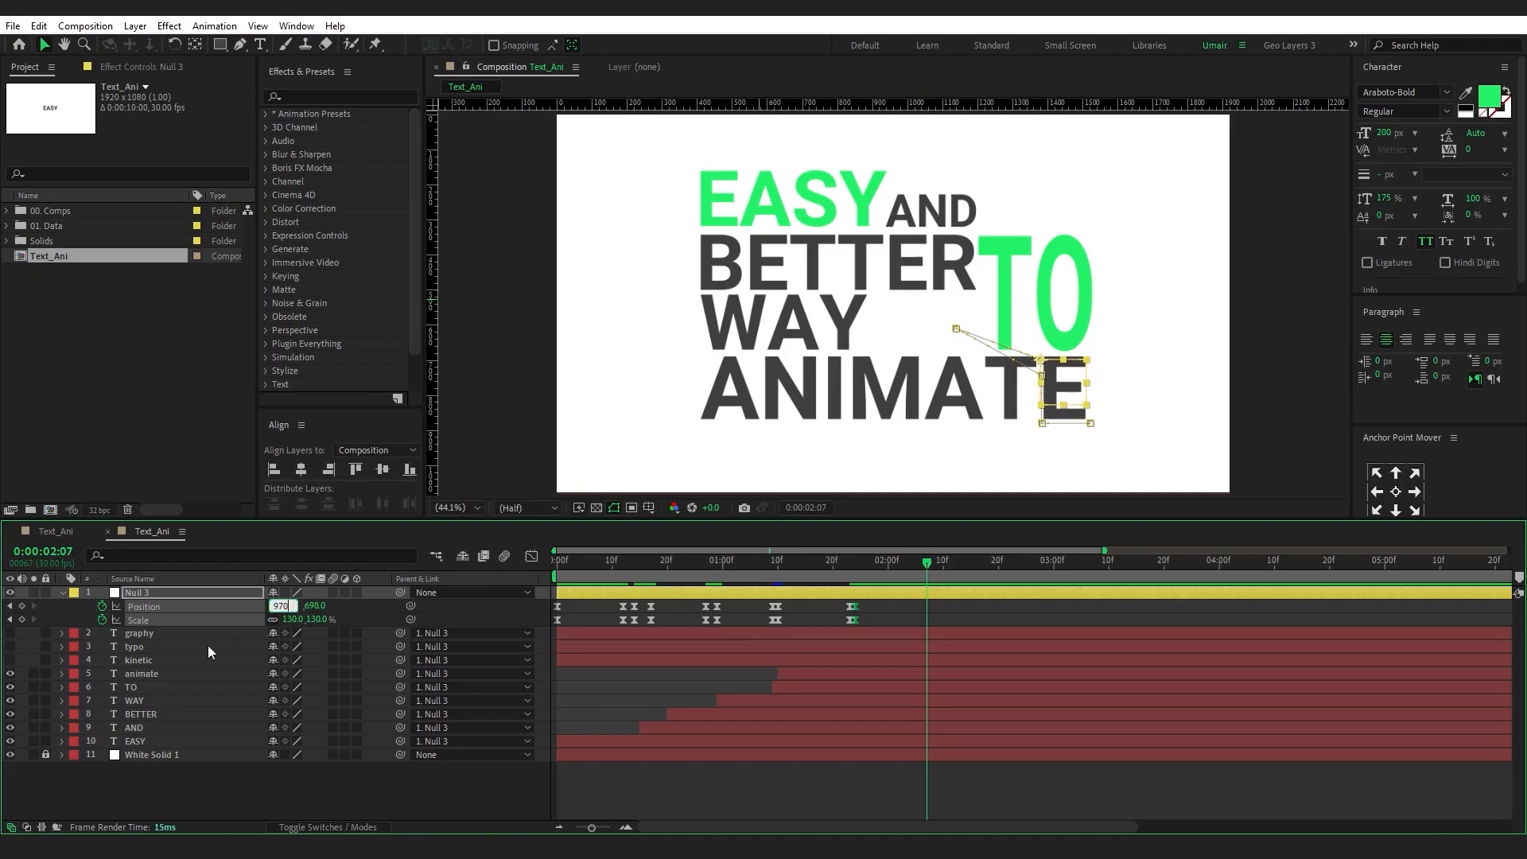
pyautogui.press('Return')
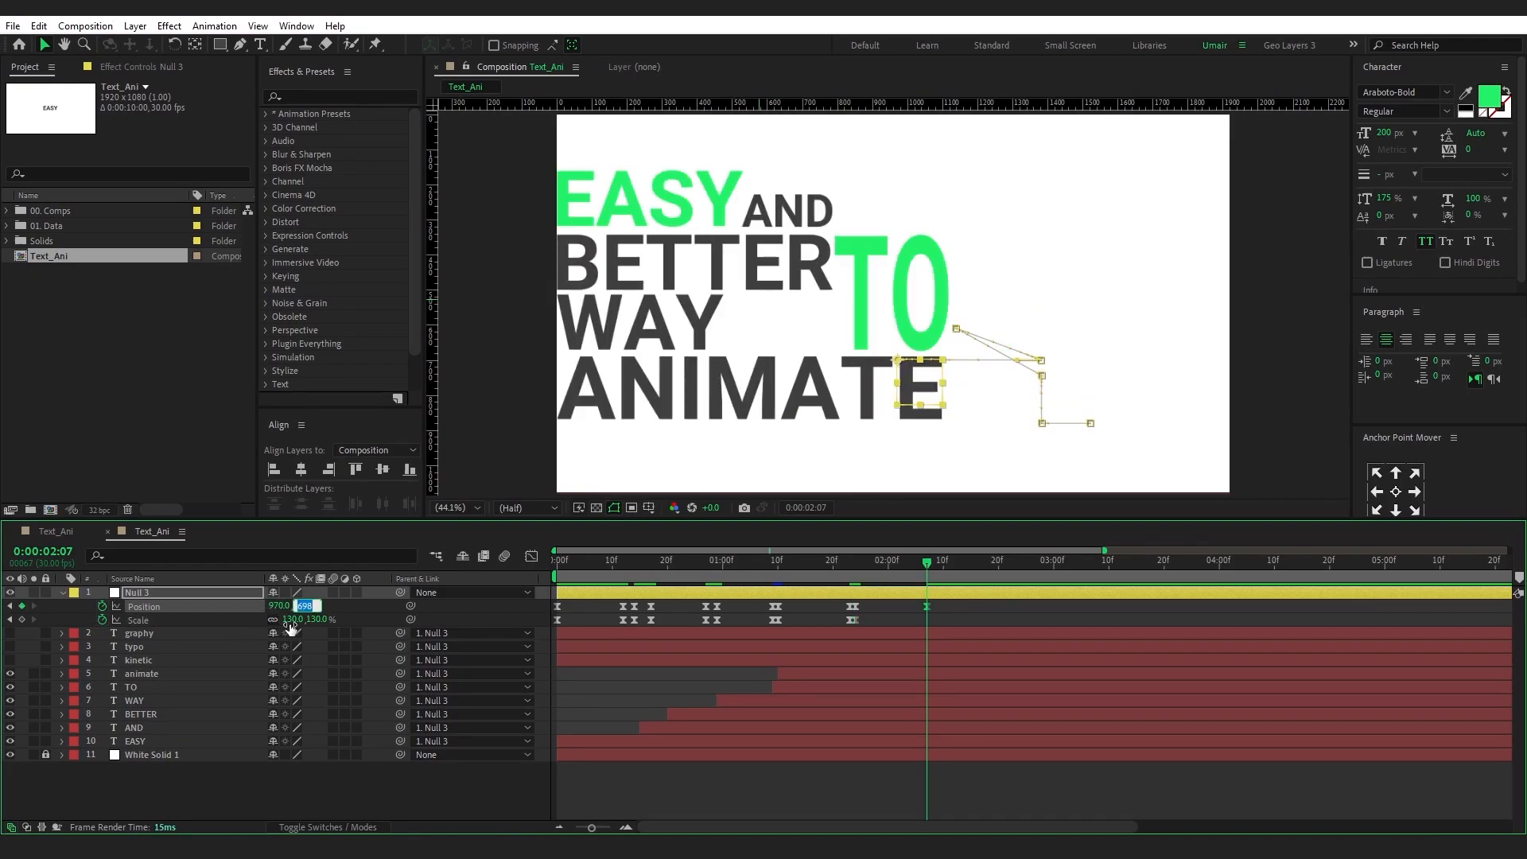
pyautogui.click(290, 621)
pyautogui.write('100')
pyautogui.press('Return')
pyautogui.hotkey('shift', 'F2')
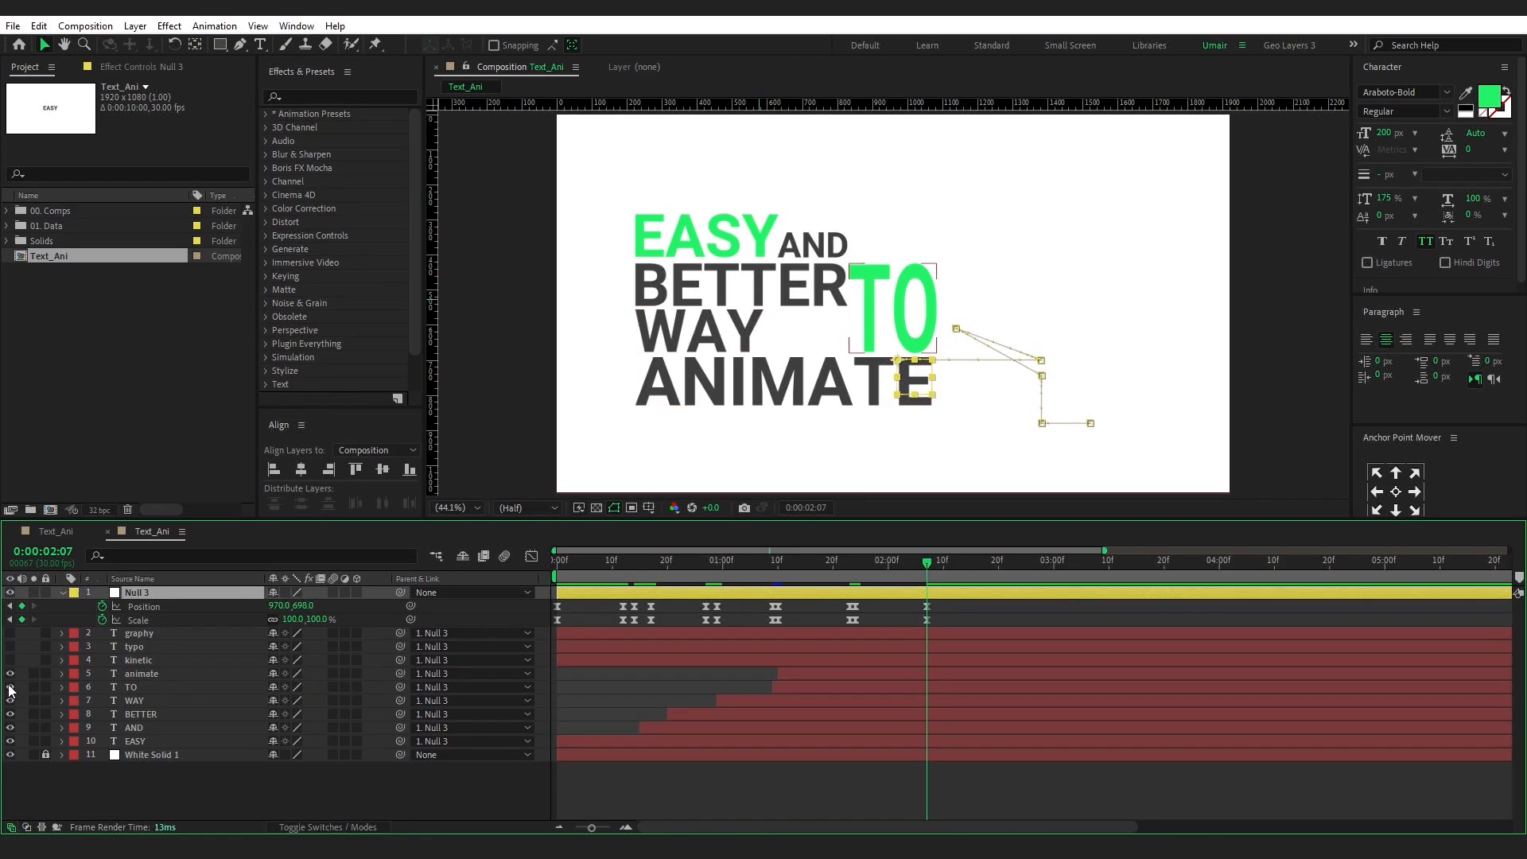
# Make the kinetic text layer visible and trim its start to 0:00:01:24
pyautogui.click(11, 661)
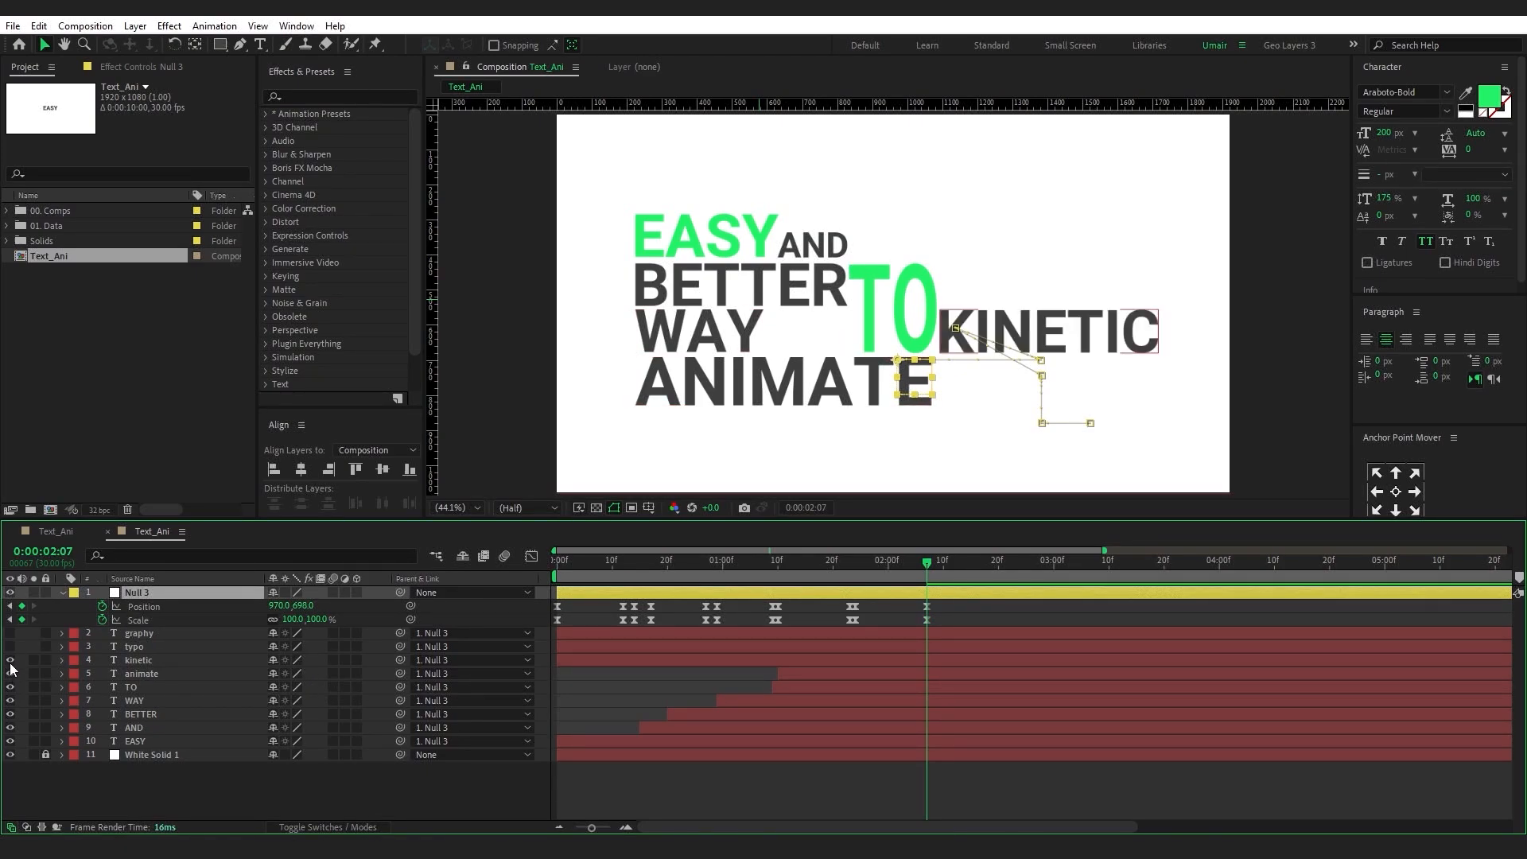
pyautogui.click(135, 660)
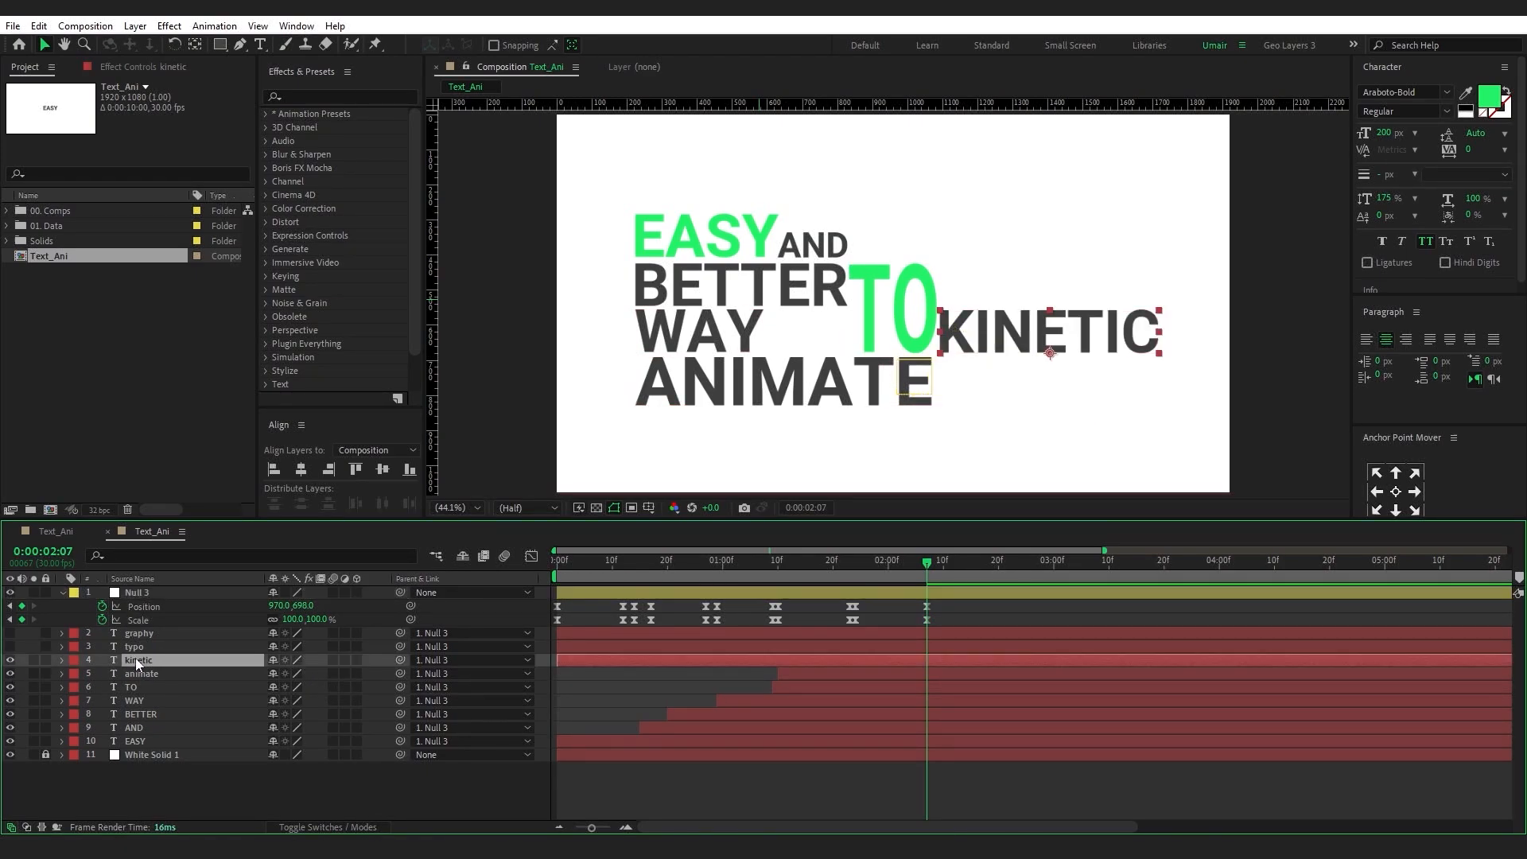
pyautogui.moveTo(846, 561); pyautogui.dragTo(855, 564)
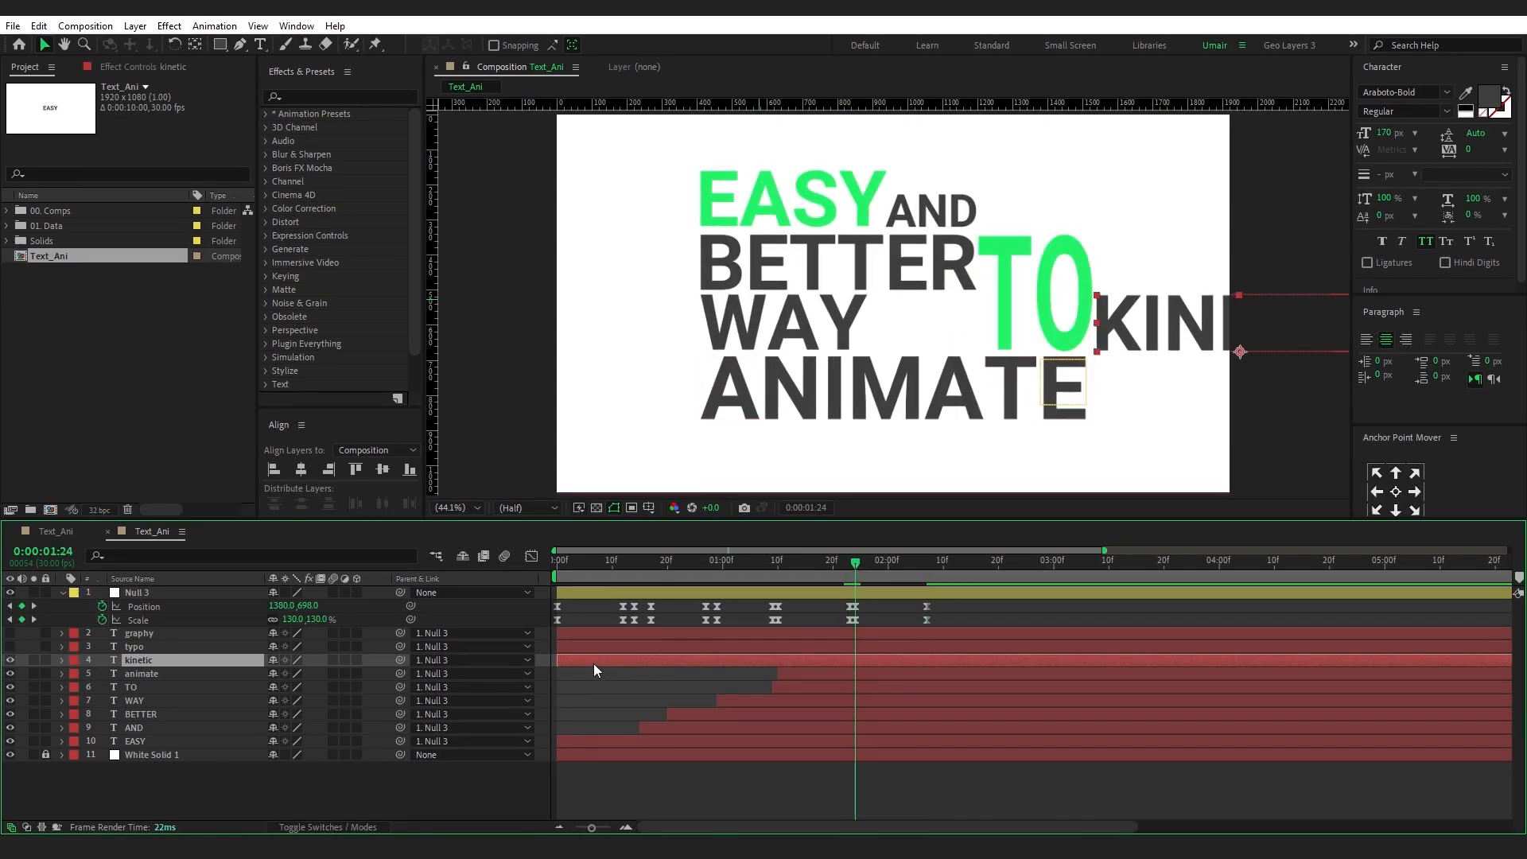
pyautogui.hotkey('alt', '[')
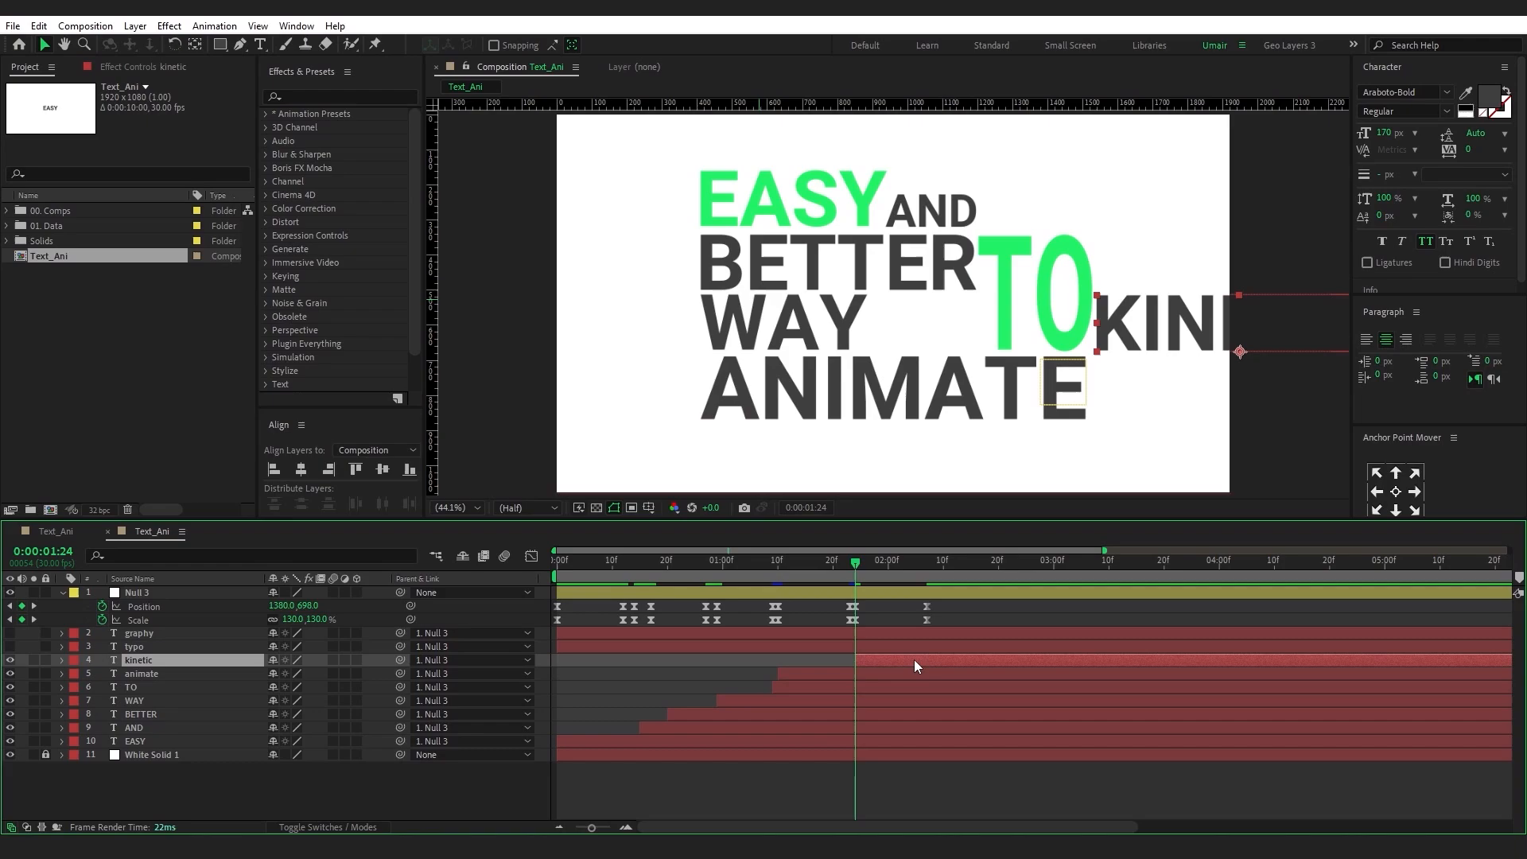
# Reveal the kinetic layer's Position and Opacity and start keyframing both at 0:00:01:24
pyautogui.hotkey('alt', 'shift', 'p')
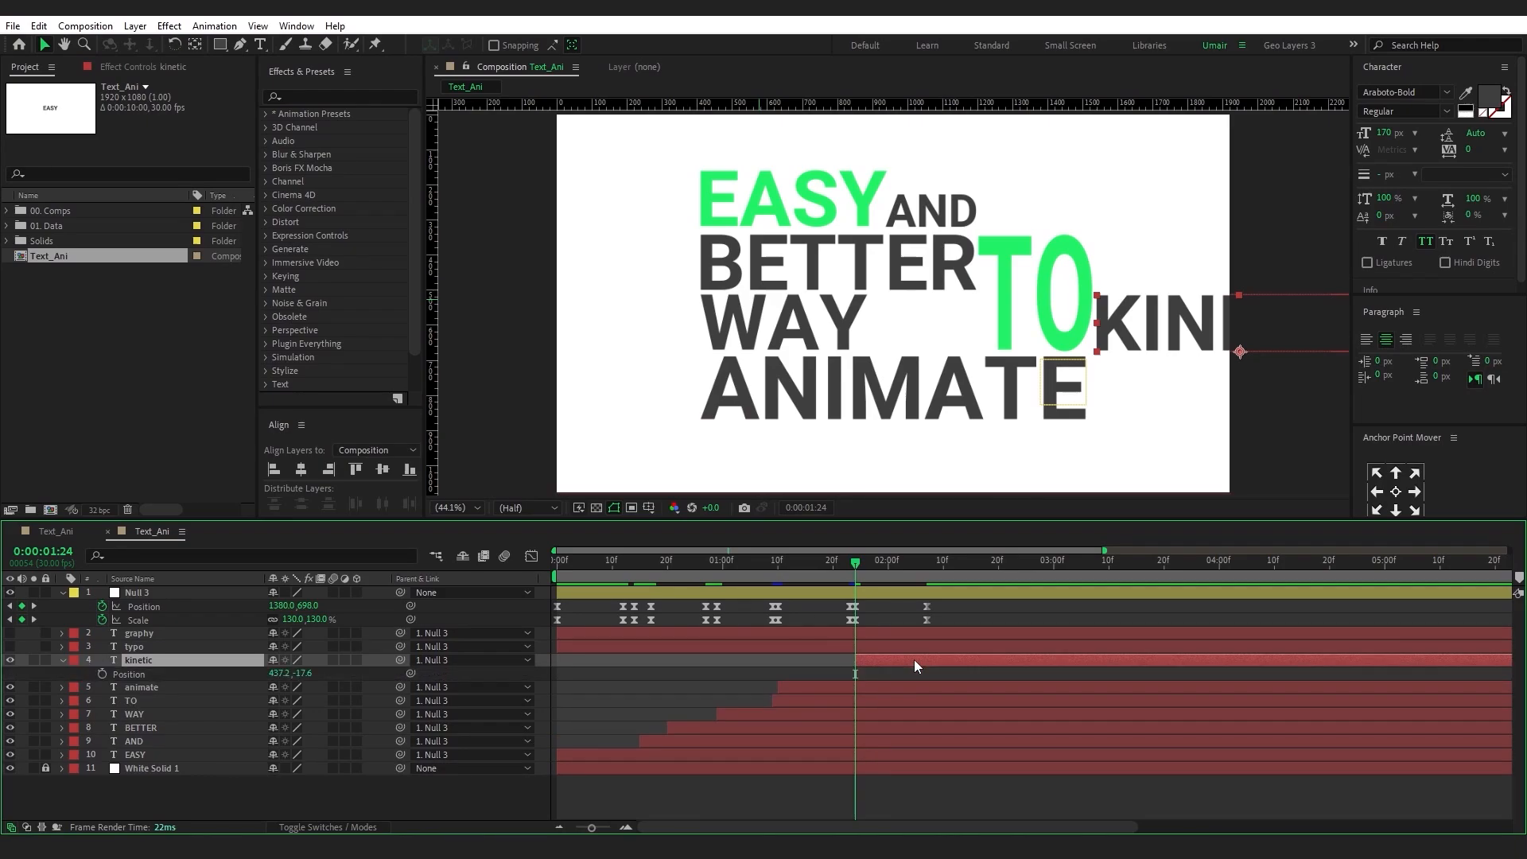
pyautogui.hotkey('alt', 'shift', 't')
pyautogui.moveTo(103, 676); pyautogui.dragTo(109, 698)
pyautogui.click(107, 697)
# At 0:00:02:04, set the kinetic layer's Position to 427.7, -16.6 and add an Opacity keyframe at 100%
pyautogui.hotkey('shift', 'pagedown')
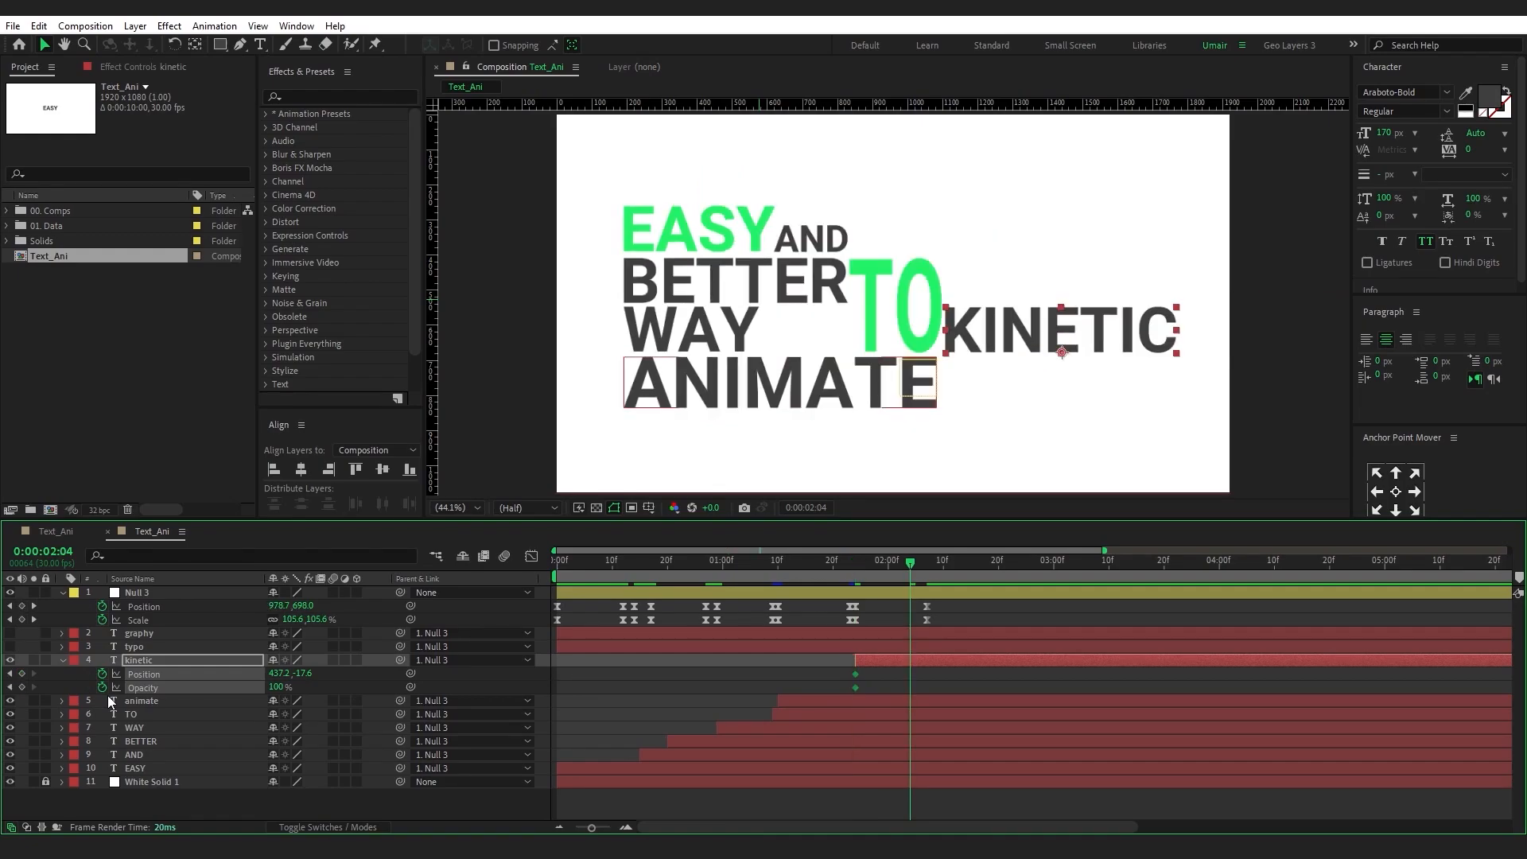
pyautogui.click(277, 674)
pyautogui.write('427.7')
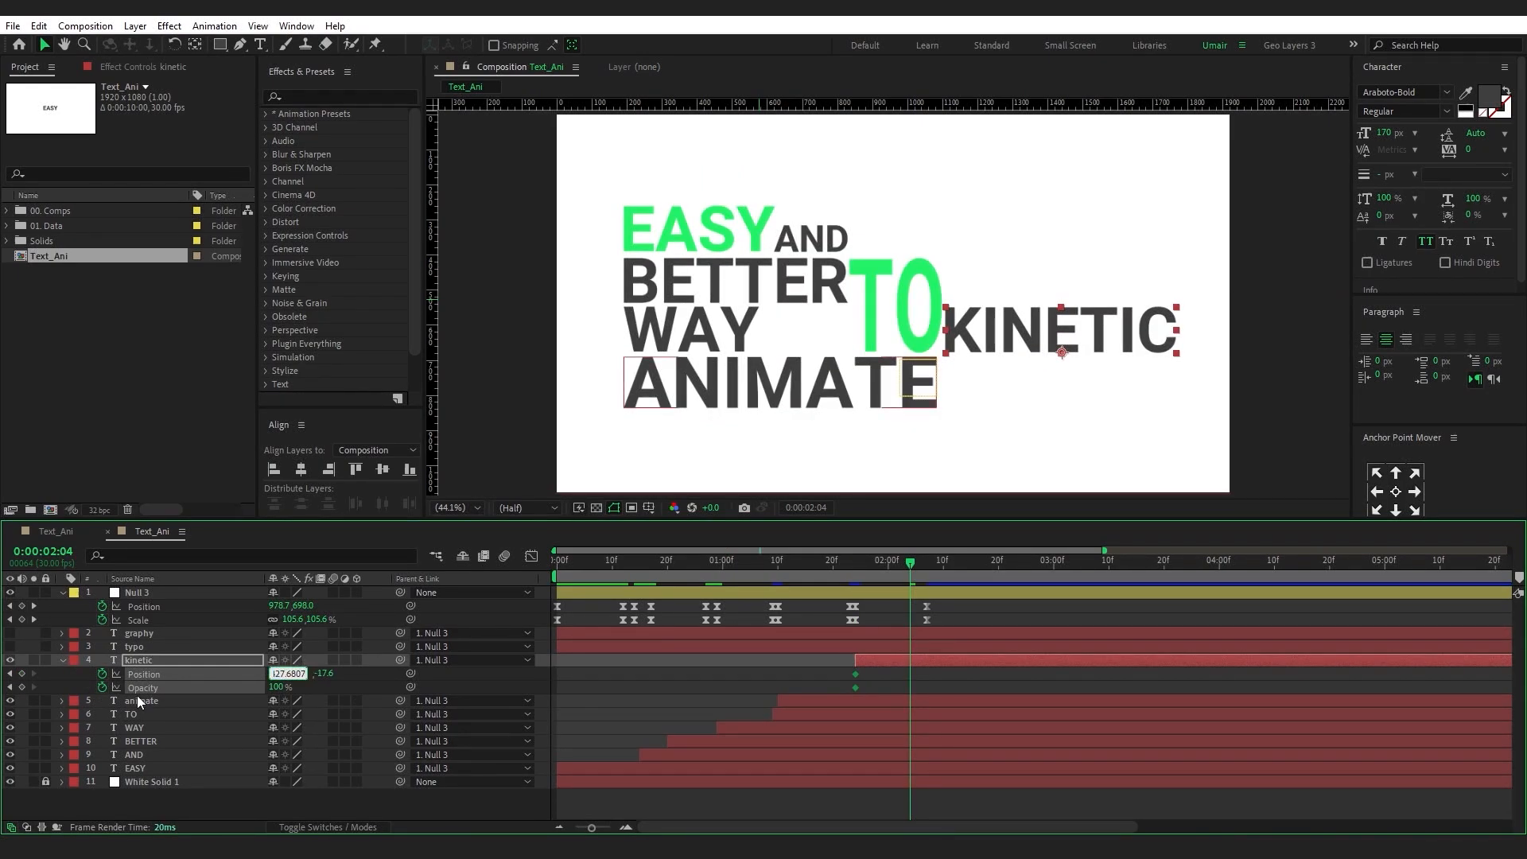
pyautogui.press('Tab')
pyautogui.write('-16.')
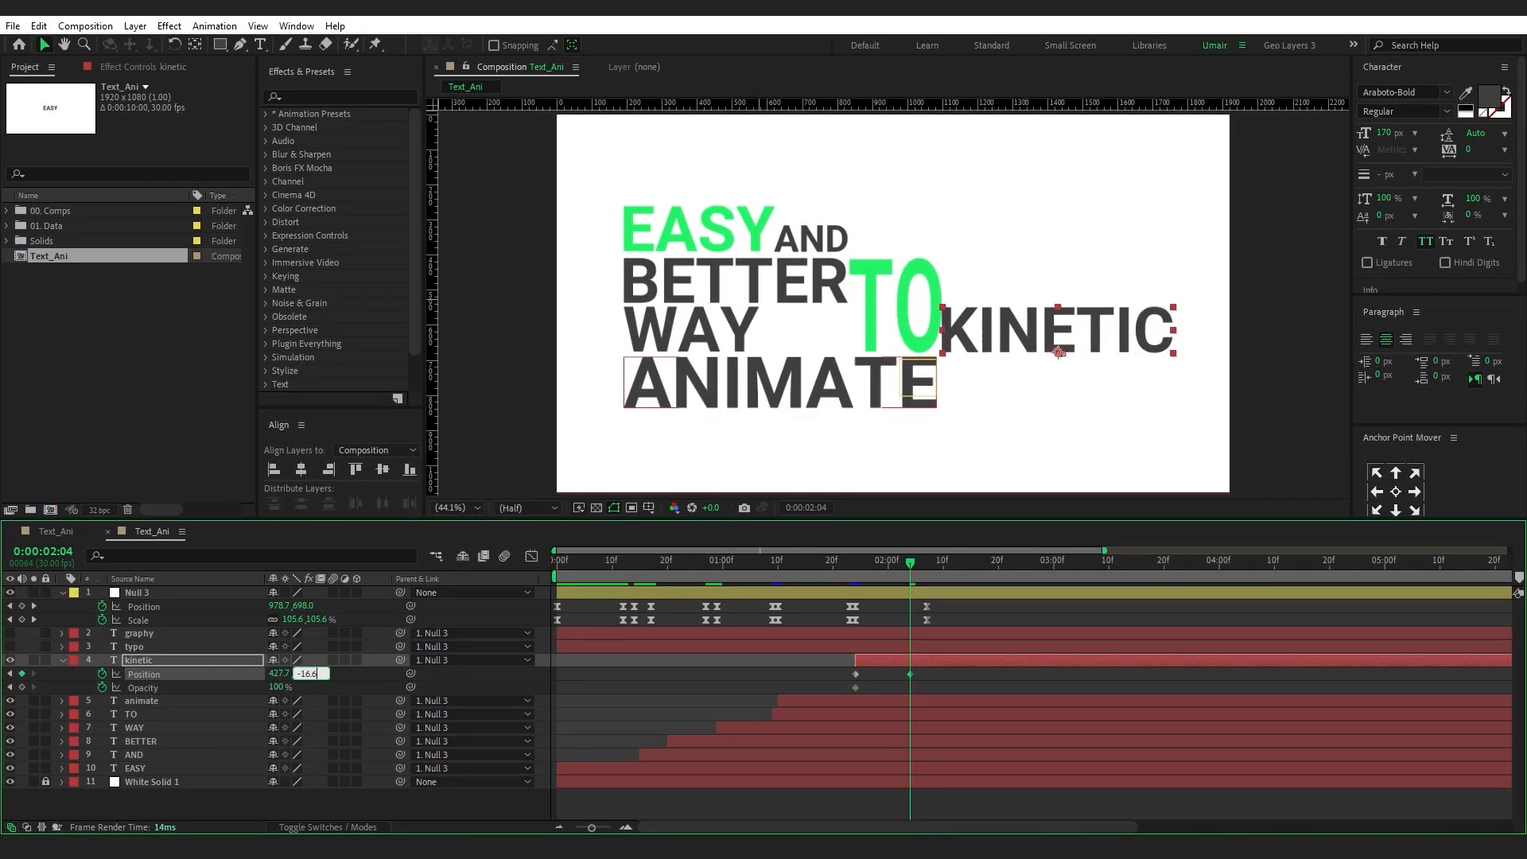
pyautogui.write('6')
pyautogui.press('Return')
pyautogui.click(21, 687)
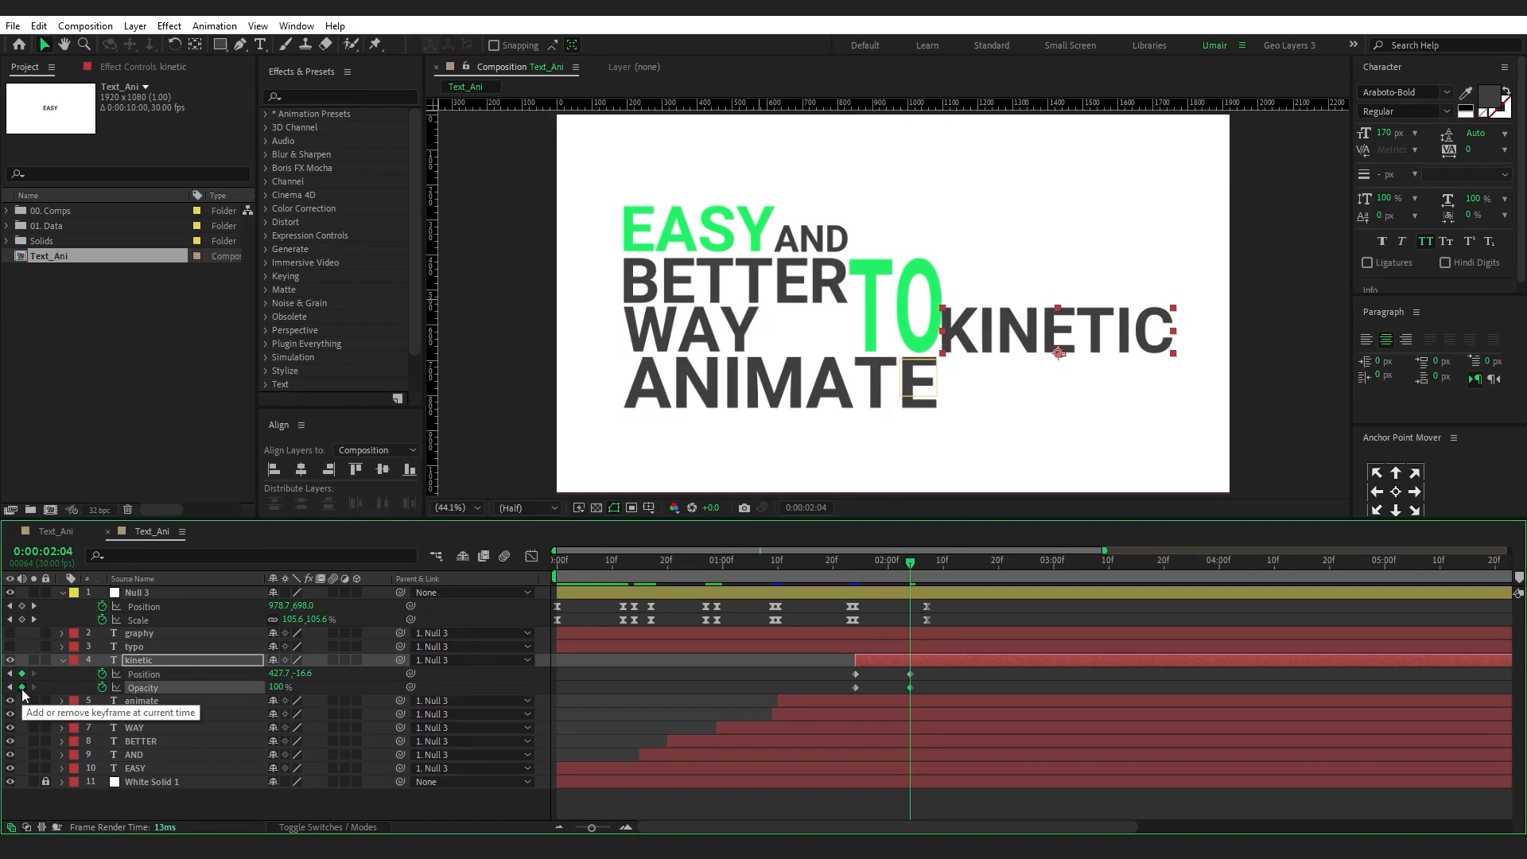
# Set the kinetic layer's Opacity to 0% at 0:00:01:24 and apply Easy Ease to all its Position and Opacity keyframes
pyautogui.moveTo(883, 569); pyautogui.dragTo(857, 575)
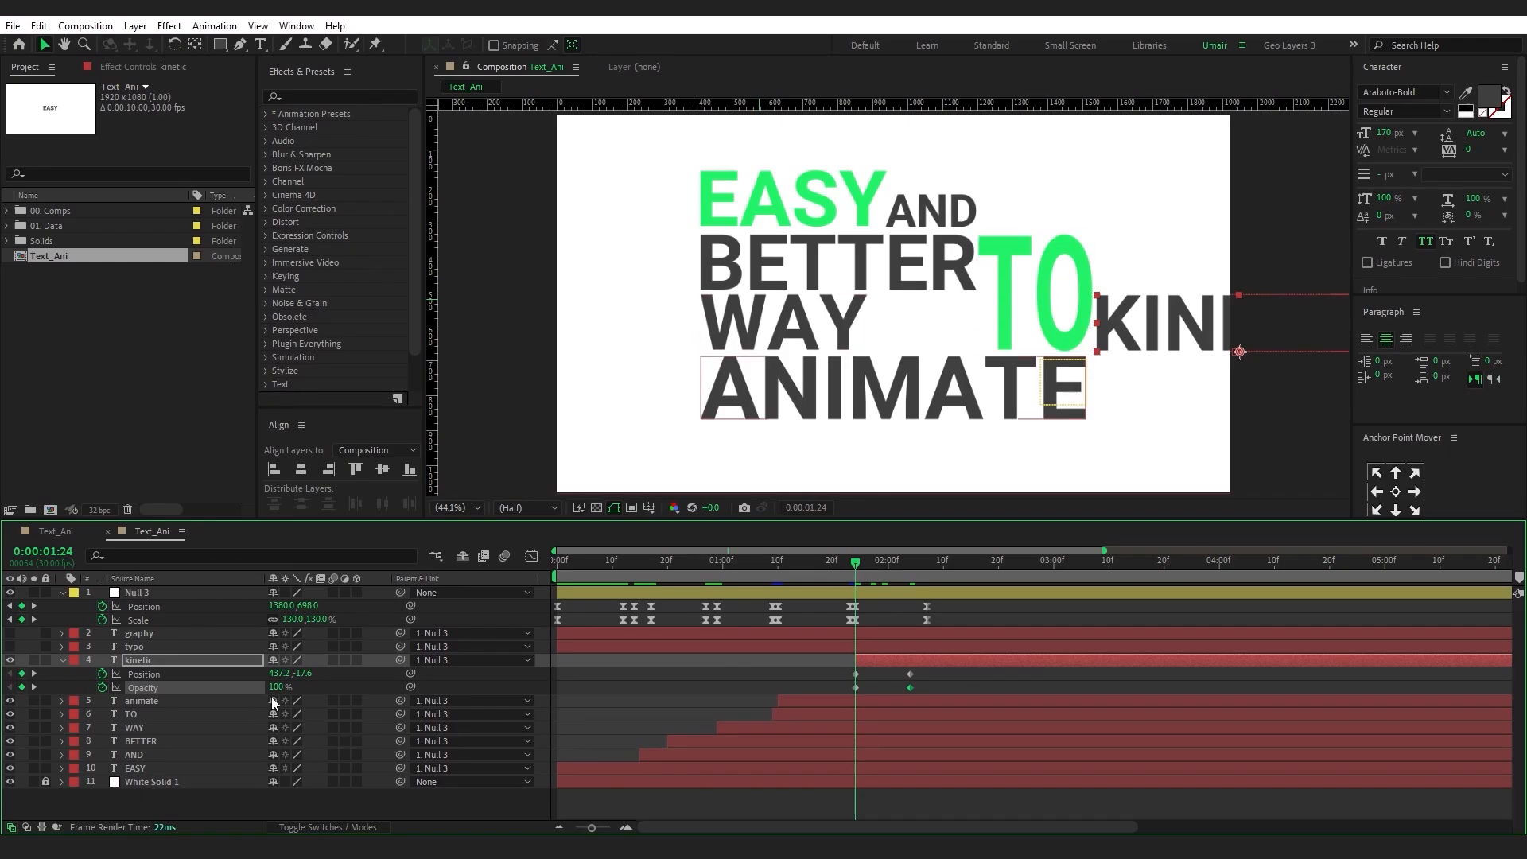
pyautogui.moveTo(277, 687); pyautogui.dragTo(196, 708)
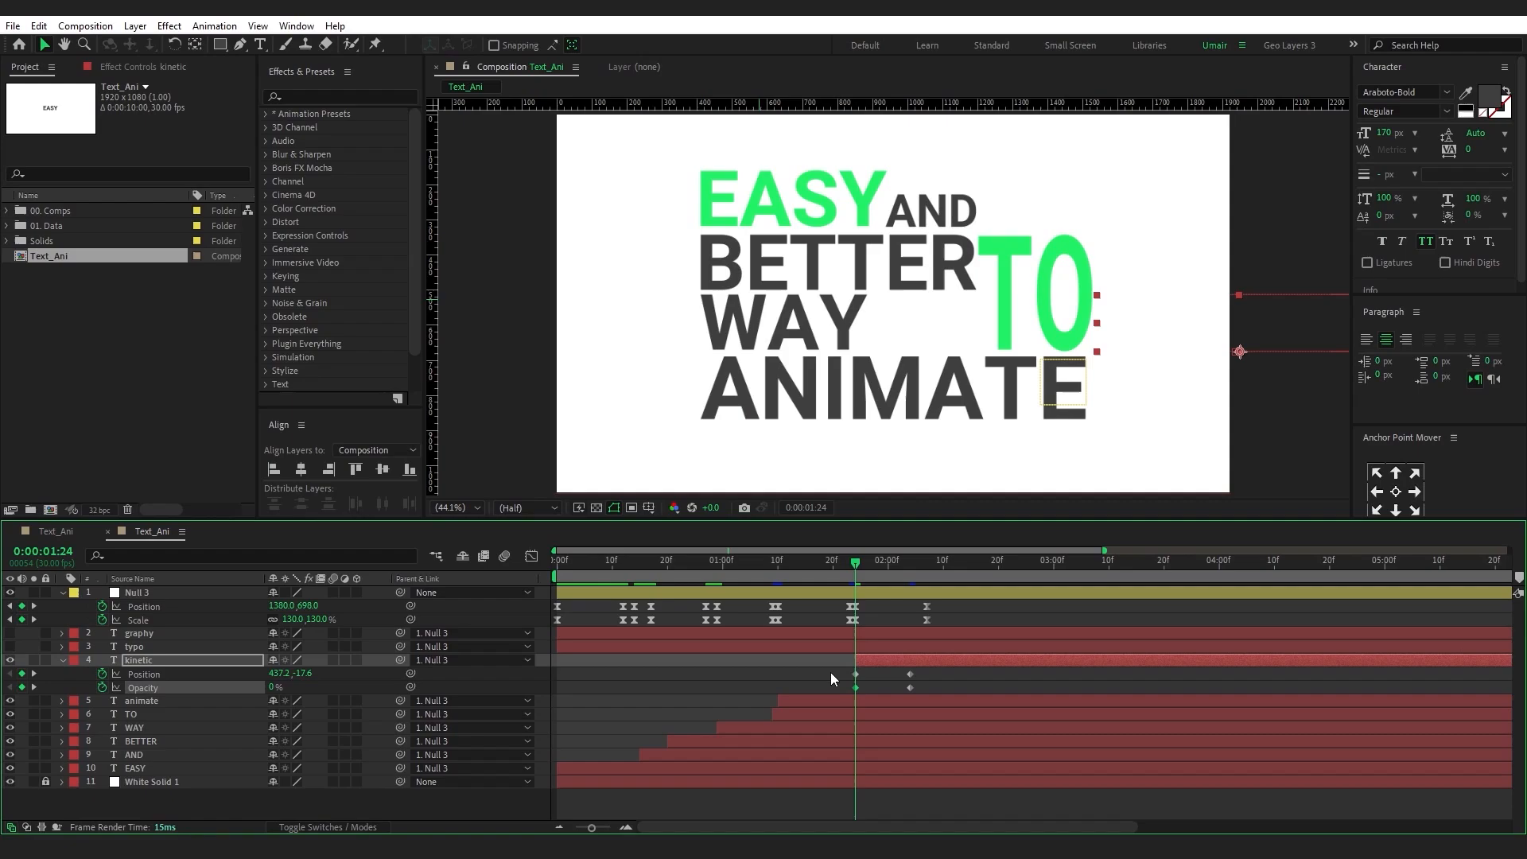
pyautogui.moveTo(831, 673); pyautogui.dragTo(937, 695)
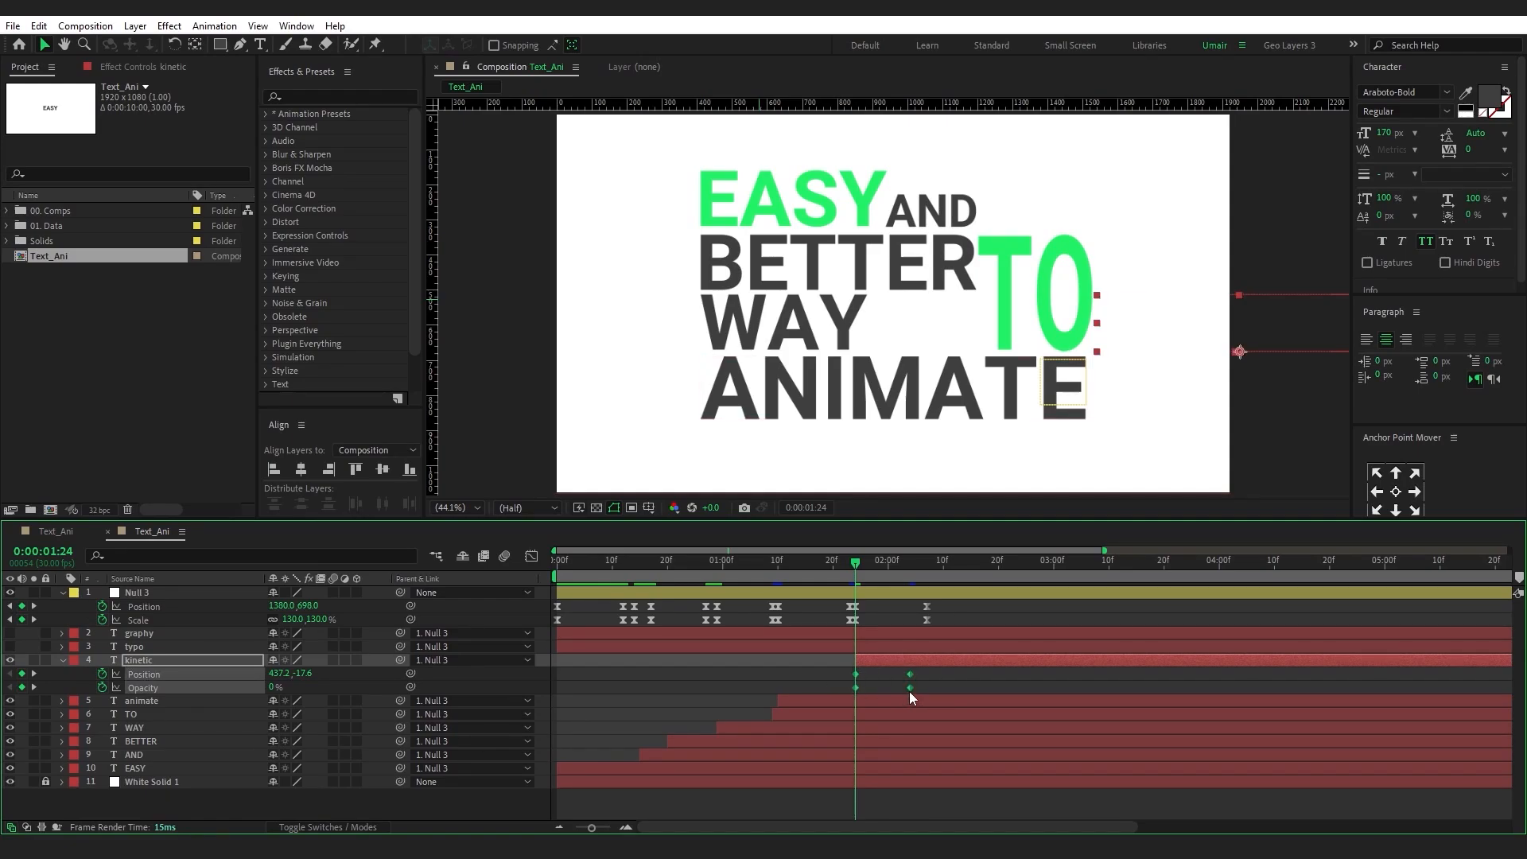
pyautogui.press('F9')
# Reshape the speed graph of the kinetic layer's keyframes so the speed peaks at the start and tapers off towards the end
pyautogui.hotkey('shift', 'F3')
pyautogui.press('=')
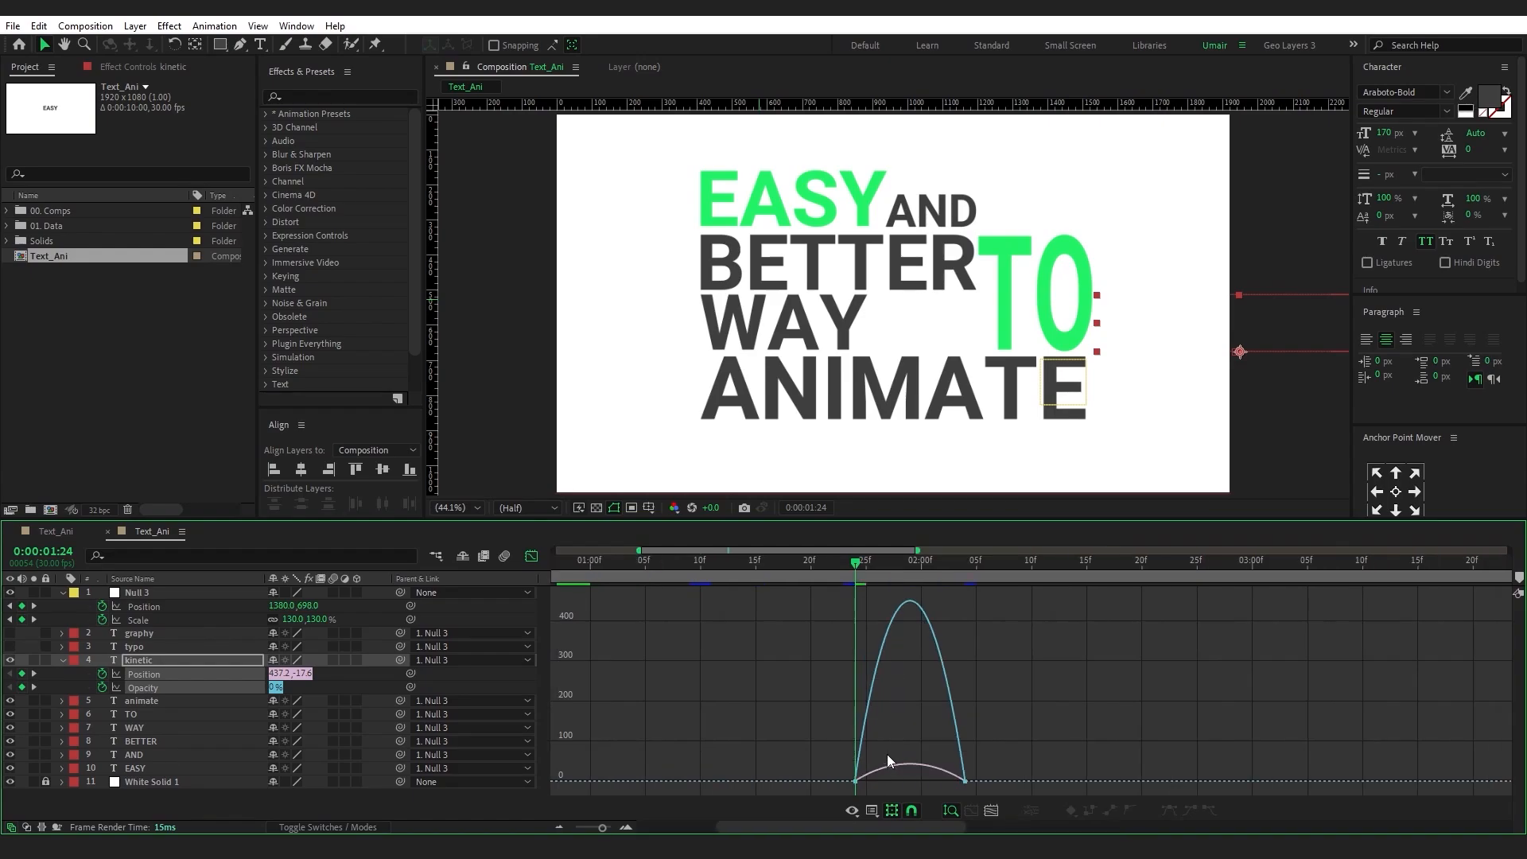
pyautogui.moveTo(983, 785); pyautogui.dragTo(859, 778)
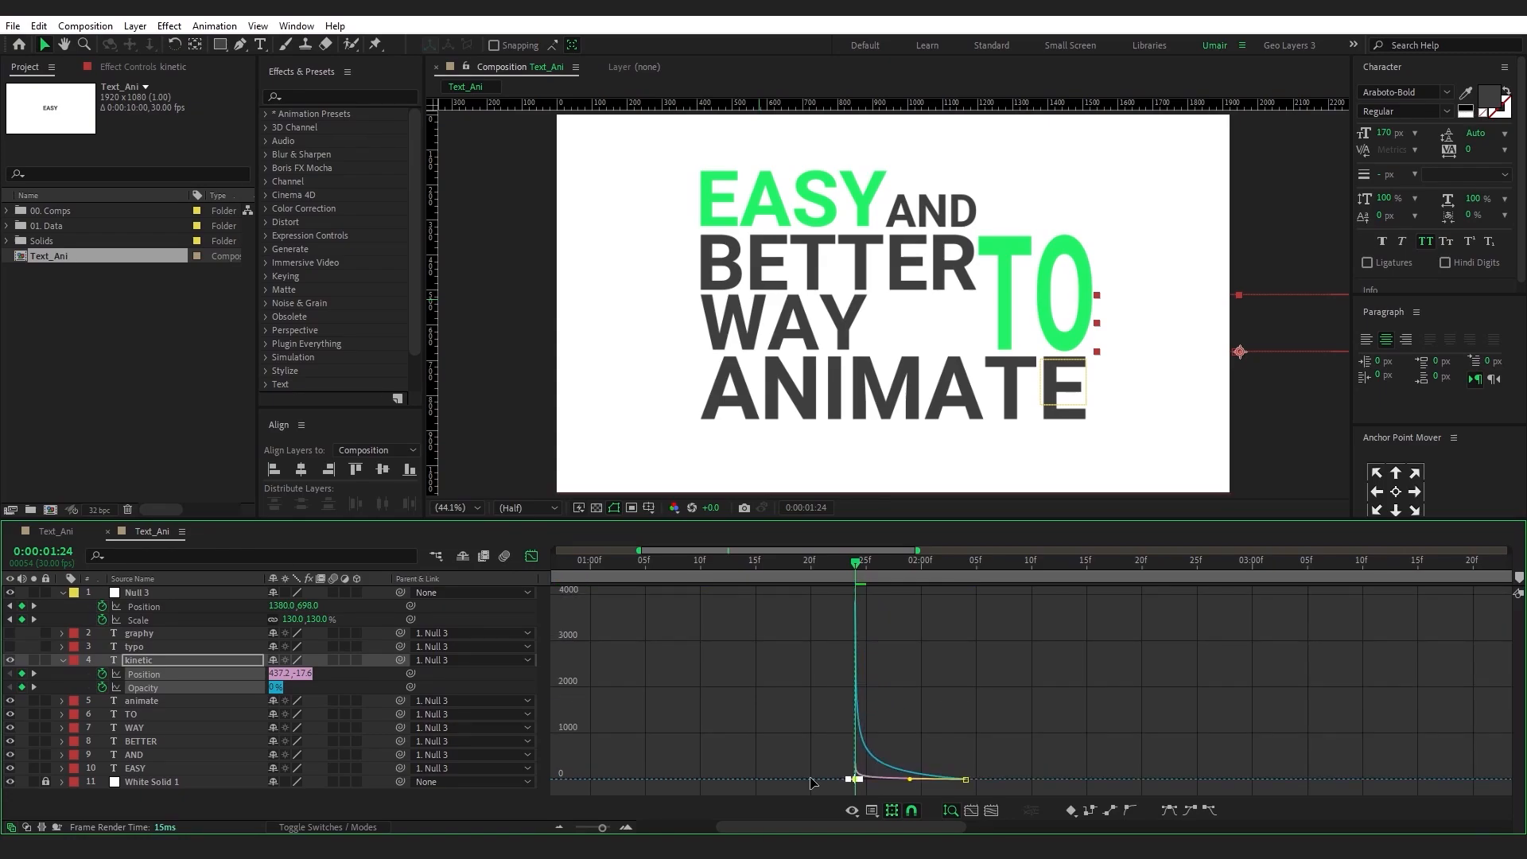
pyautogui.click(532, 556)
# Duplicate the null's 0:00:02:07 Position and Scale keyframes at 0:00:02:08
pyautogui.moveTo(857, 565); pyautogui.dragTo(995, 589)
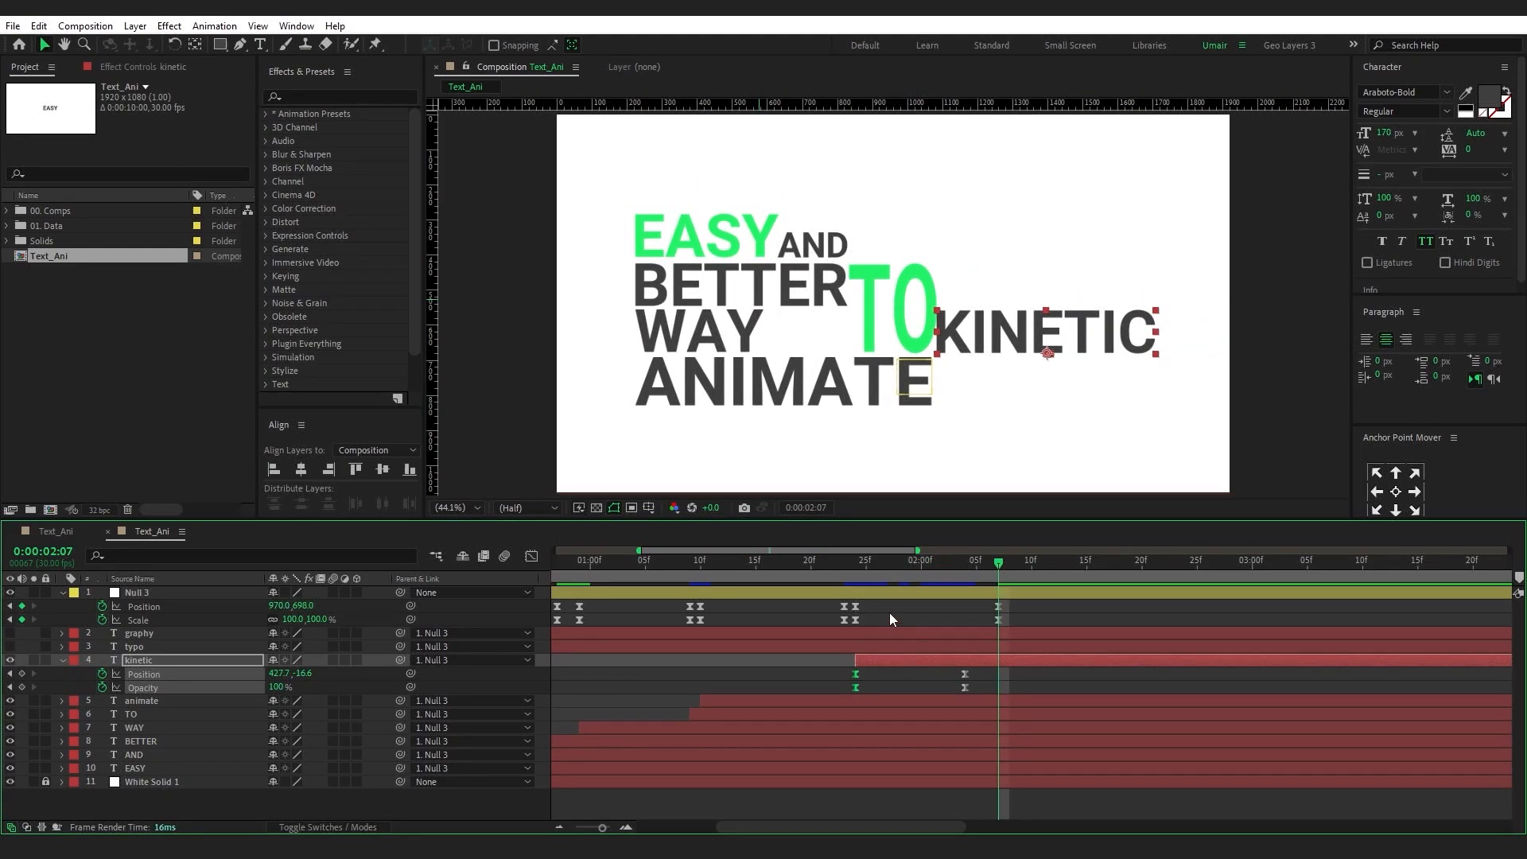
pyautogui.click(928, 595)
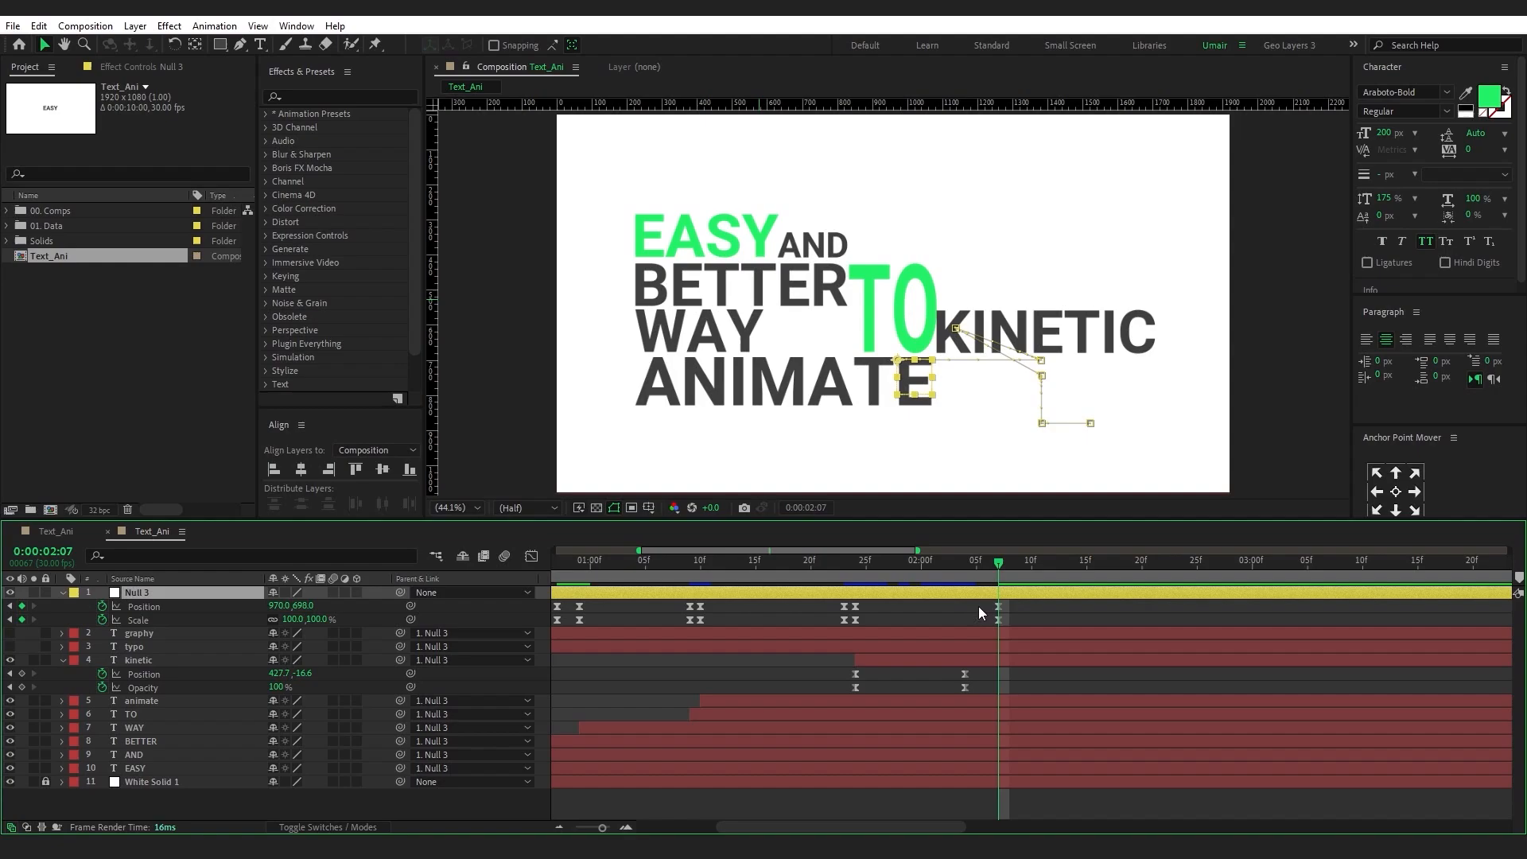
pyautogui.moveTo(978, 604); pyautogui.dragTo(1017, 628)
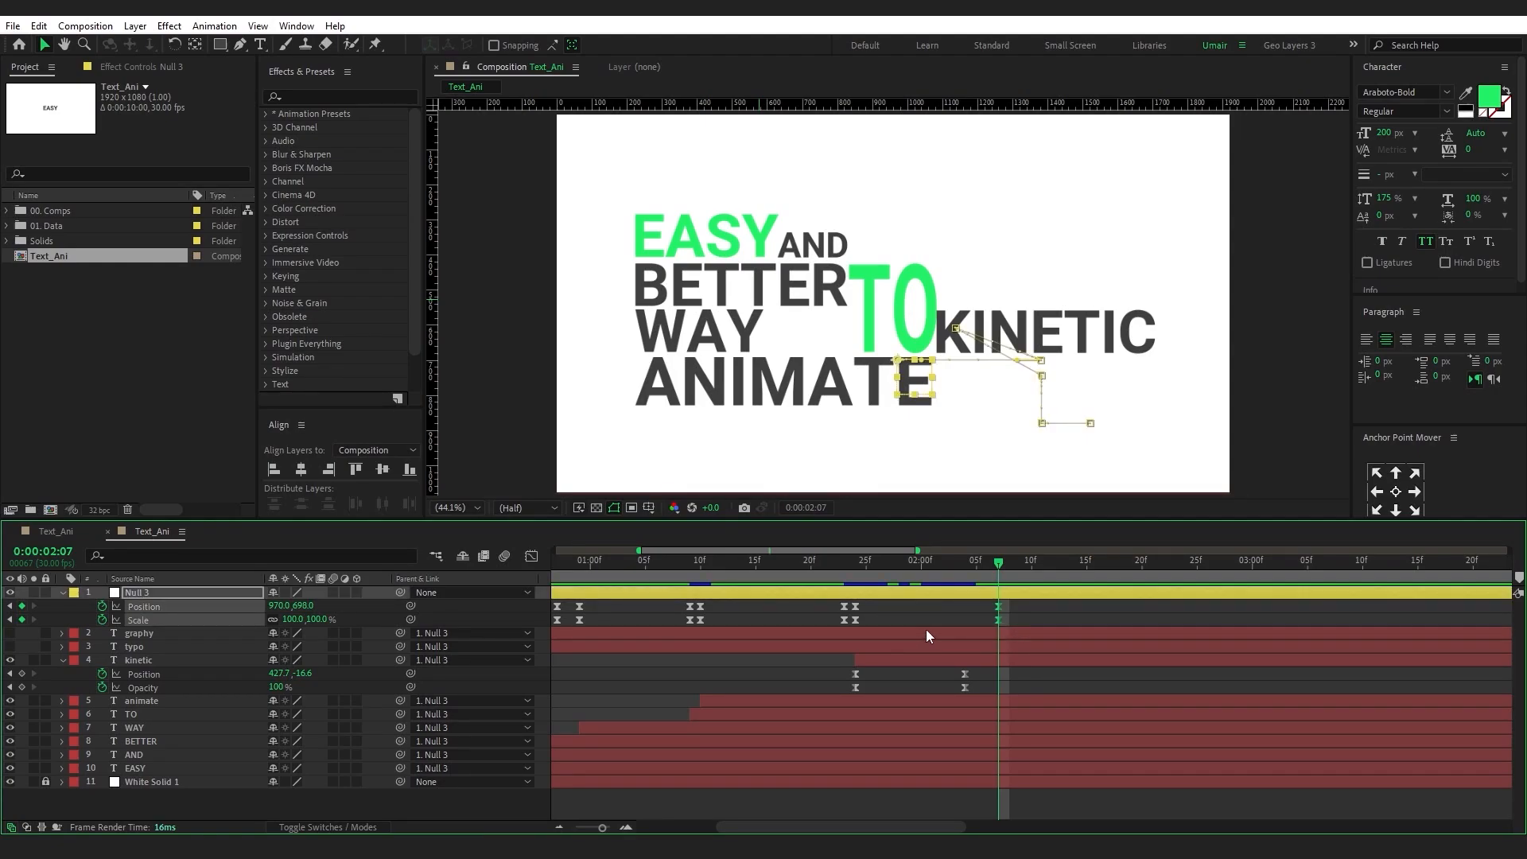
pyautogui.press('pagedown')
pyautogui.hotkey('ctrl', 'v')
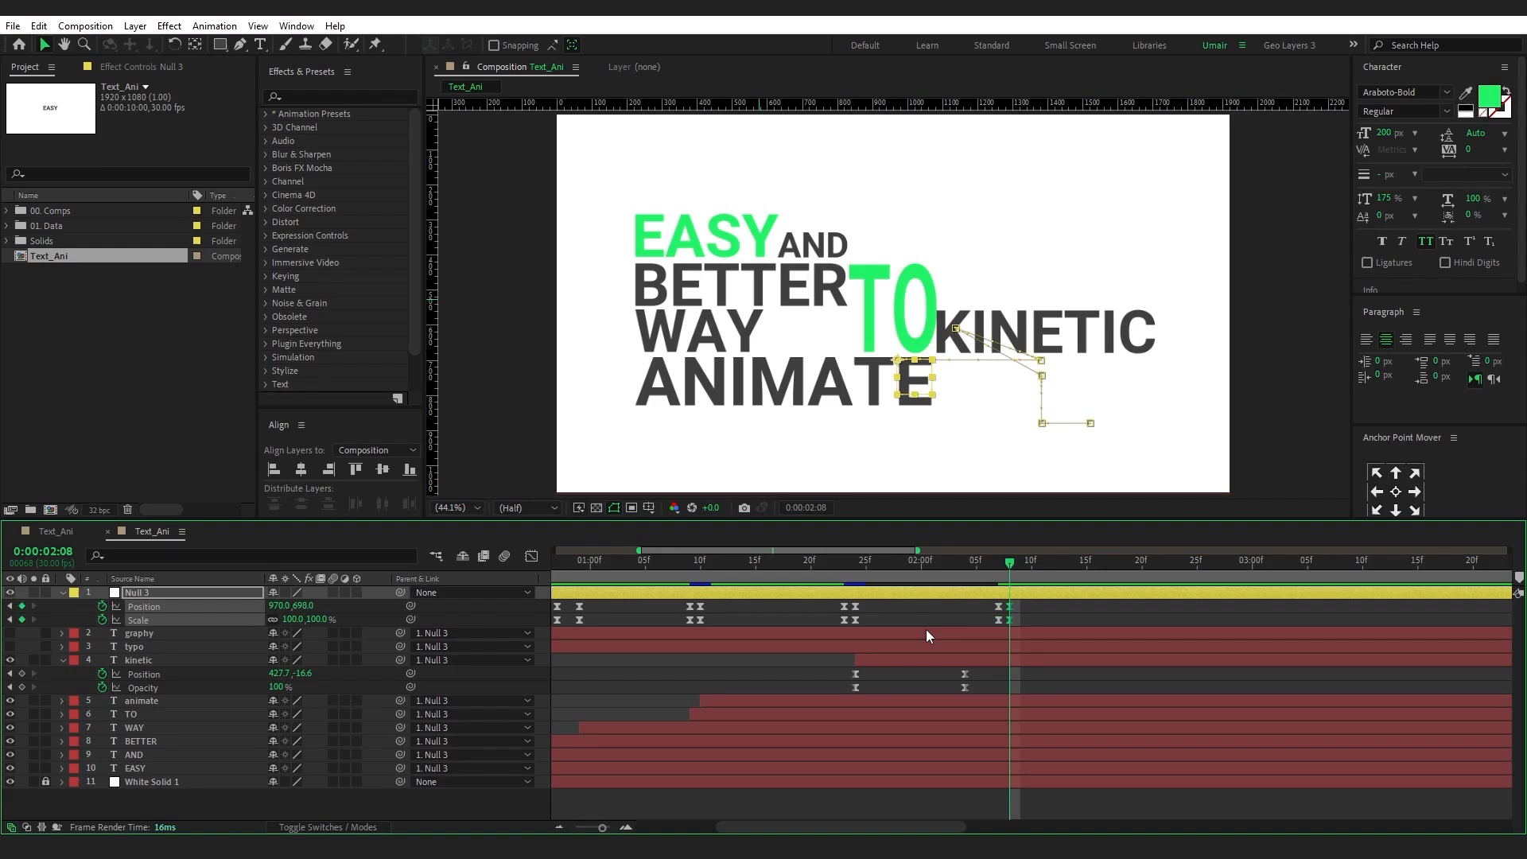
# At 0:00:02:23, set the null's Position to 970, 510 and add a Scale keyframe at 100%
pyautogui.hotkey('shift', 'pagedown')
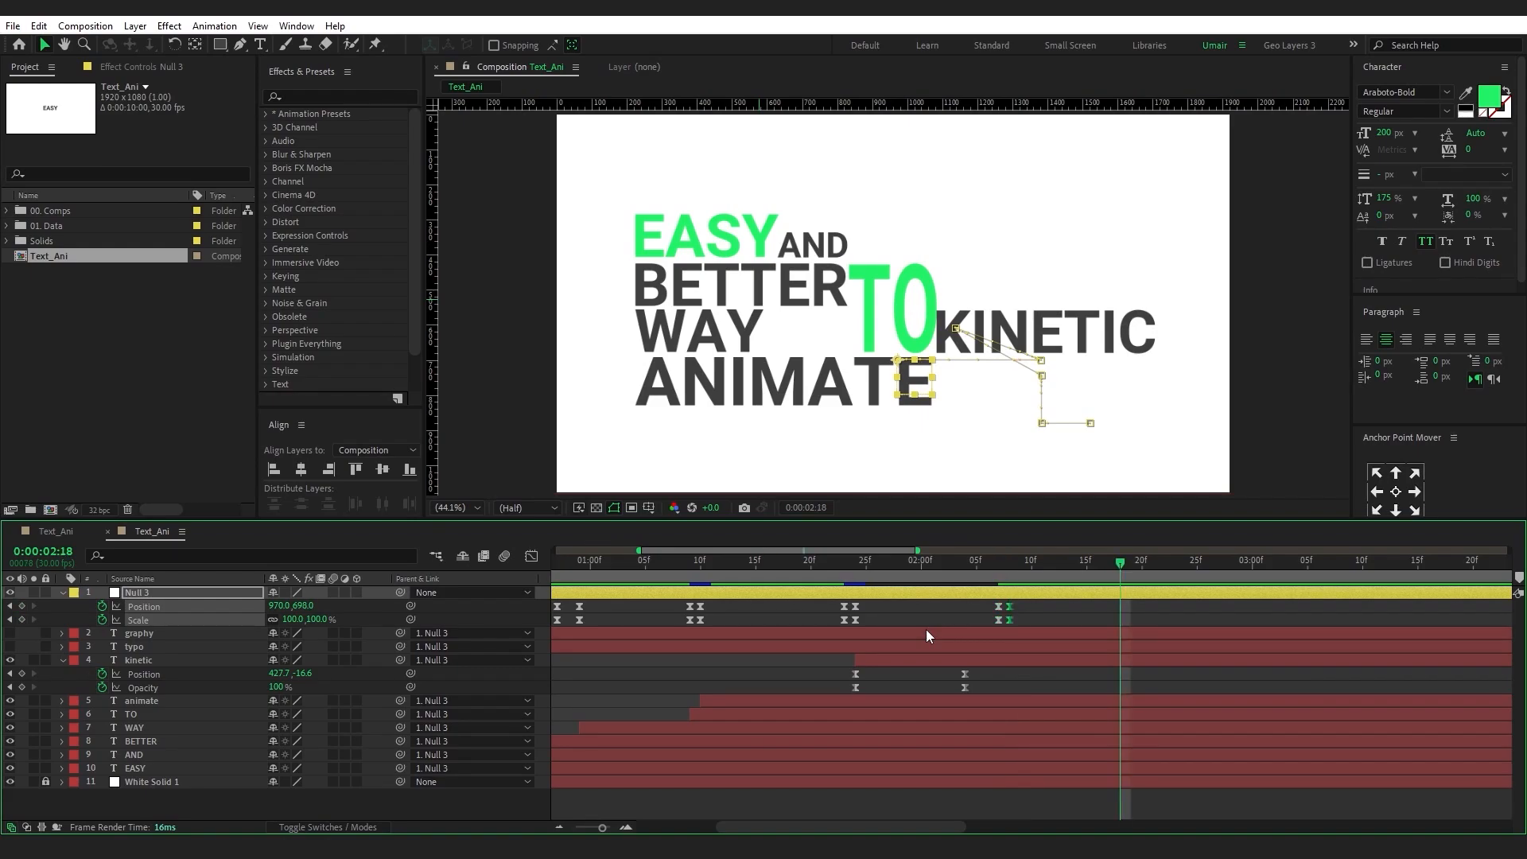
pyautogui.press('pagedown')
pyautogui.press('pagedown')
pyautogui.press('pagedown')
pyautogui.press('pagedown')
pyautogui.press('pagedown')
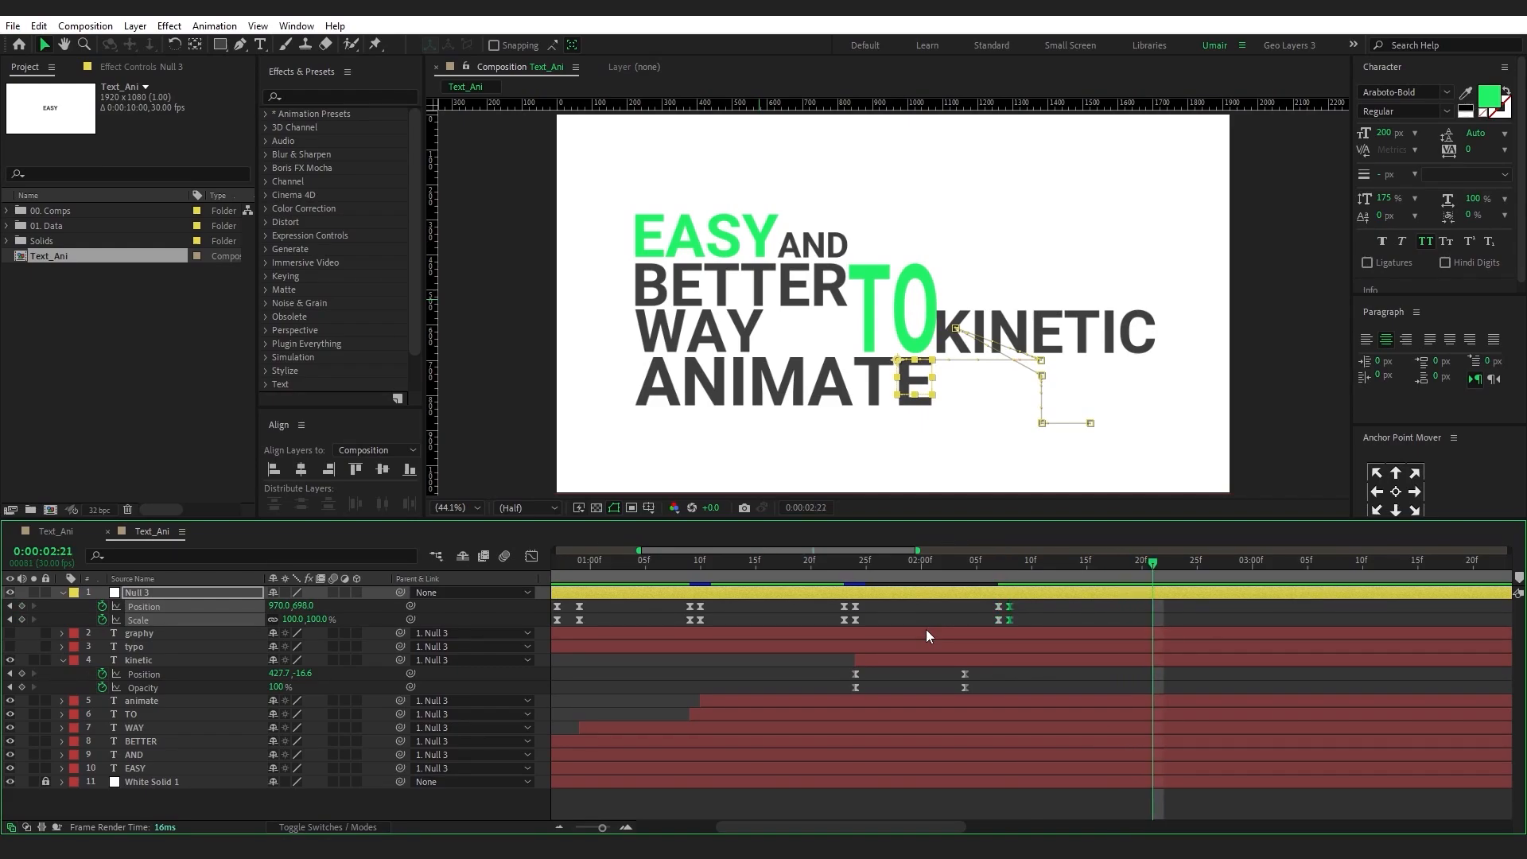
pyautogui.moveTo(303, 606); pyautogui.dragTo(153, 628)
pyautogui.click(304, 606)
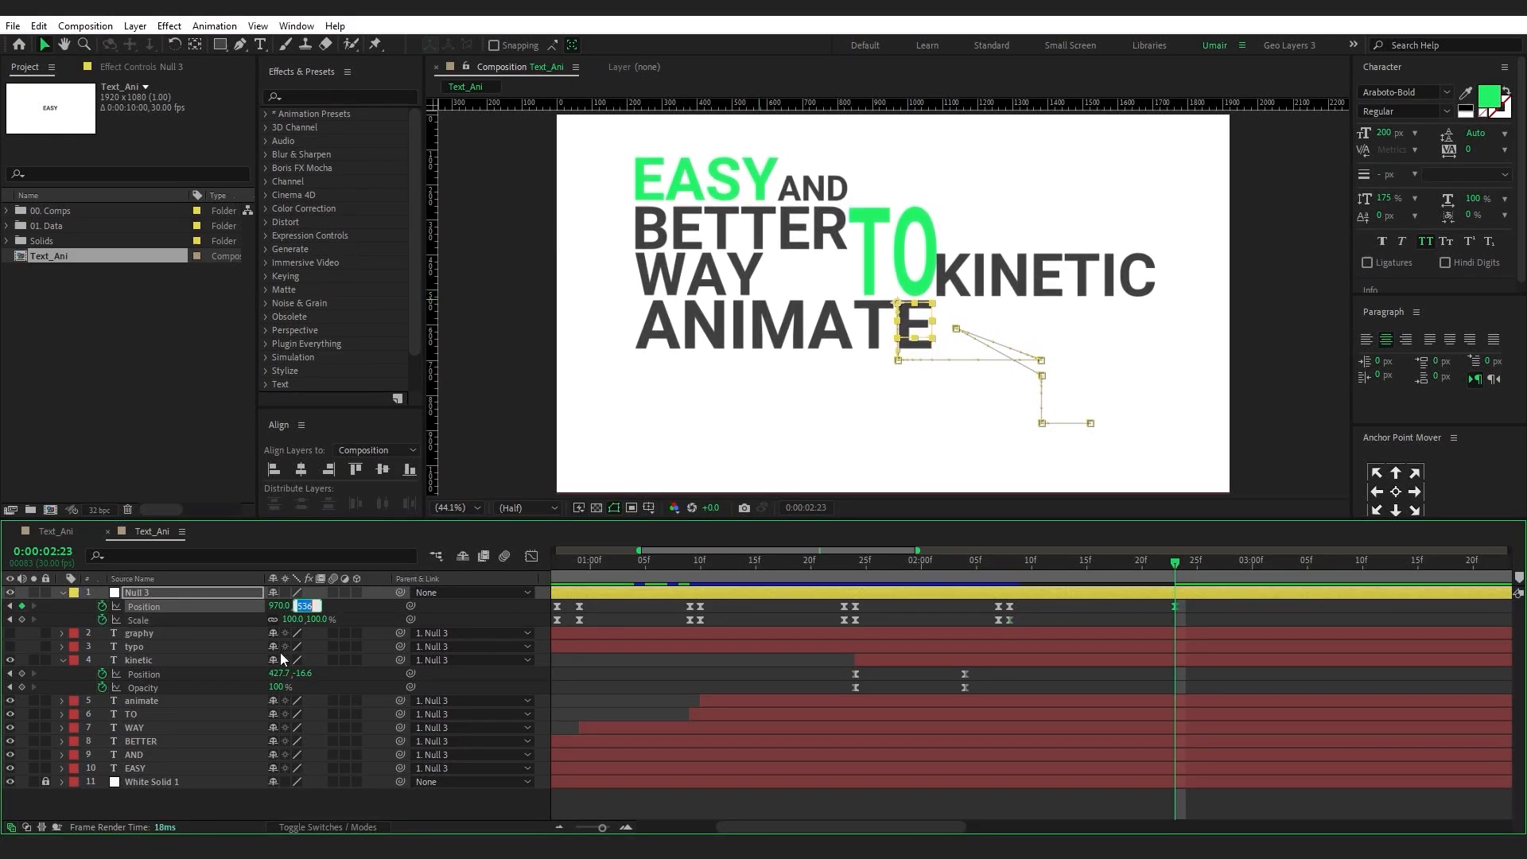
pyautogui.write('510')
pyautogui.press('Return')
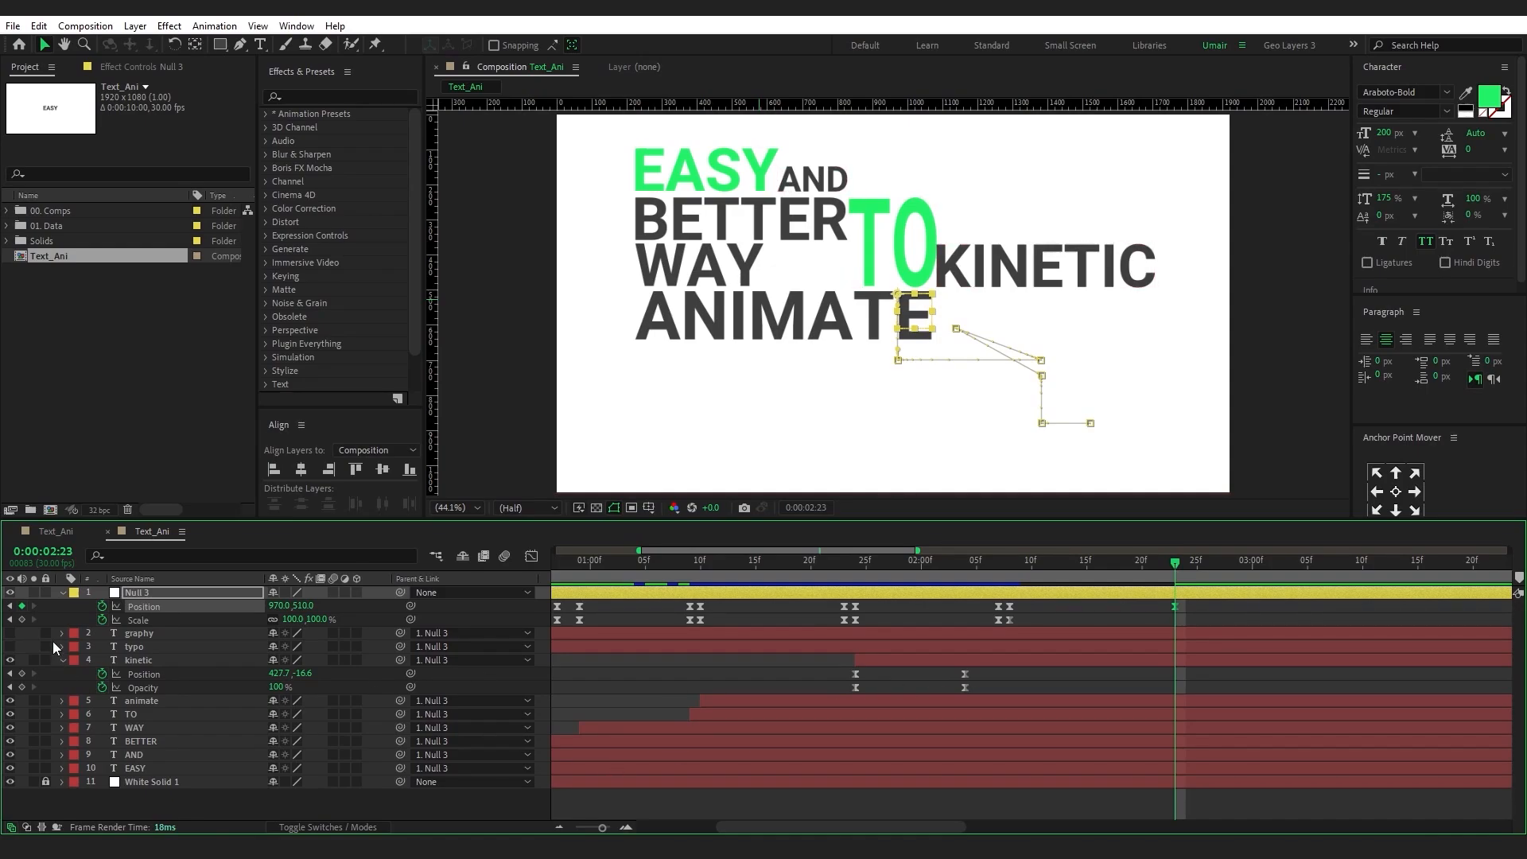
pyautogui.click(21, 619)
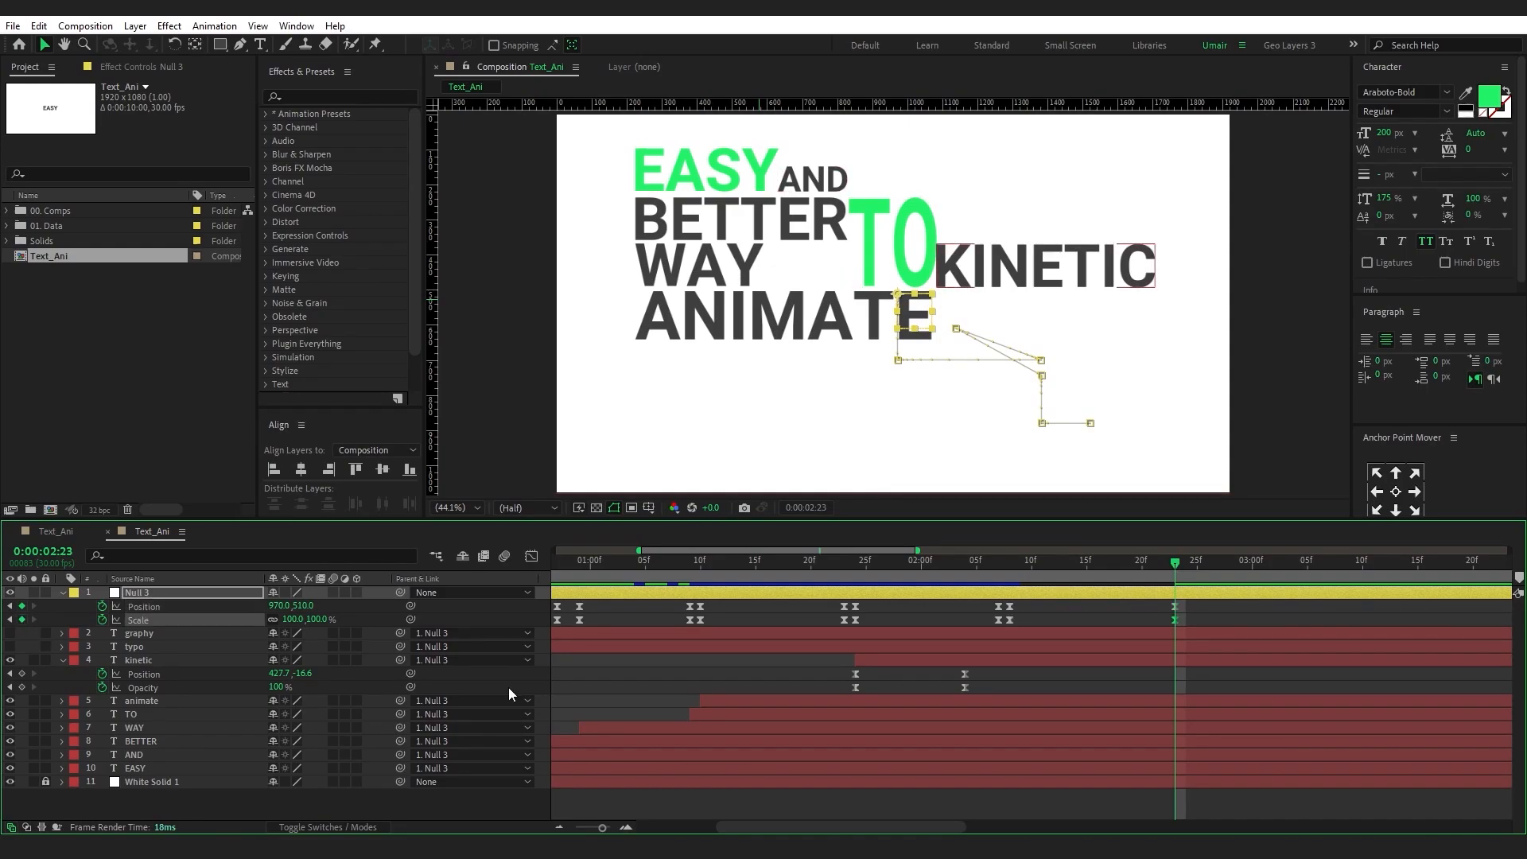
# Make the typo text layer visible and trim its start to 0:00:02:10
pyautogui.click(1009, 566)
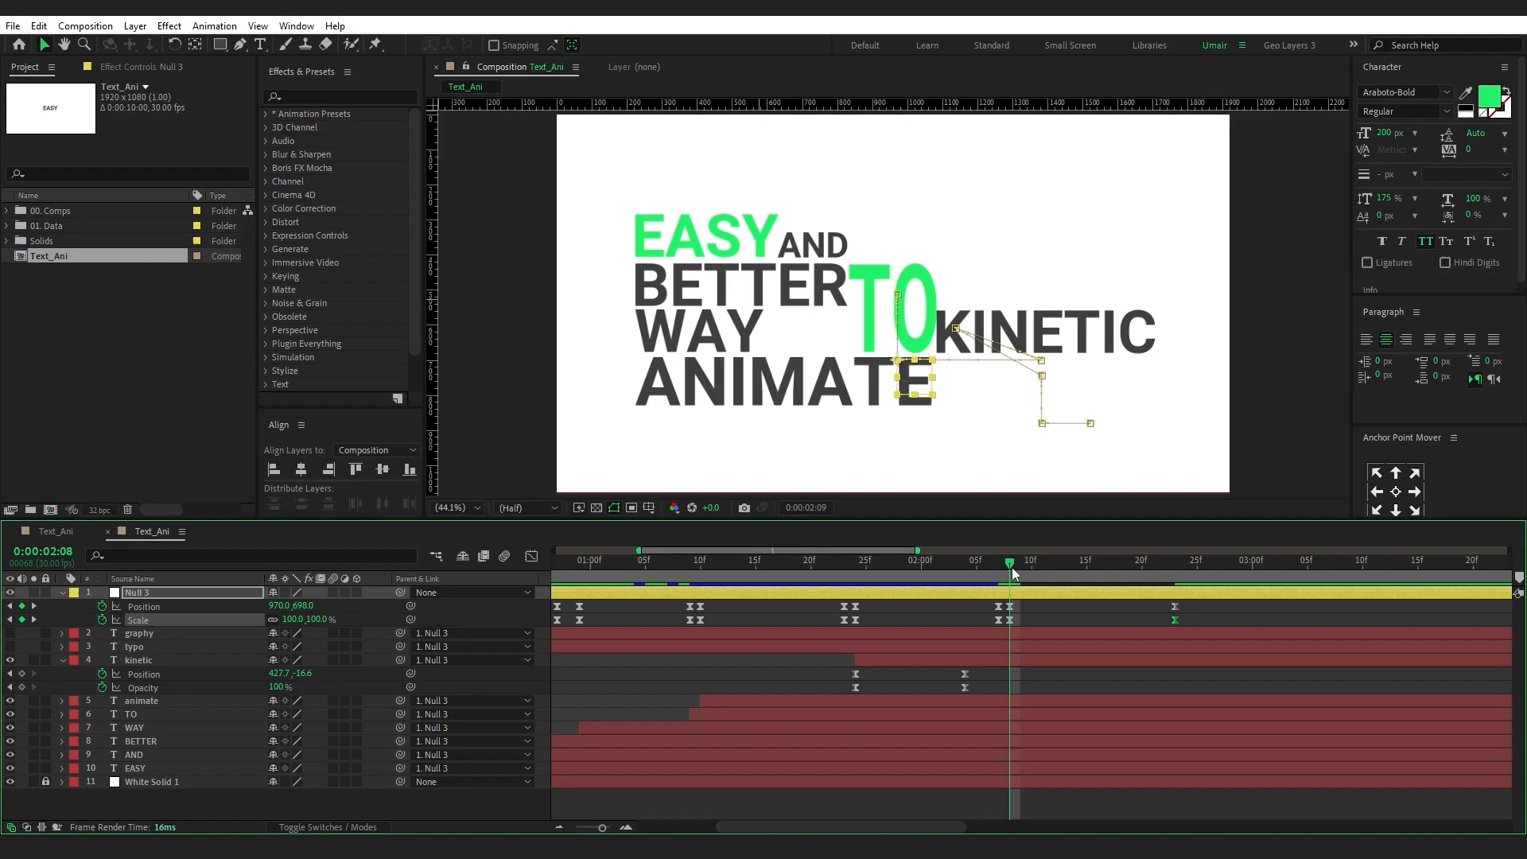
pyautogui.press('pagedown')
pyautogui.press('pagedown')
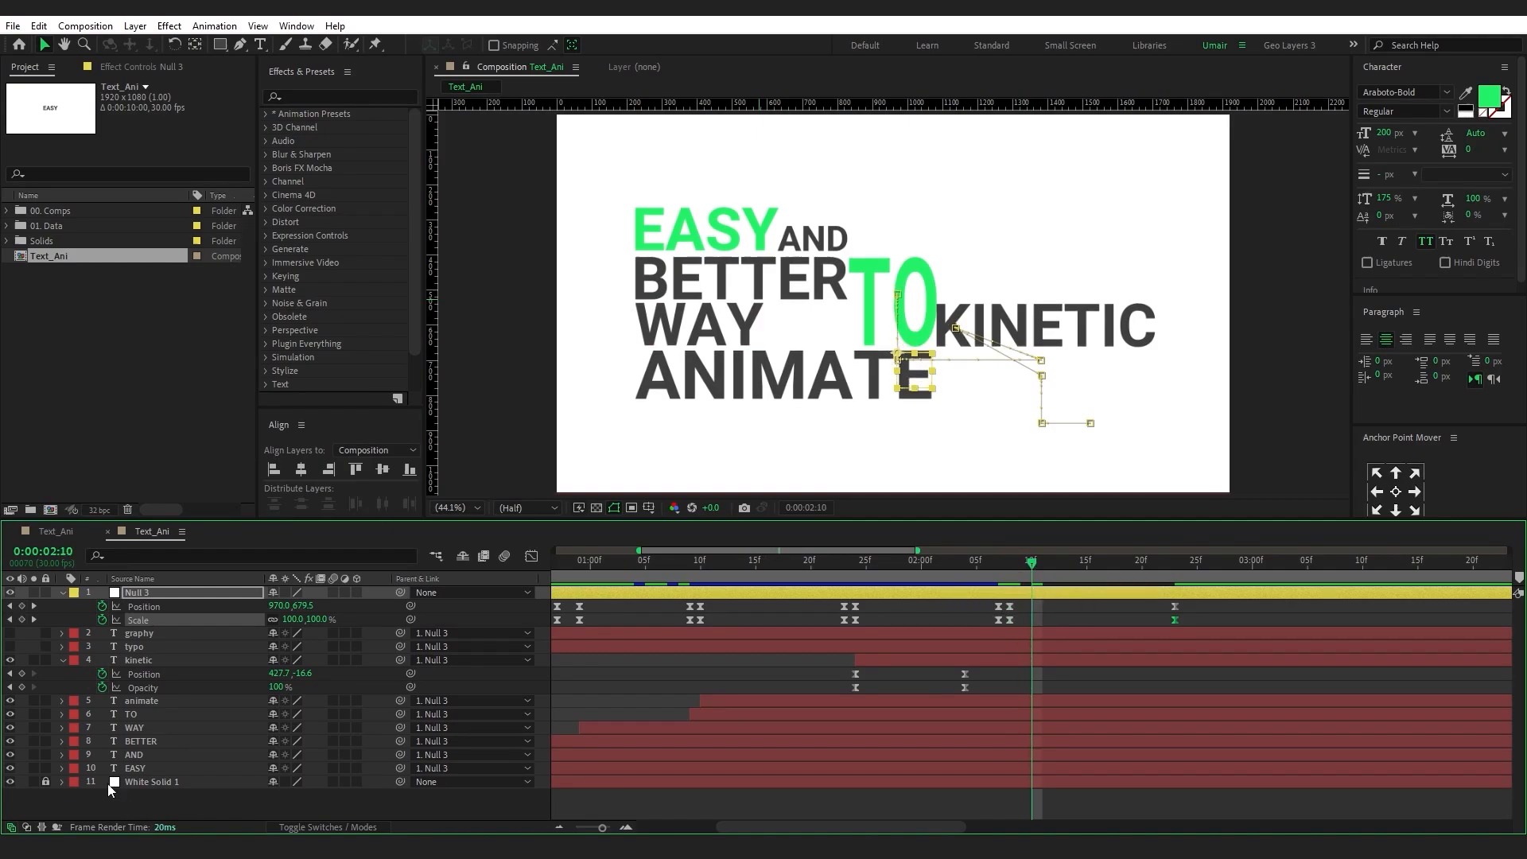
pyautogui.click(140, 646)
pyautogui.click(10, 649)
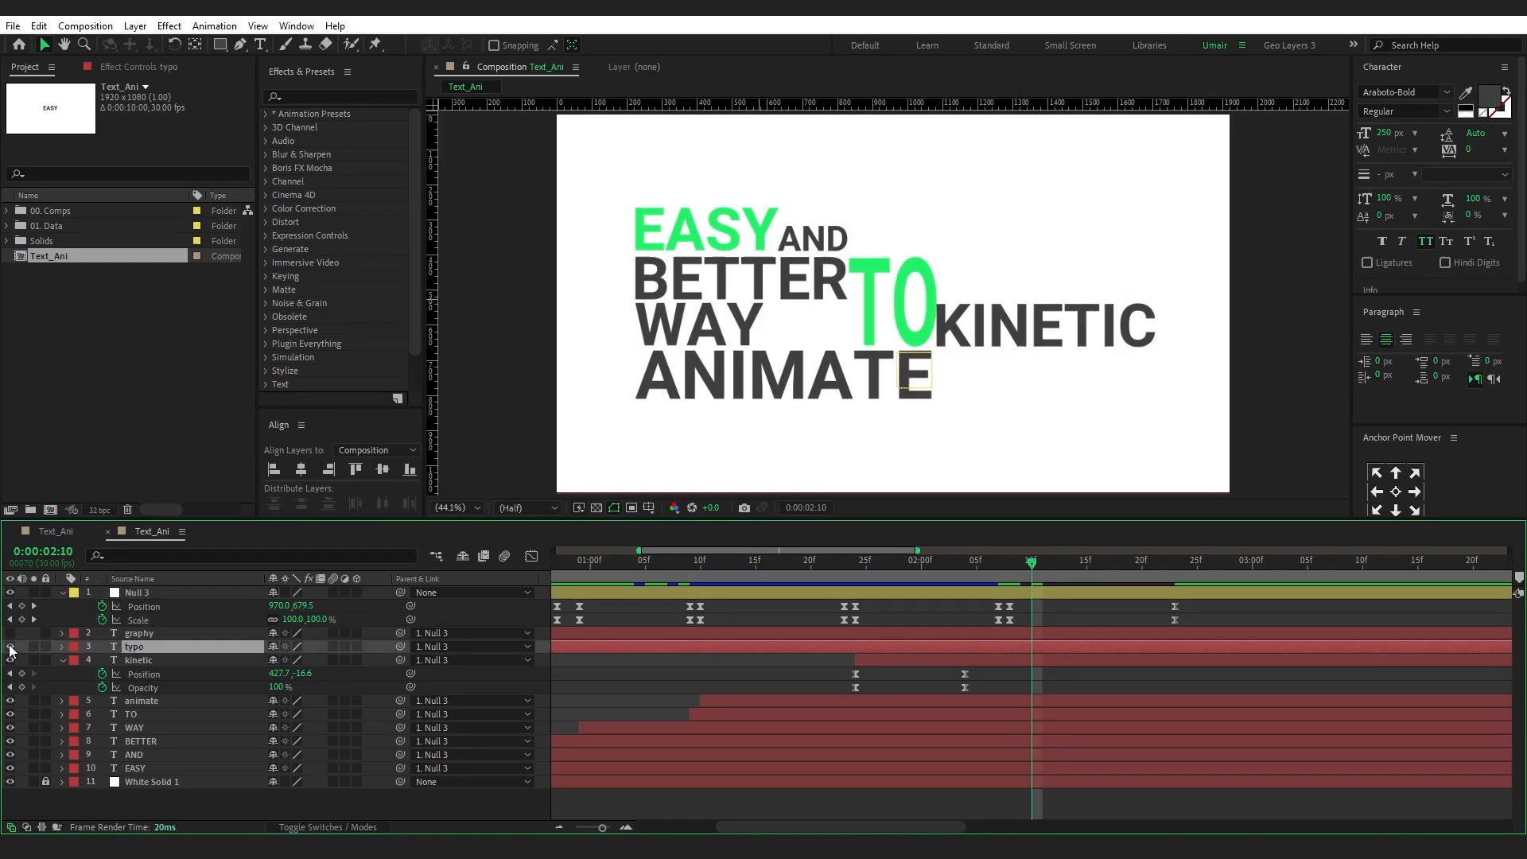
pyautogui.click(10, 648)
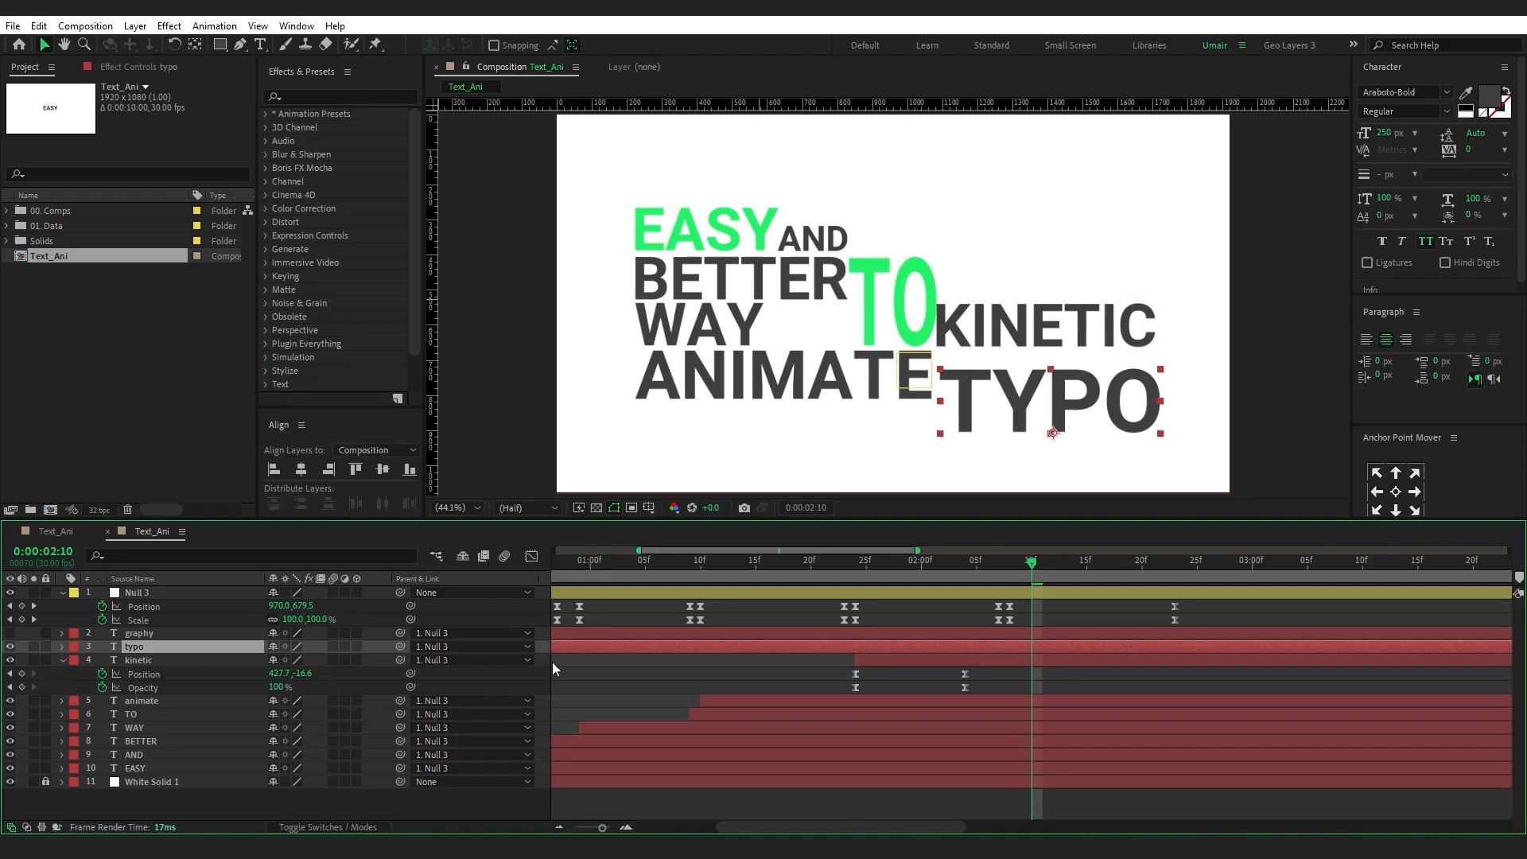
pyautogui.hotkey('alt', '[')
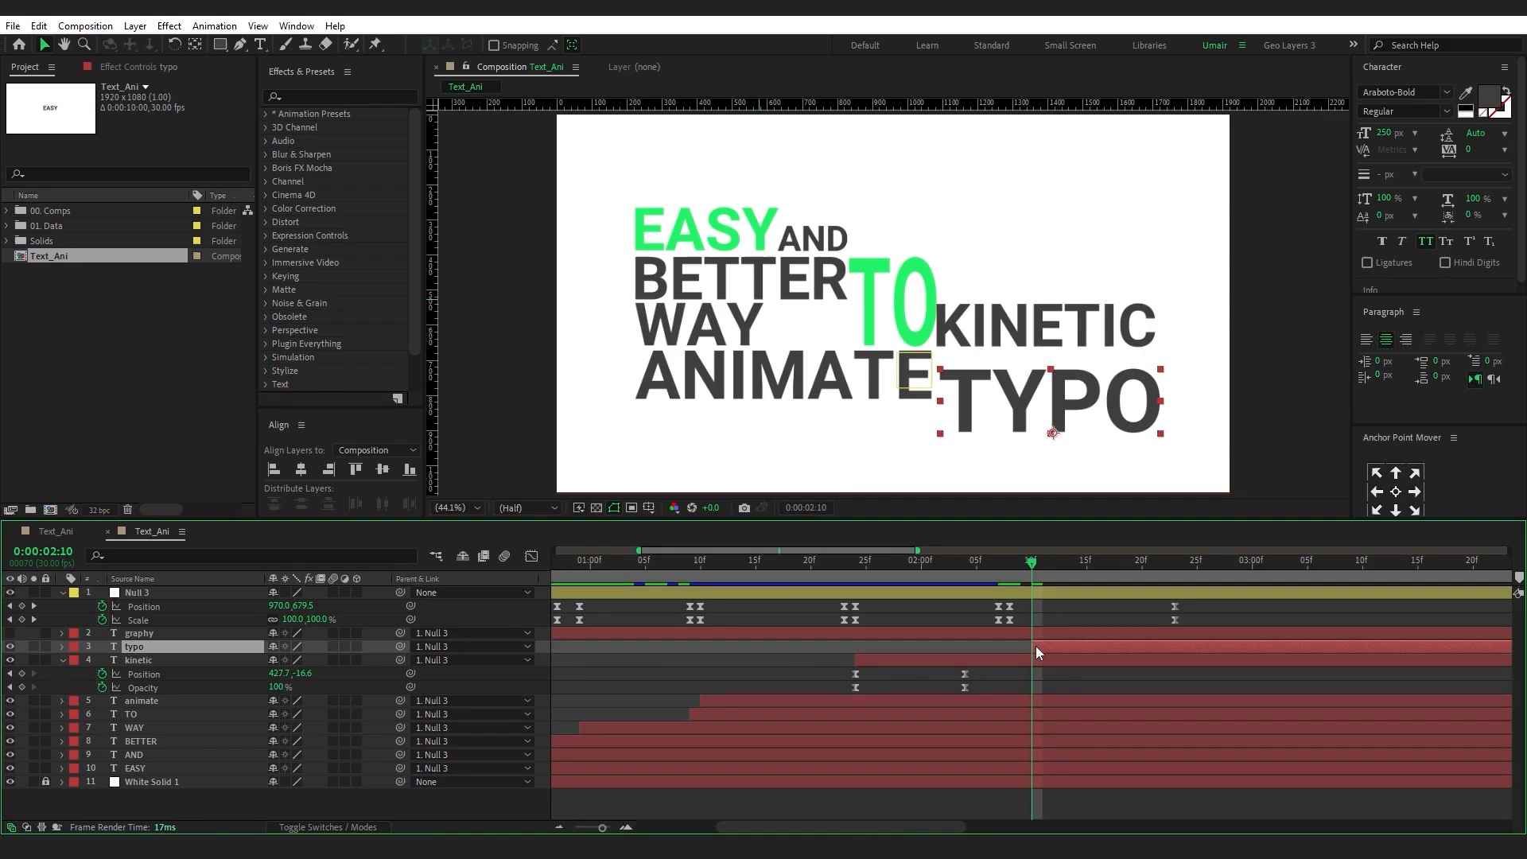
# Add Position and Opacity keyframes to the typo layer at 0:00:02:10 and 0:00:02:20
pyautogui.hotkey('alt', 'shift', 'p')
pyautogui.hotkey('alt', 'shift', 't')
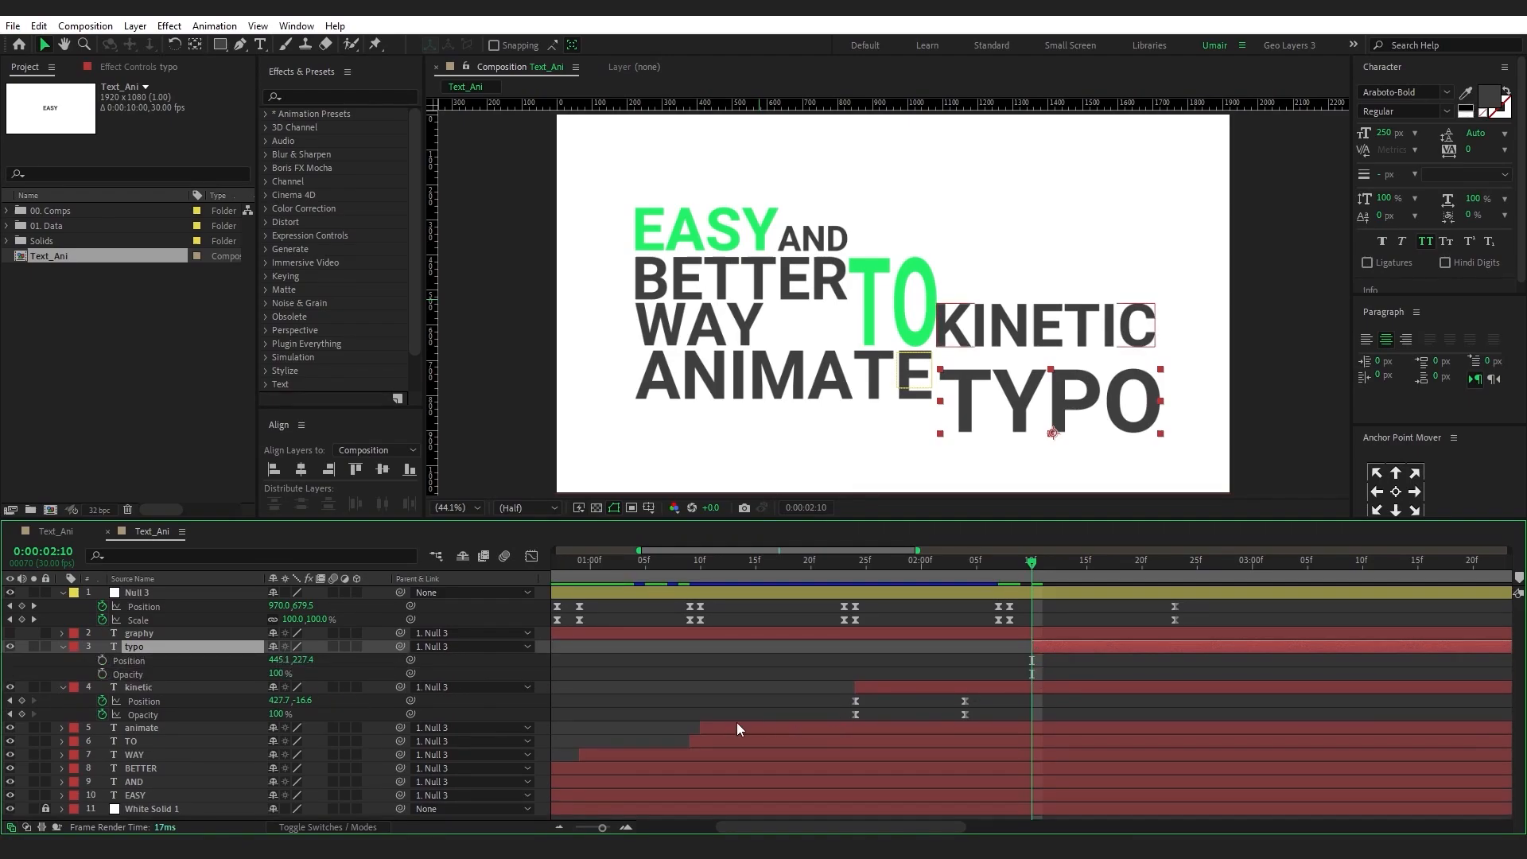
pyautogui.moveTo(102, 660); pyautogui.dragTo(105, 674)
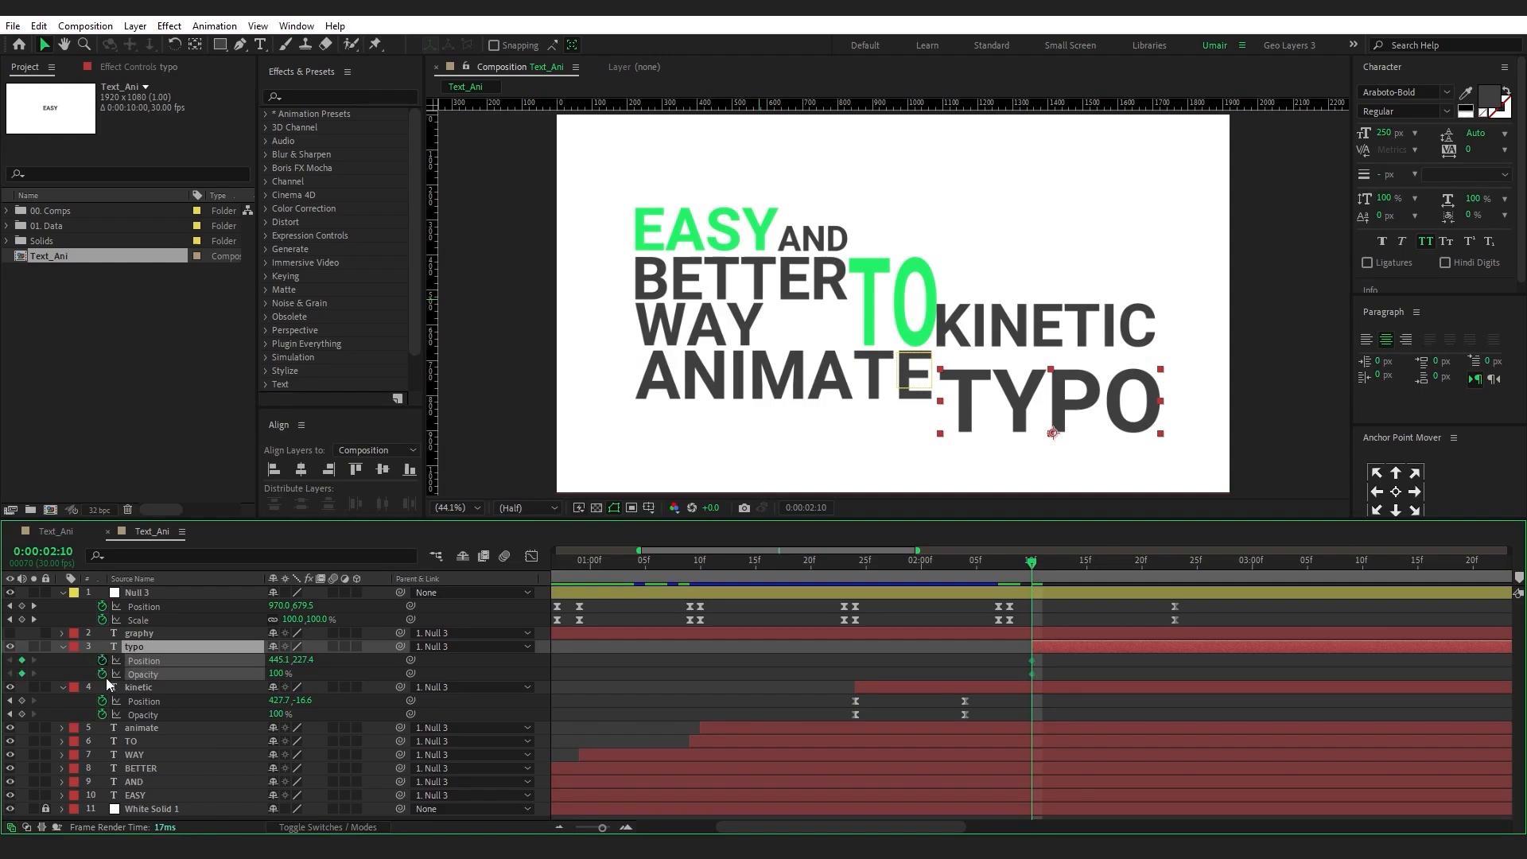
pyautogui.hotkey('shift', 'pagedown')
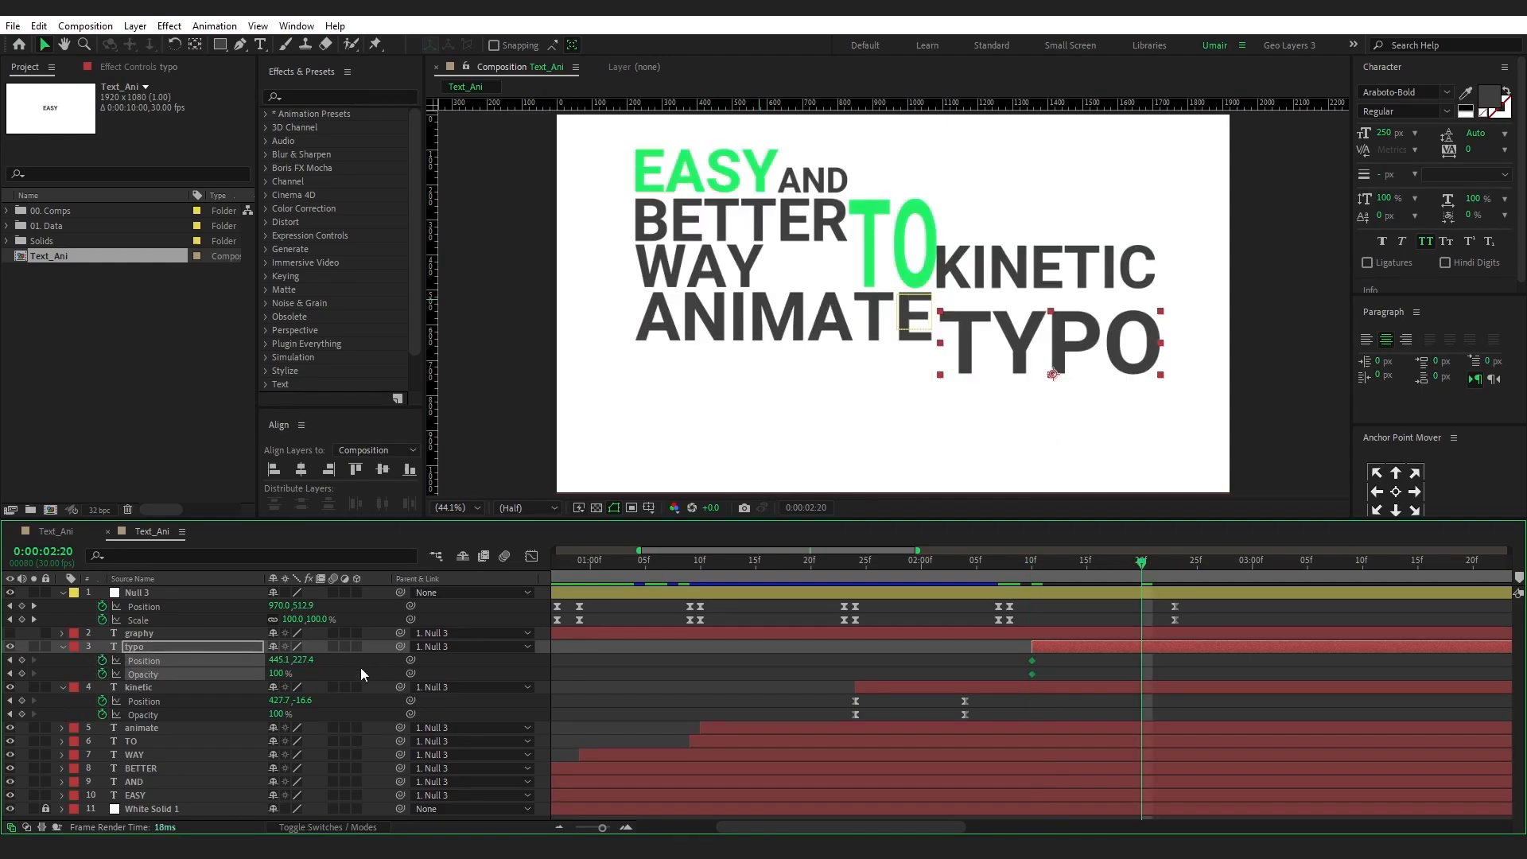
pyautogui.click(22, 660)
# Set the typo layer's Position to 445.1, 292.4 and Opacity to 0% at 0:00:02:10, and apply Easy Ease to its keyframes
pyautogui.hotkey('shift', 'pageup')
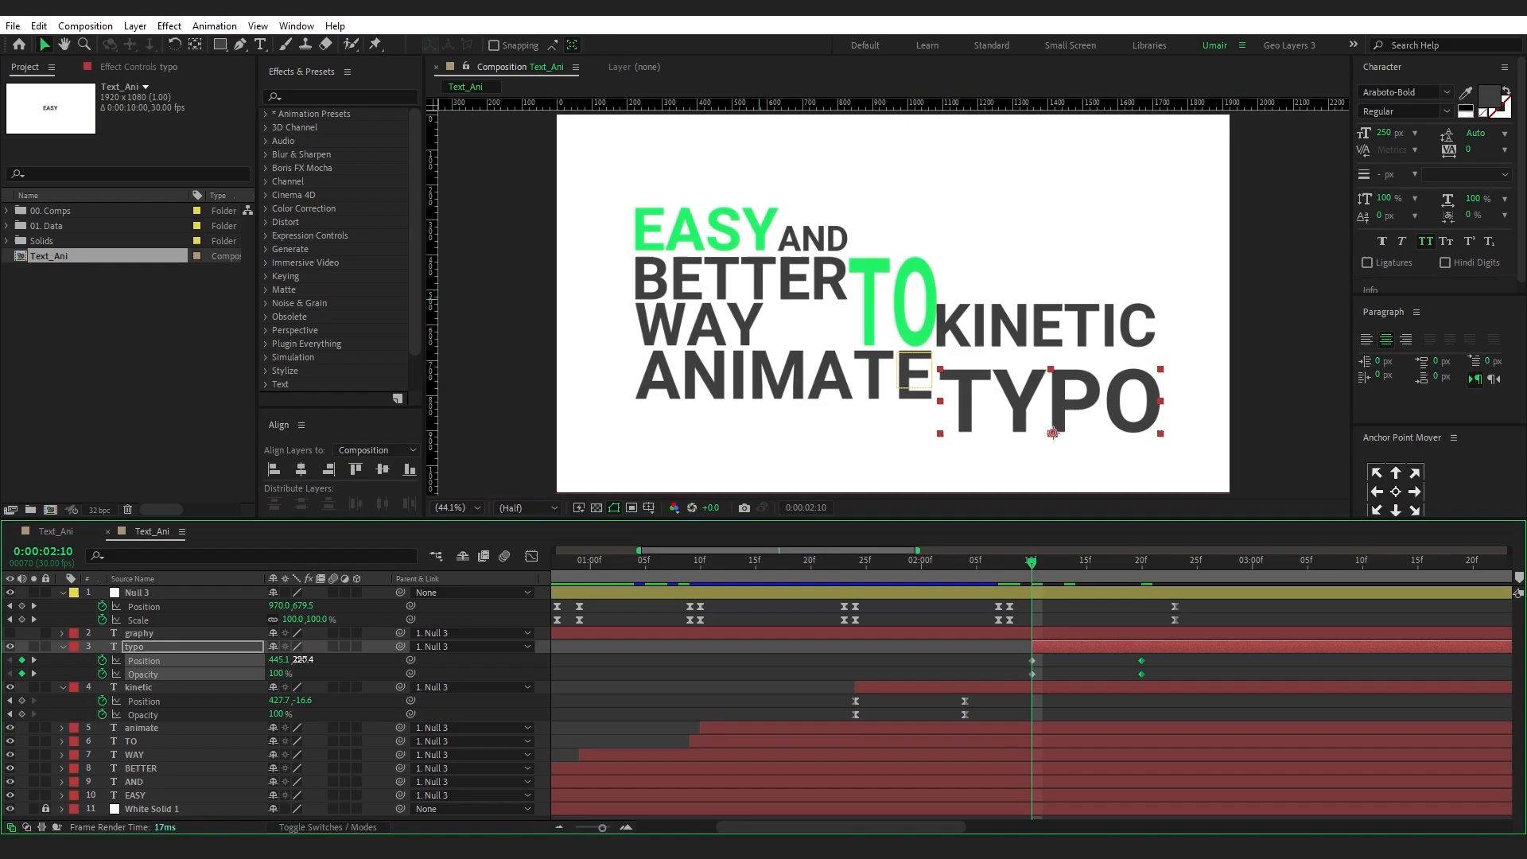
pyautogui.moveTo(301, 660); pyautogui.dragTo(194, 680)
pyautogui.click(1001, 654)
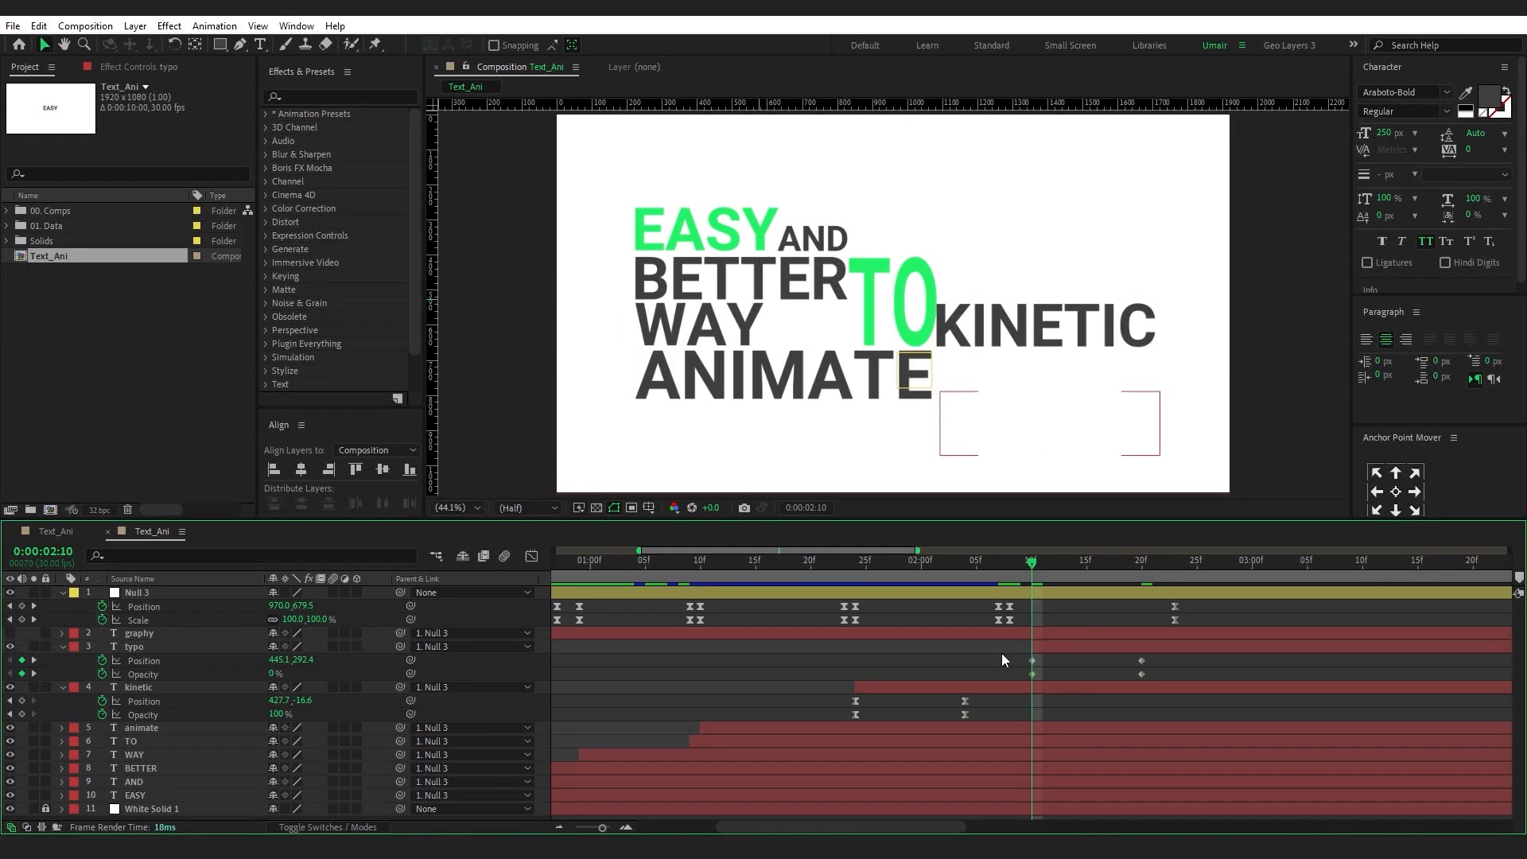
pyautogui.moveTo(1000, 653); pyautogui.dragTo(1172, 685)
pyautogui.press('F9')
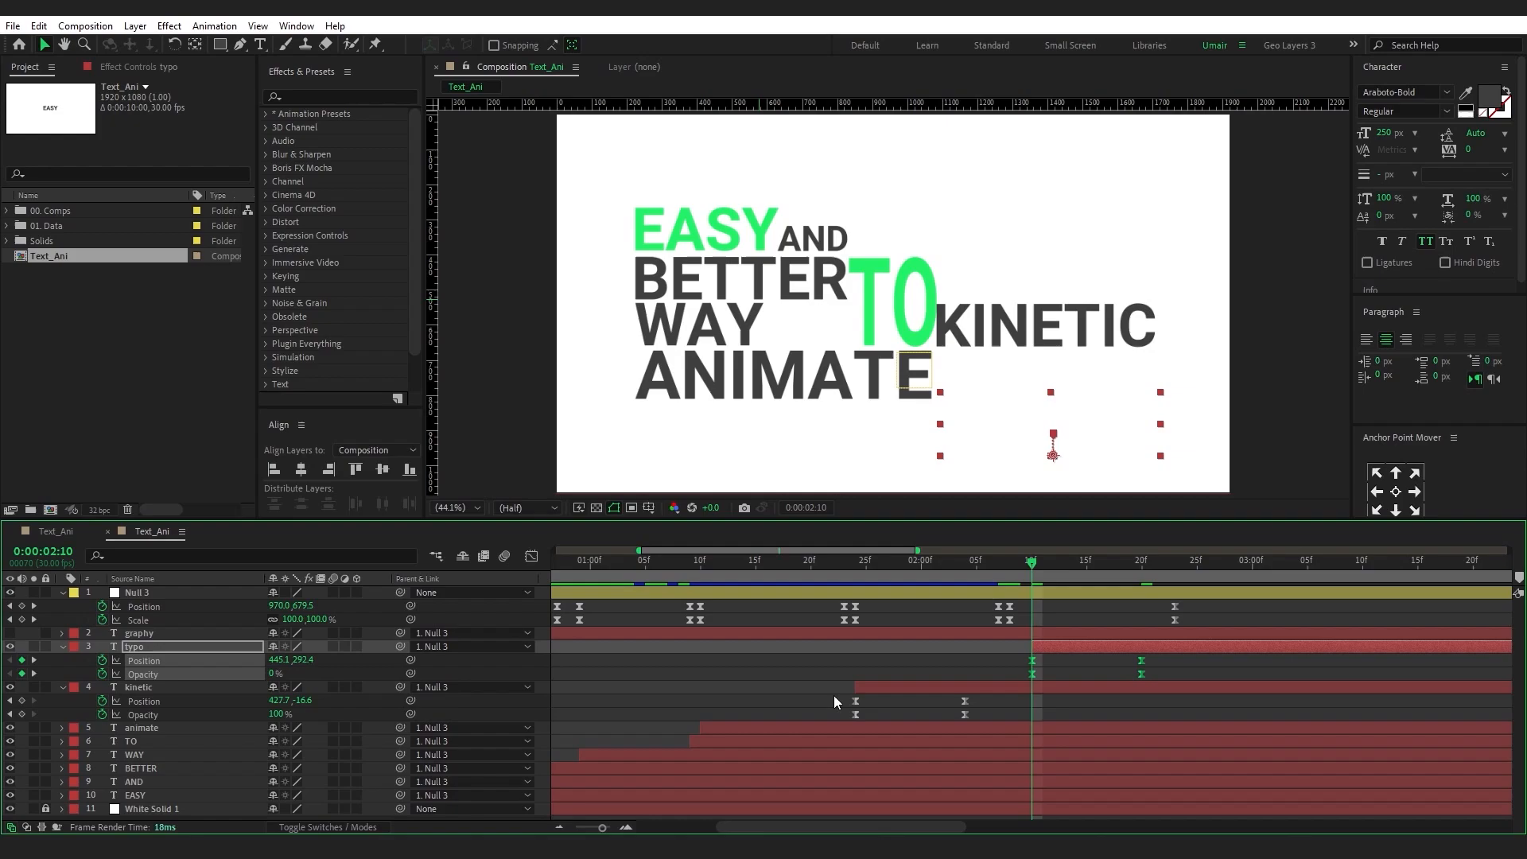
# Reshape the typo keyframes' speed graph for a fast start and slow finish, and scrub through the result
pyautogui.click(532, 557)
pyautogui.moveTo(1151, 786); pyautogui.dragTo(1019, 779)
pyautogui.click(531, 557)
pyautogui.moveTo(1033, 565); pyautogui.dragTo(1137, 561)
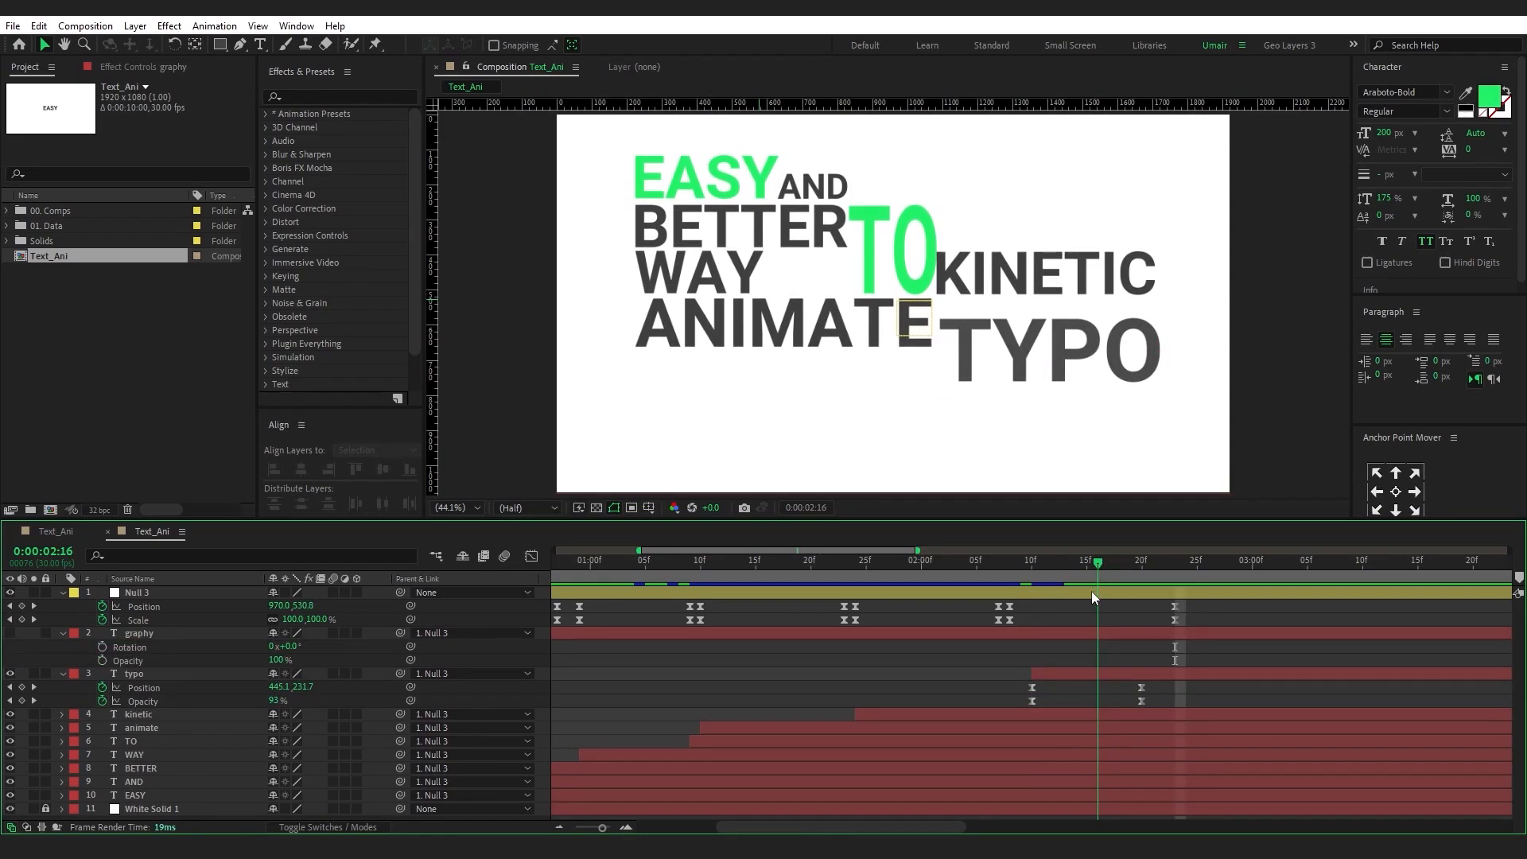
# Make the graphy text layer visible and trim its start to 0:00:02:15
pyautogui.moveTo(1093, 592); pyautogui.dragTo(1086, 591)
pyautogui.click(562, 635)
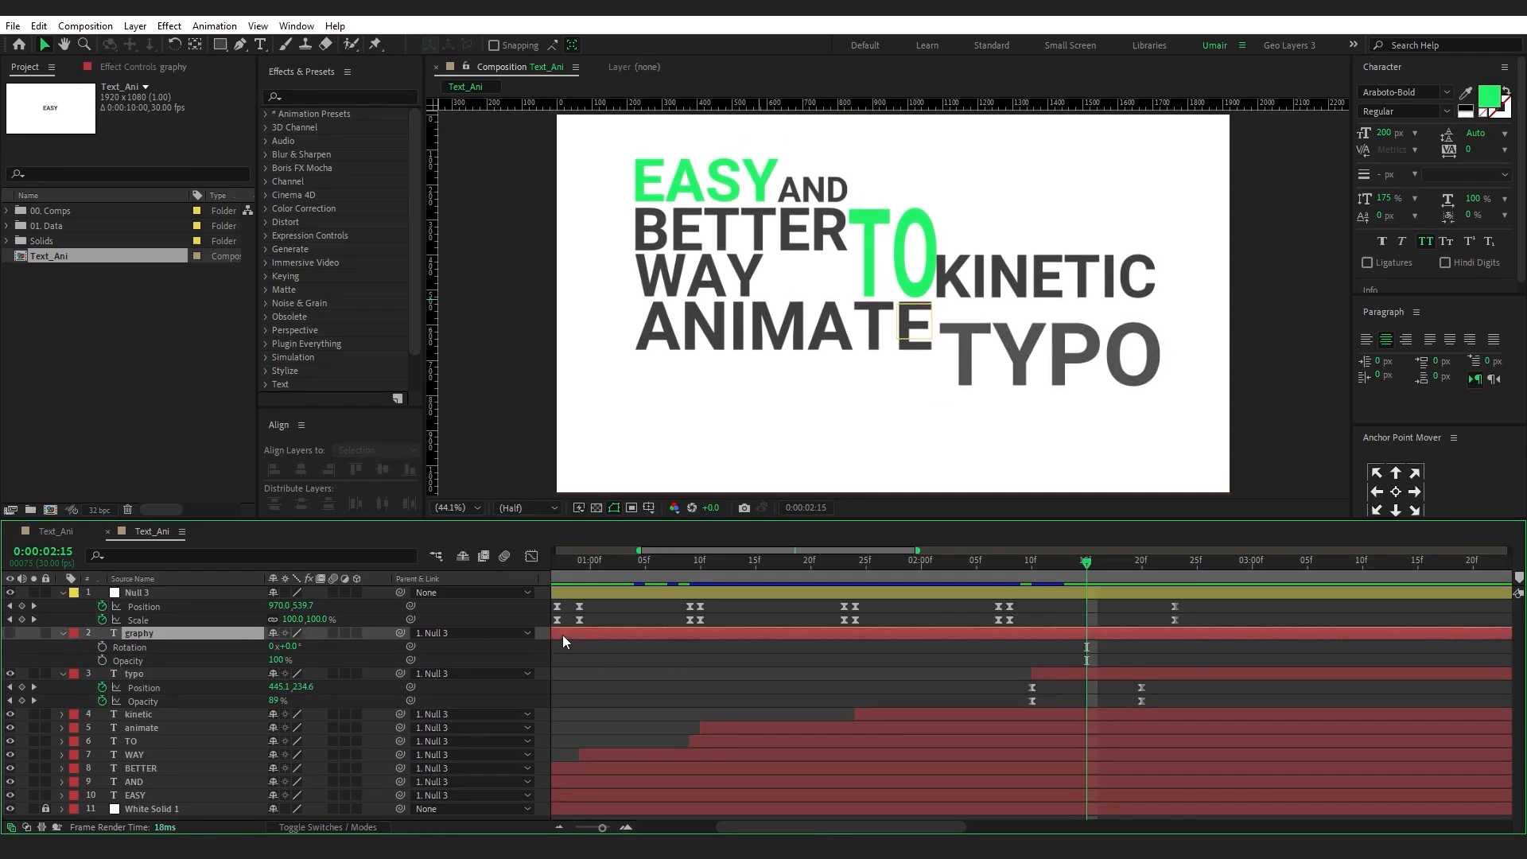
pyautogui.click(9, 633)
pyautogui.hotkey('alt', '[')
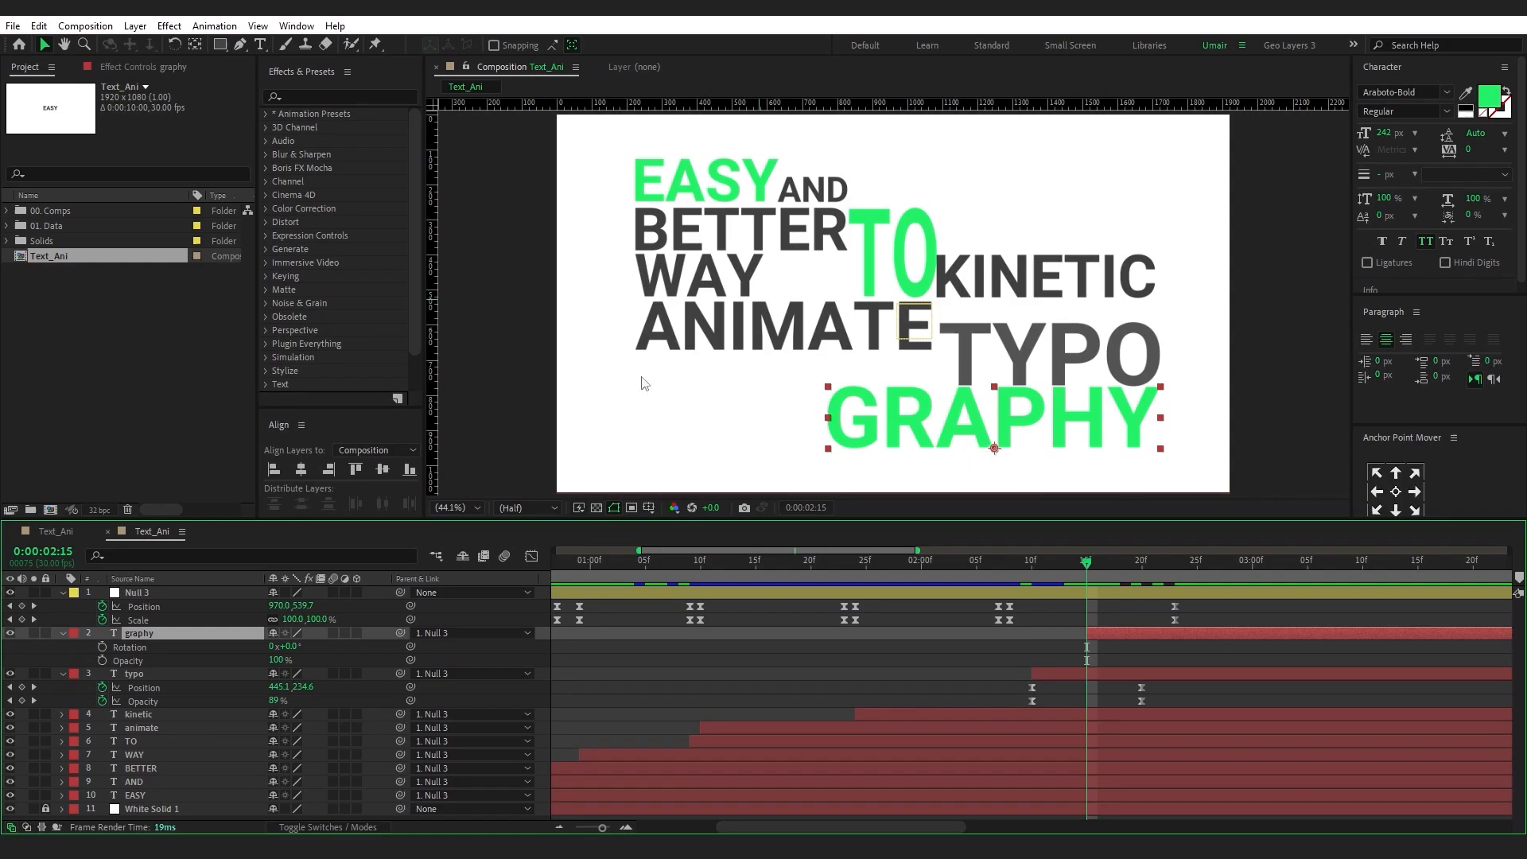
# Move the graphy layer's anchor point to the upper-left corner of the word
pyautogui.click(195, 43)
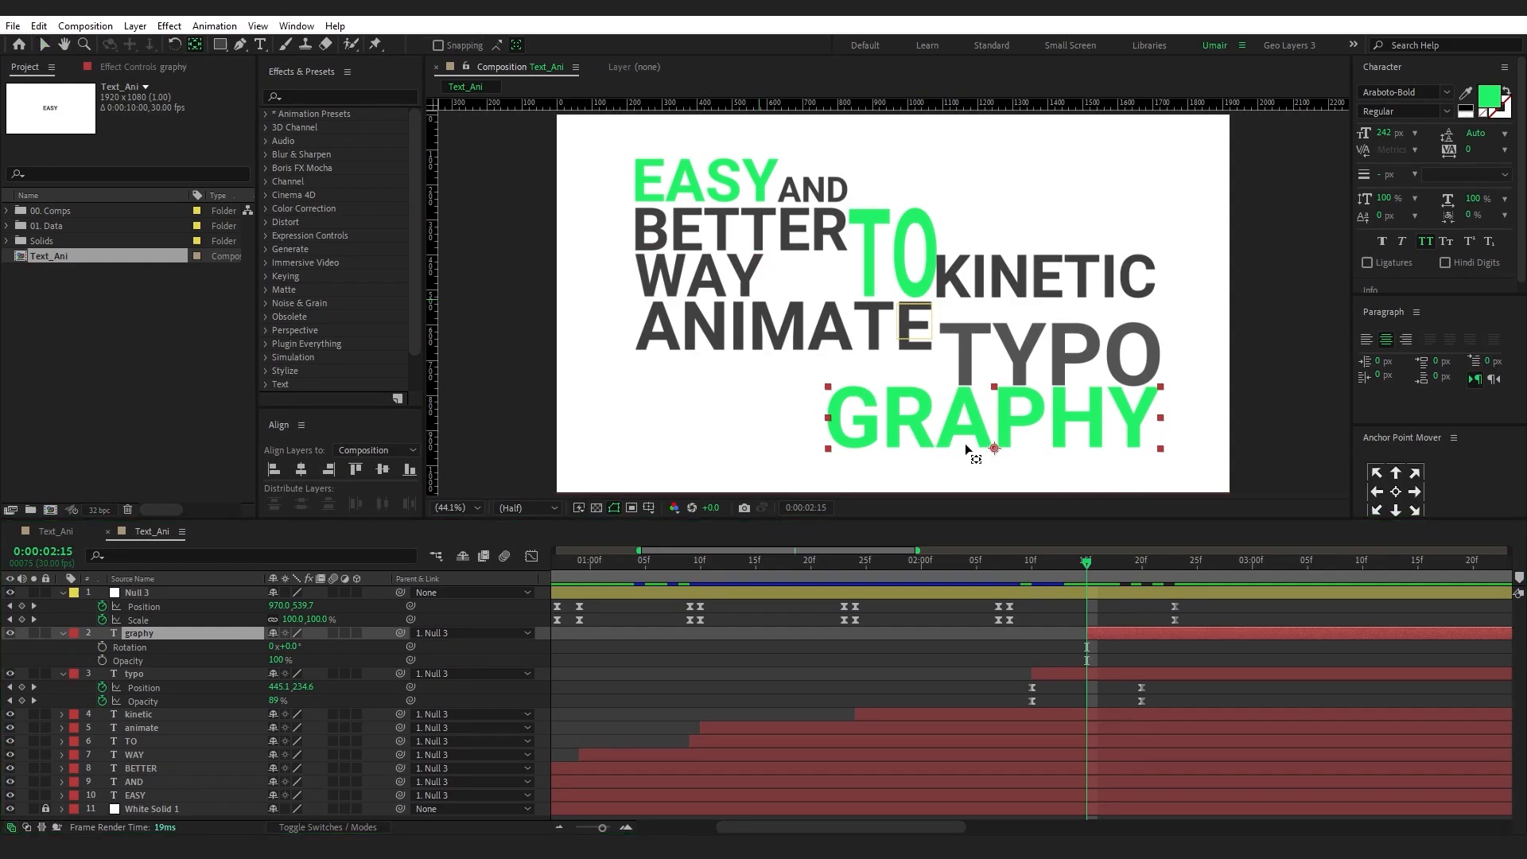
pyautogui.click(994, 449)
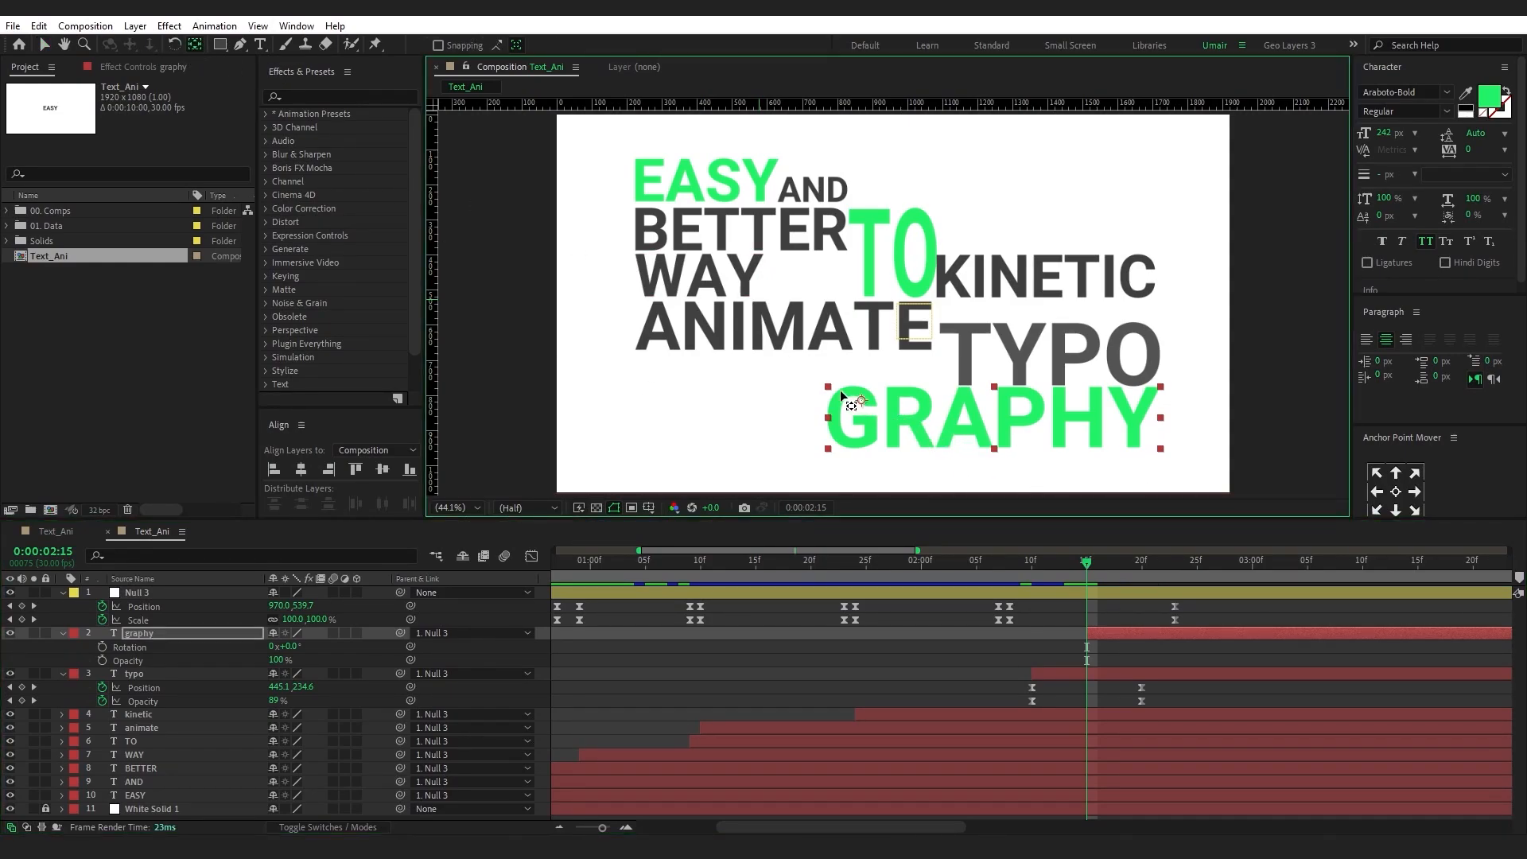
pyautogui.moveTo(832, 388); pyautogui.dragTo(827, 387)
pyautogui.press('v')
# Add Rotation and Opacity keyframes to the graphy layer at 0:00:02:15 and 0:00:02:25
pyautogui.press('r')
pyautogui.press('r')
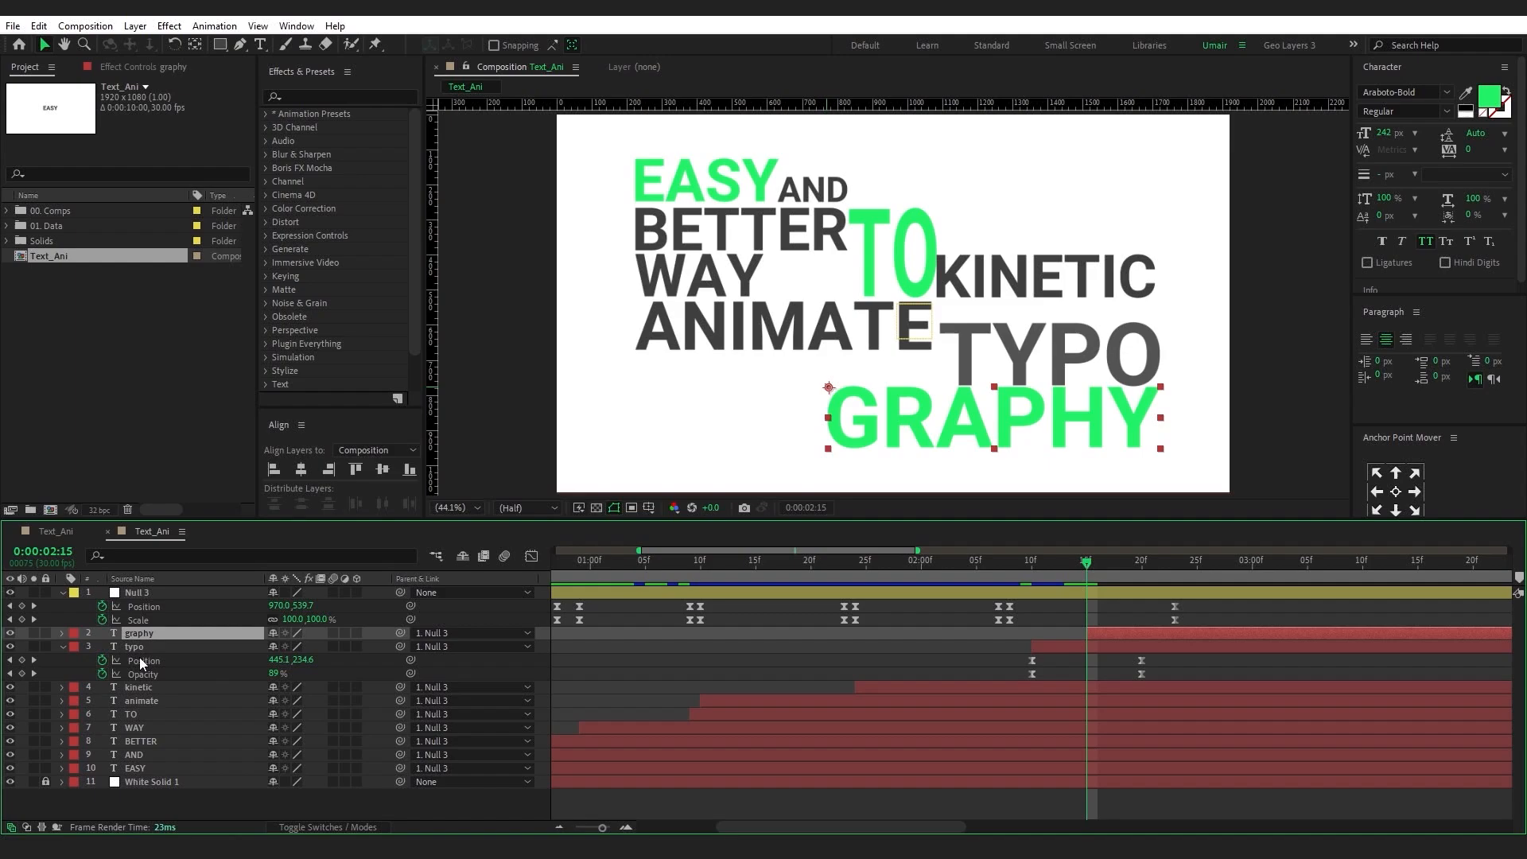
pyautogui.press('r')
pyautogui.hotkey('shift', 't')
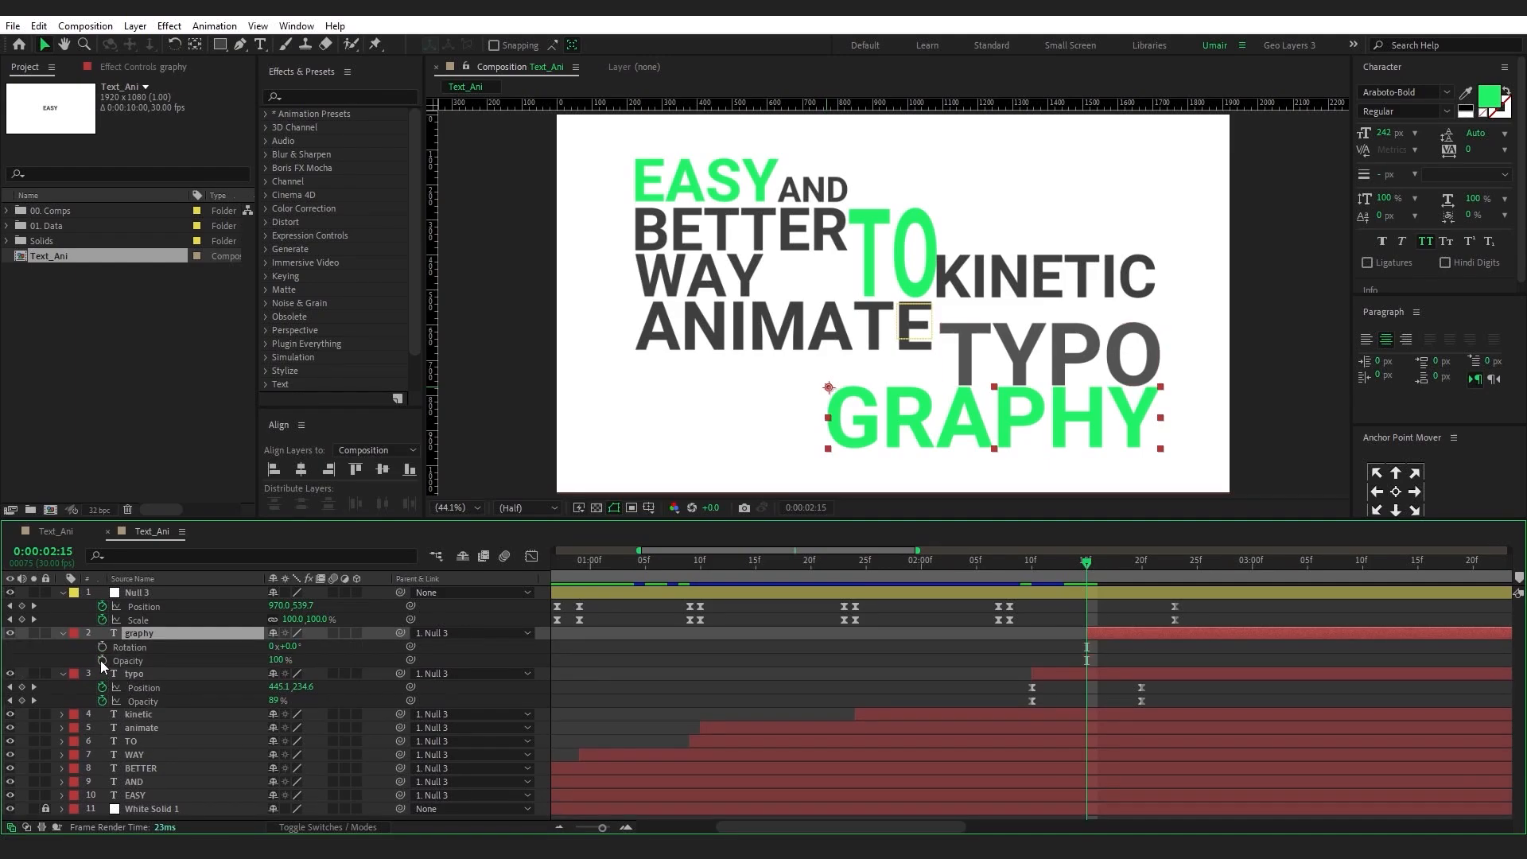
pyautogui.click(102, 647)
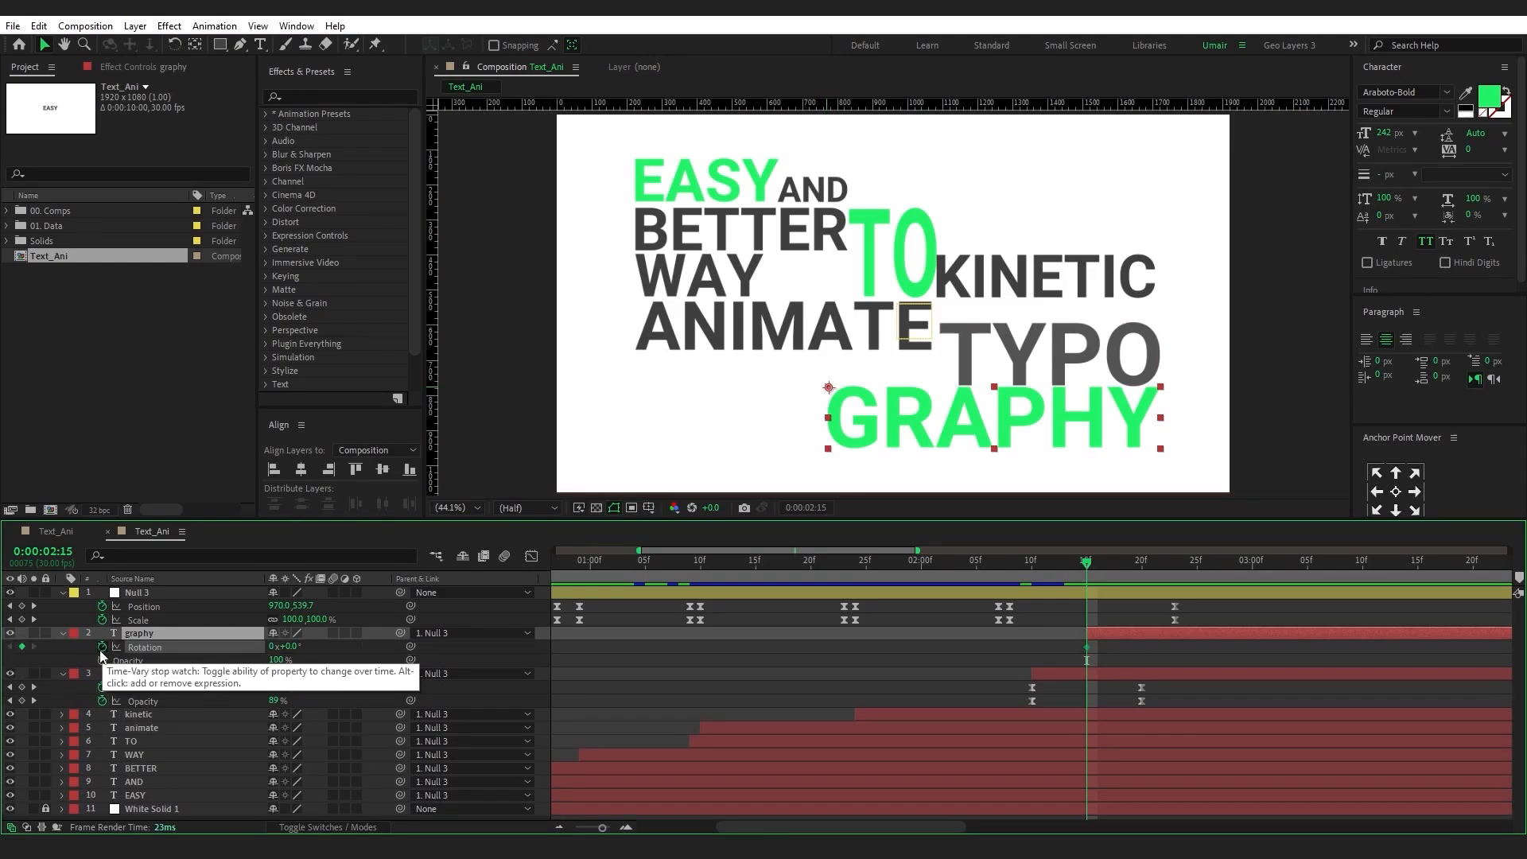
pyautogui.click(102, 661)
pyautogui.hotkey('shift', 'pagedown')
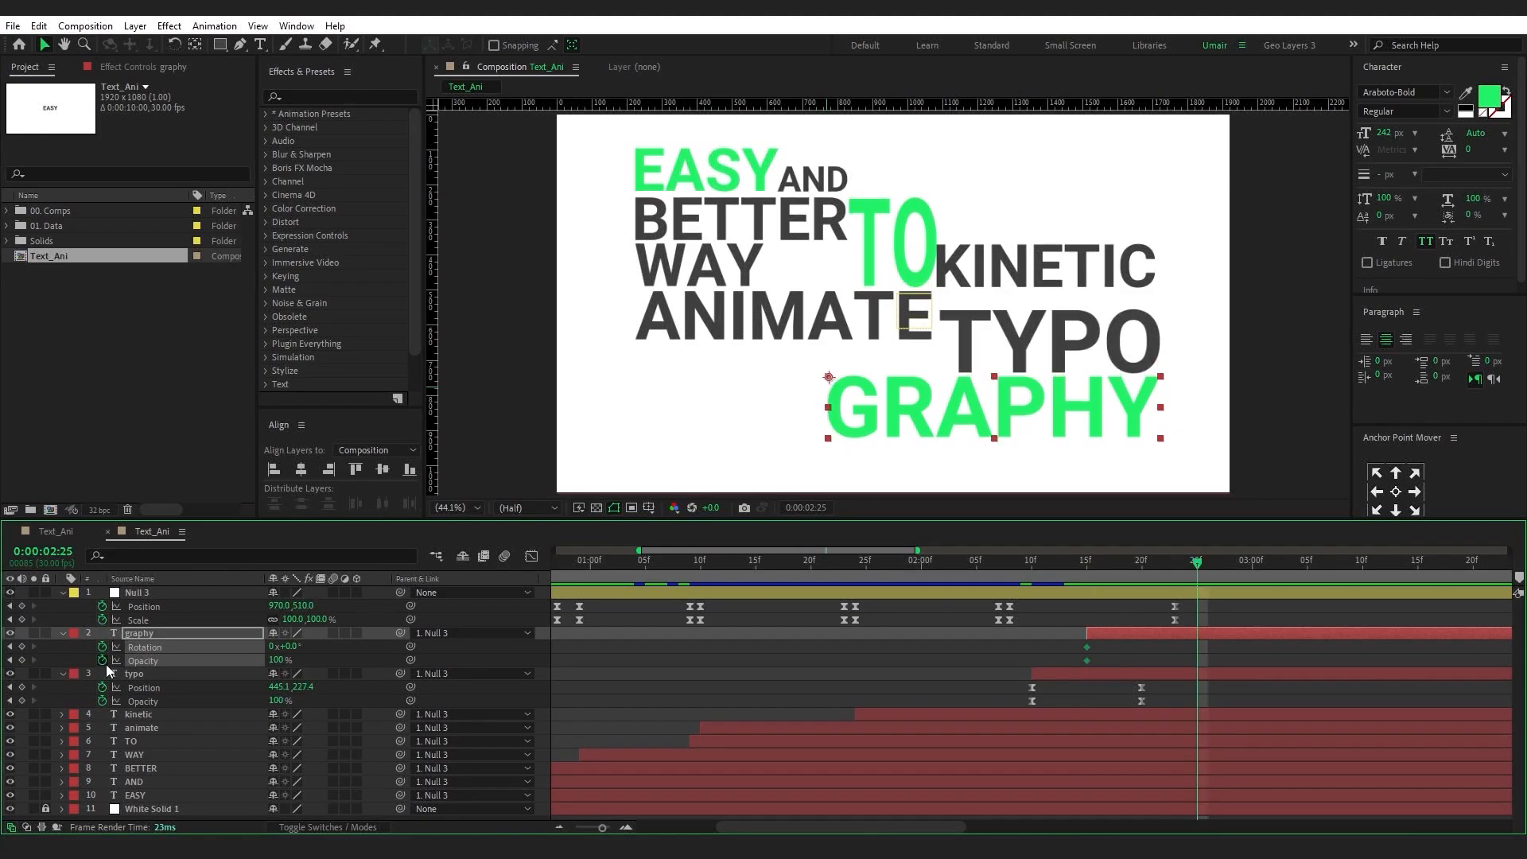
pyautogui.click(22, 646)
pyautogui.click(22, 660)
# Set the graphy layer's Rotation to 90° and Opacity to 0% at 0:00:02:15, and apply Easy Ease to its keyframes
pyautogui.moveTo(1123, 568); pyautogui.dragTo(1090, 573)
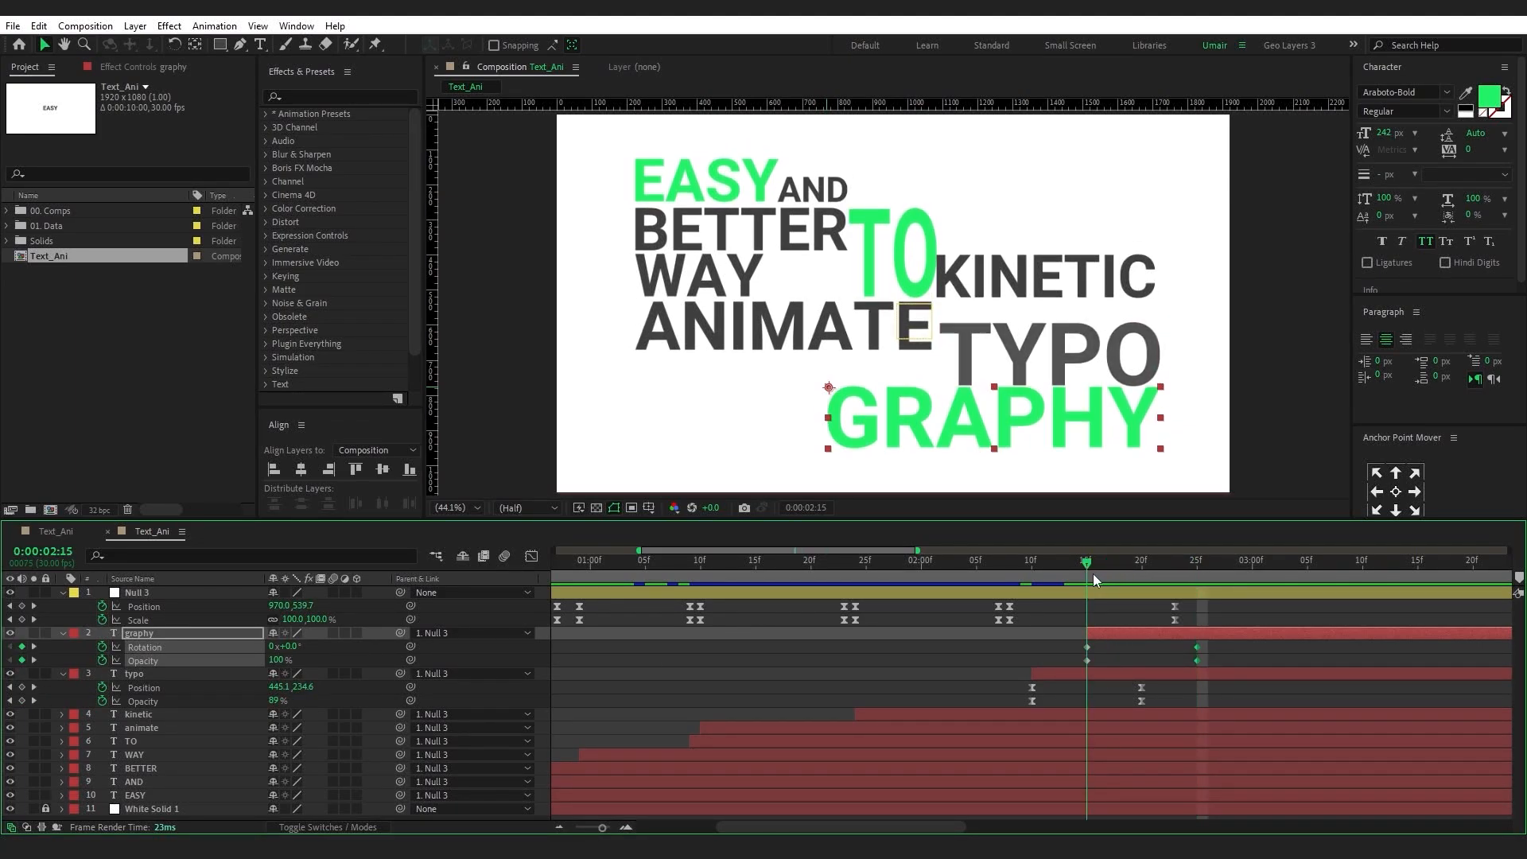
pyautogui.click(293, 645)
pyautogui.write('90')
pyautogui.press('Return')
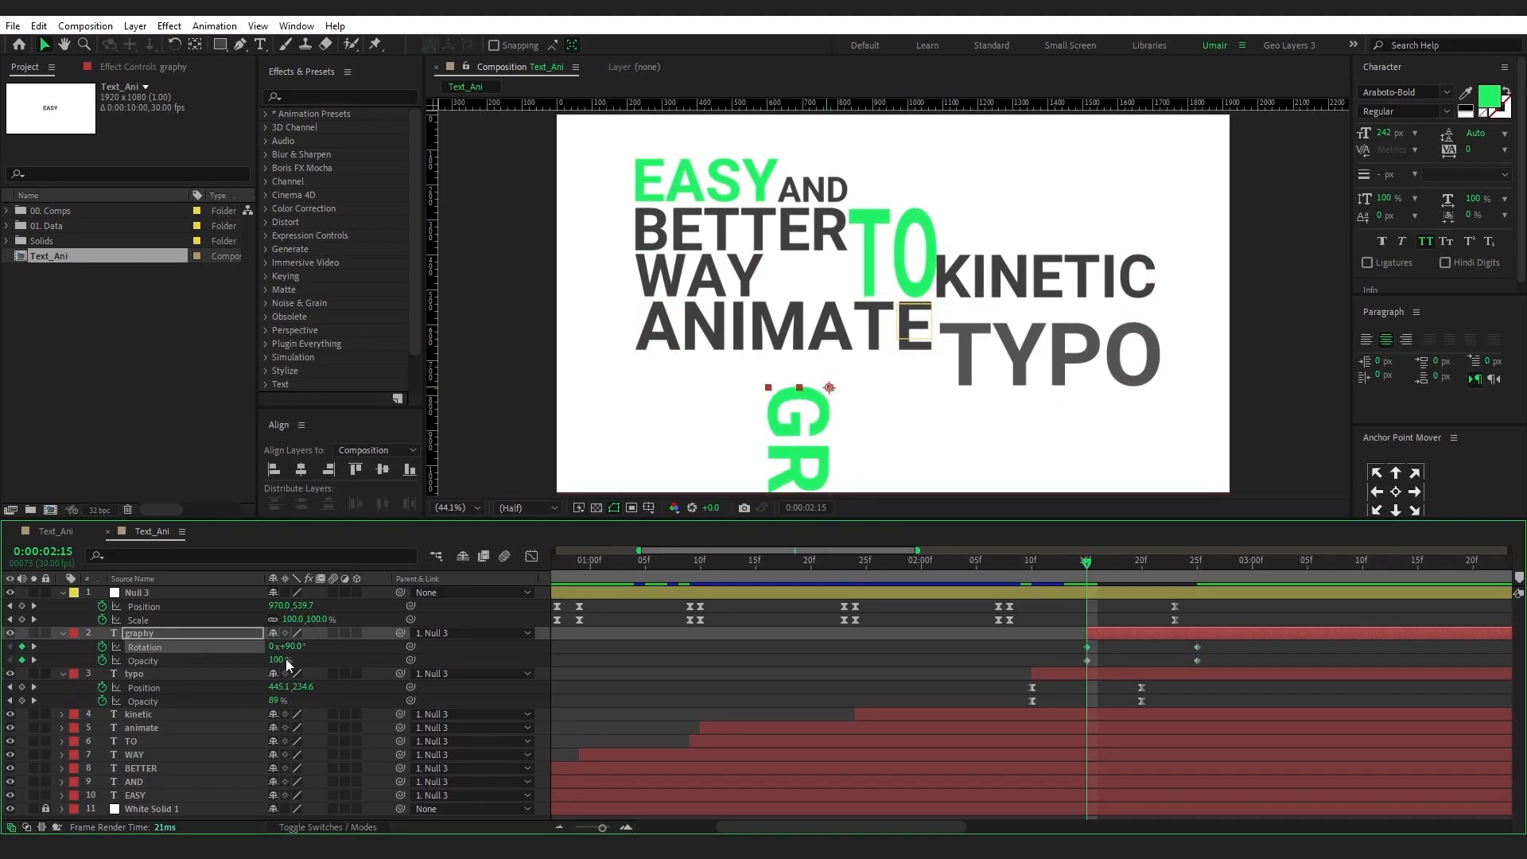
pyautogui.click(279, 659)
pyautogui.write('0')
pyautogui.press('Return')
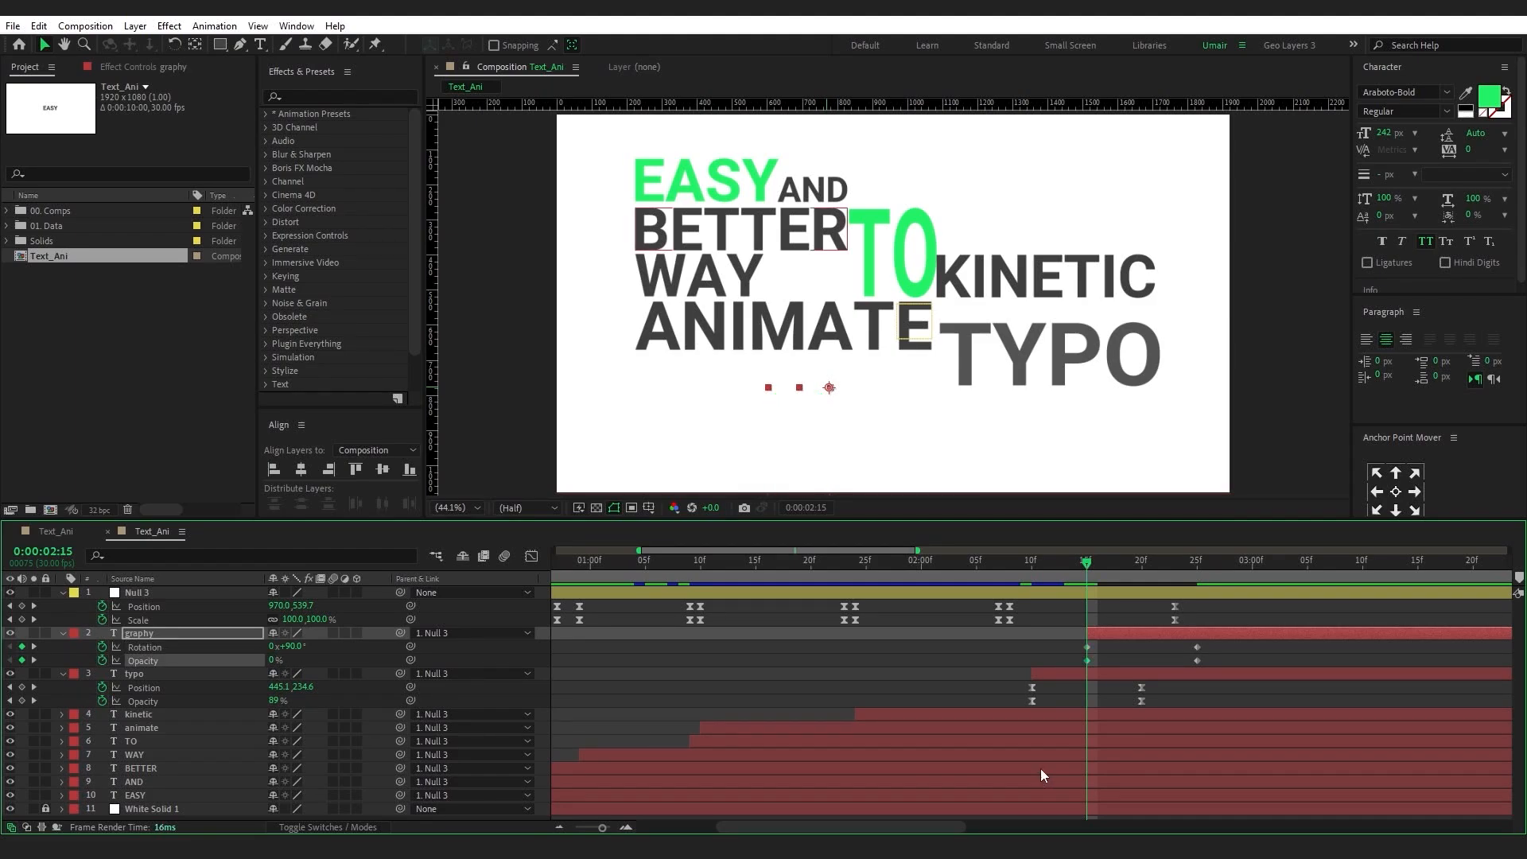
pyautogui.moveTo(1071, 646); pyautogui.dragTo(1244, 665)
pyautogui.press('F9')
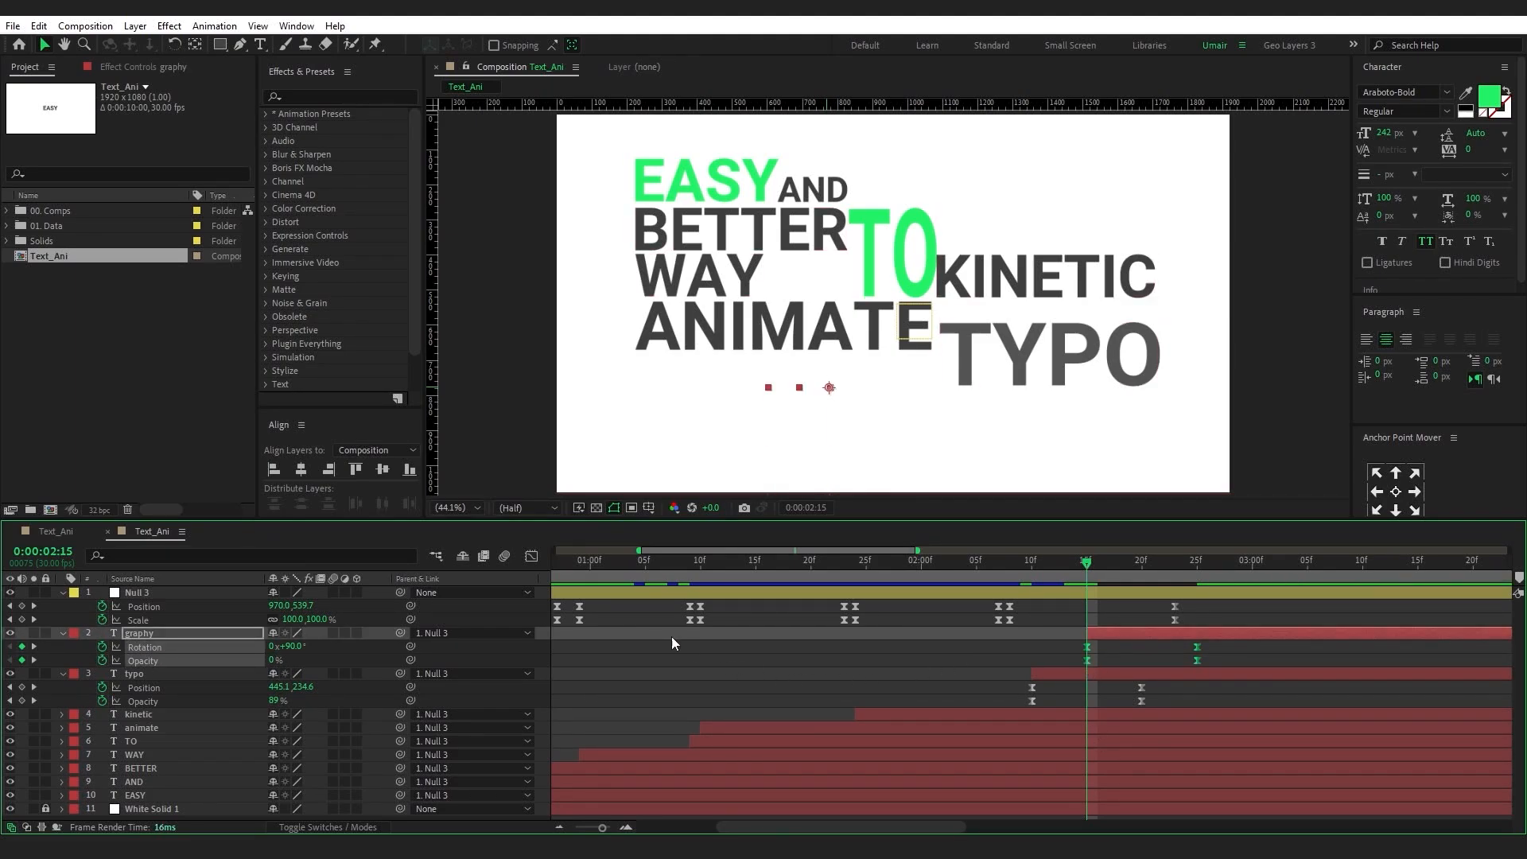
# Reshape the graphy keyframes' speed graph for a fast start and slow finish
pyautogui.click(531, 556)
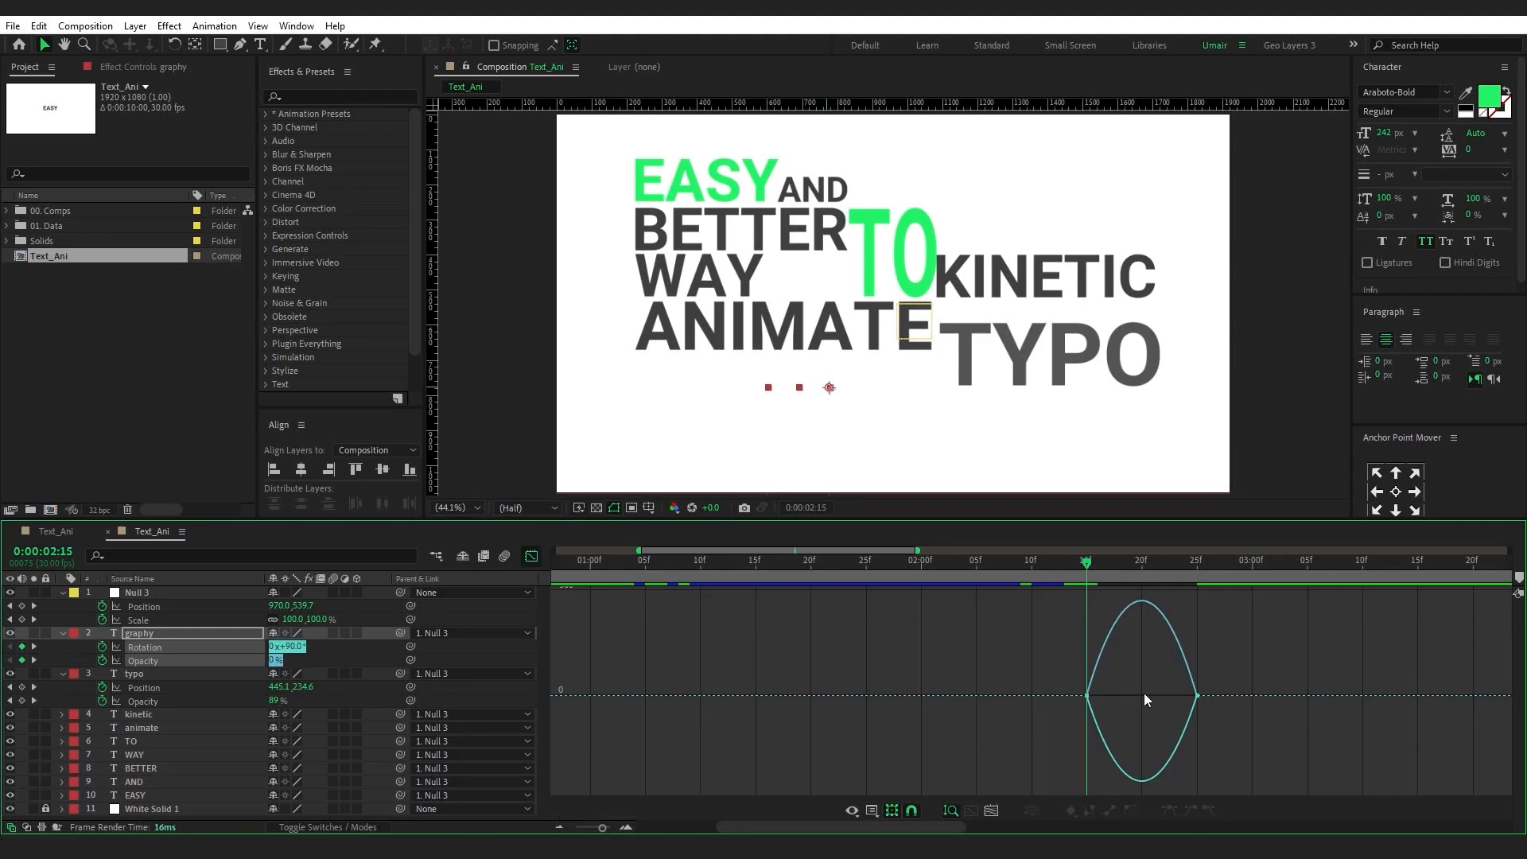
pyautogui.moveTo(1223, 718); pyautogui.dragTo(1123, 694)
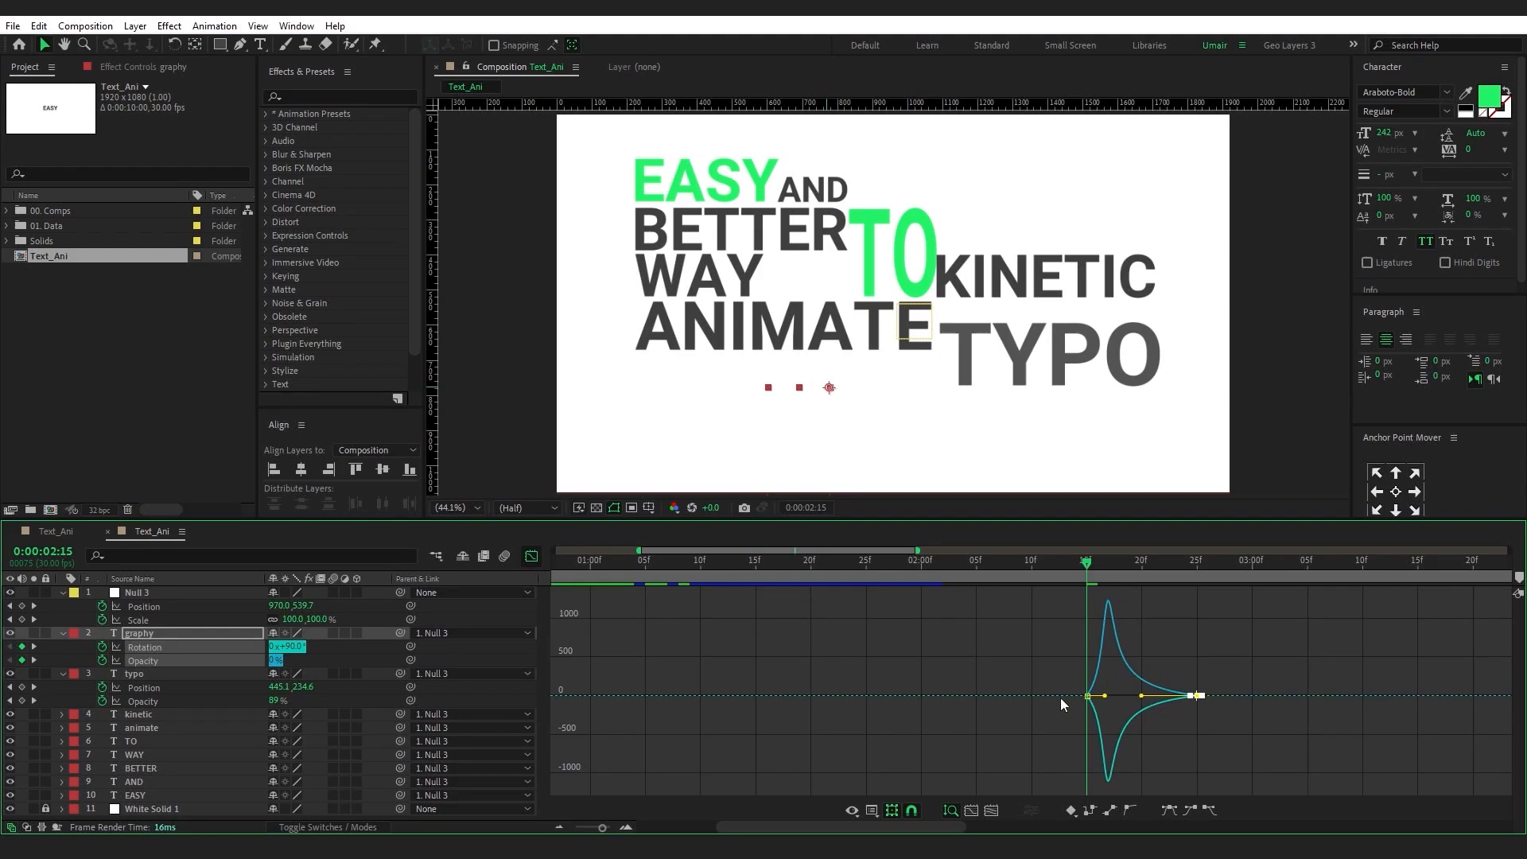
pyautogui.moveTo(1033, 672); pyautogui.dragTo(1086, 589)
pyautogui.click(531, 557)
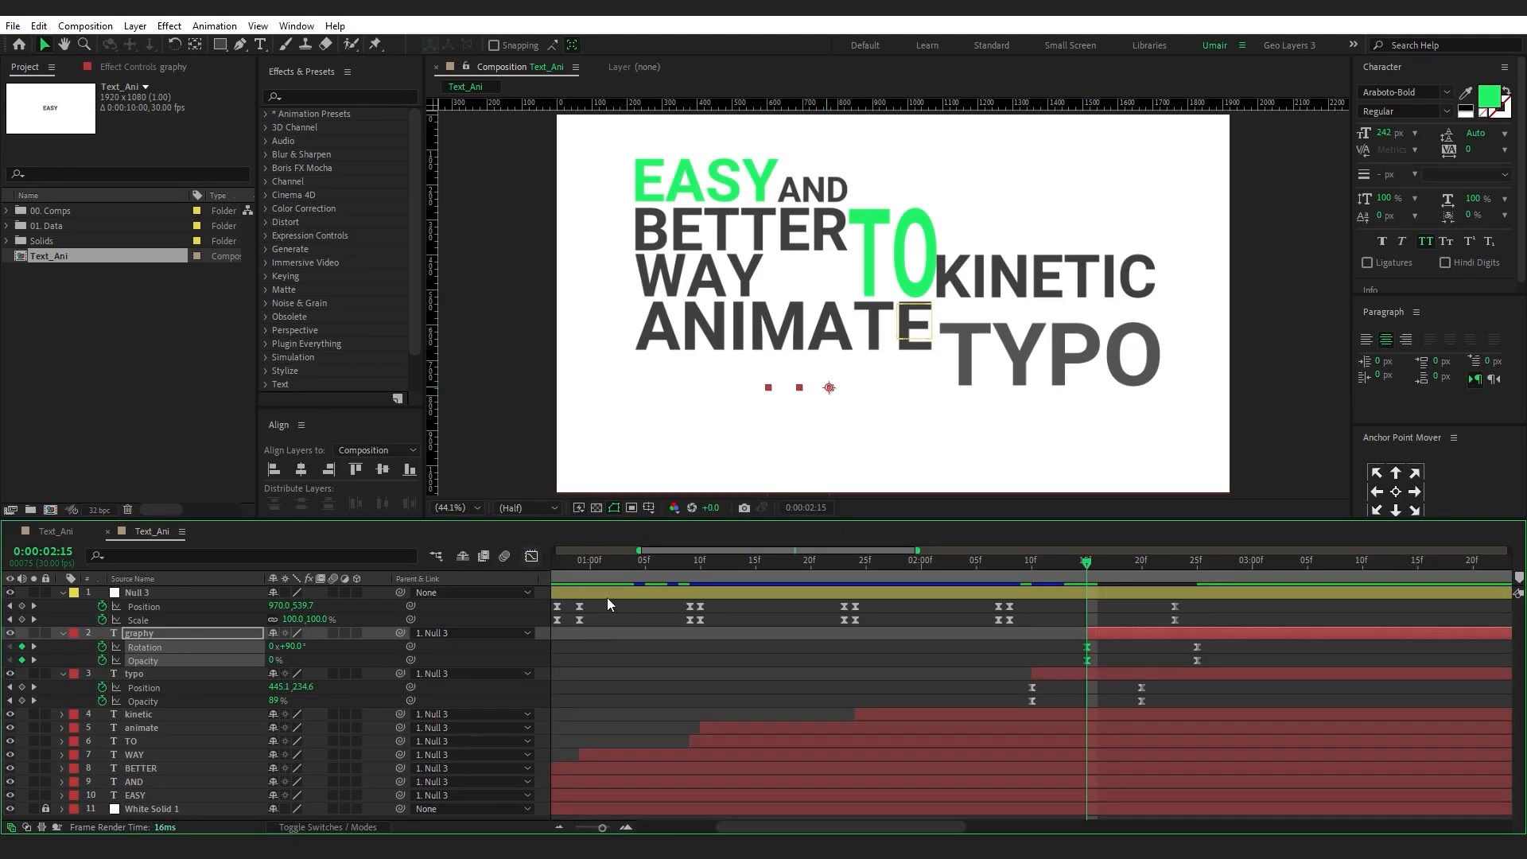
# Collapse the typo layer's properties, scrub through the graphy rotation and preview the whole animation from the first frame
pyautogui.click(50, 685)
pyautogui.click(64, 675)
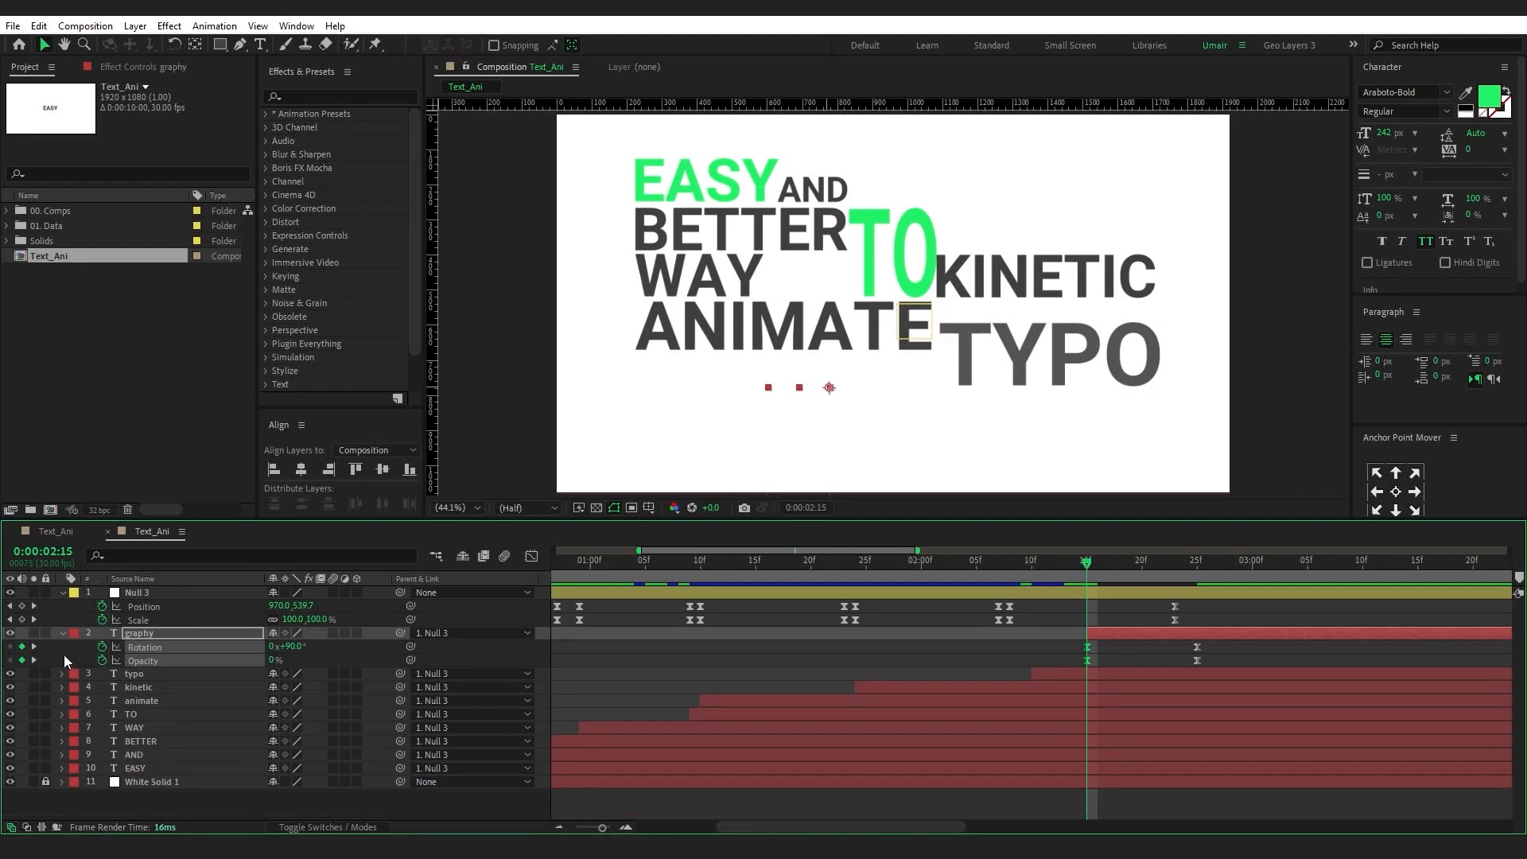
pyautogui.moveTo(1087, 572); pyautogui.dragTo(1248, 587)
pyautogui.press('Home')
pyautogui.press(';')
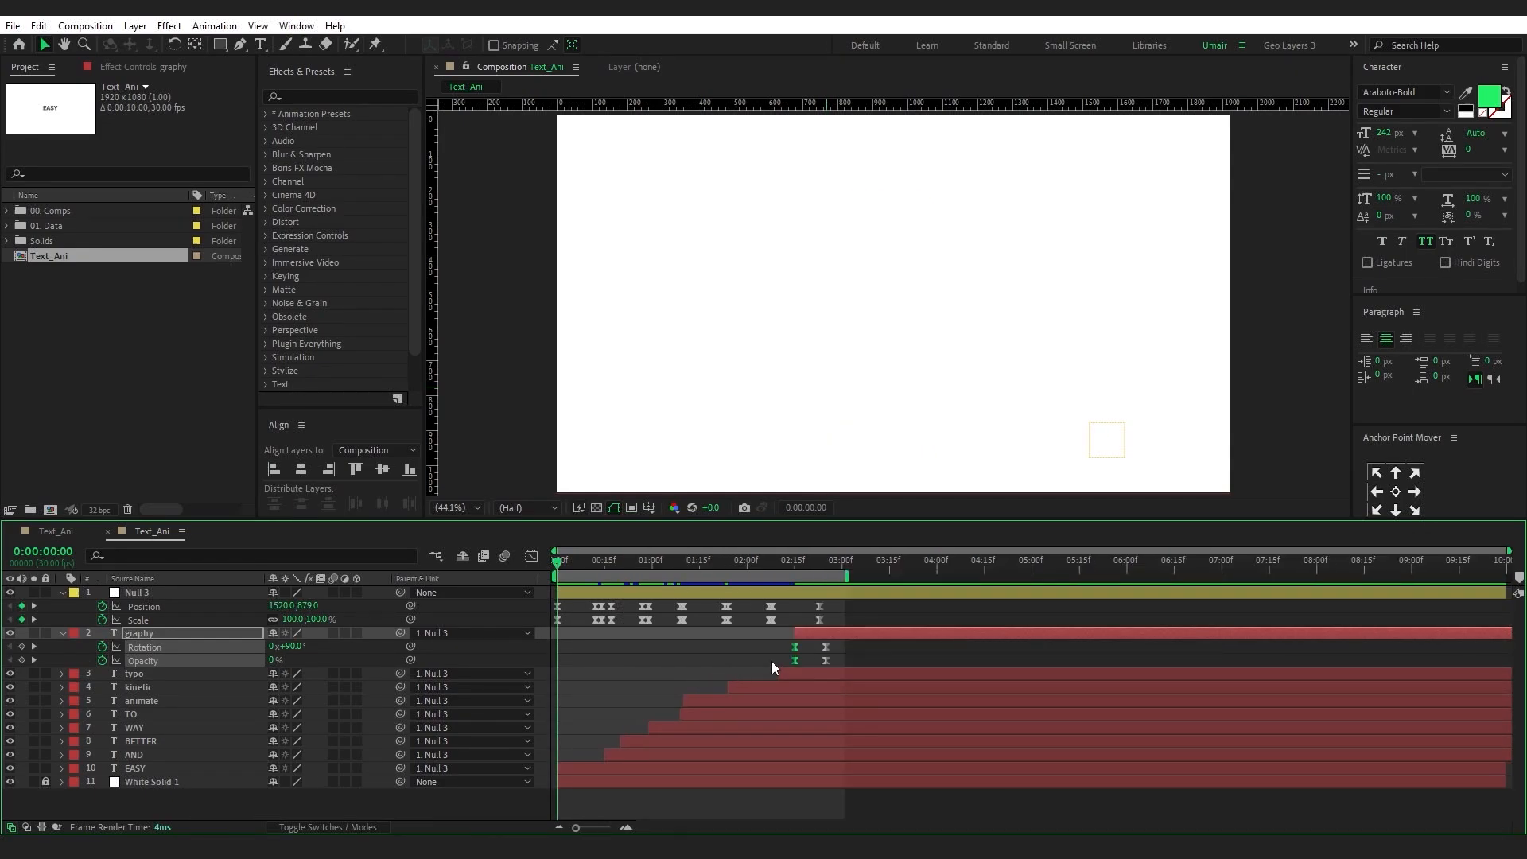
pyautogui.press('=')
pyautogui.click(586, 691)
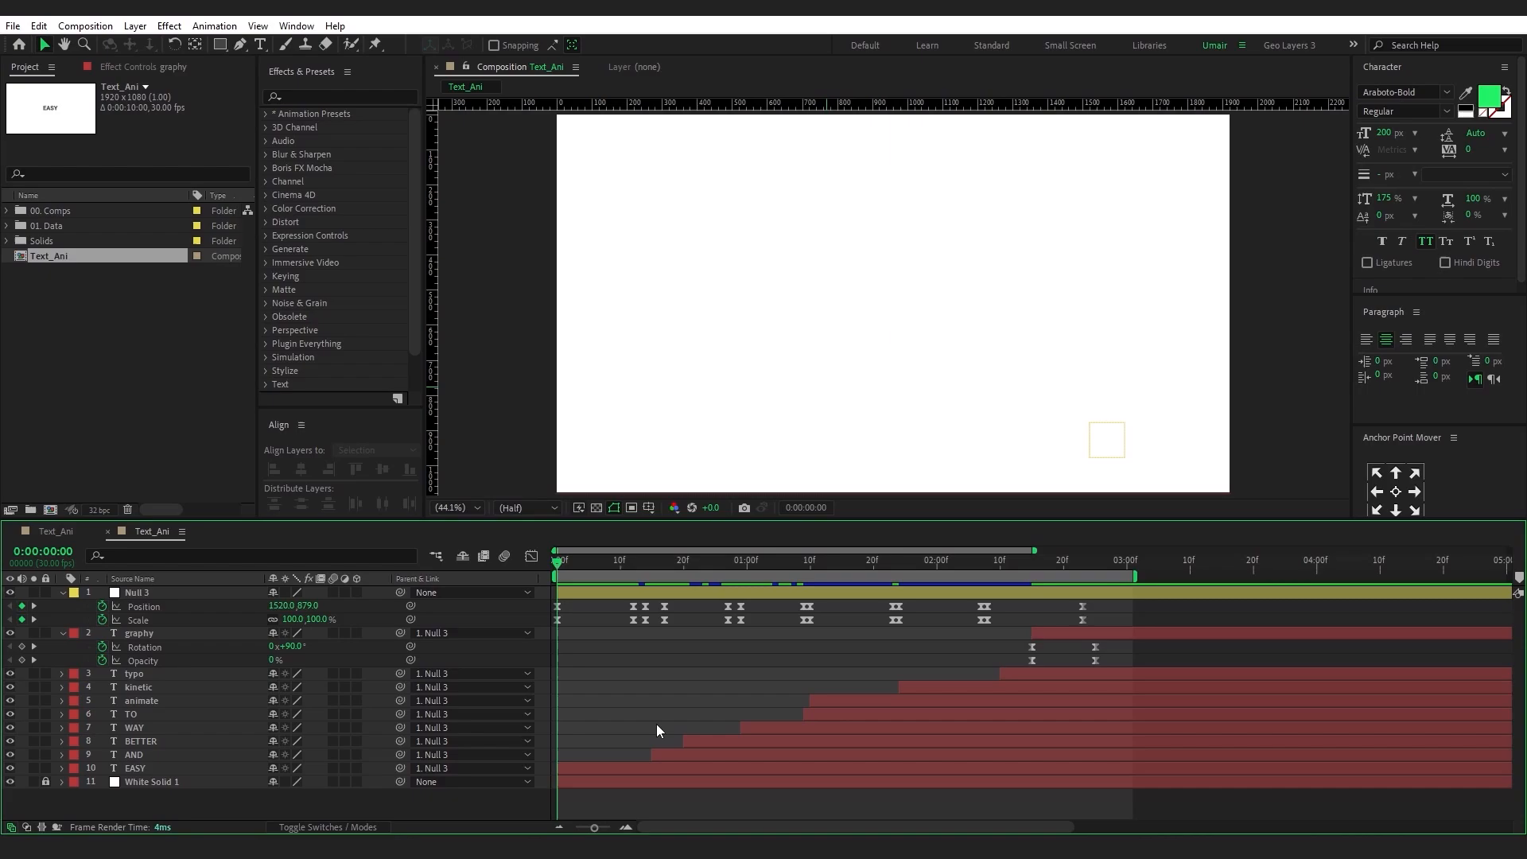
pyautogui.press('space')
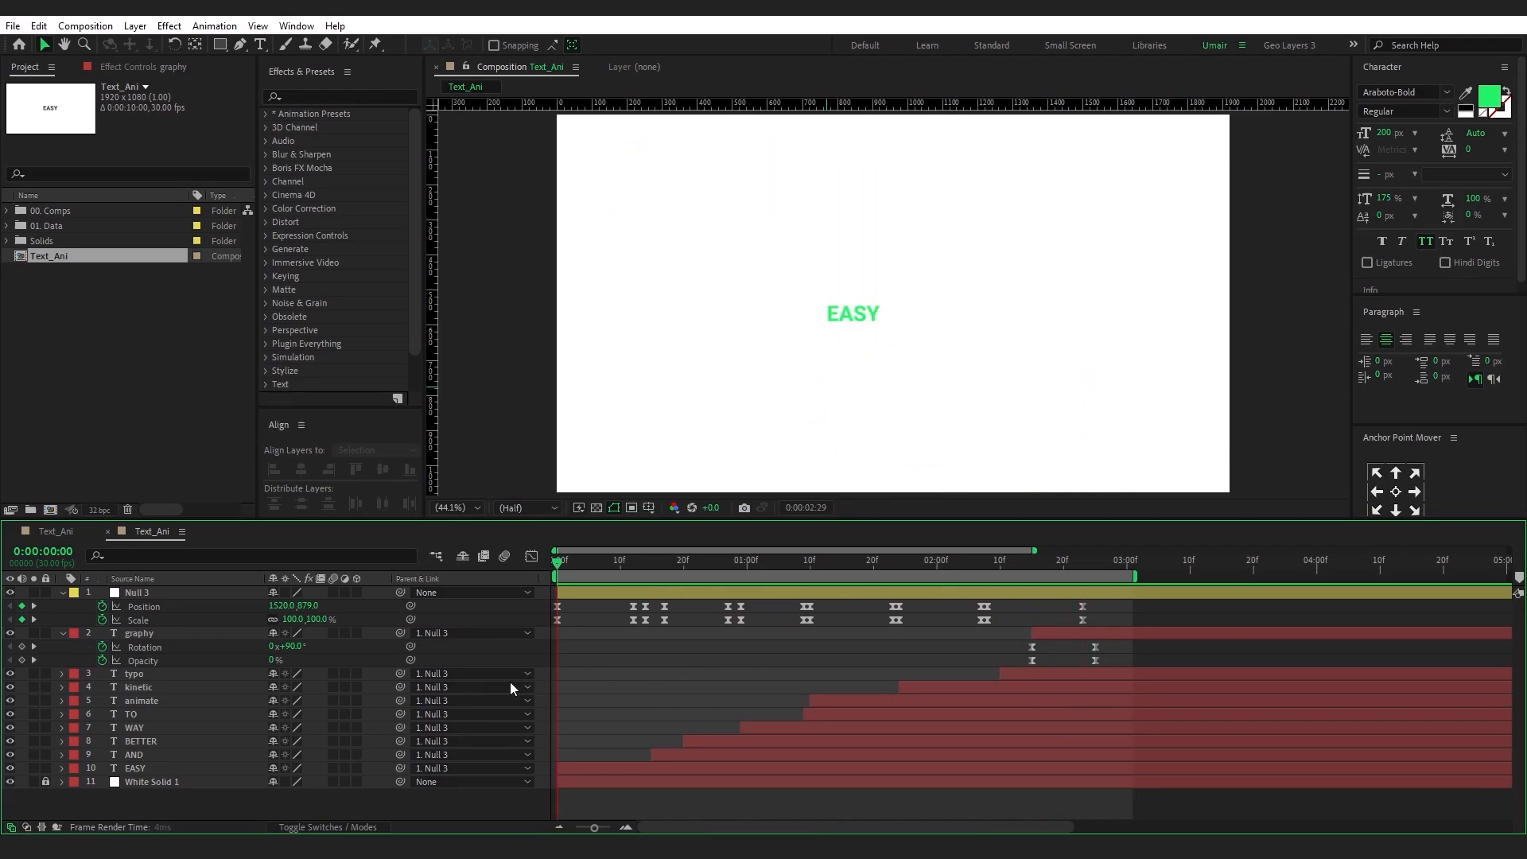
pyautogui.press('space')
# Enable motion blur for Null 3, all the text layers and the composition, and preview the animation from the first frame
pyautogui.click(63, 633)
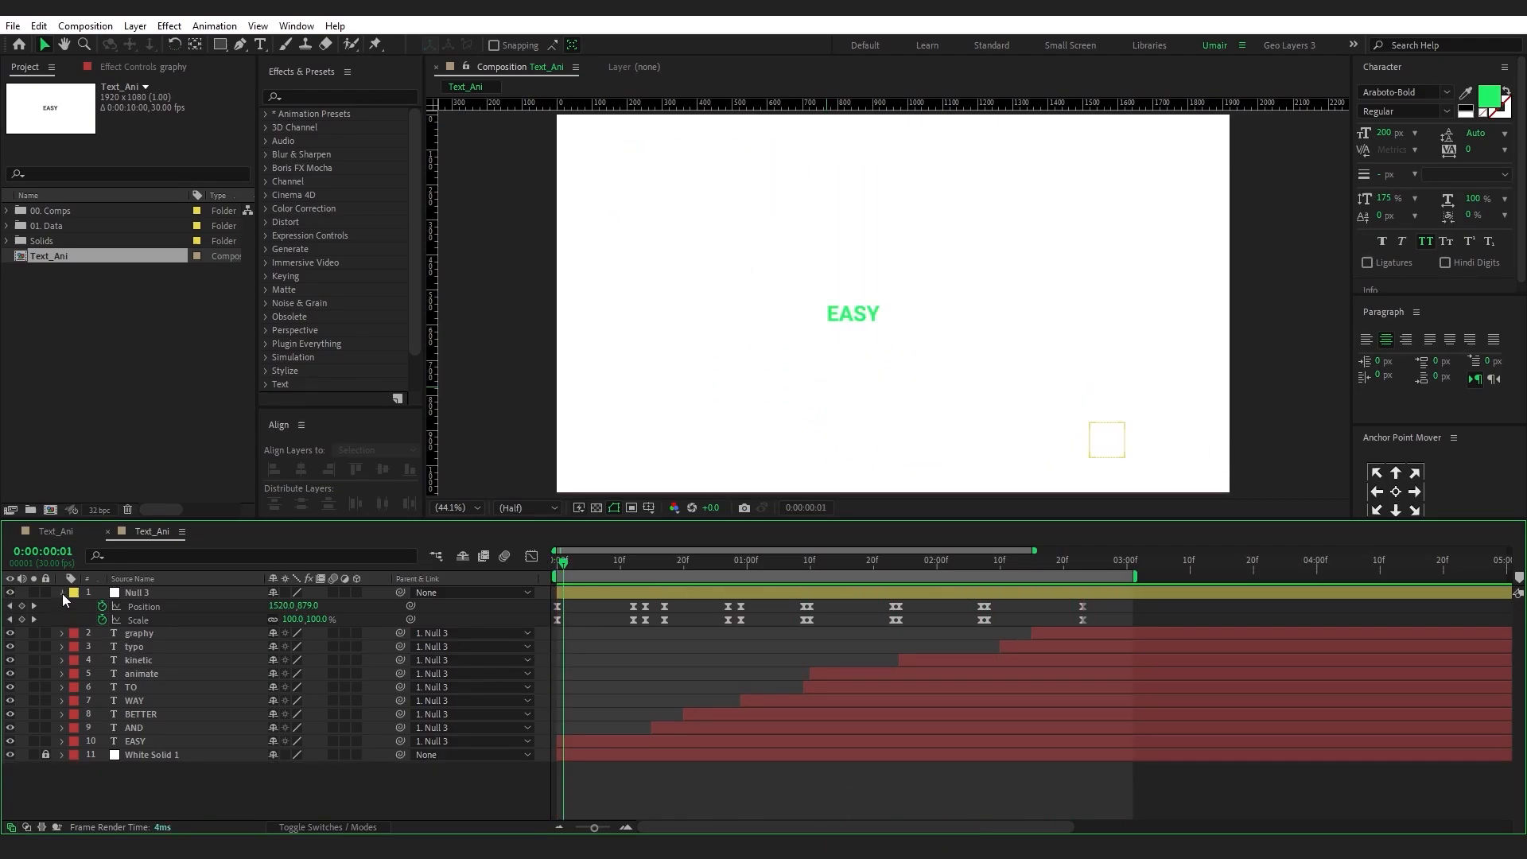
pyautogui.click(62, 593)
pyautogui.click(133, 592)
pyautogui.keyDown('shift'); pyautogui.click(133, 715); pyautogui.keyUp('shift')
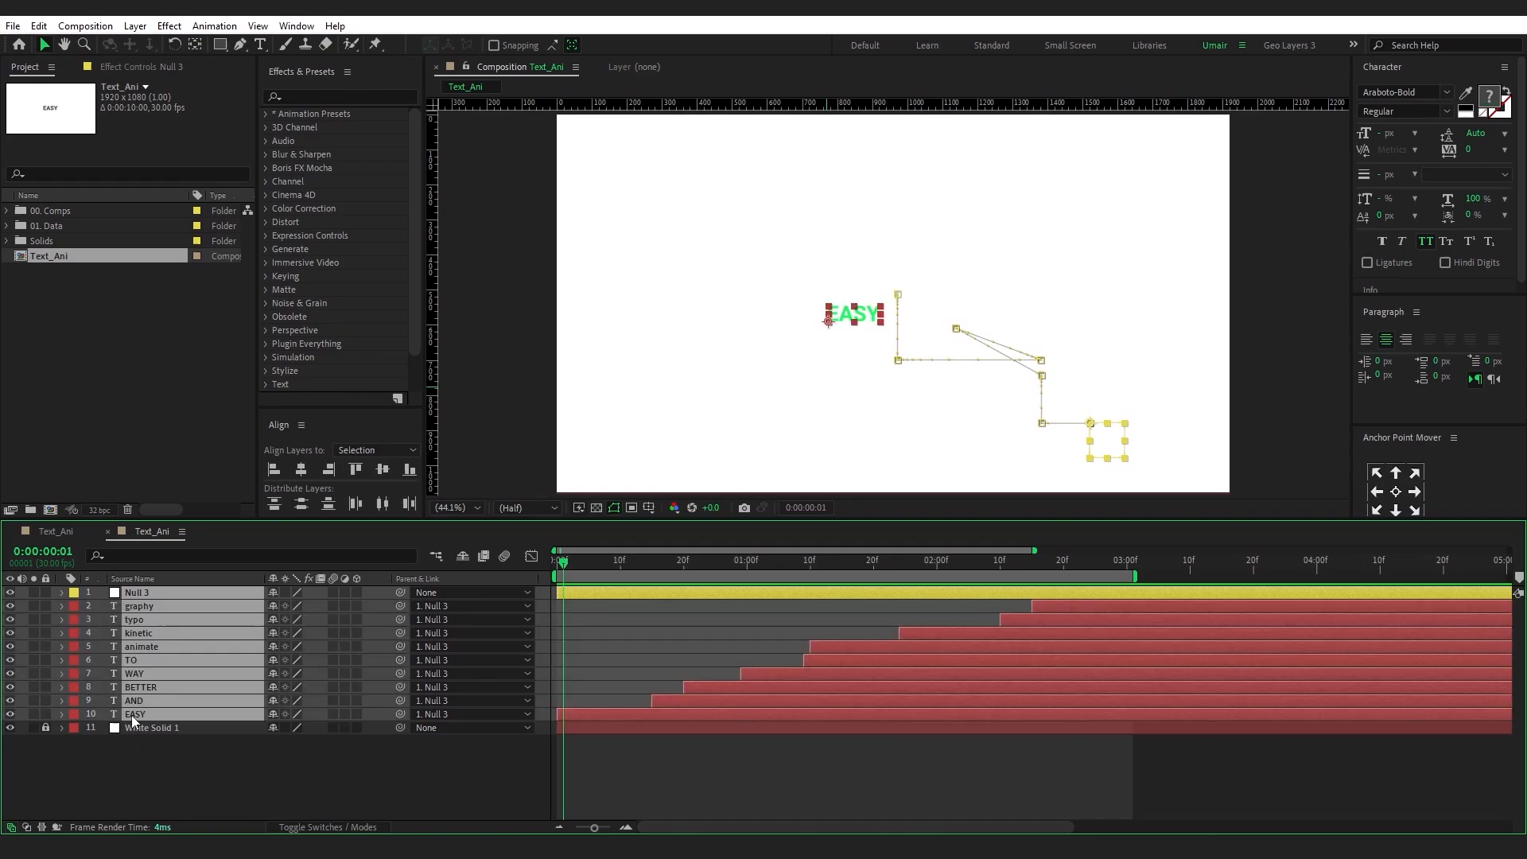
pyautogui.click(334, 593)
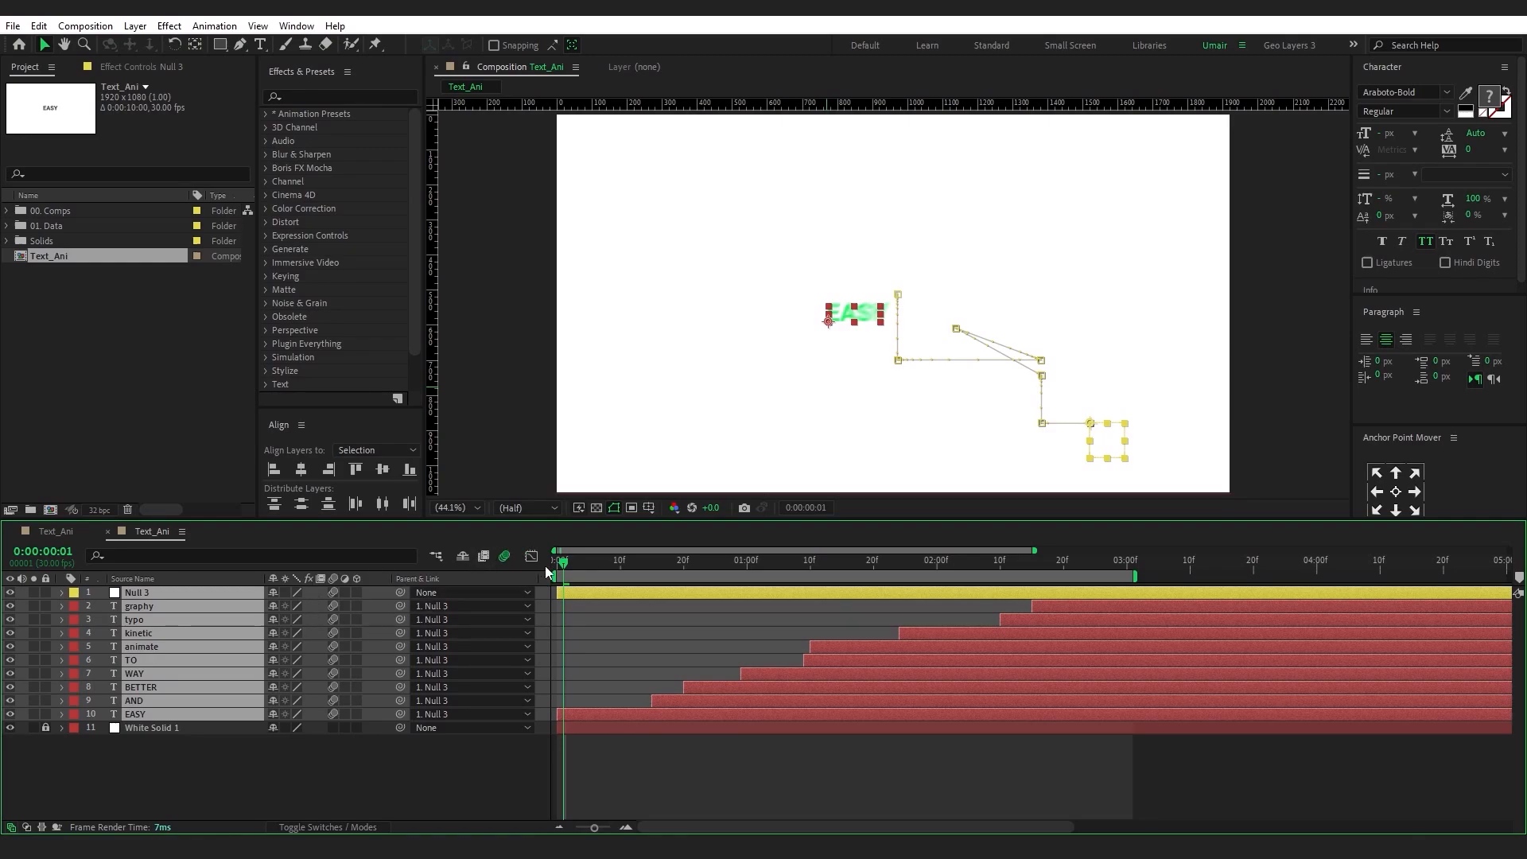
pyautogui.click(504, 556)
pyautogui.click(384, 759)
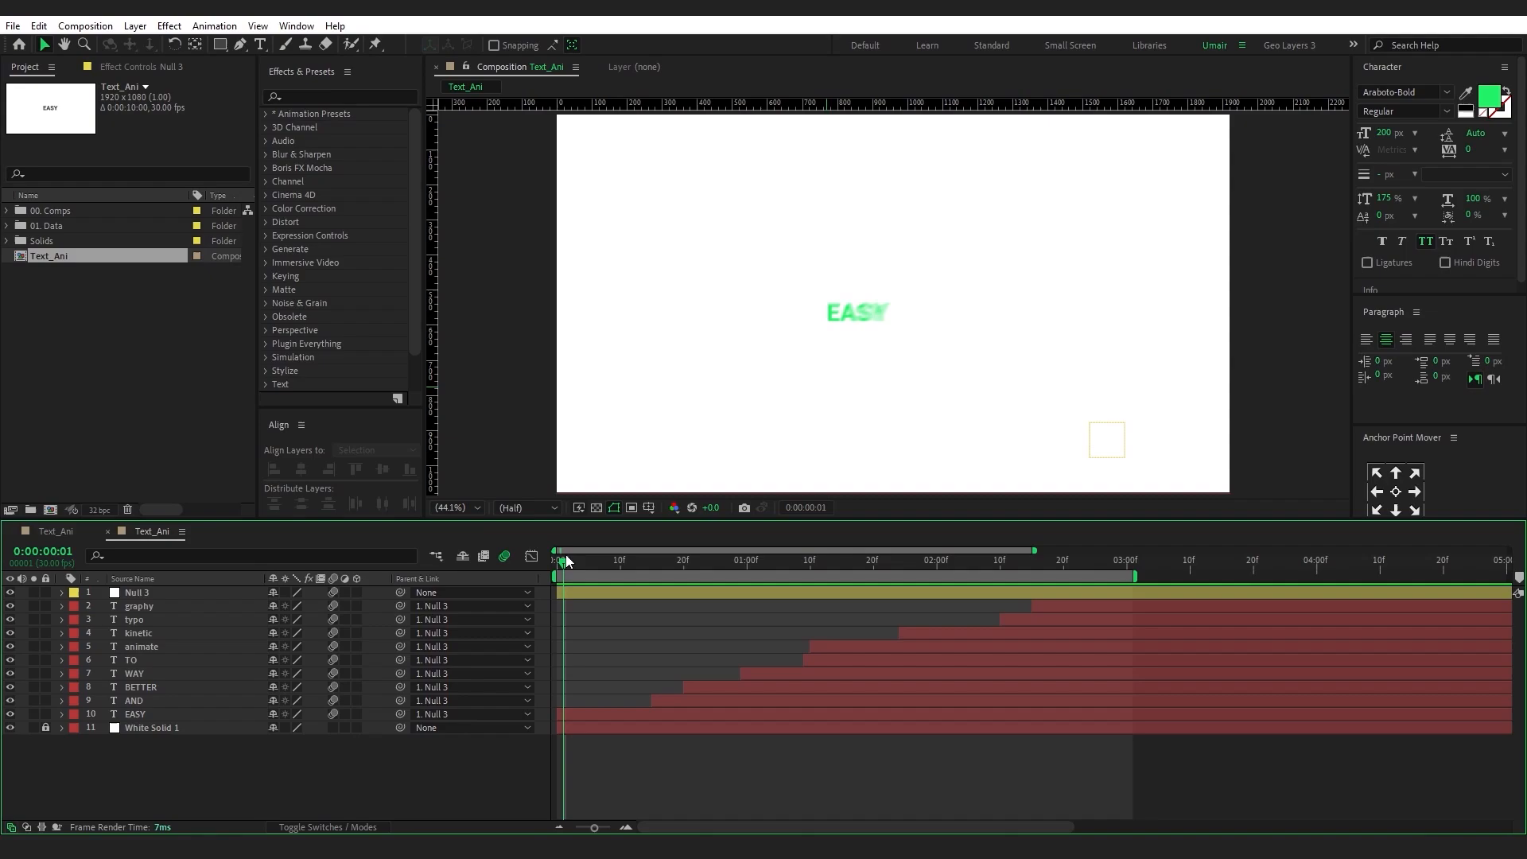
pyautogui.moveTo(564, 562); pyautogui.dragTo(557, 561)
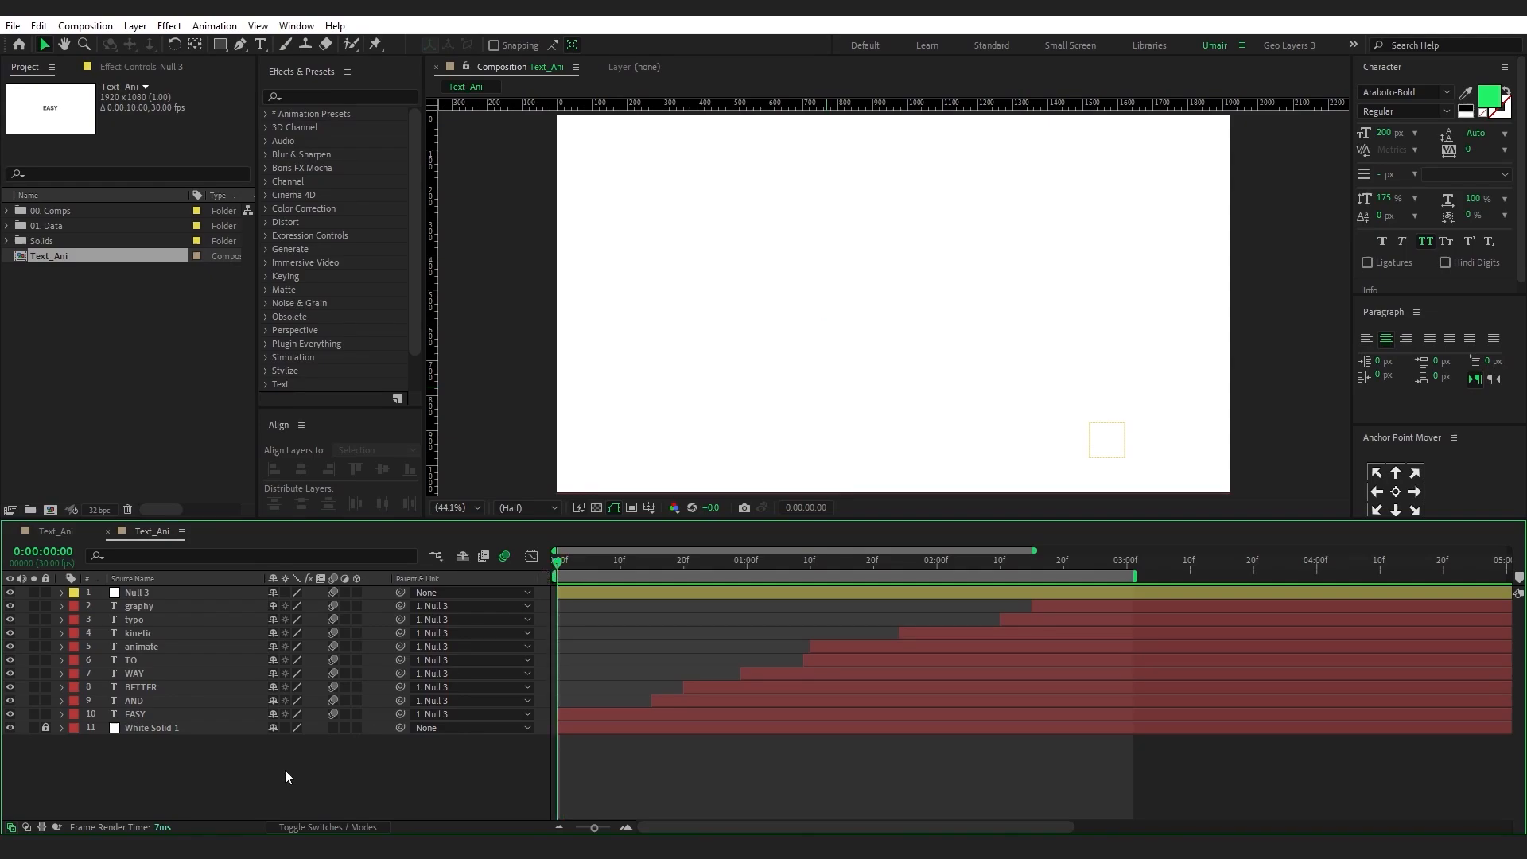
pyautogui.press('space')
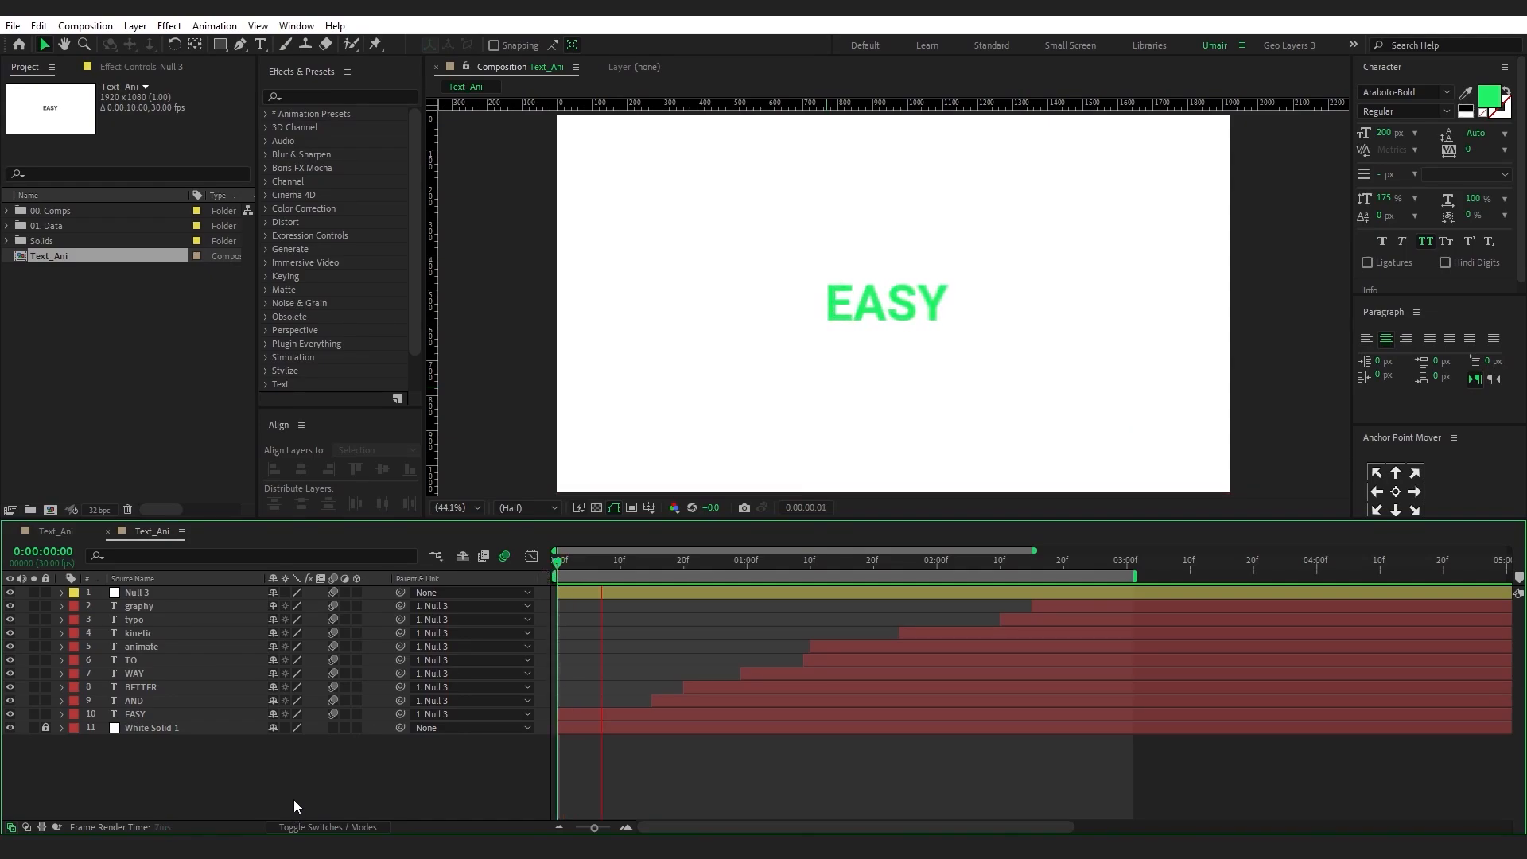